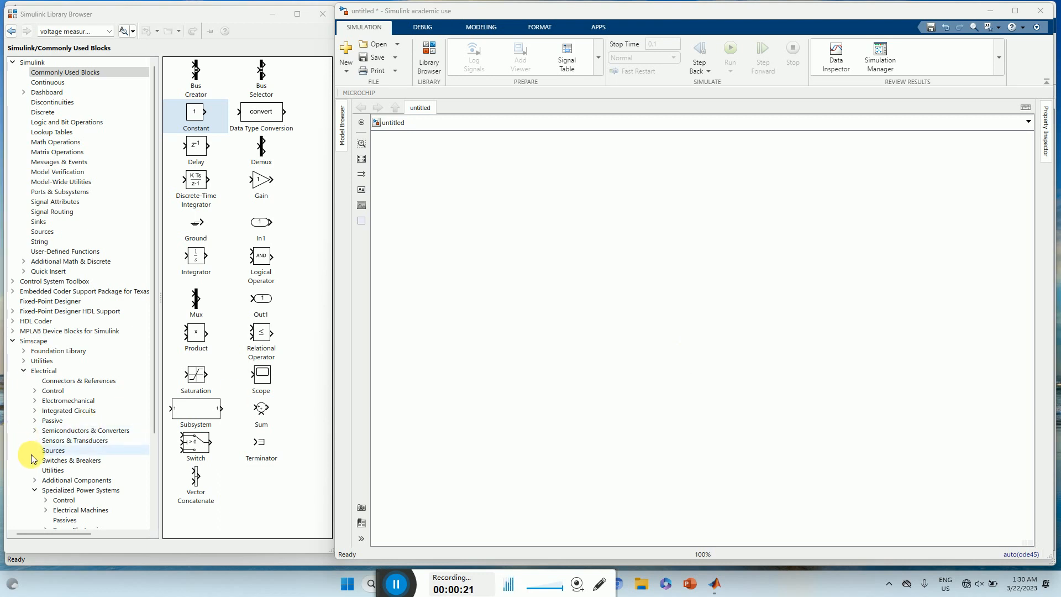
Add a powergui block from the Specialized Power Systems library to the upper-left area of the empty model.
{"action": "left_click", "coordinate": [58, 491]}
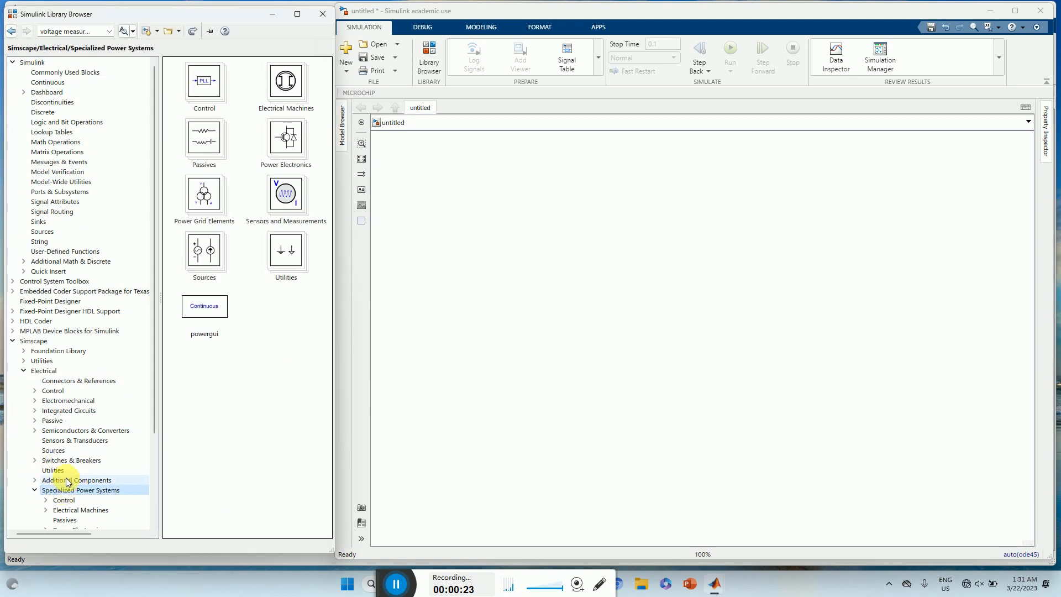
{"action": "left_click_drag", "start_coordinate": [204, 313], "coordinate": [431, 189]}
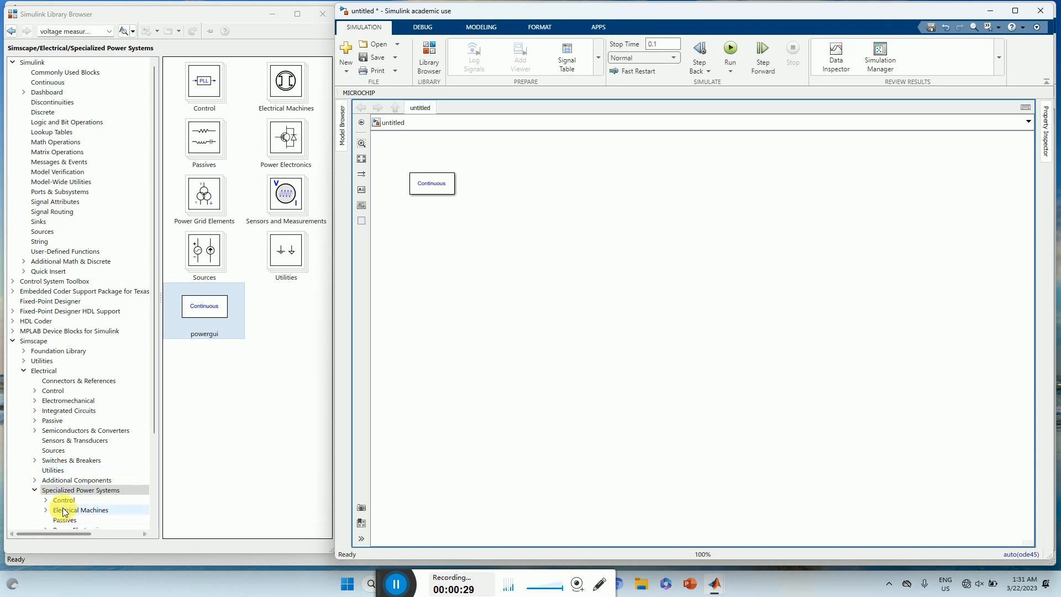
Place two Pulse Generator blocks from the Simulink Sources library in the model, one above the other and vertically aligned.
{"action": "scroll", "coordinate": [63, 512], "scroll_direction": "down", "scroll_amount": 2}
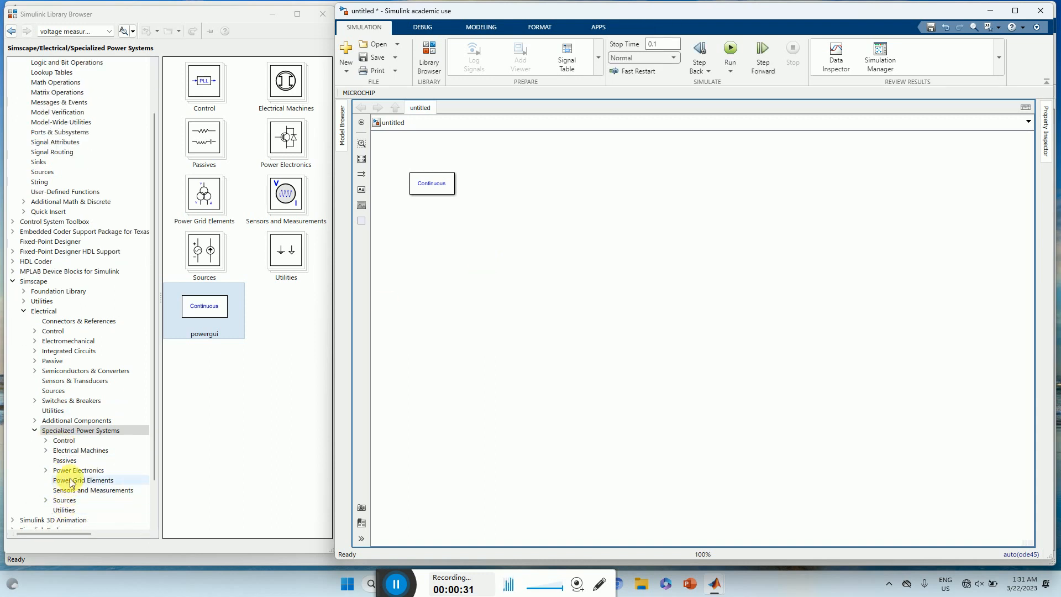
{"action": "scroll", "coordinate": [70, 475], "scroll_direction": "up", "scroll_amount": 2}
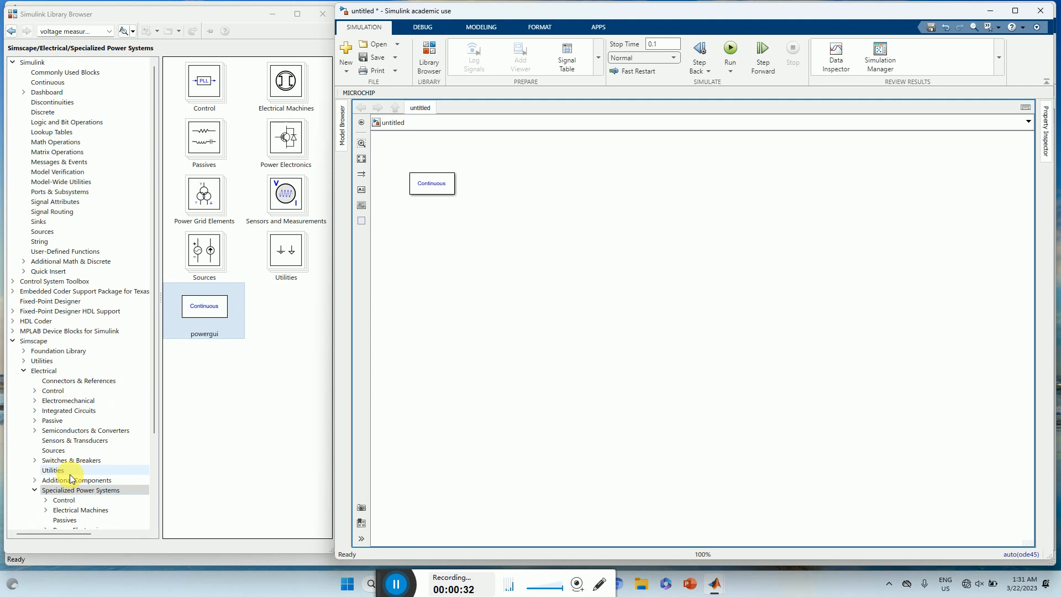
{"action": "left_click", "coordinate": [44, 234]}
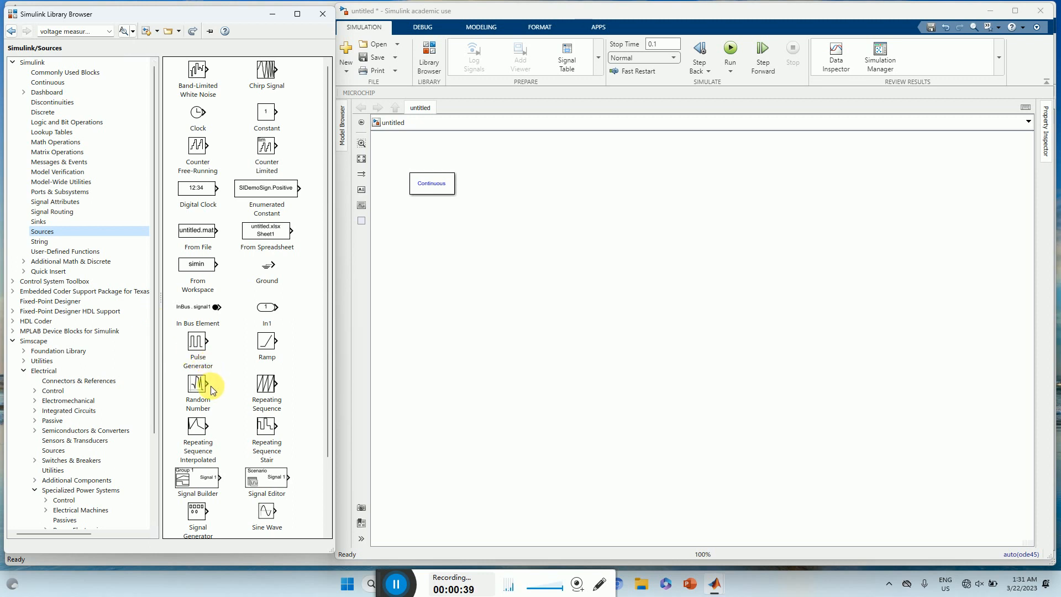
{"action": "left_click_drag", "start_coordinate": [203, 348], "coordinate": [496, 262]}
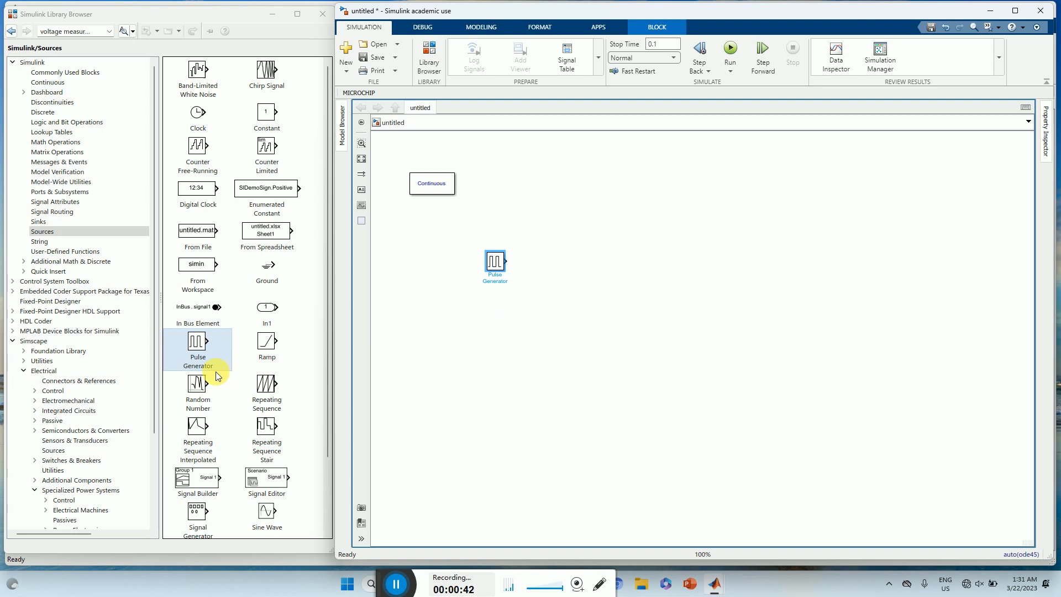
{"action": "left_click_drag", "start_coordinate": [201, 354], "coordinate": [495, 314]}
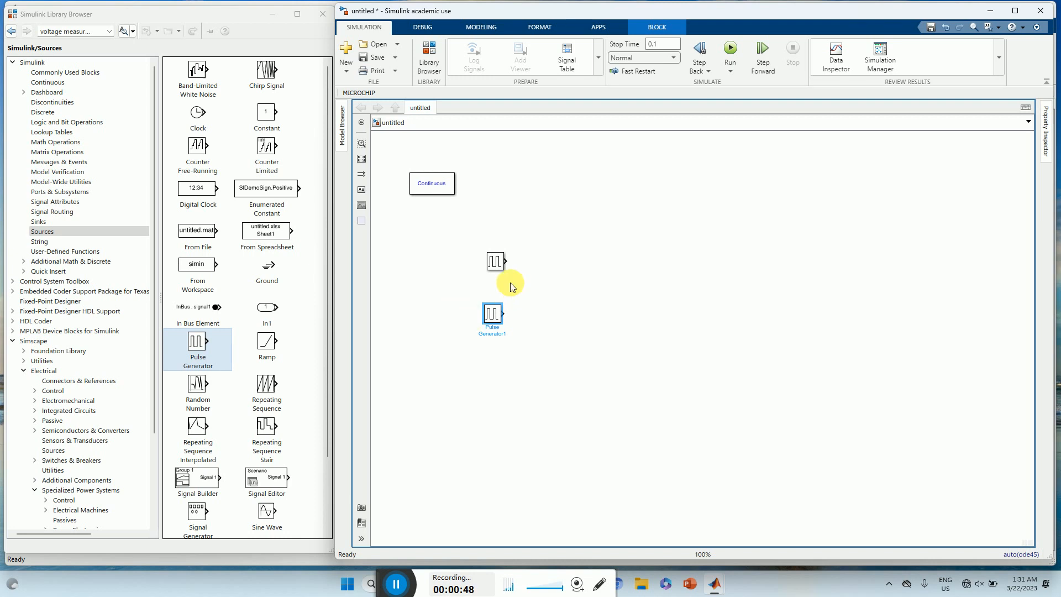
{"action": "left_click_drag", "start_coordinate": [496, 268], "coordinate": [492, 268]}
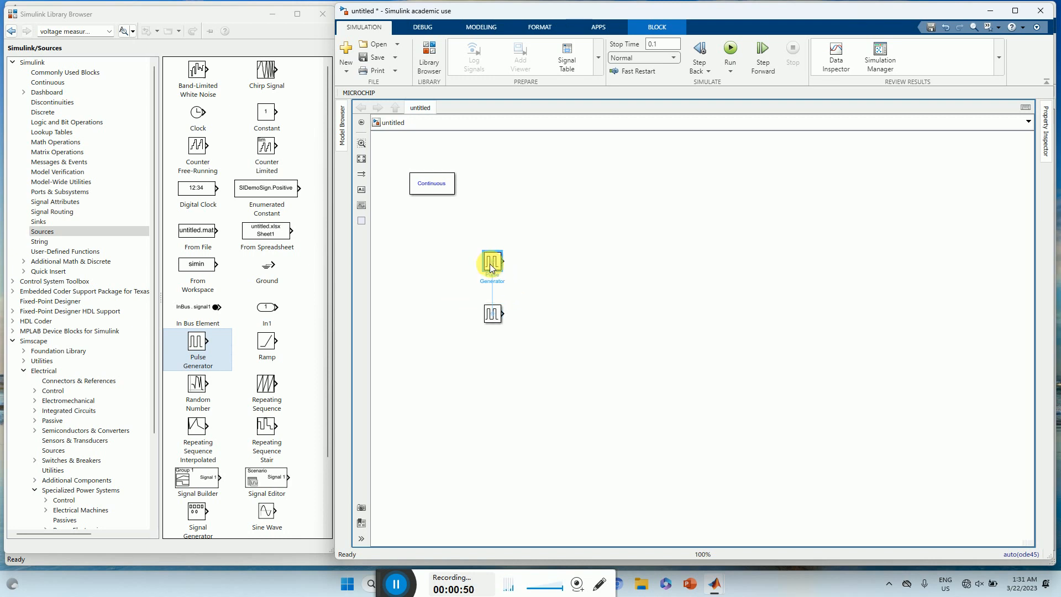
Set the upper Pulse Generator's period to 0.02 s and its pulse width to 50% of the period.
{"action": "double_click", "coordinate": [490, 269]}
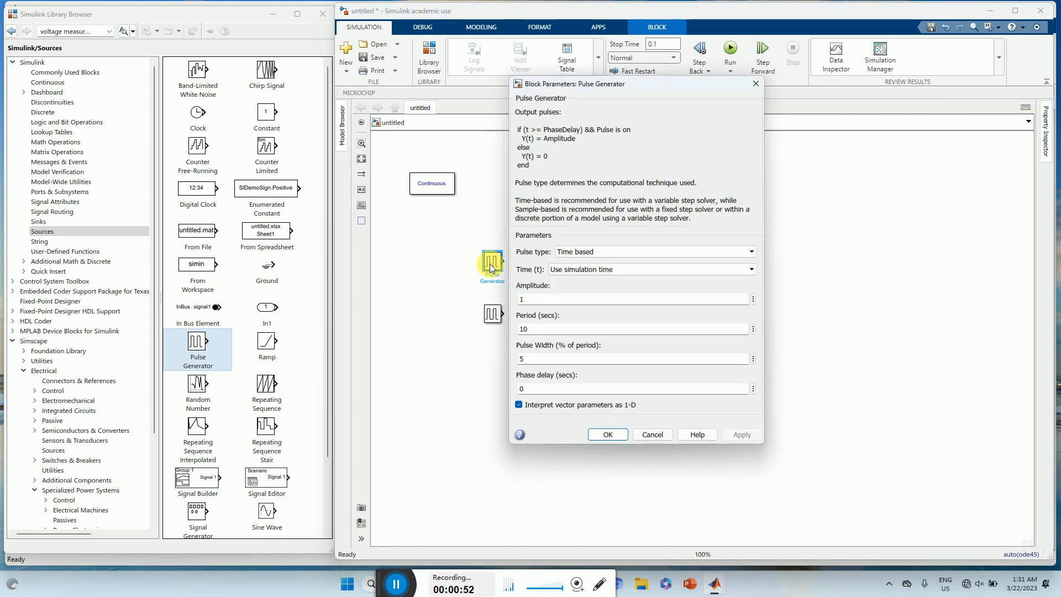
{"action": "double_click", "coordinate": [536, 300]}
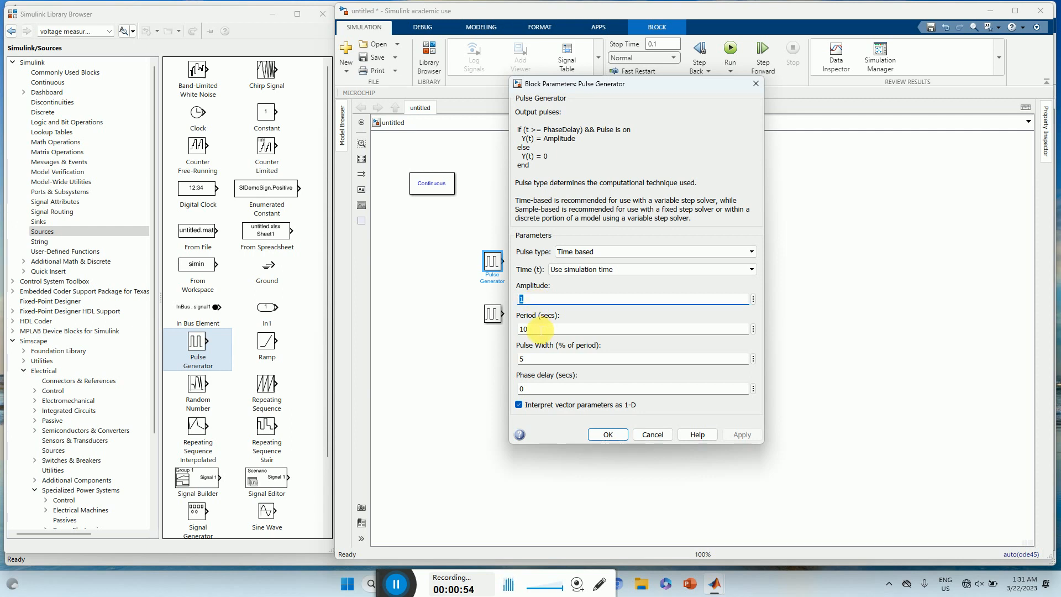
{"action": "double_click", "coordinate": [538, 330]}
{"action": "type", "text": "0.02"}
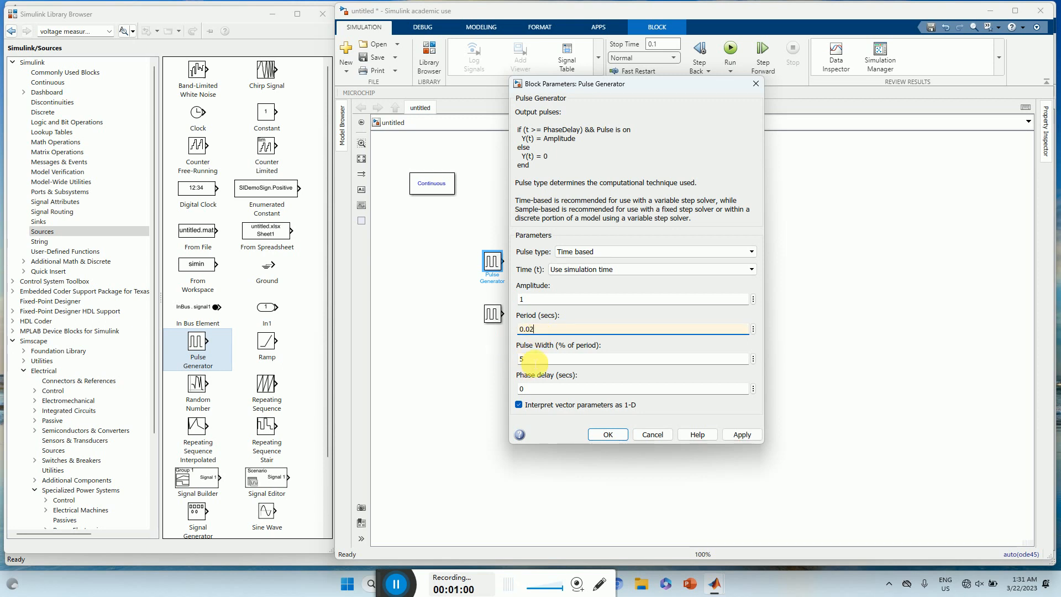
{"action": "double_click", "coordinate": [535, 360]}
{"action": "type", "text": "5"}
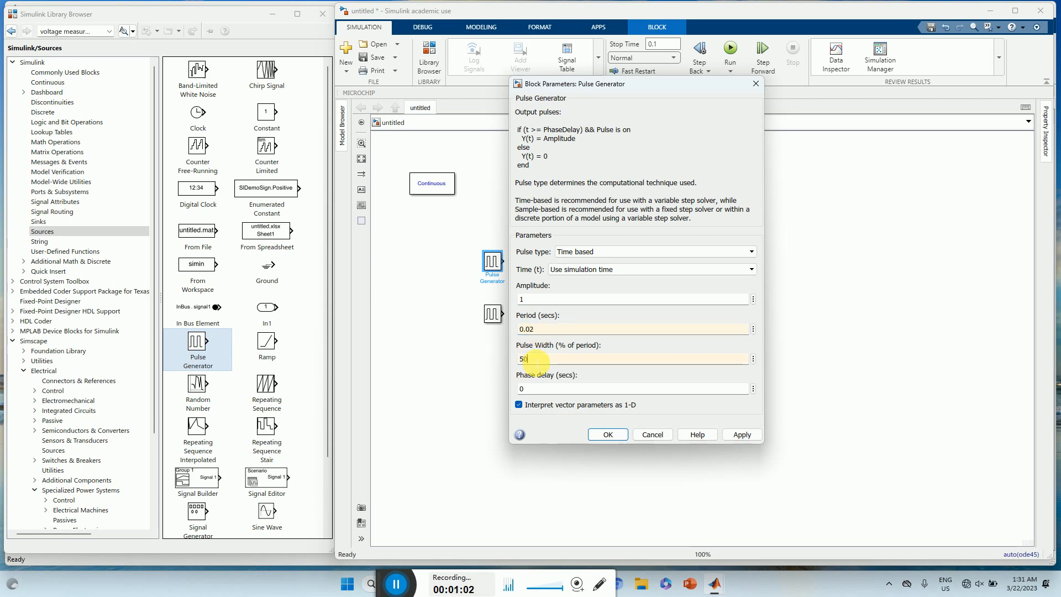
{"action": "left_click", "coordinate": [746, 434]}
{"action": "left_click", "coordinate": [608, 434]}
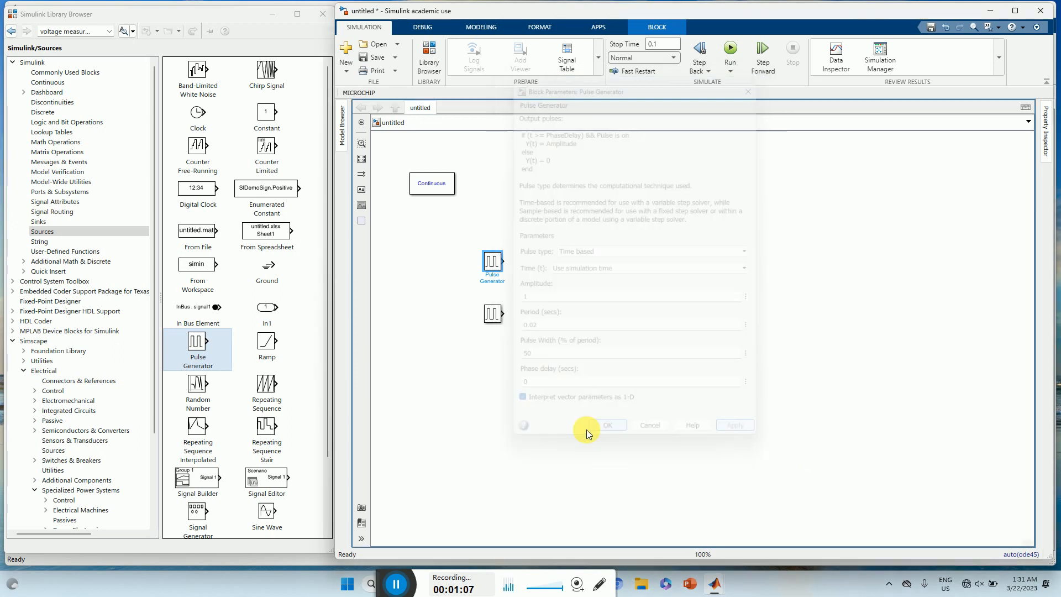
Set the lower Pulse Generator's period to 0.02 s, pulse width to 50% and phase delay to 0.01 s.
{"action": "left_click_drag", "start_coordinate": [486, 308], "coordinate": [491, 311]}
{"action": "double_click", "coordinate": [492, 313]}
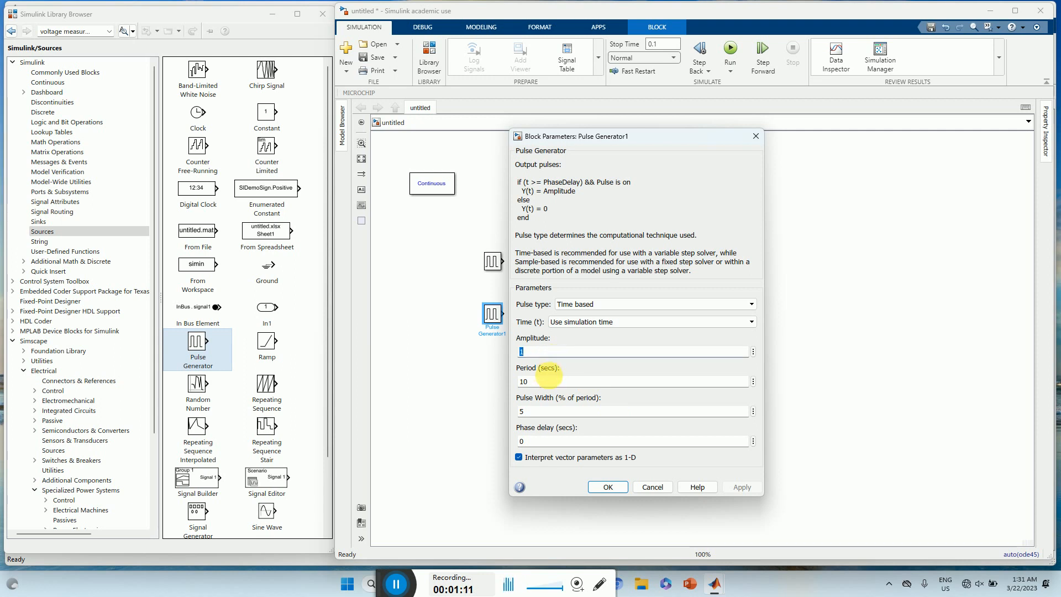
{"action": "double_click", "coordinate": [552, 381]}
{"action": "type", "text": "02"}
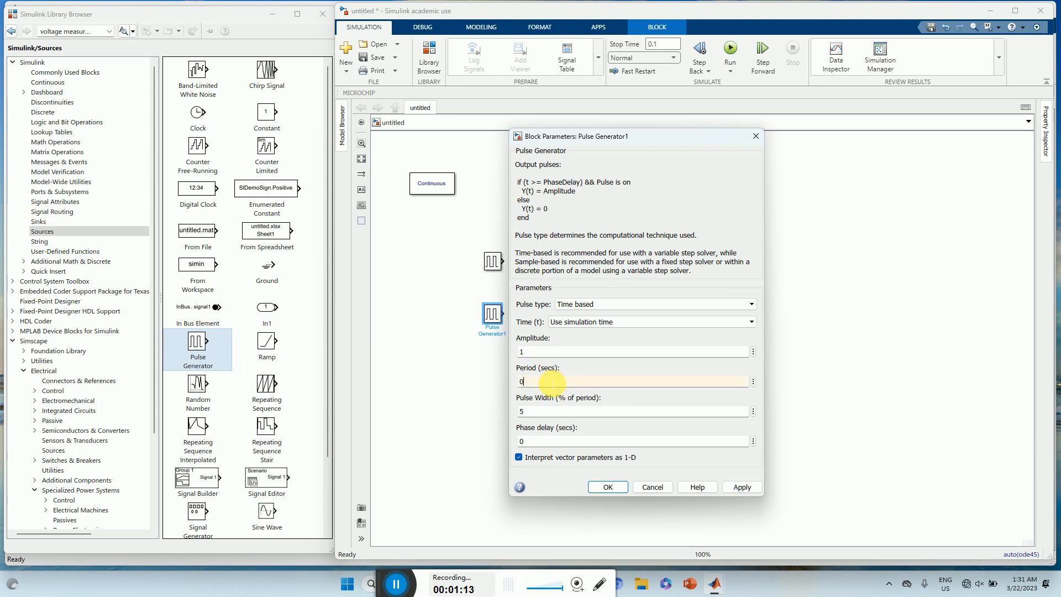
{"action": "double_click", "coordinate": [544, 413]}
{"action": "type", "text": "50"}
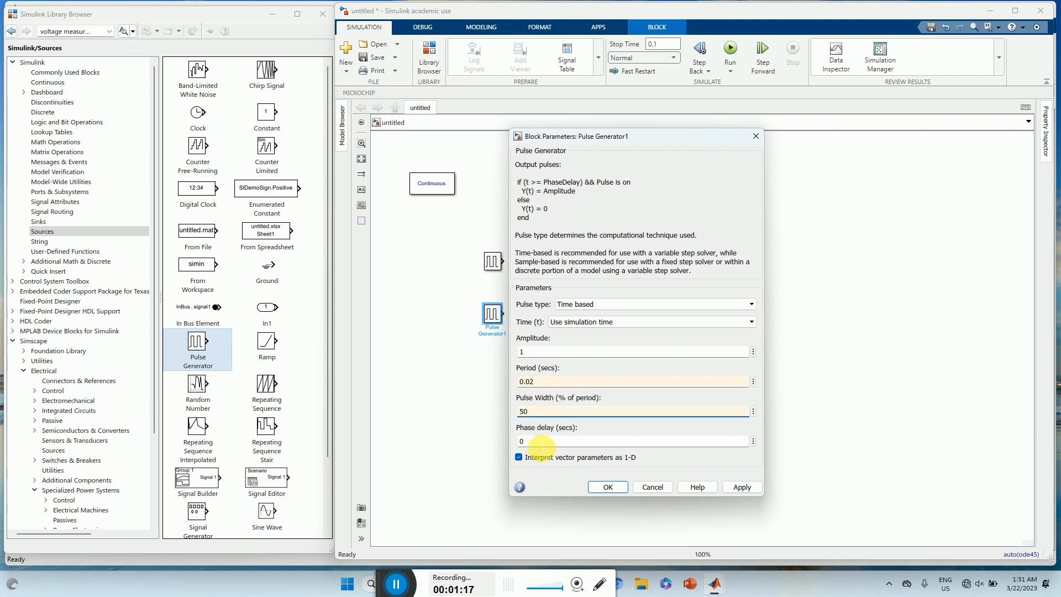
{"action": "double_click", "coordinate": [542, 443]}
{"action": "type", "text": "01"}
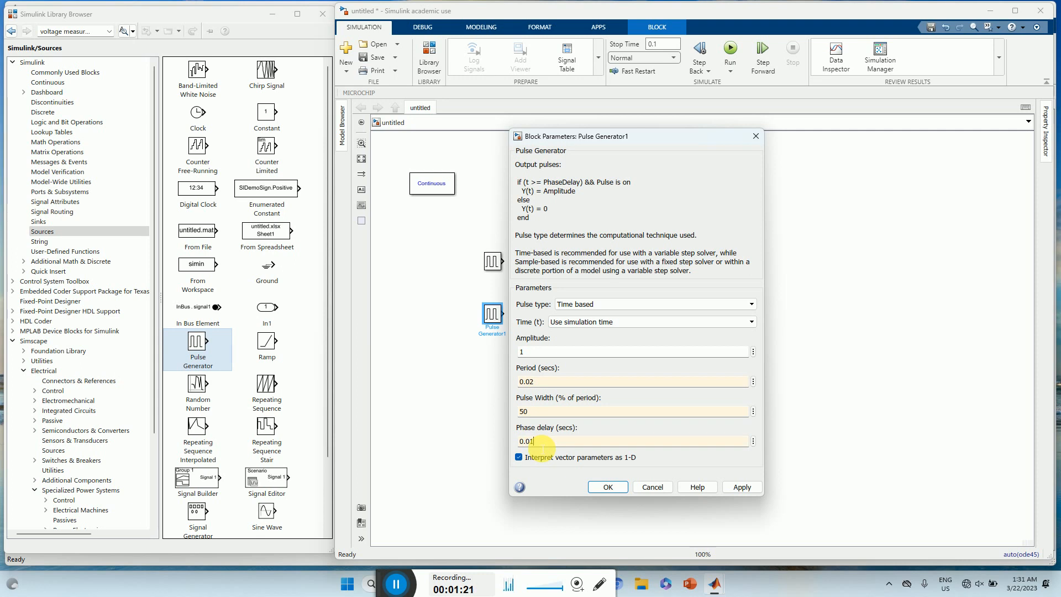
{"action": "type", "text": ".01"}
{"action": "left_click", "coordinate": [743, 487]}
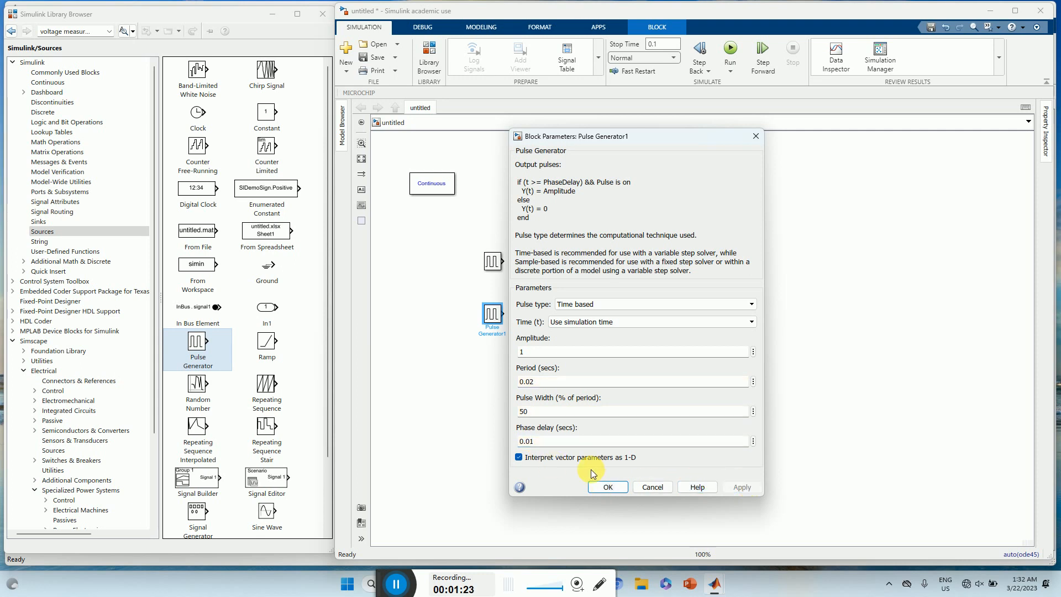
{"action": "left_click", "coordinate": [603, 487]}
{"action": "left_click", "coordinate": [461, 411]}
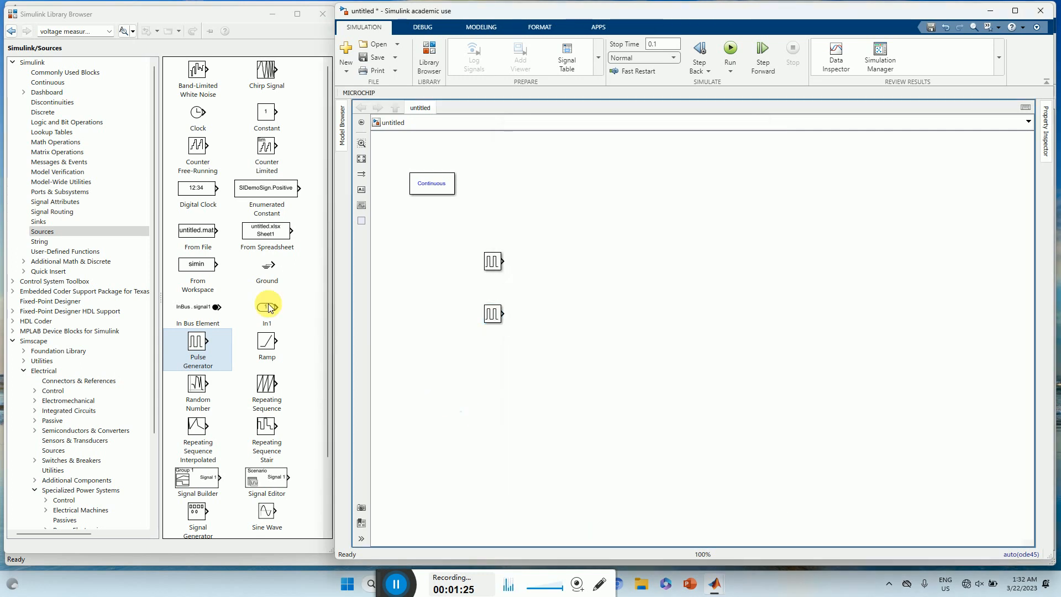
Add a Scope block from the Simulink Sinks library beside the two Pulse Generators.
{"action": "left_click", "coordinate": [61, 73]}
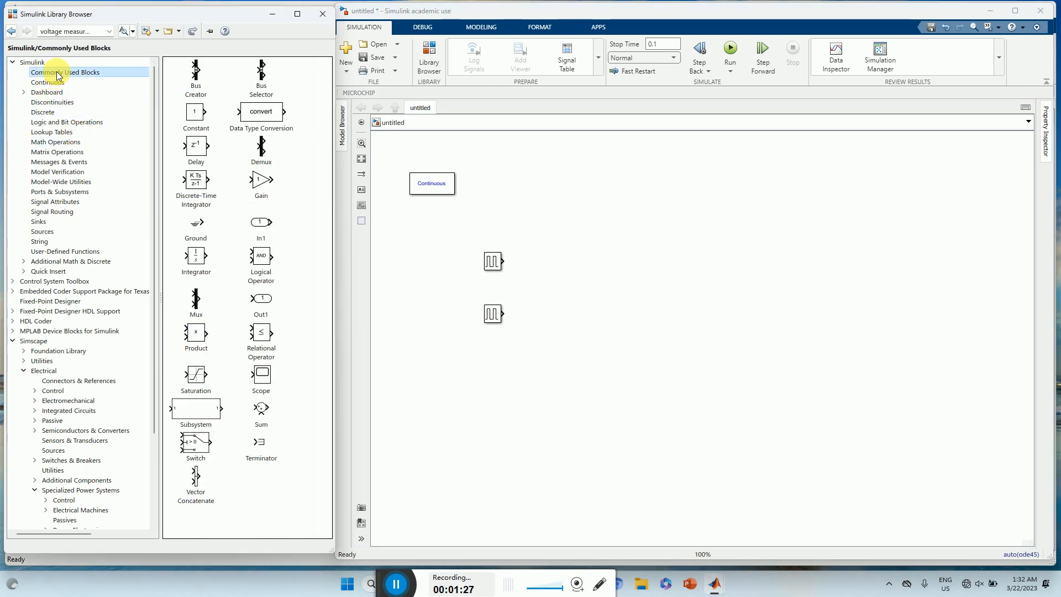
{"action": "left_click", "coordinate": [41, 221]}
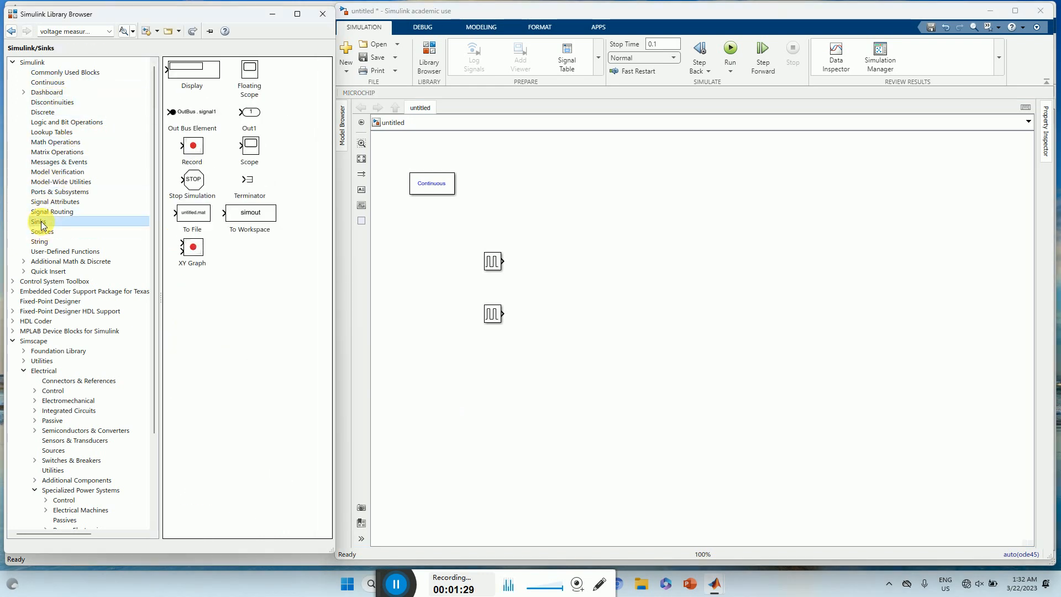
{"action": "left_click_drag", "start_coordinate": [250, 145], "coordinate": [605, 289]}
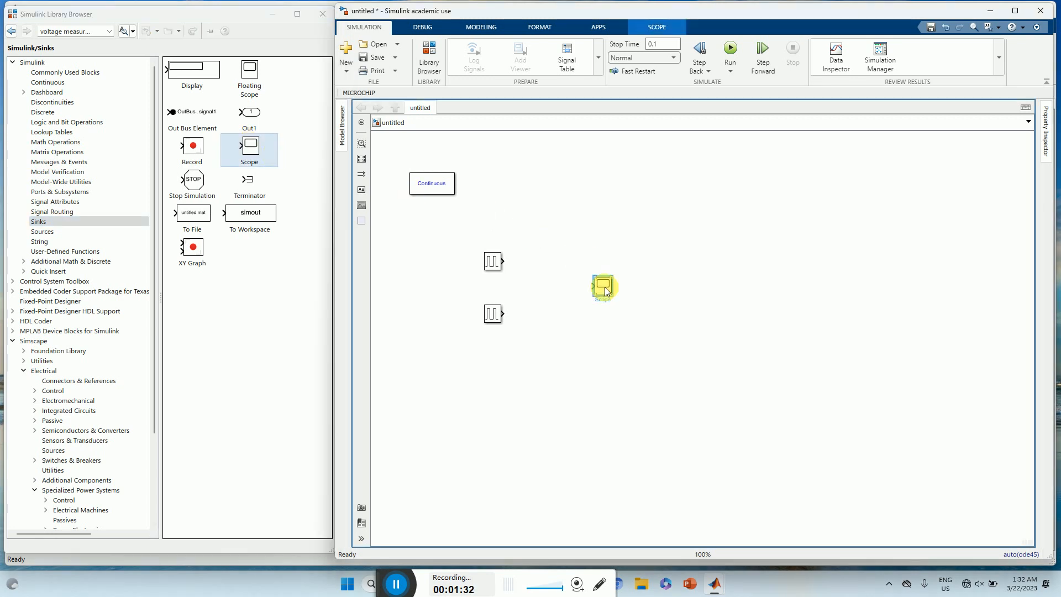
Set the Scope's number of input ports to 4 in its configuration properties.
{"action": "double_click", "coordinate": [604, 288]}
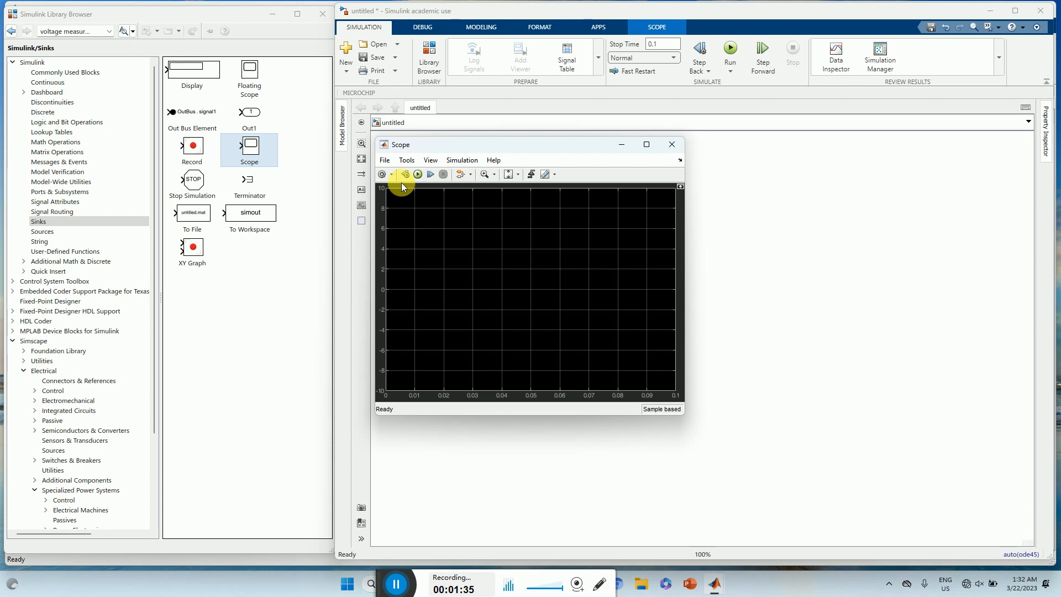
{"action": "left_click", "coordinate": [431, 160]}
{"action": "left_click", "coordinate": [449, 188]}
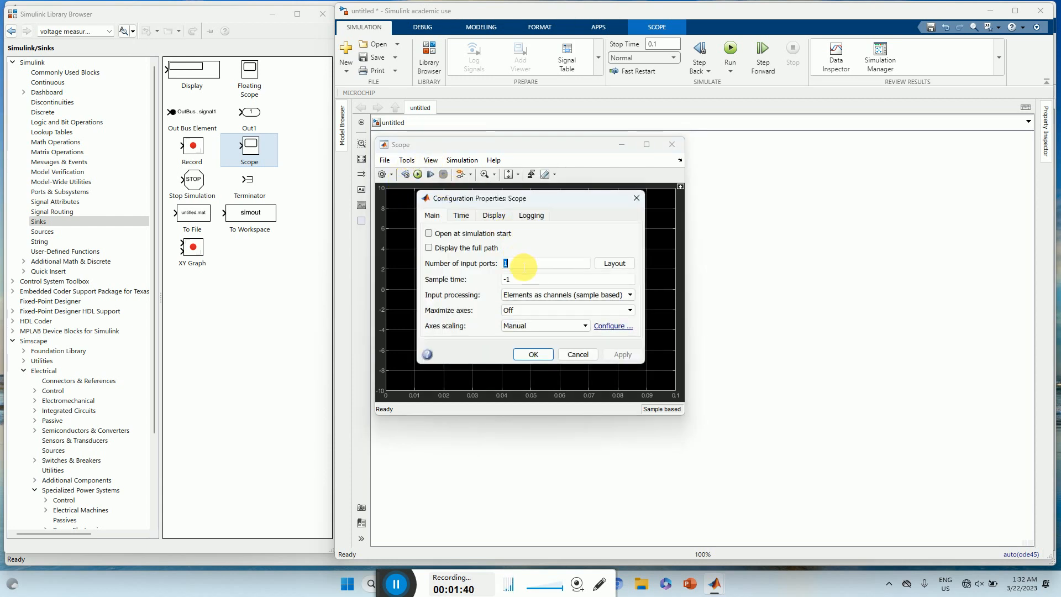
{"action": "type", "text": "4"}
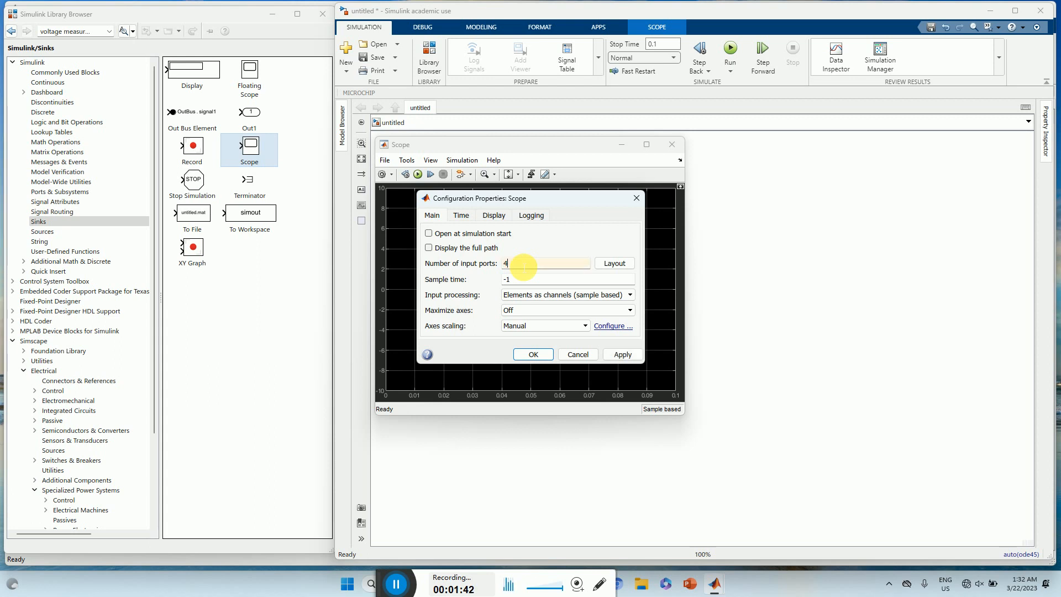
{"action": "type", "text": "3"}
{"action": "key", "text": "BackSpace"}
{"action": "type", "text": "4"}
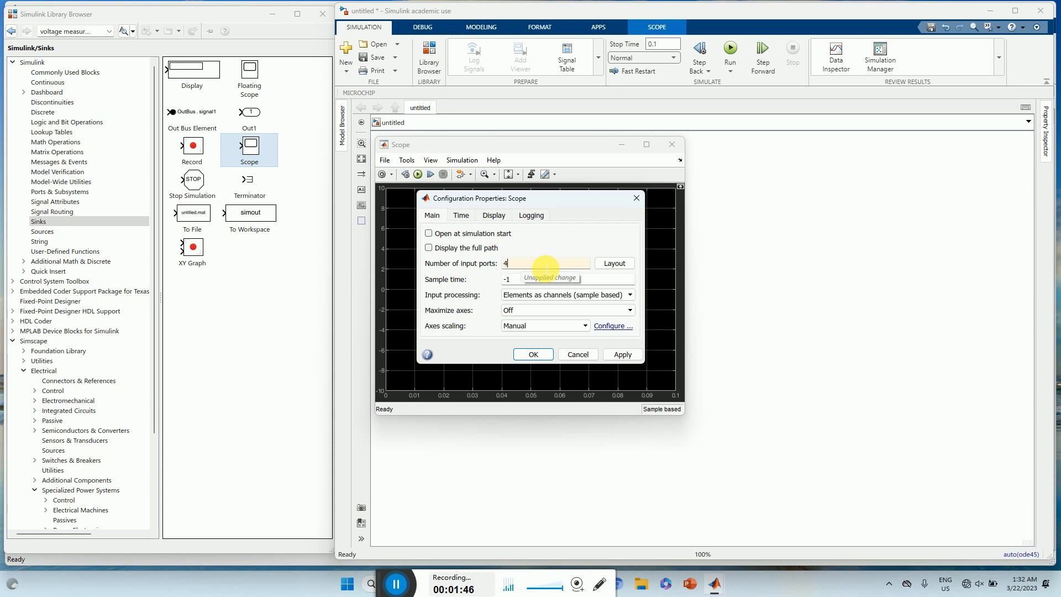
Arrange the Scope's displays in a layout of four rows and one column, and accept the configuration.
{"action": "left_click", "coordinate": [614, 263]}
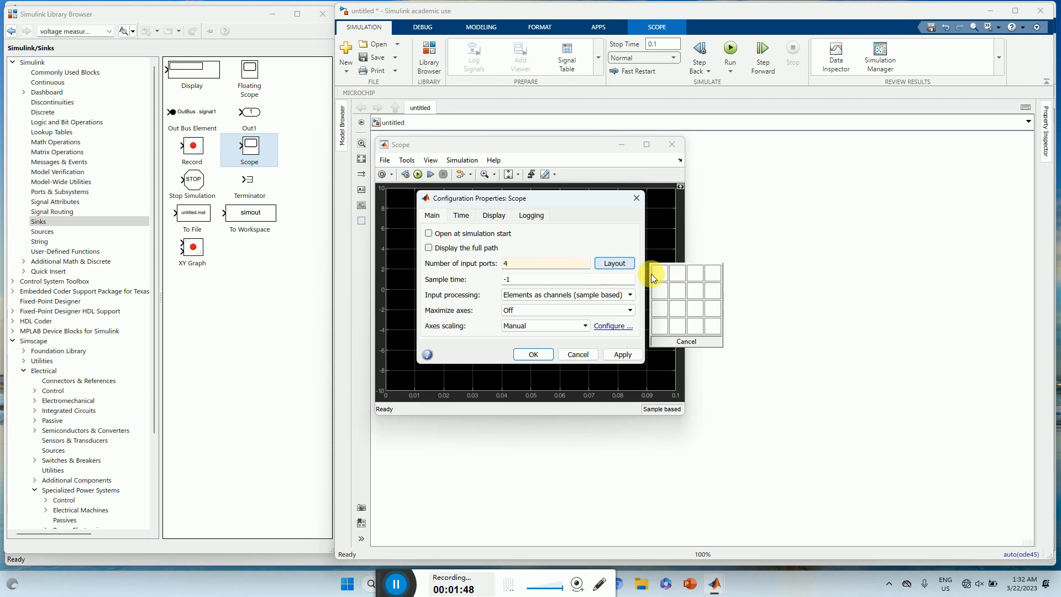
{"action": "left_click", "coordinate": [659, 320]}
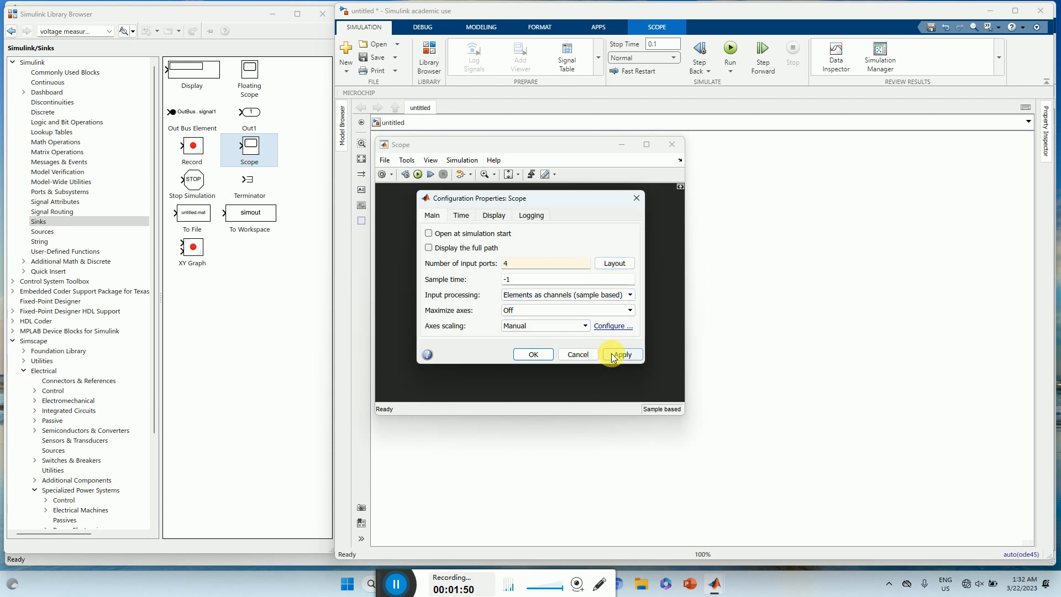
{"action": "left_click", "coordinate": [616, 263]}
{"action": "left_click", "coordinate": [658, 326]}
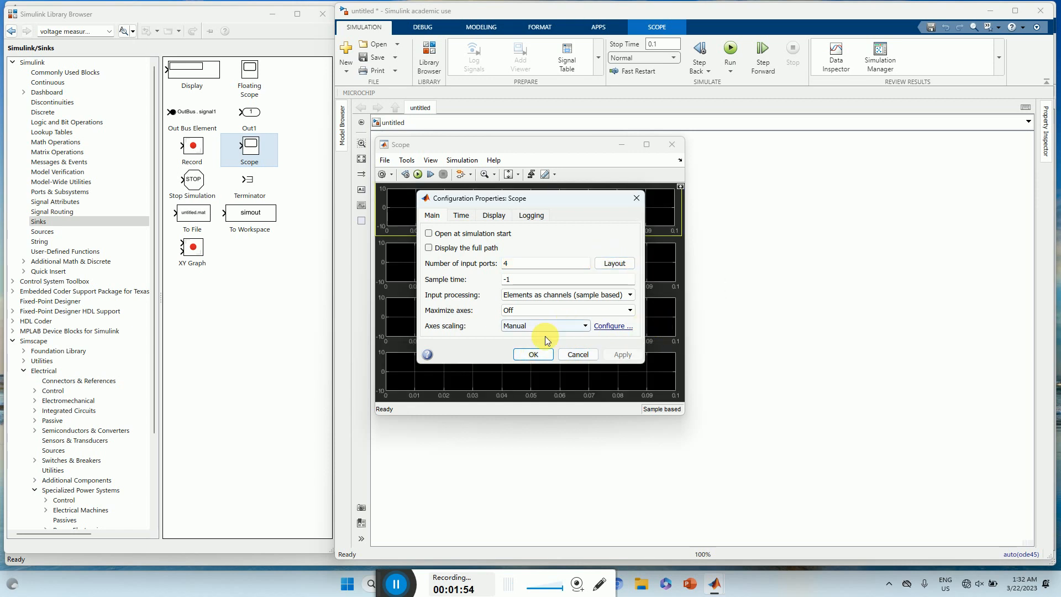
{"action": "left_click", "coordinate": [491, 217]}
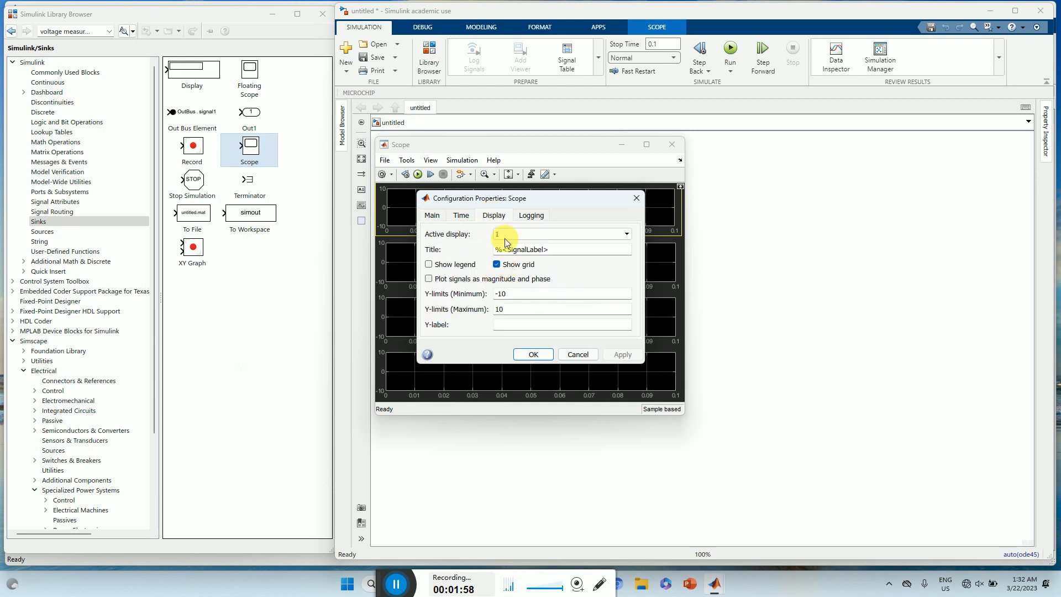
{"action": "left_click", "coordinate": [536, 355]}
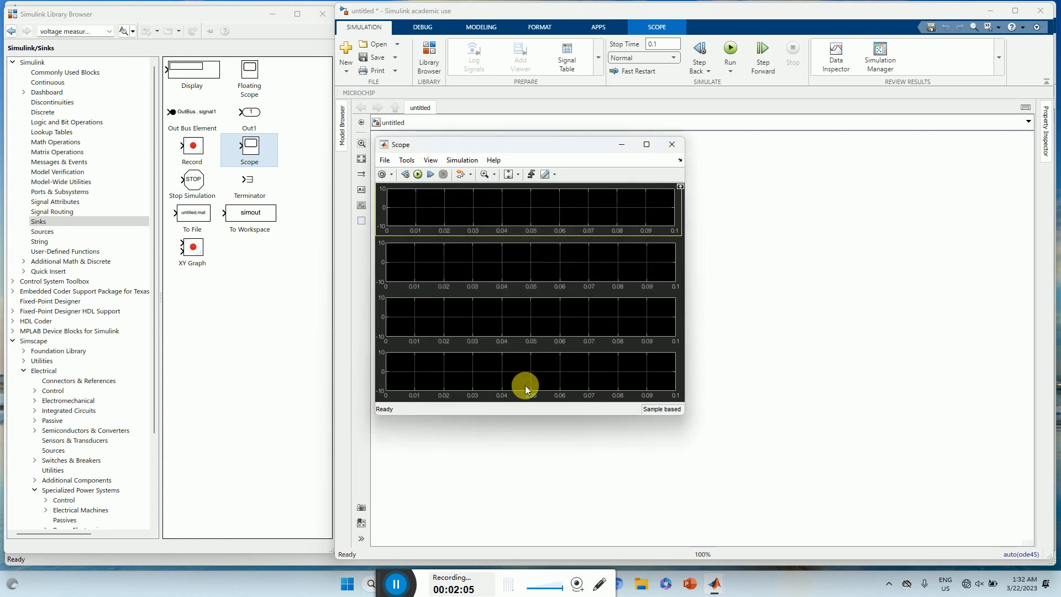
In the Scope's style settings, set the figure color and axes background to white and the axes lines to black.
{"action": "left_click", "coordinate": [431, 161]}
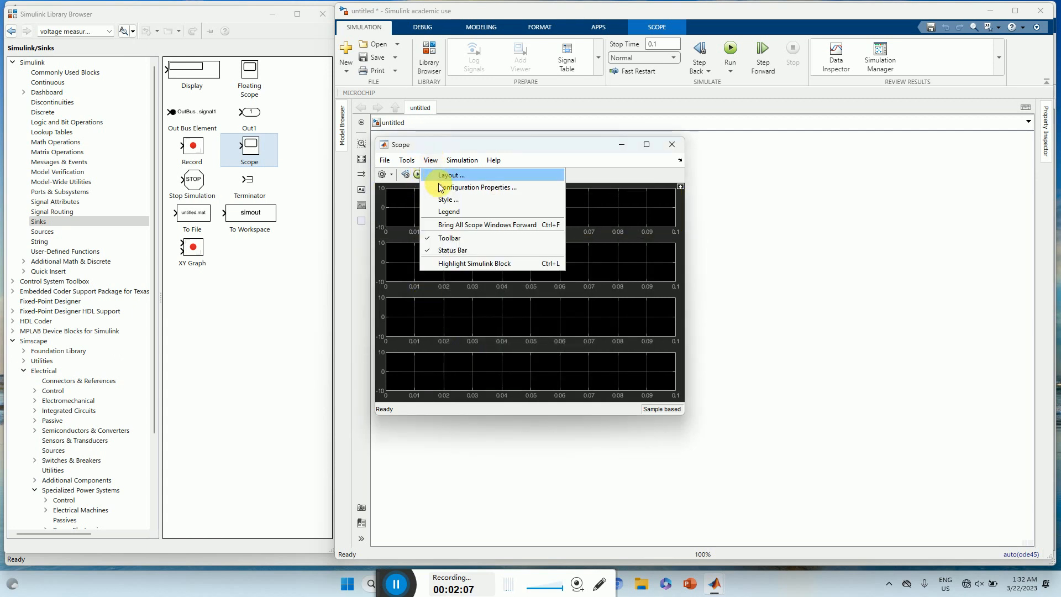
{"action": "left_click", "coordinate": [445, 204]}
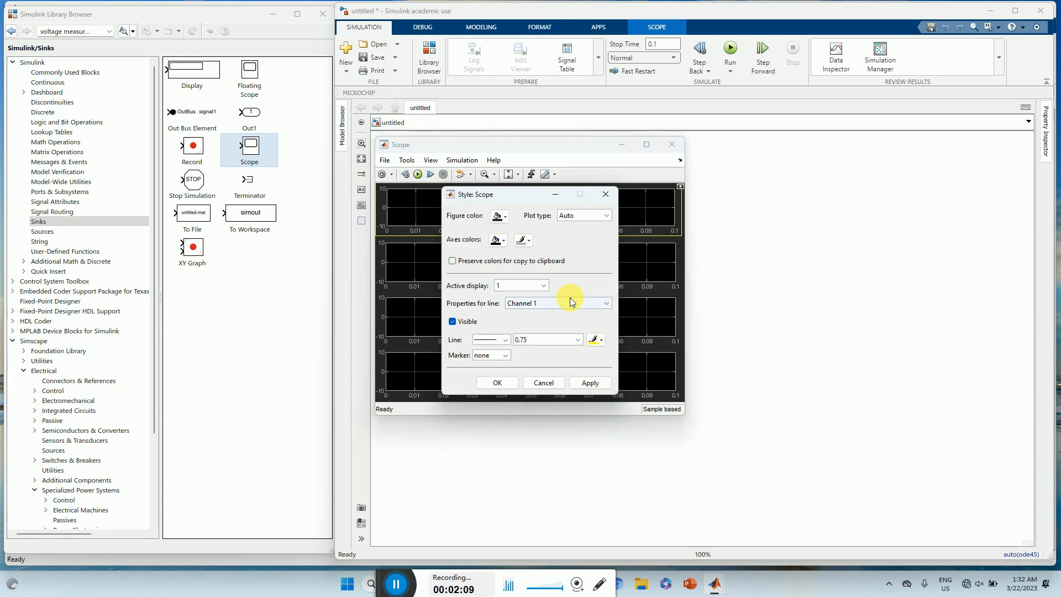
{"action": "left_click", "coordinate": [500, 216]}
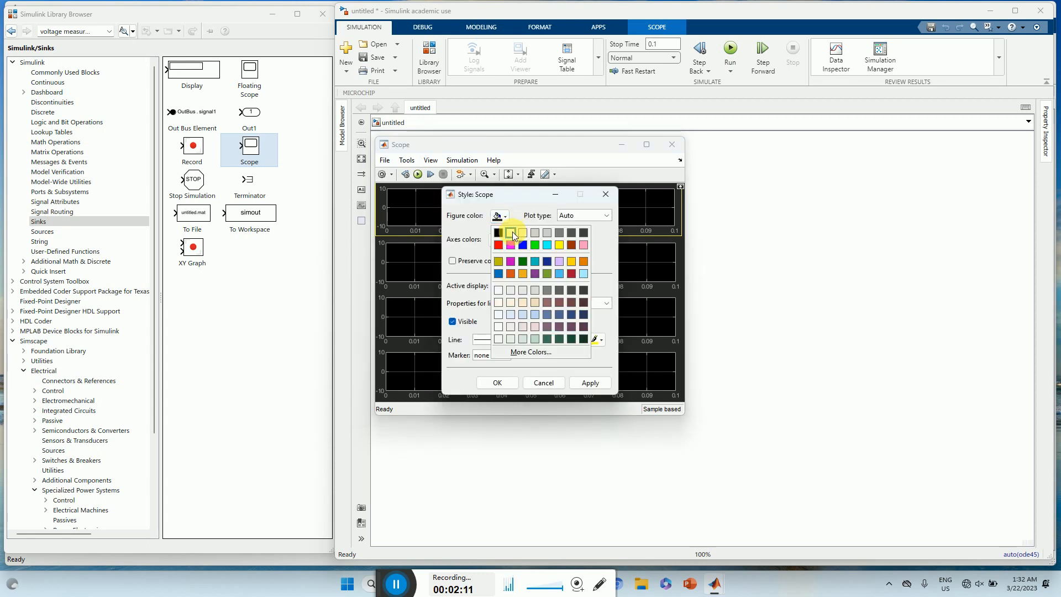
{"action": "left_click", "coordinate": [509, 233]}
{"action": "left_click", "coordinate": [497, 240]}
{"action": "left_click", "coordinate": [509, 258]}
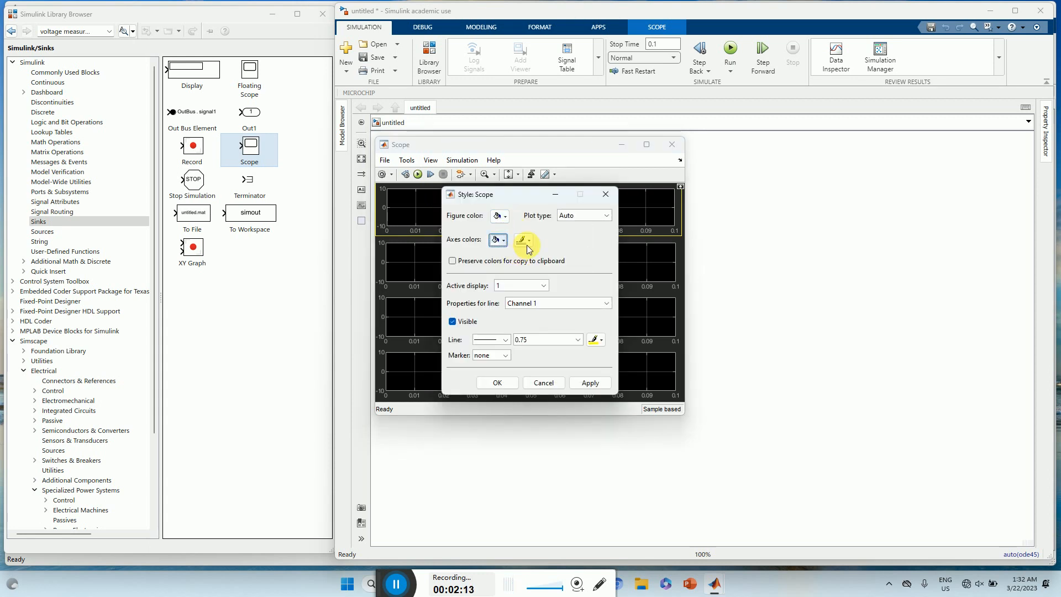
{"action": "left_click", "coordinate": [524, 240]}
{"action": "left_click", "coordinate": [523, 258]}
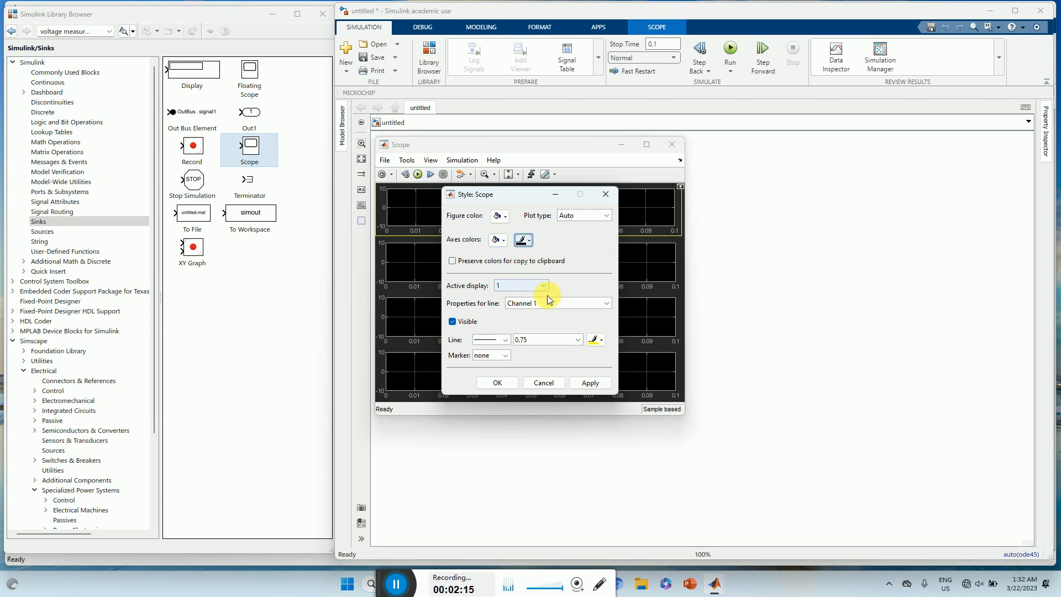
Set the Channel 1 line of display 1 to black with a width of 2 and apply the style.
{"action": "left_click", "coordinate": [602, 342]}
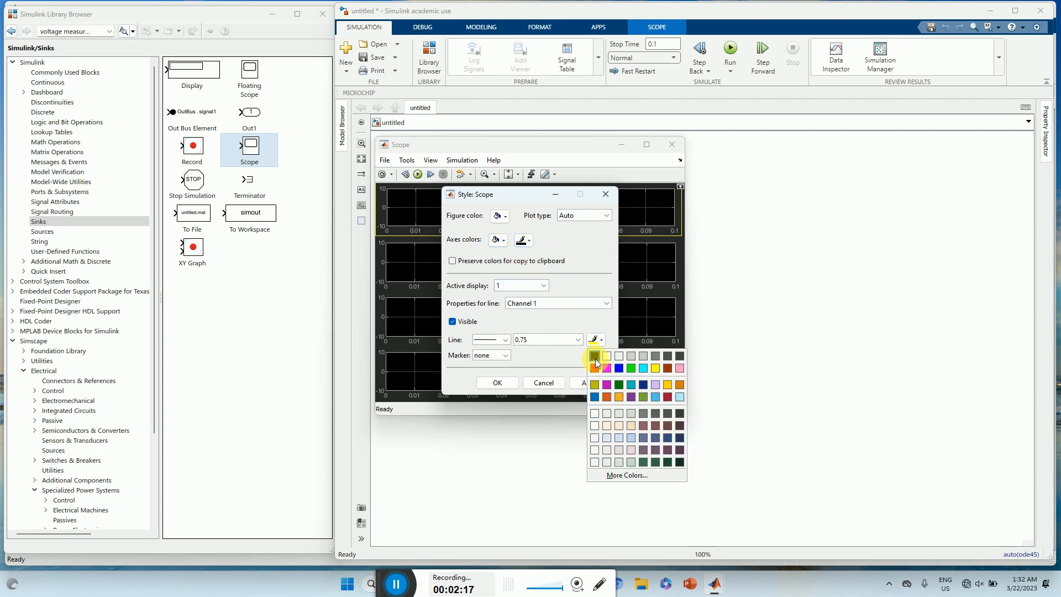
{"action": "left_click", "coordinate": [598, 361]}
{"action": "left_click", "coordinate": [577, 341]}
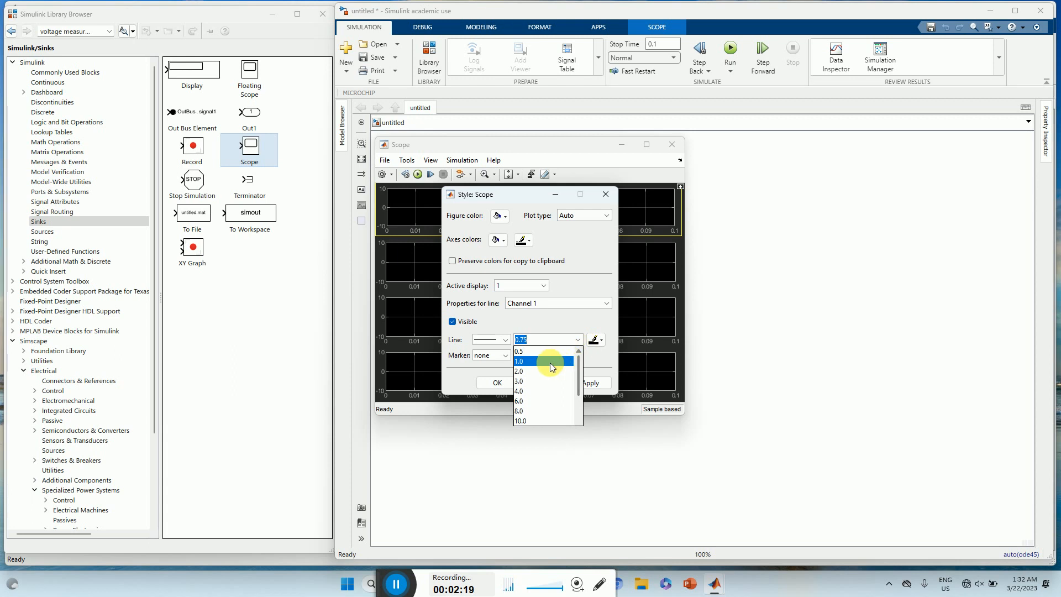
{"action": "left_click", "coordinate": [550, 366]}
{"action": "left_click", "coordinate": [590, 383]}
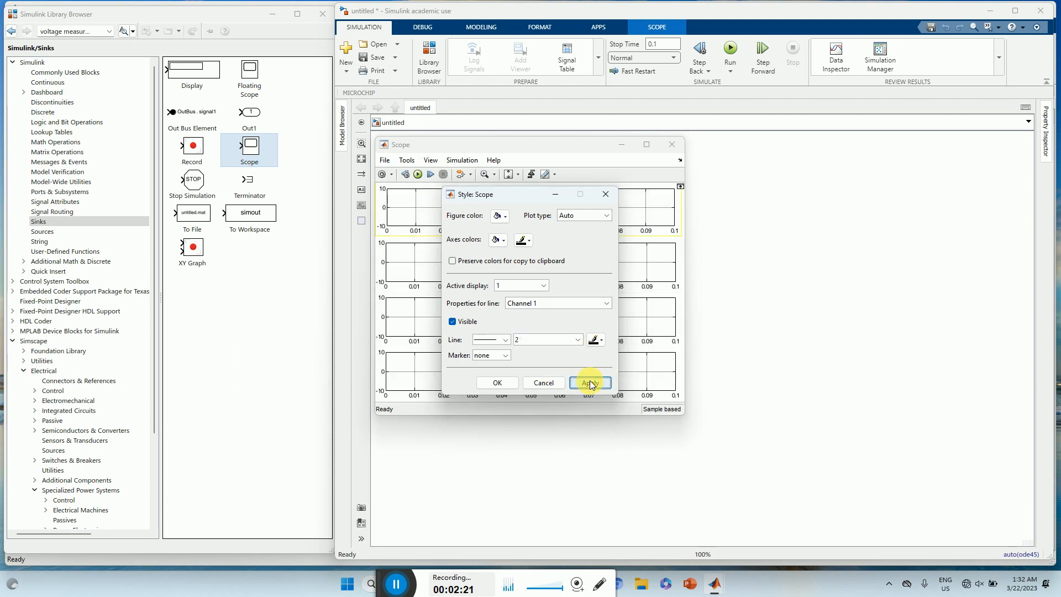
Set the Channel 1 line of display 2 to black with a width of 2 and apply it.
{"action": "left_click", "coordinate": [542, 286]}
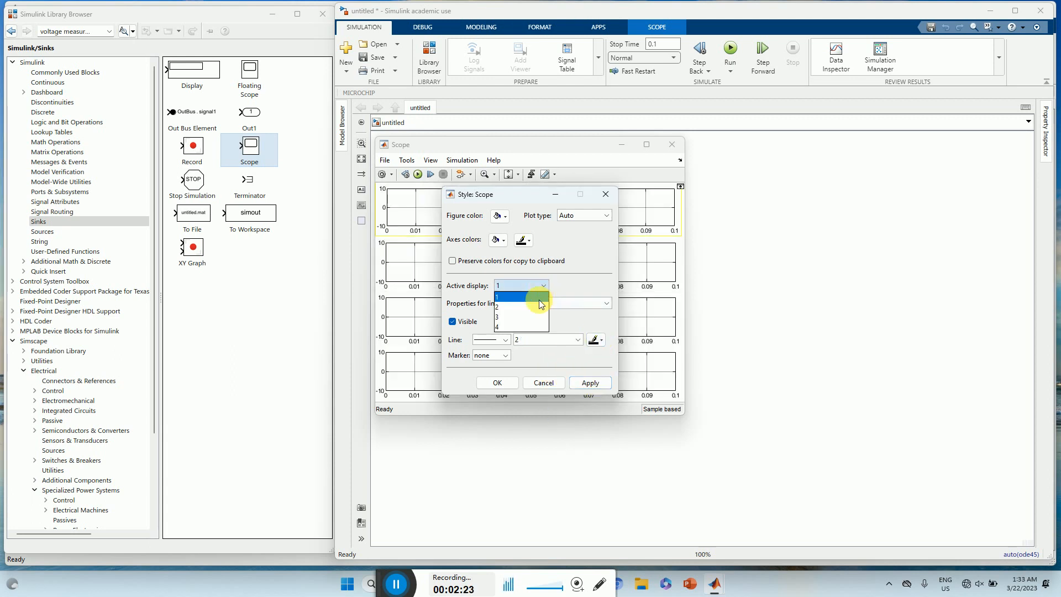
{"action": "left_click", "coordinate": [532, 308]}
{"action": "left_click", "coordinate": [597, 339]}
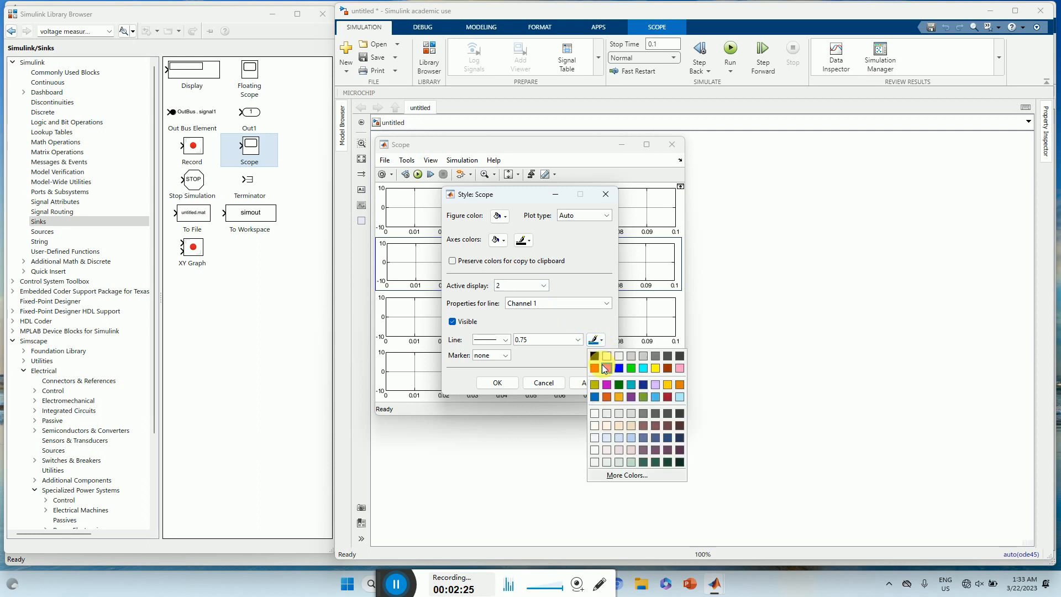
{"action": "left_click", "coordinate": [596, 369]}
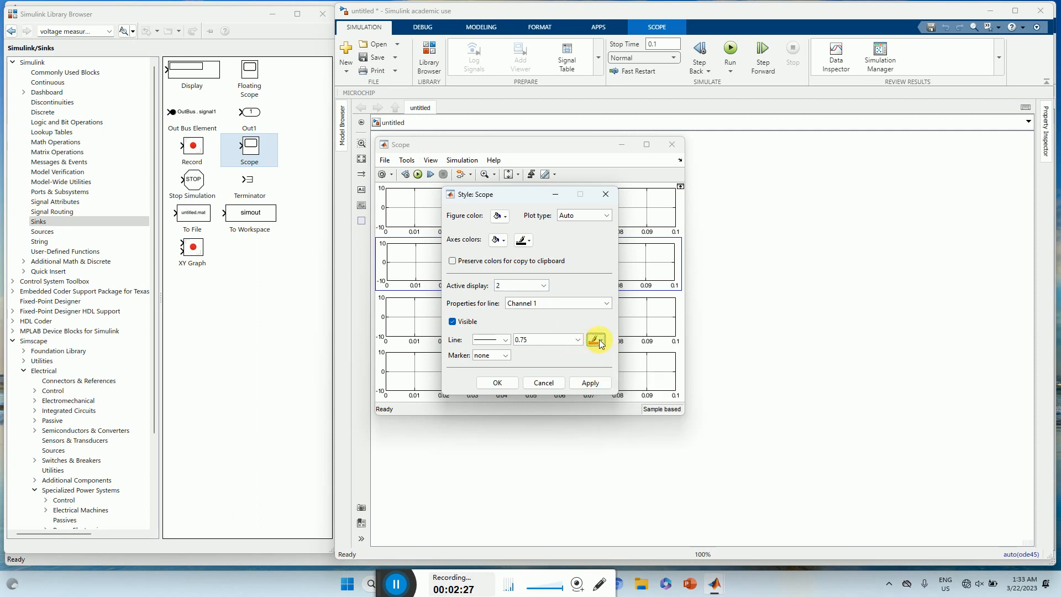
{"action": "left_click", "coordinate": [601, 342]}
{"action": "left_click", "coordinate": [594, 357]}
{"action": "left_click", "coordinate": [578, 342]}
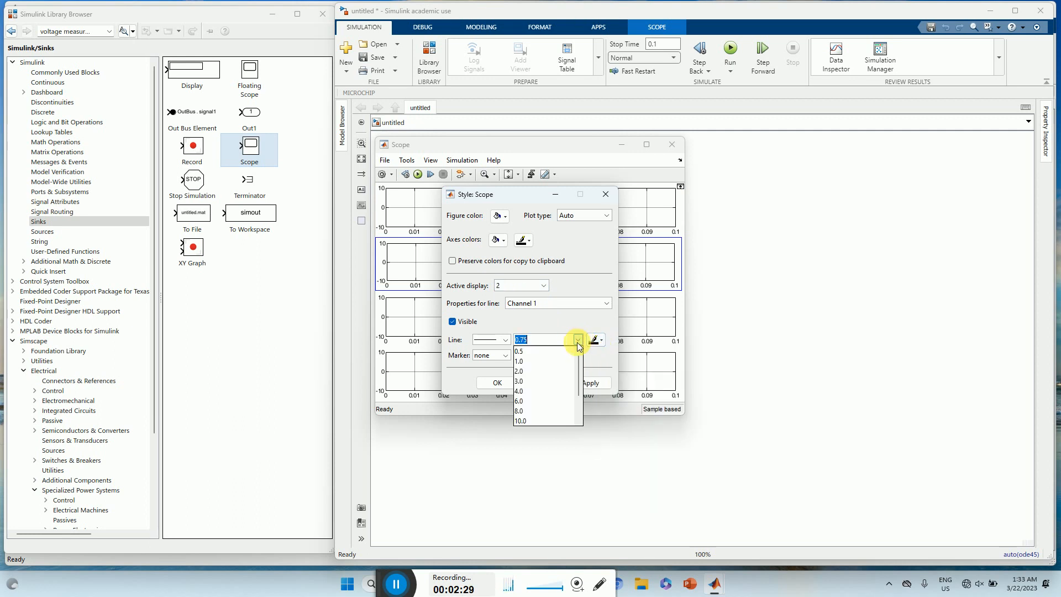
{"action": "left_click", "coordinate": [547, 371]}
{"action": "left_click", "coordinate": [590, 383]}
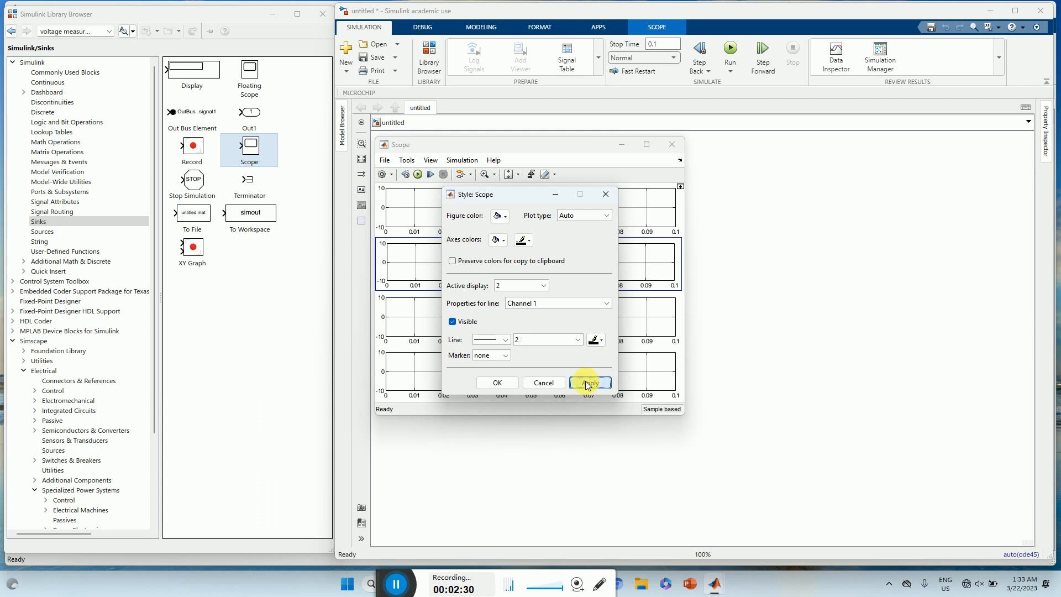
Set the Channel 1 line of display 3 to red with a width of 2 and apply it.
{"action": "left_click", "coordinate": [537, 288]}
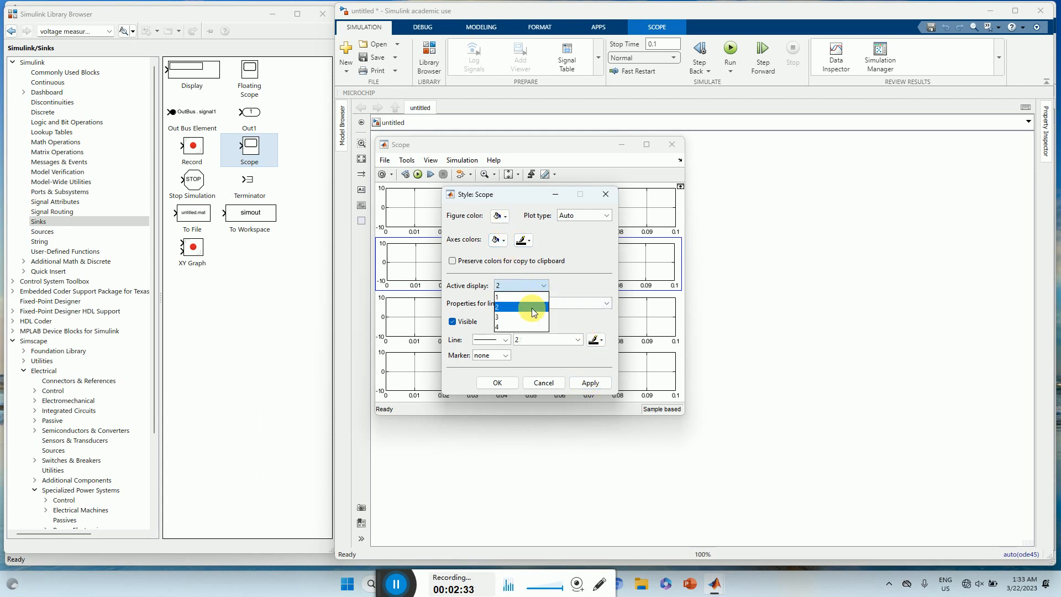
{"action": "left_click", "coordinate": [524, 317]}
{"action": "left_click", "coordinate": [599, 340]}
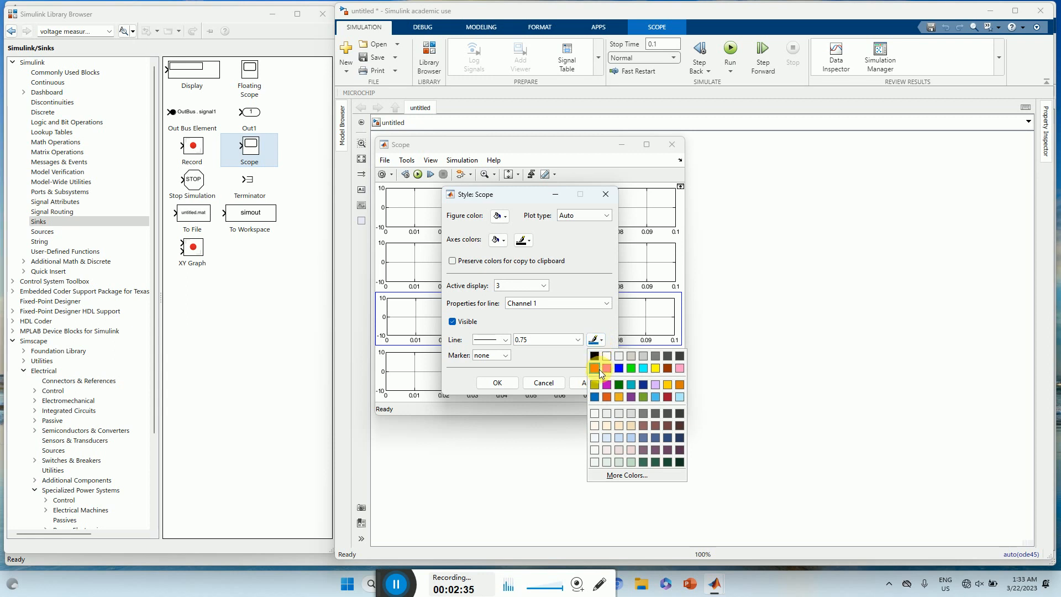
{"action": "left_click", "coordinate": [596, 368]}
{"action": "left_click", "coordinate": [578, 340]}
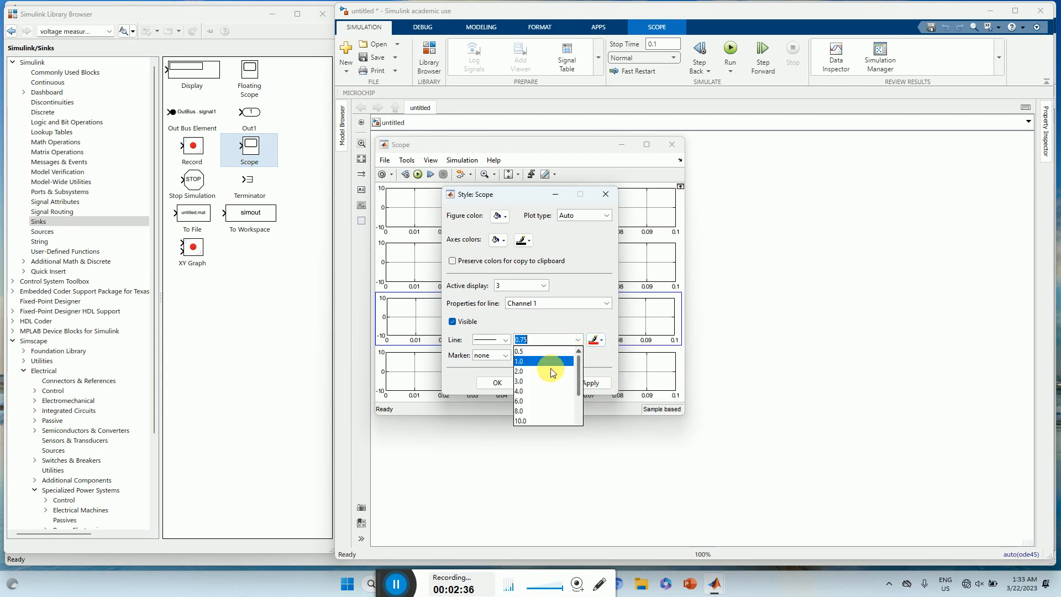
{"action": "left_click", "coordinate": [547, 373]}
{"action": "left_click", "coordinate": [589, 383]}
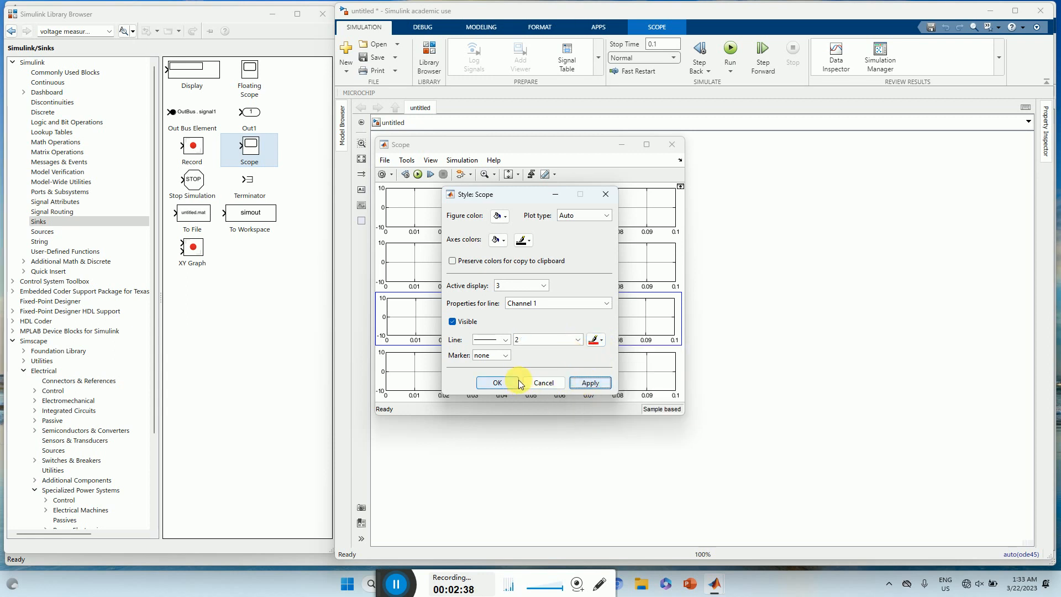
Set the Channel 1 line of display 4 to blue with a width of 2 and accept the style settings.
{"action": "left_click", "coordinate": [545, 287]}
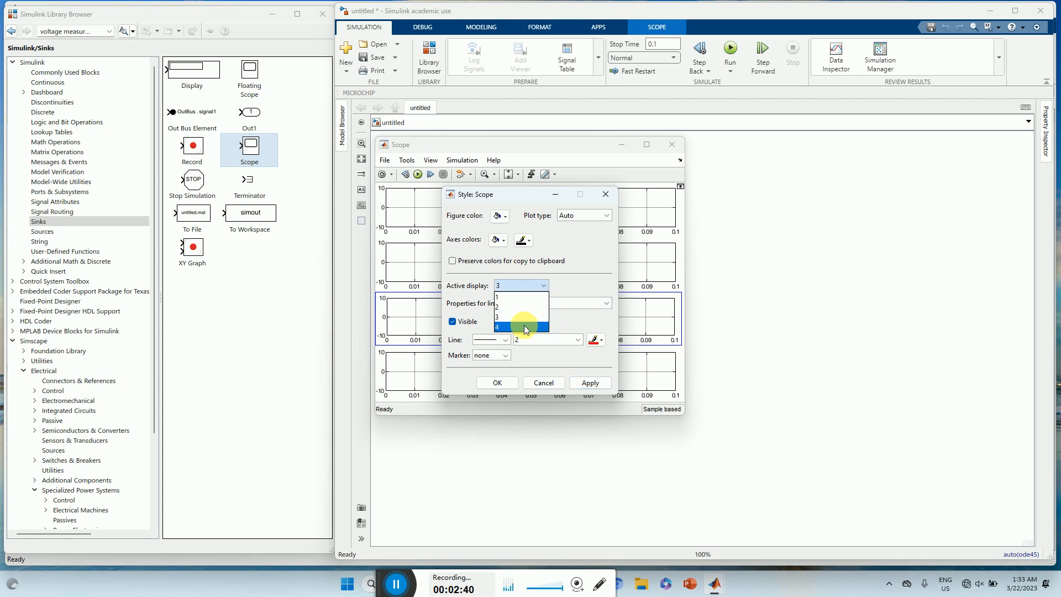
{"action": "left_click", "coordinate": [525, 326]}
{"action": "left_click", "coordinate": [599, 340]}
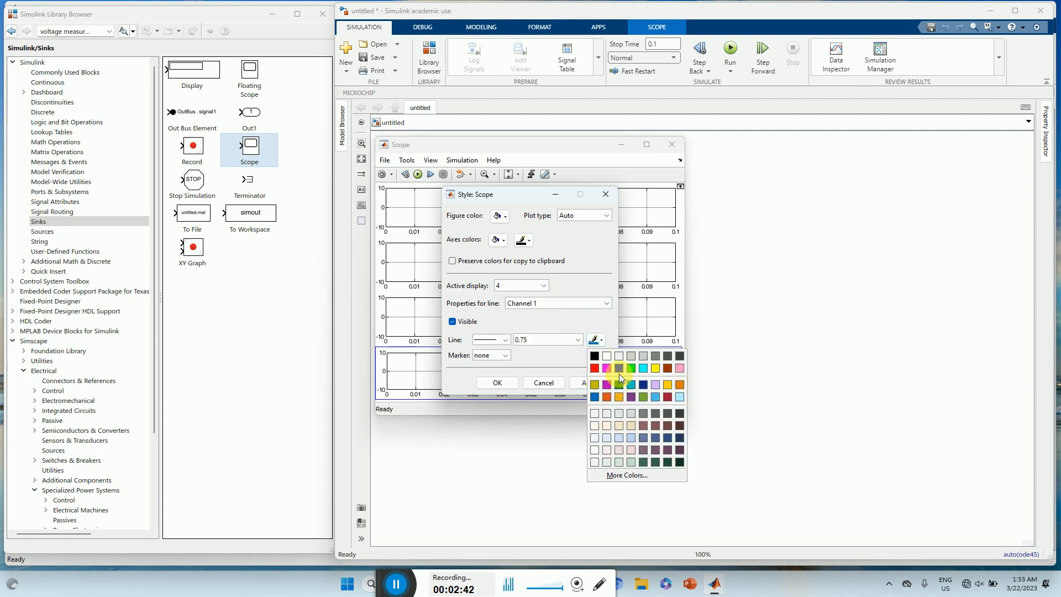
{"action": "left_click", "coordinate": [618, 376]}
{"action": "left_click", "coordinate": [578, 340]}
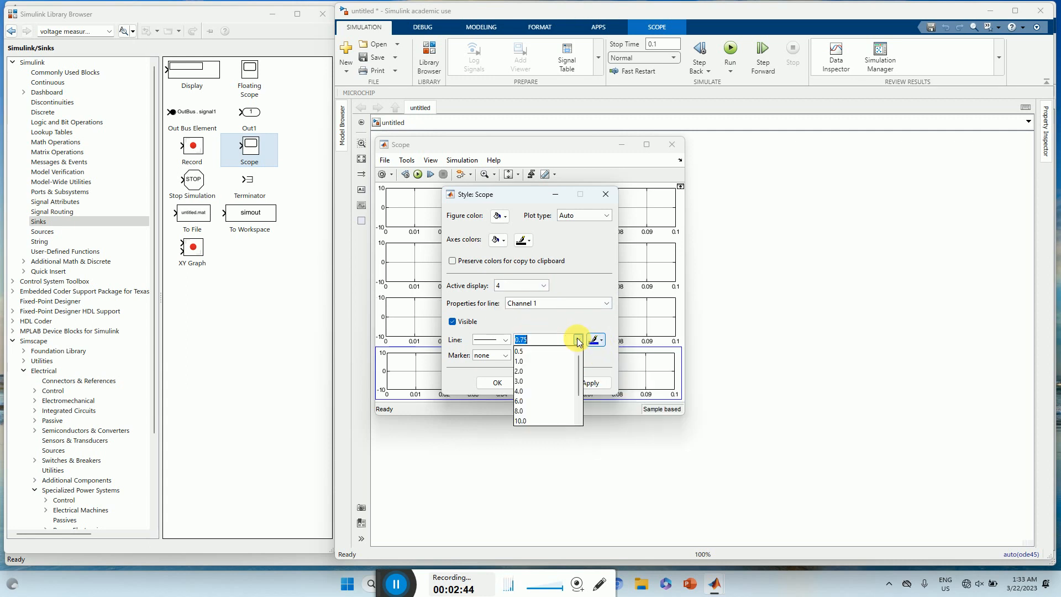
{"action": "left_click", "coordinate": [529, 372]}
{"action": "left_click", "coordinate": [507, 383]}
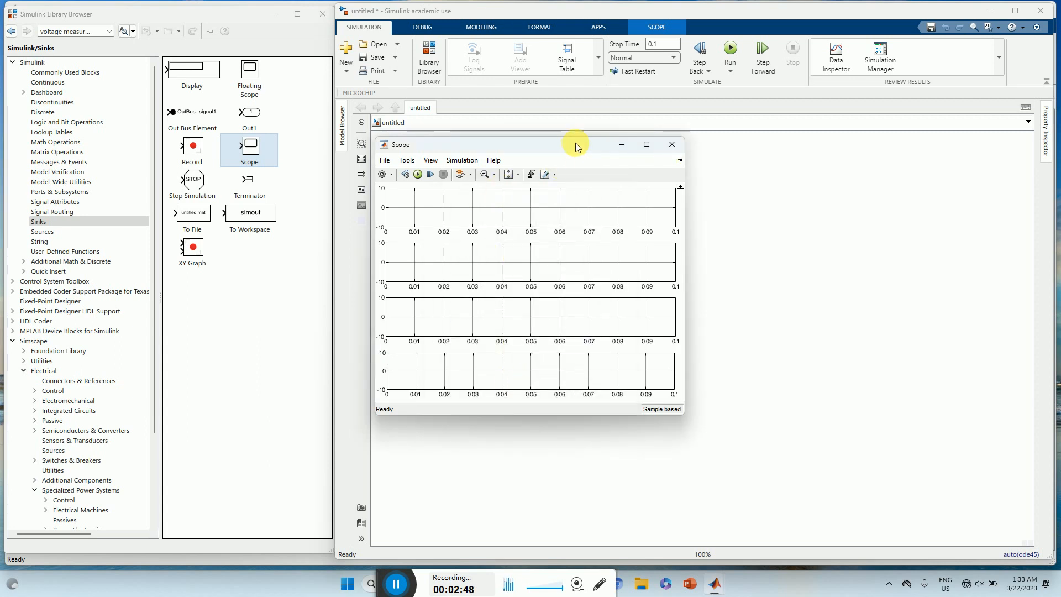
Move the Scope window clear of the model's blocks and enlarge it in height and width.
{"action": "left_click_drag", "start_coordinate": [575, 143], "coordinate": [912, 68]}
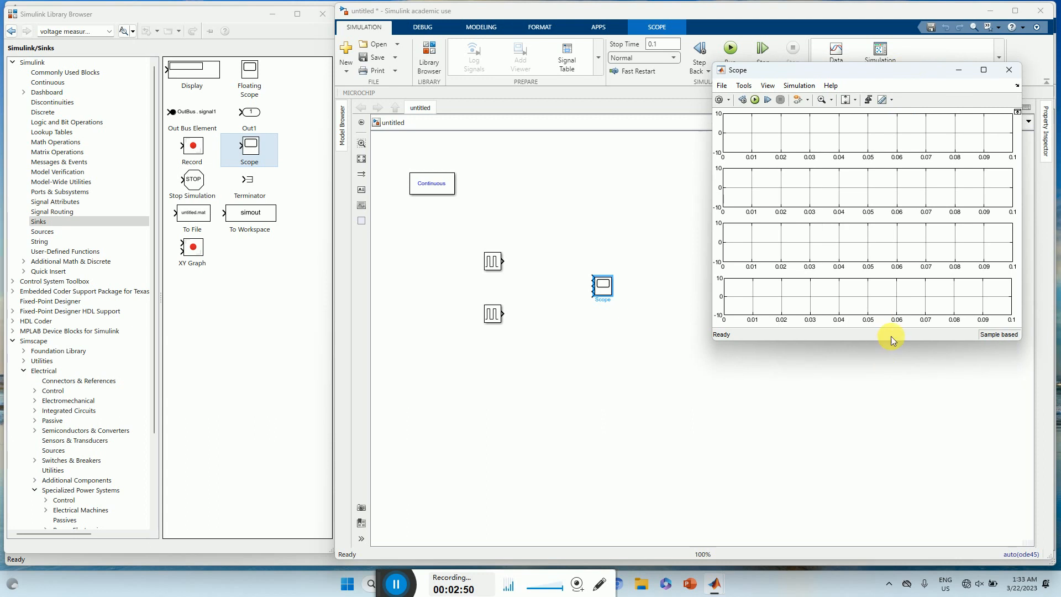
{"action": "left_click_drag", "start_coordinate": [891, 336], "coordinate": [894, 421]}
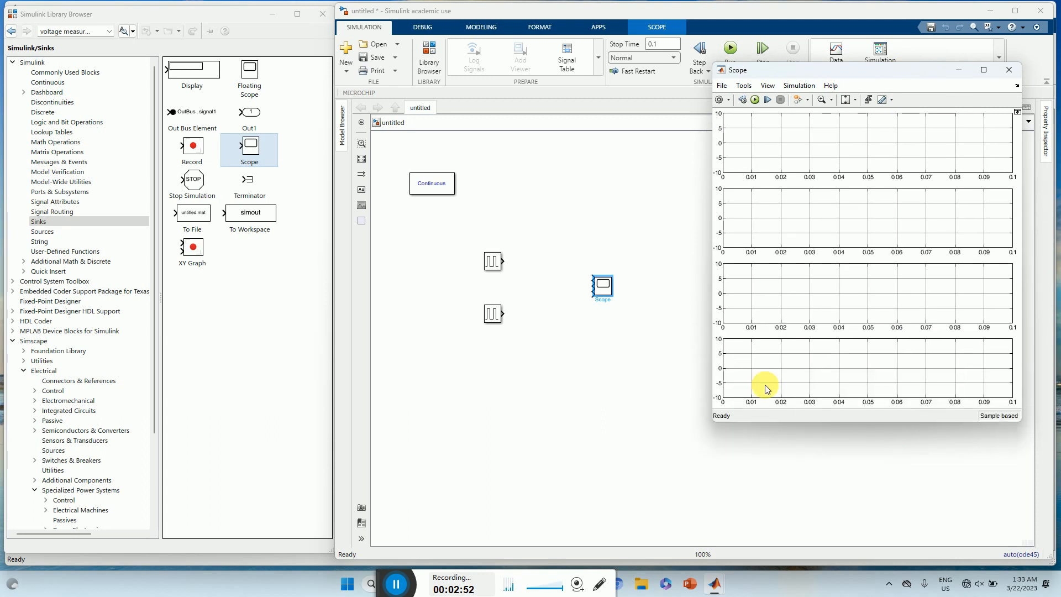
{"action": "left_click_drag", "start_coordinate": [714, 341], "coordinate": [680, 341]}
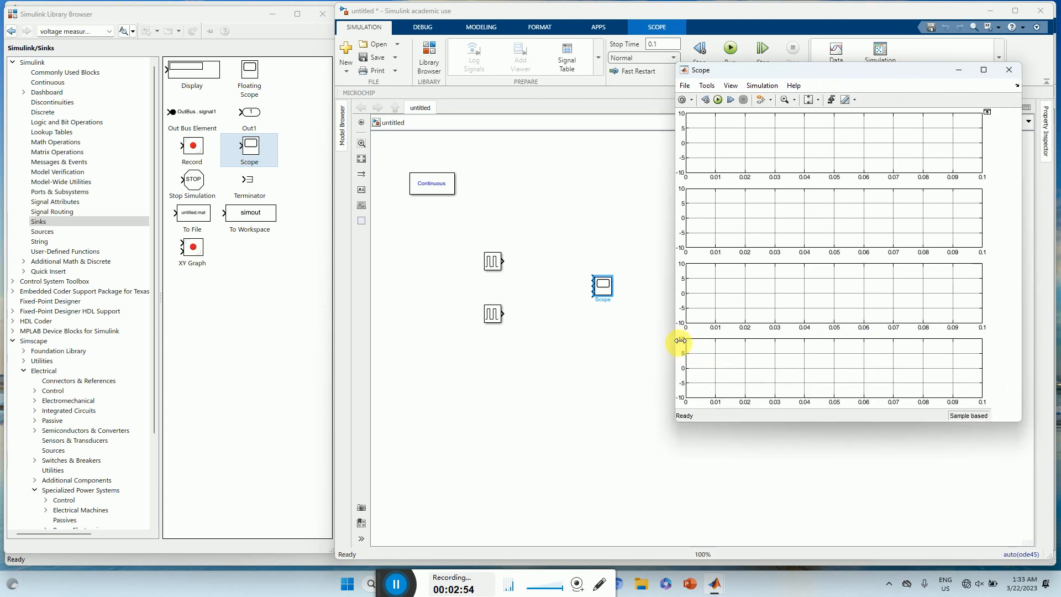
Move both Pulse Generator blocks together farther away from the Scope block, below the Continuous powergui block.
{"action": "left_click_drag", "start_coordinate": [467, 238], "coordinate": [523, 323]}
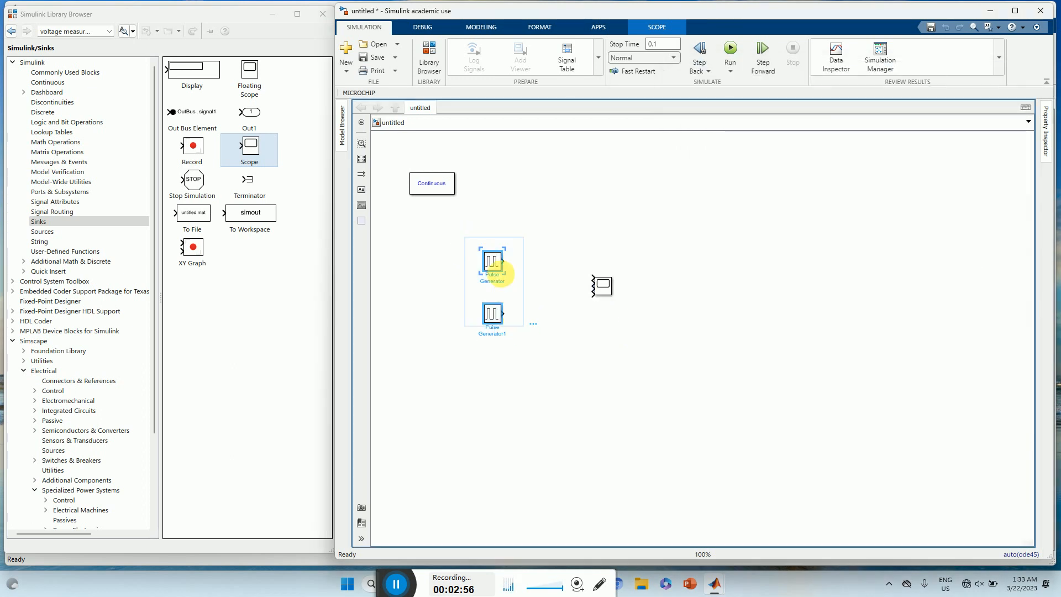
{"action": "left_click_drag", "start_coordinate": [497, 265], "coordinate": [438, 262]}
{"action": "left_click", "coordinate": [536, 312]}
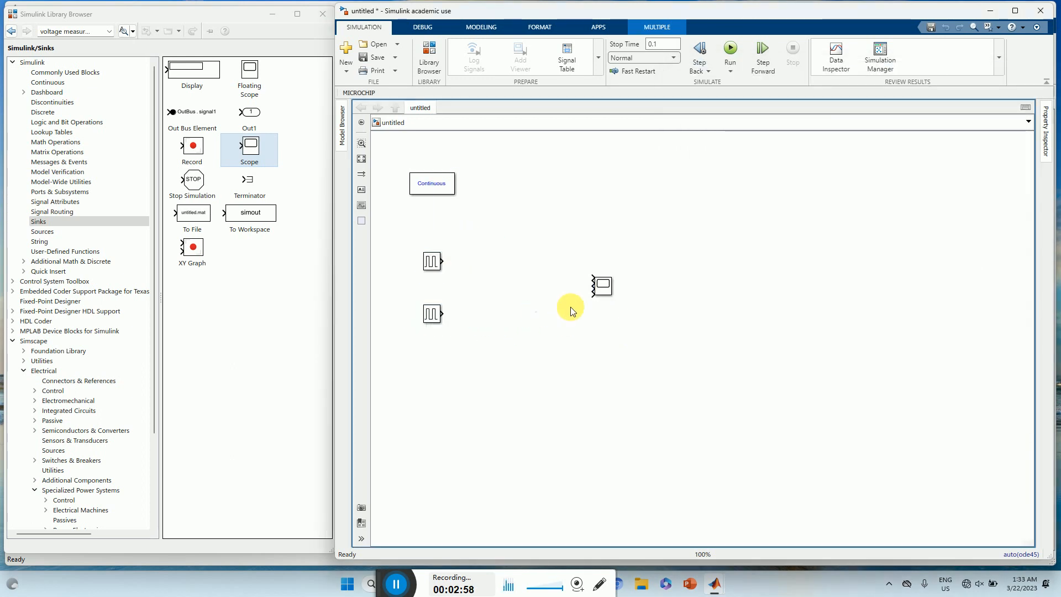
Connect the upper Pulse Generator to the Scope's first input and the lower one to its second input.
{"action": "left_click", "coordinate": [435, 262]}
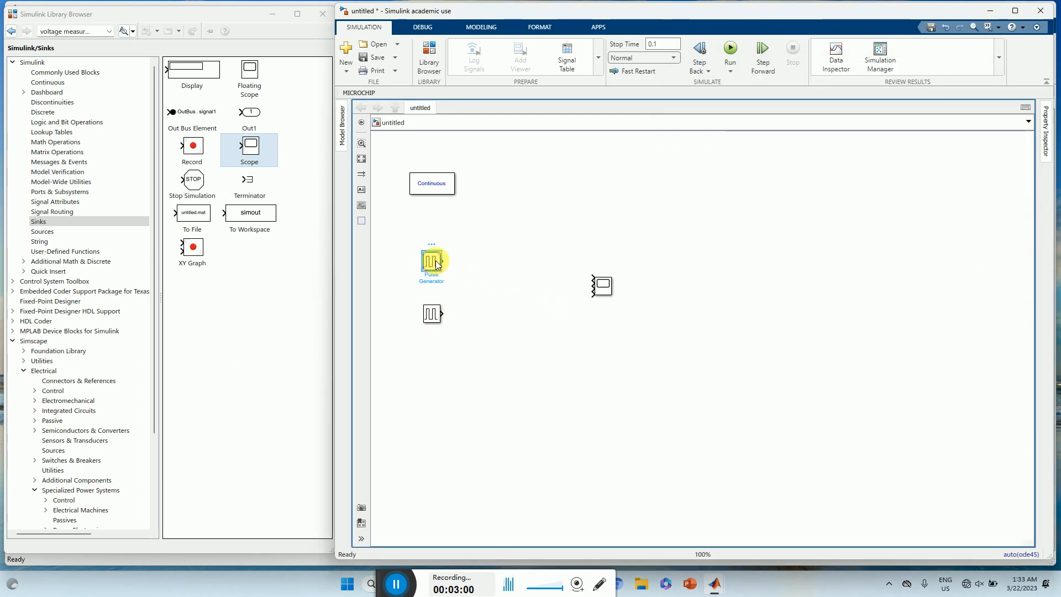
{"action": "left_click_drag", "start_coordinate": [435, 260], "coordinate": [603, 285]}
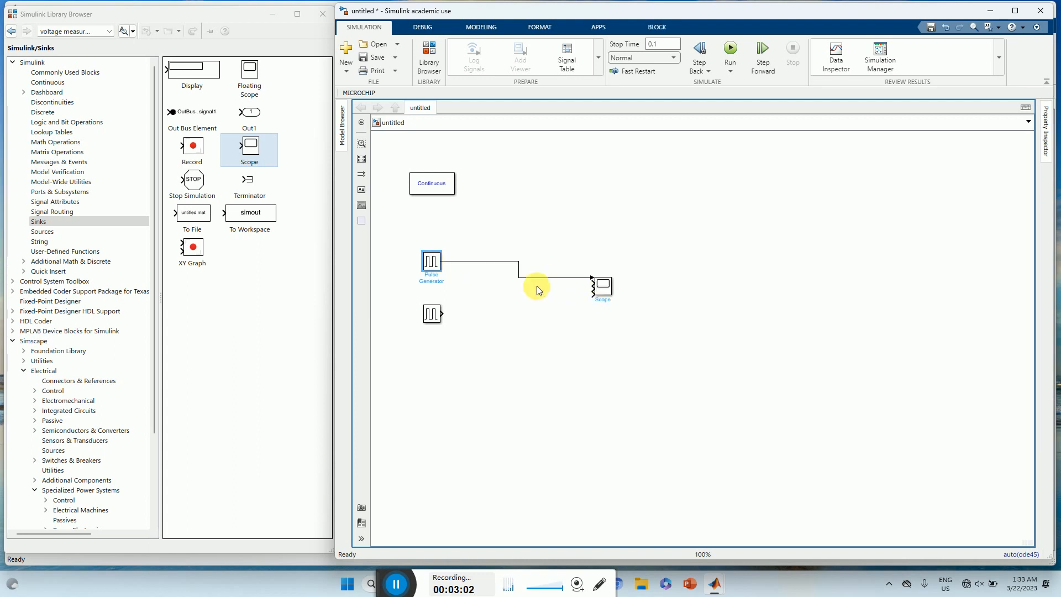
{"action": "left_click_drag", "start_coordinate": [442, 314], "coordinate": [602, 292]}
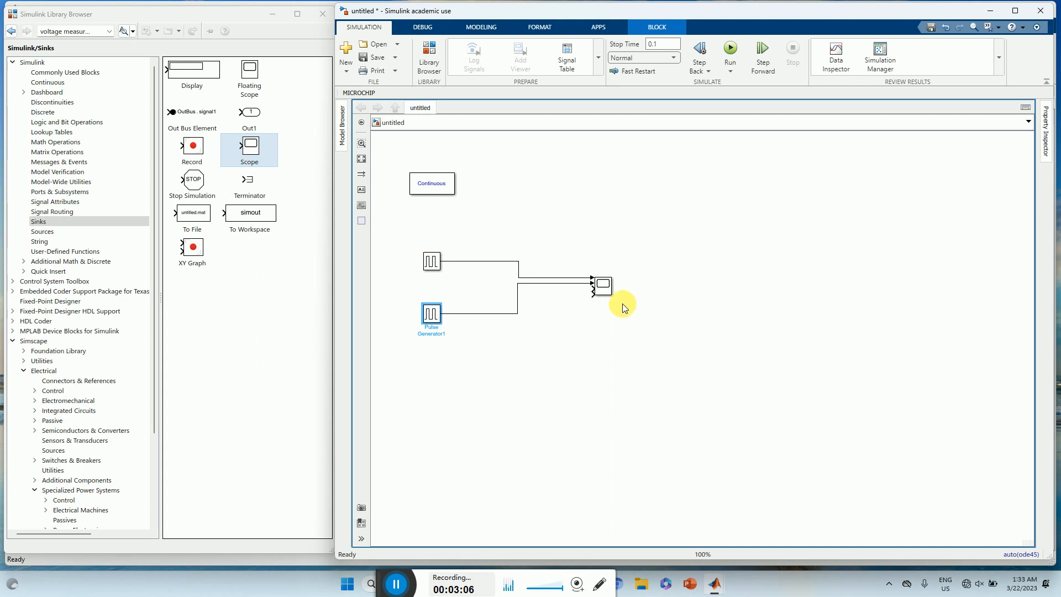
Run the simulation with a stop time of 0.1 and view the pulse waveforms in a taller Scope window.
{"action": "left_click", "coordinate": [664, 45]}
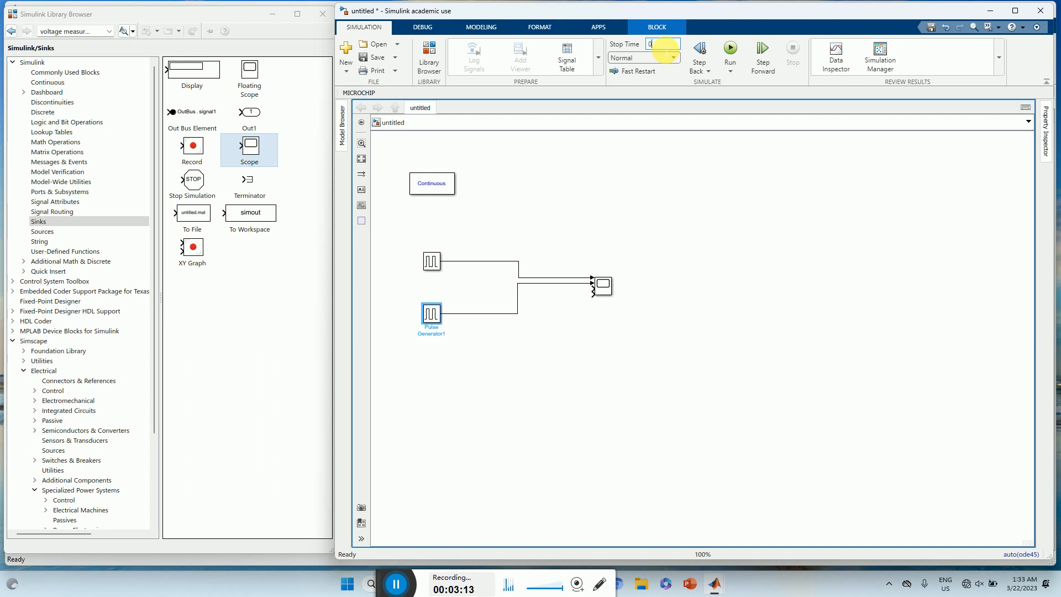
{"action": "left_click", "coordinate": [731, 50]}
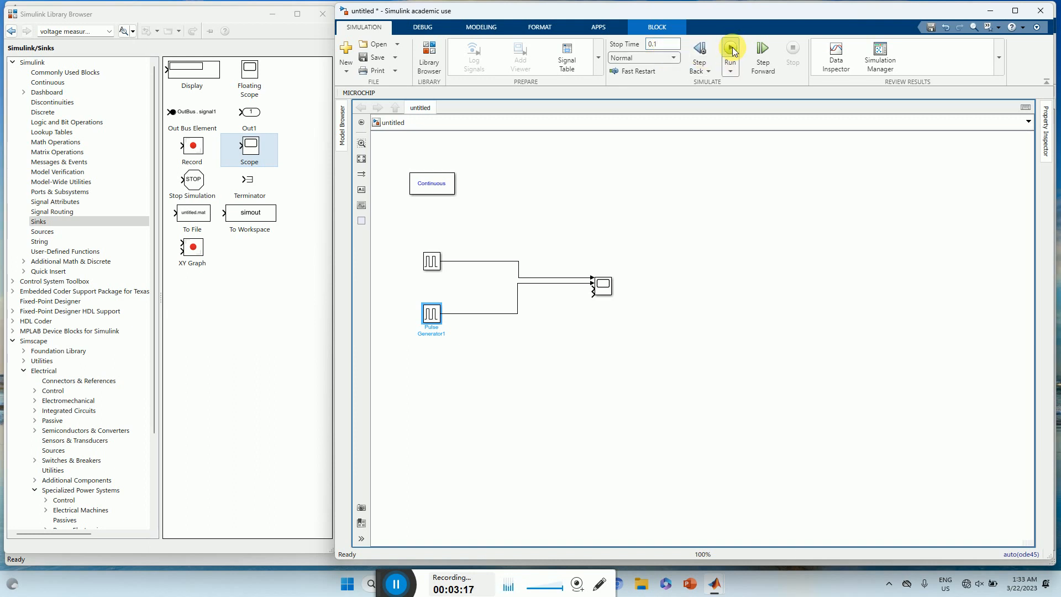
{"action": "left_click", "coordinate": [603, 288]}
{"action": "double_click", "coordinate": [603, 287]}
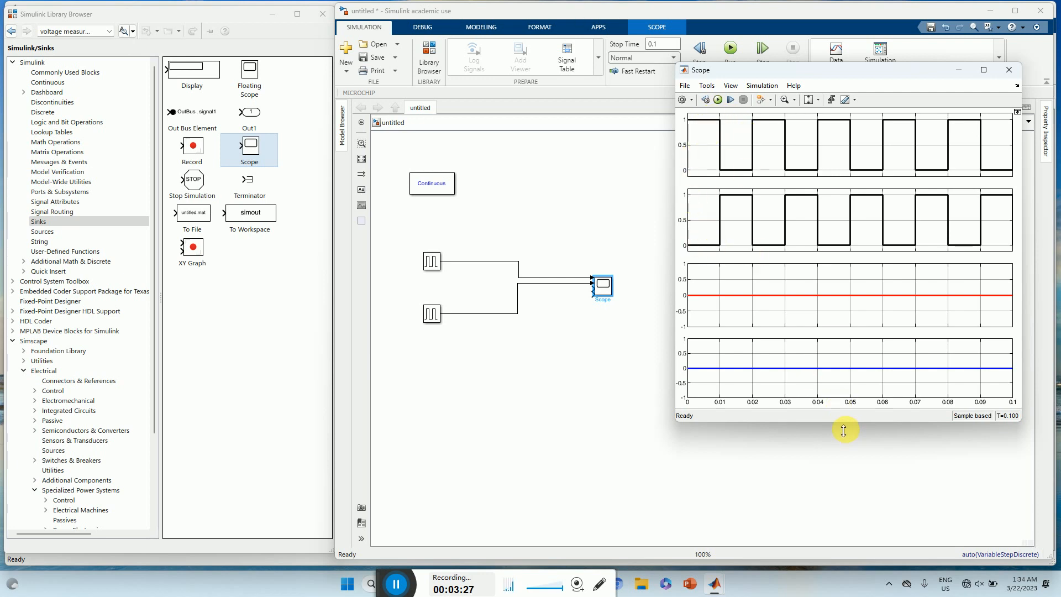
{"action": "left_click_drag", "start_coordinate": [844, 430], "coordinate": [834, 479]}
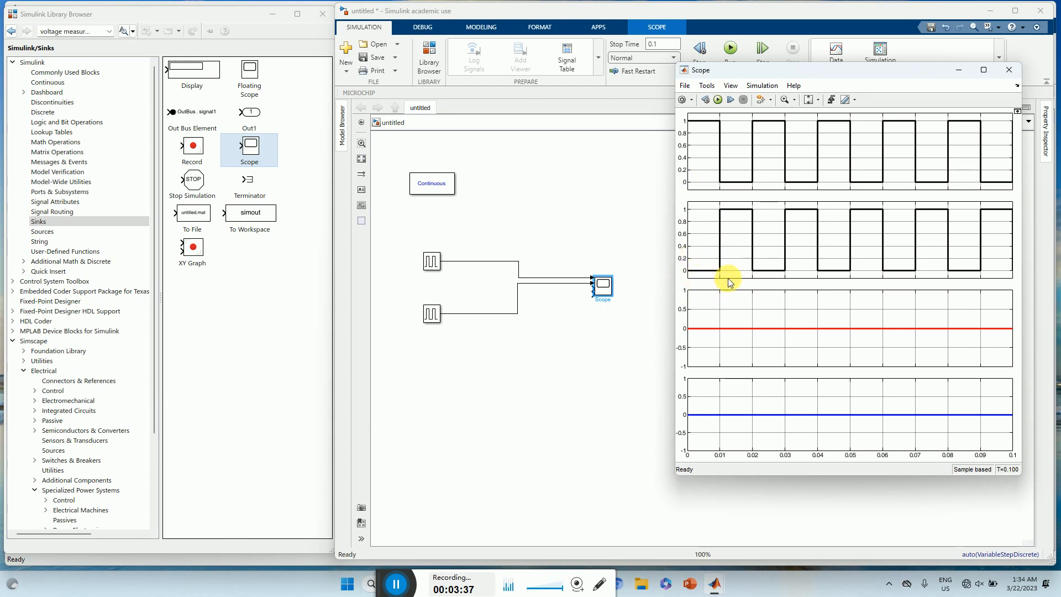
Set the amplitude of the lower Pulse Generator block to -1.
{"action": "double_click", "coordinate": [432, 314]}
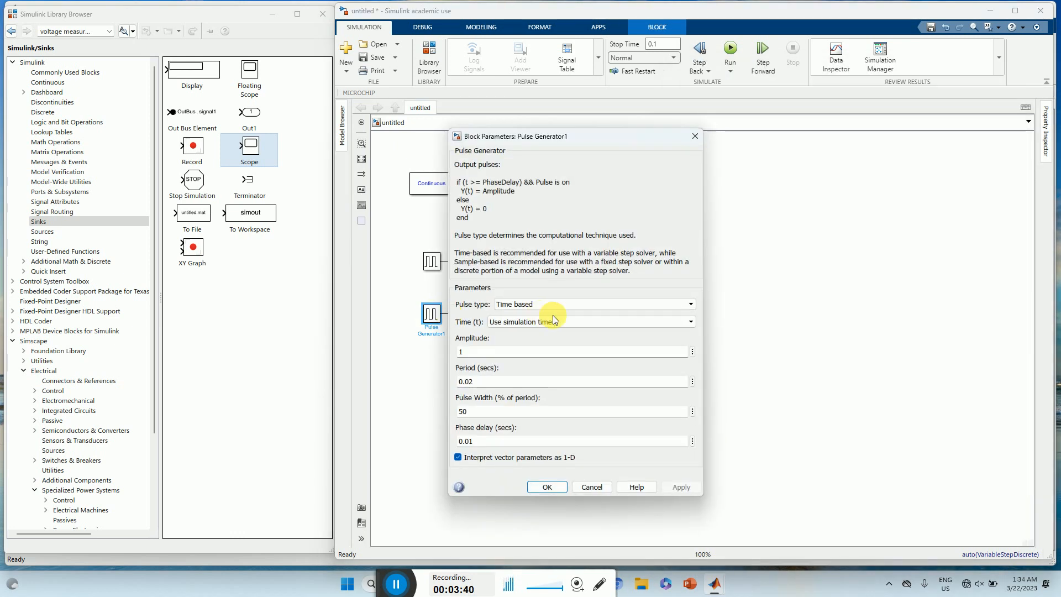
{"action": "type", "text": "-1"}
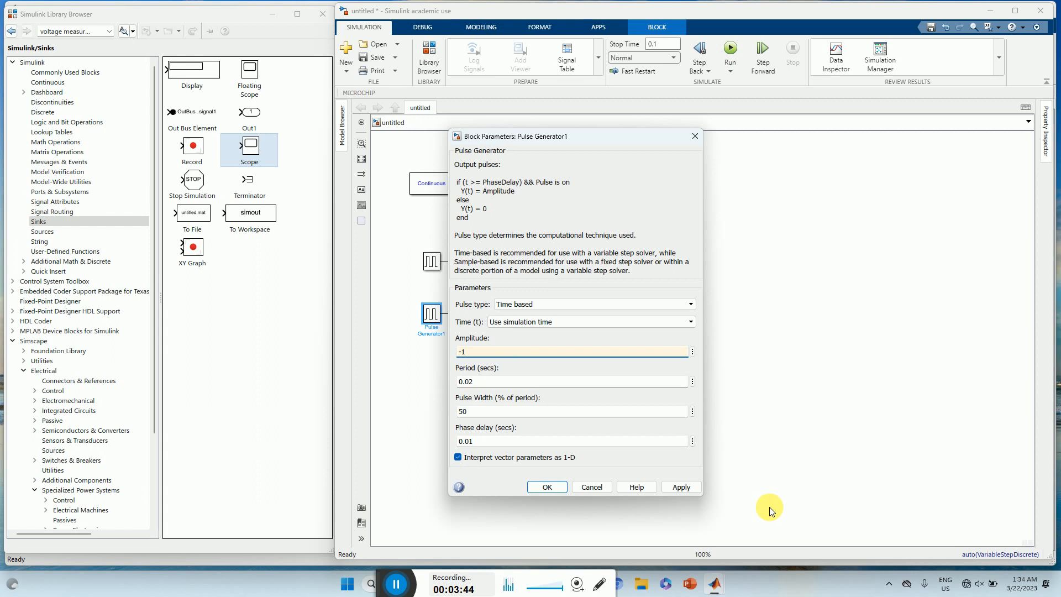
{"action": "left_click", "coordinate": [672, 486]}
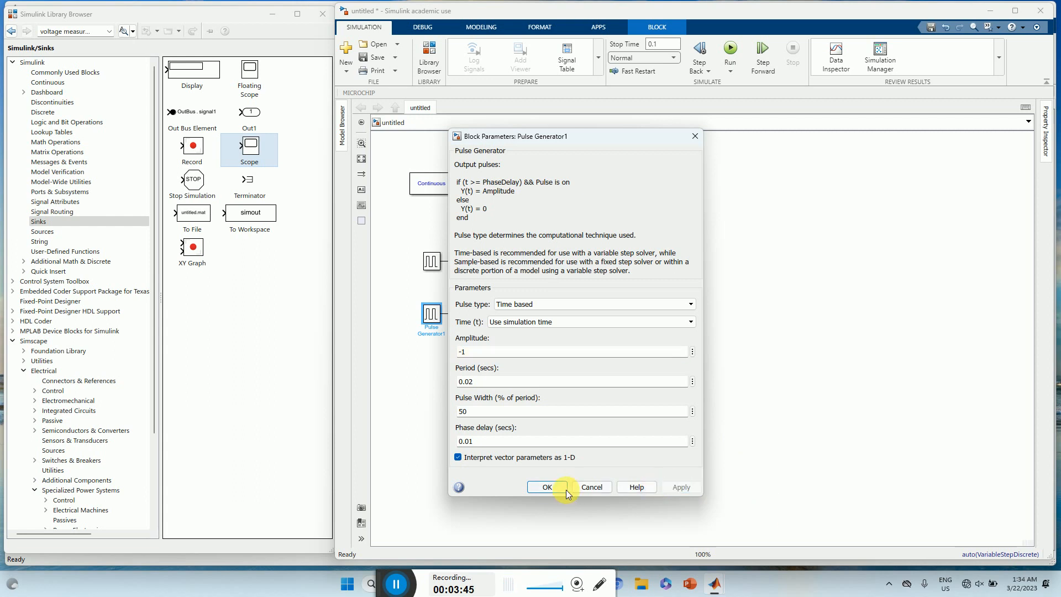
{"action": "left_click", "coordinate": [550, 491]}
Run the simulation and view both pulse waveforms in the Scope.
{"action": "left_click", "coordinate": [731, 50]}
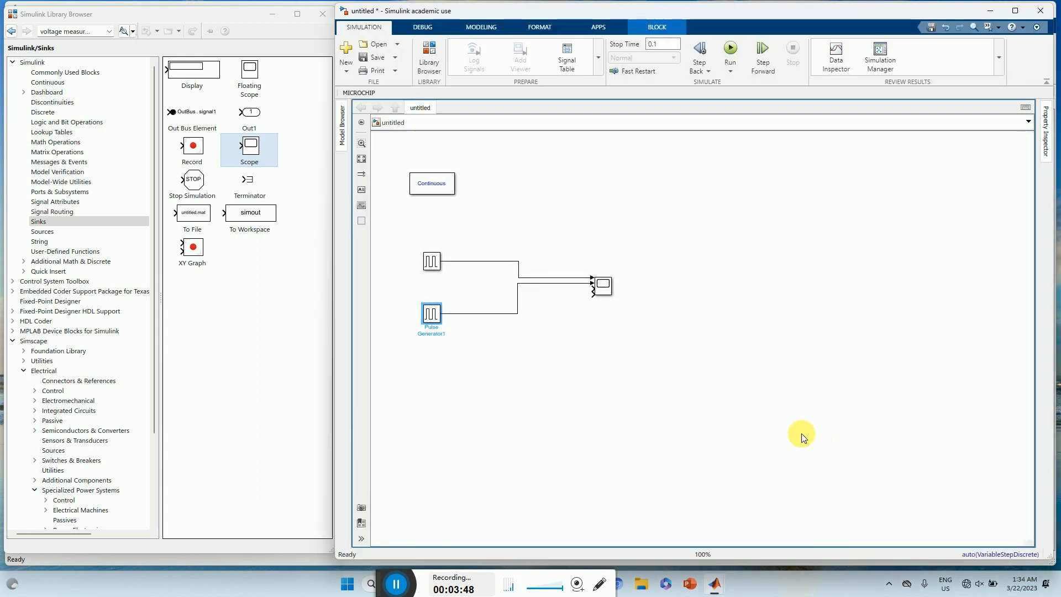
{"action": "double_click", "coordinate": [605, 284]}
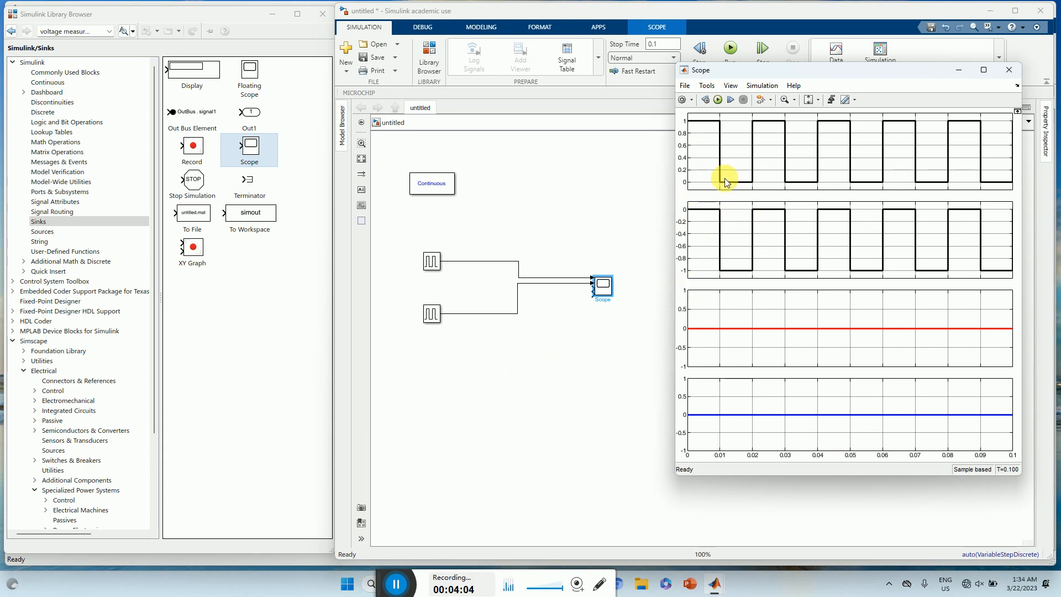
{"action": "left_click", "coordinate": [535, 351]}
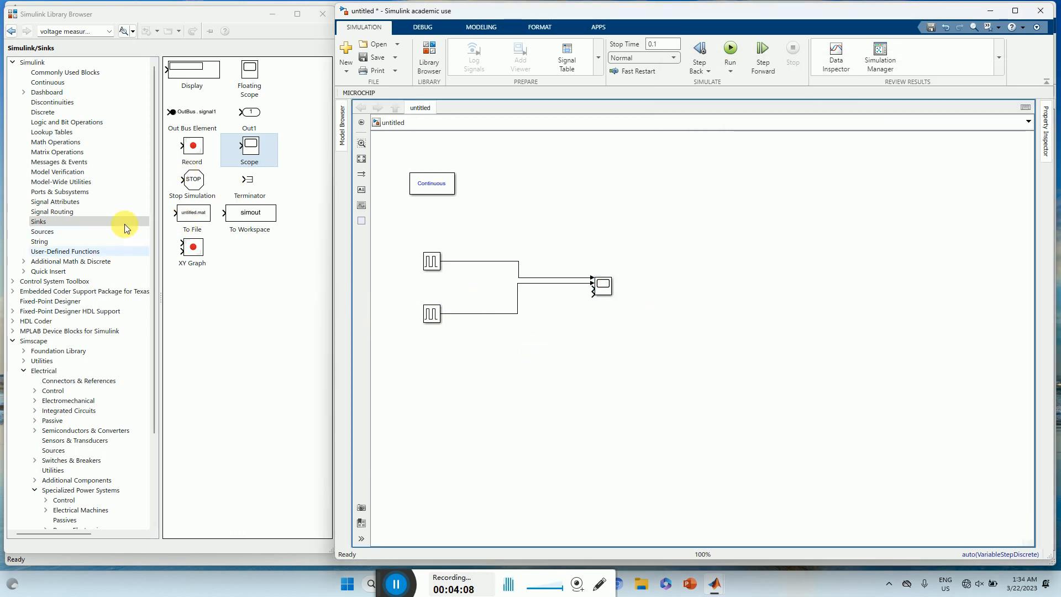
Add a Sum block fed by both Pulse Generators, connect its output to the Scope's third input, and simulate to view the summed waveform.
{"action": "left_click", "coordinate": [79, 75]}
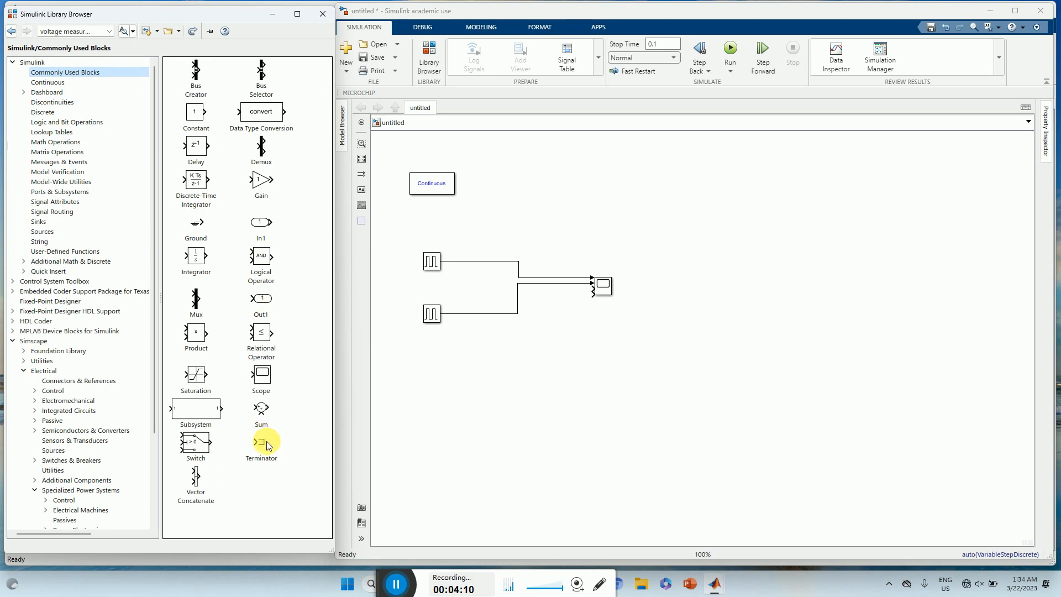
{"action": "mouse_move", "coordinate": [260, 409]}
{"action": "left_mouse_down"}
{"action": "mouse_move", "coordinate": [591, 314]}
{"action": "mouse_move", "coordinate": [467, 280]}
{"action": "mouse_move", "coordinate": [465, 261]}
{"action": "mouse_move", "coordinate": [485, 308]}
{"action": "mouse_move", "coordinate": [590, 294]}
{"action": "left_mouse_up"}
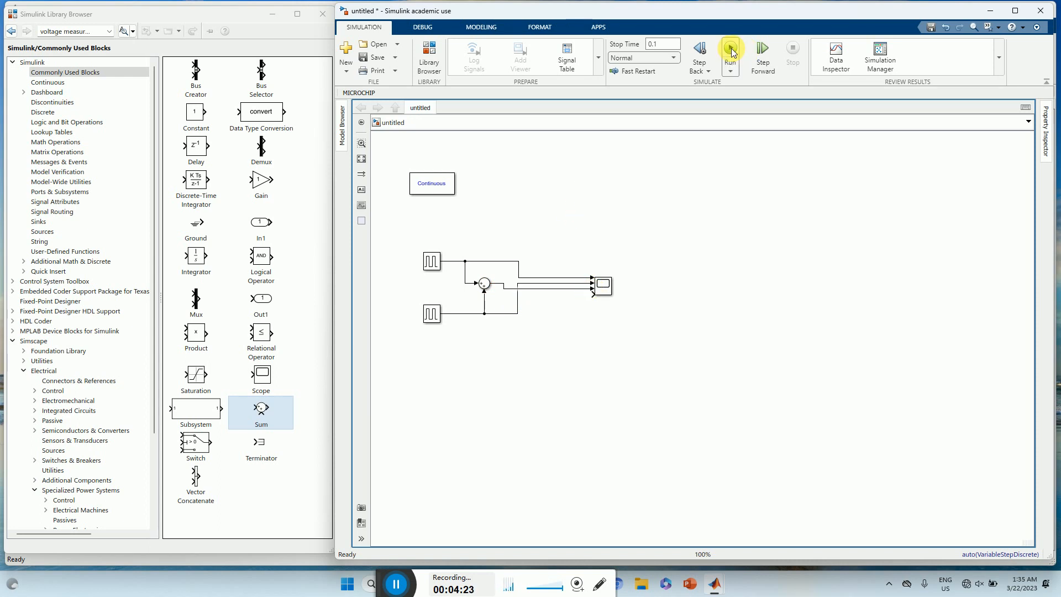
{"action": "key", "text": "ctrl+t"}
{"action": "double_click", "coordinate": [606, 287]}
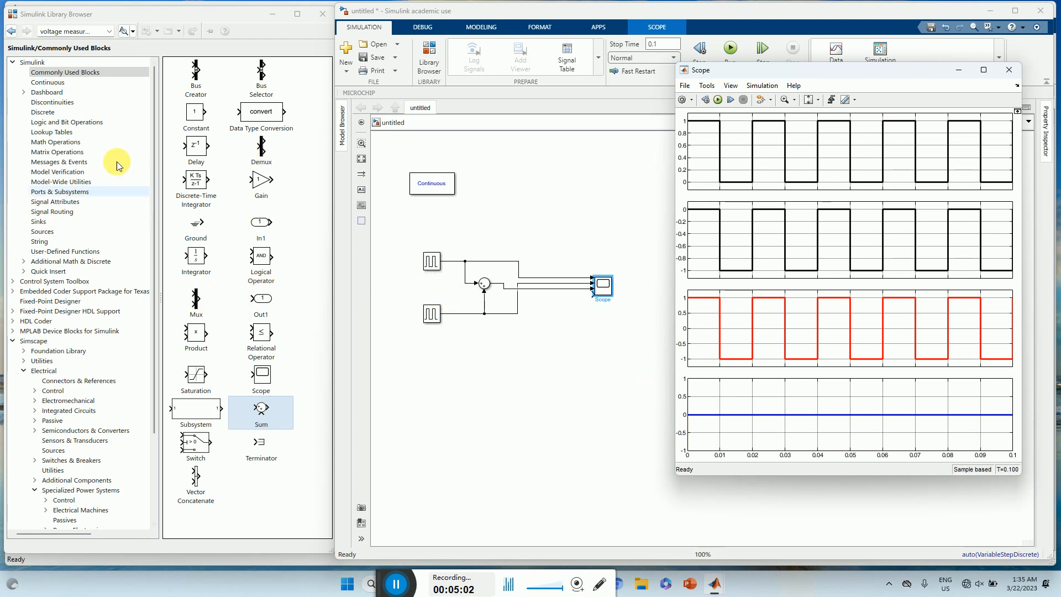
Add an Integrator block fed by the Sum output and connect it to the Scope's fourth input.
{"action": "left_click", "coordinate": [50, 82]}
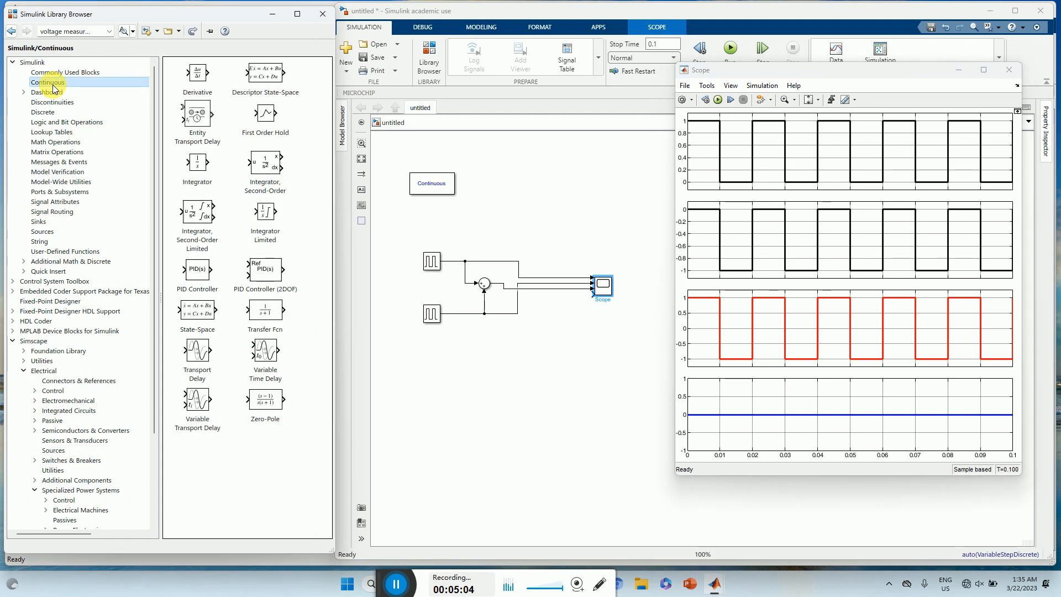
{"action": "left_click_drag", "start_coordinate": [197, 166], "coordinate": [531, 295]}
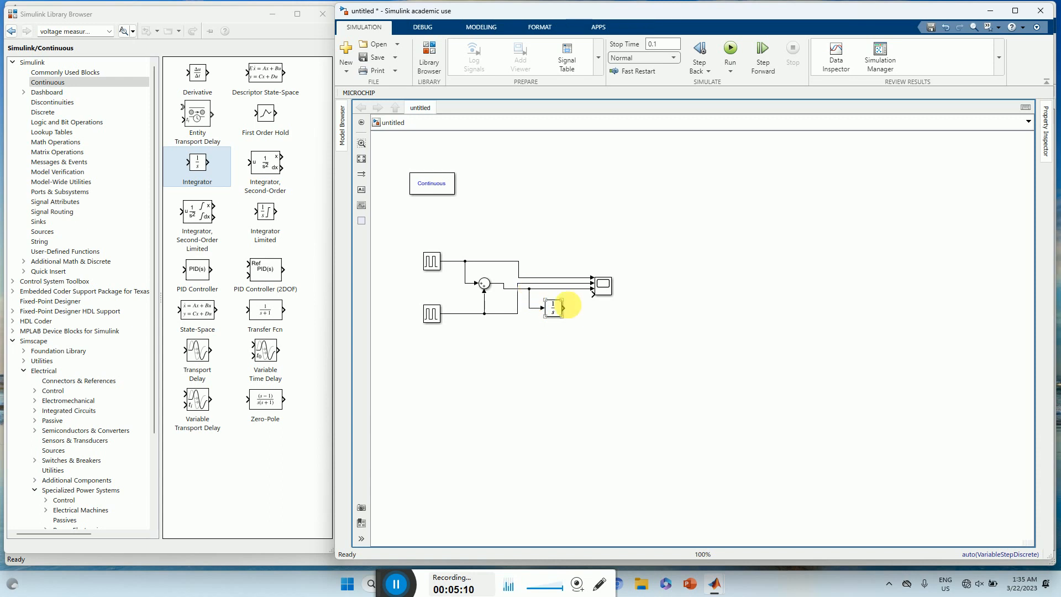
{"action": "left_click_drag", "start_coordinate": [566, 308], "coordinate": [584, 304]}
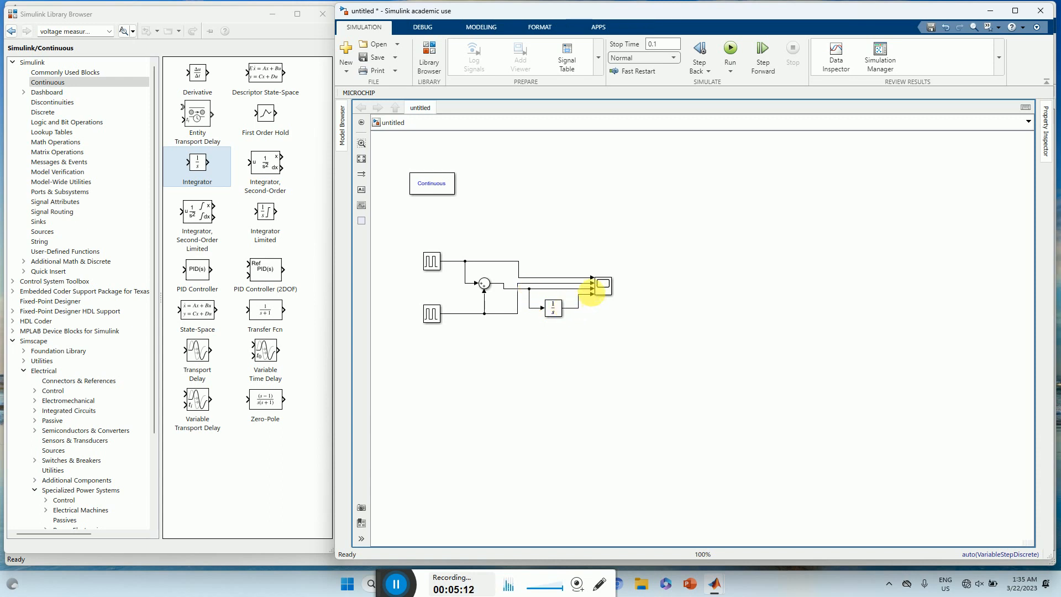
Run the simulation and examine the integrated waveform alongside the other signals in the Scope.
{"action": "left_click", "coordinate": [730, 49]}
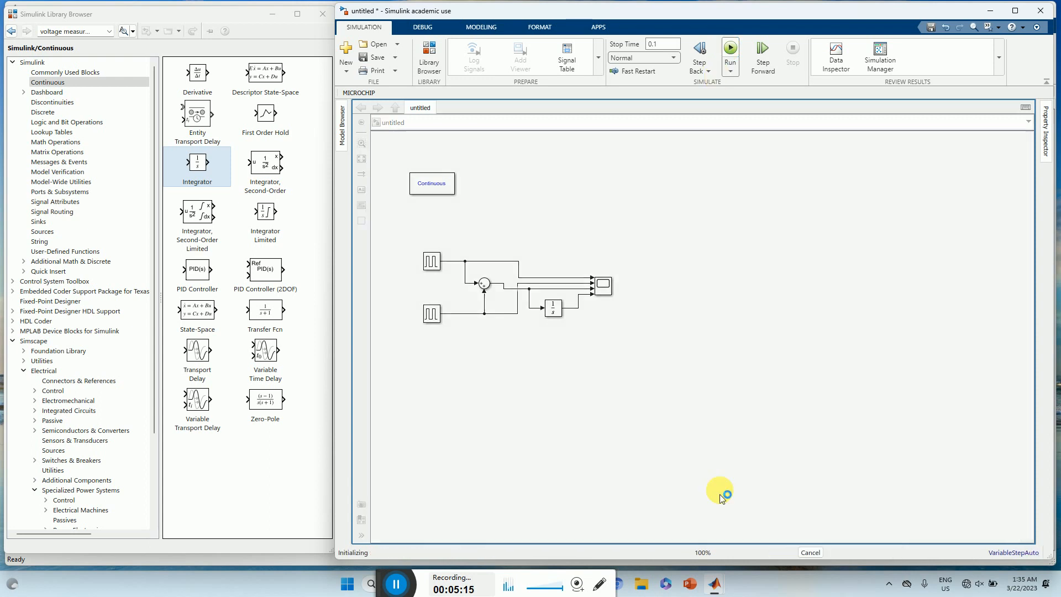
{"action": "double_click", "coordinate": [605, 291]}
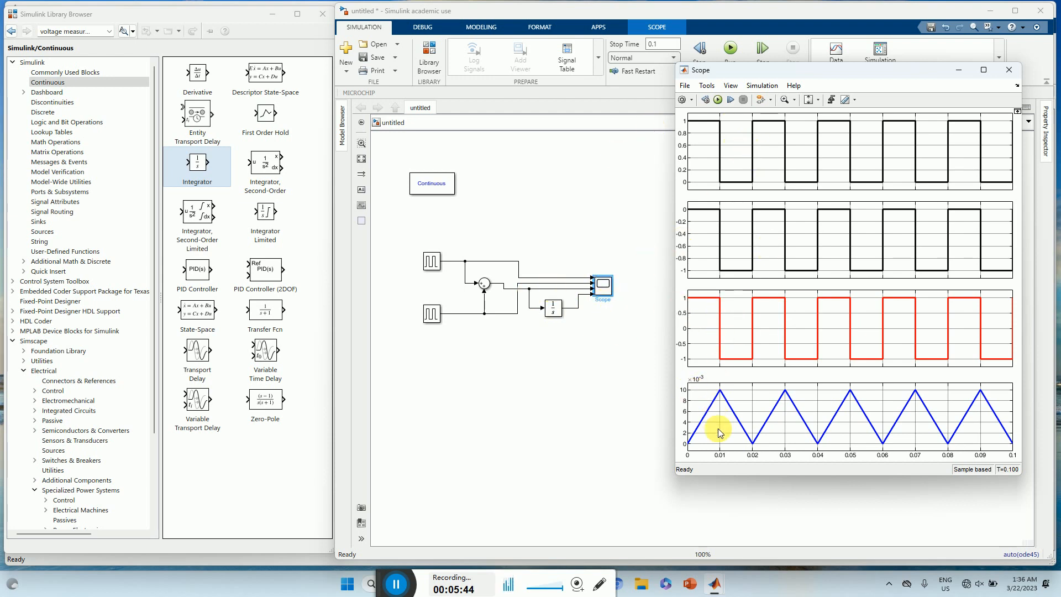
{"action": "left_click", "coordinate": [589, 331]}
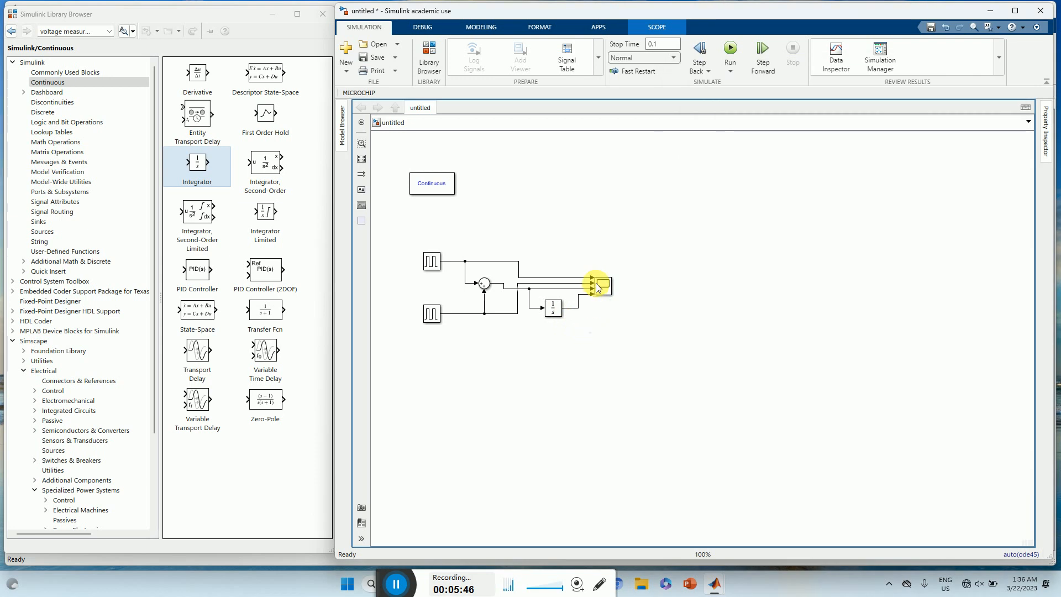
Move the Scope block farther from the Integrator and delete all signal lines entering the Scope.
{"action": "left_click_drag", "start_coordinate": [608, 289], "coordinate": [633, 284]}
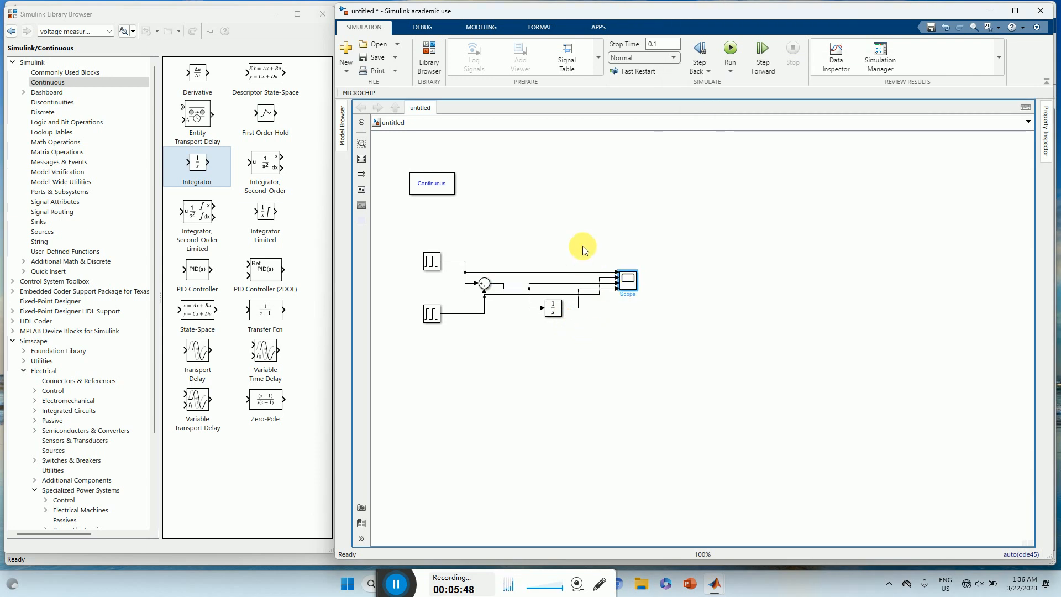
{"action": "left_click_drag", "start_coordinate": [584, 250], "coordinate": [595, 314]}
{"action": "key", "text": "Delete"}
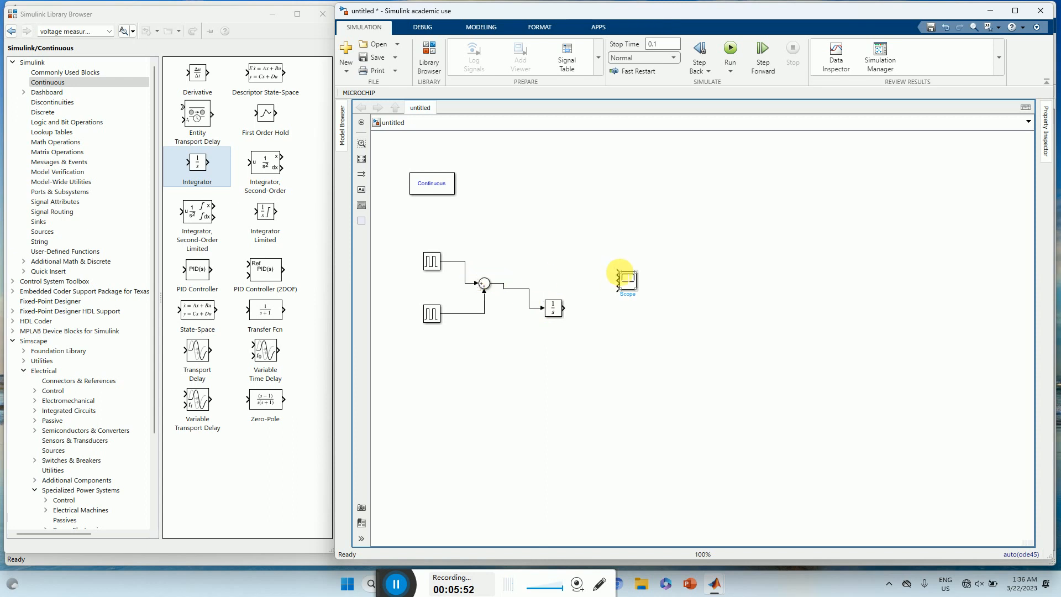
Connect the Sum output to the Scope's first input and the Integrator output to its second, aligning the Integrator with its input line.
{"action": "left_click_drag", "start_coordinate": [619, 273], "coordinate": [501, 283]}
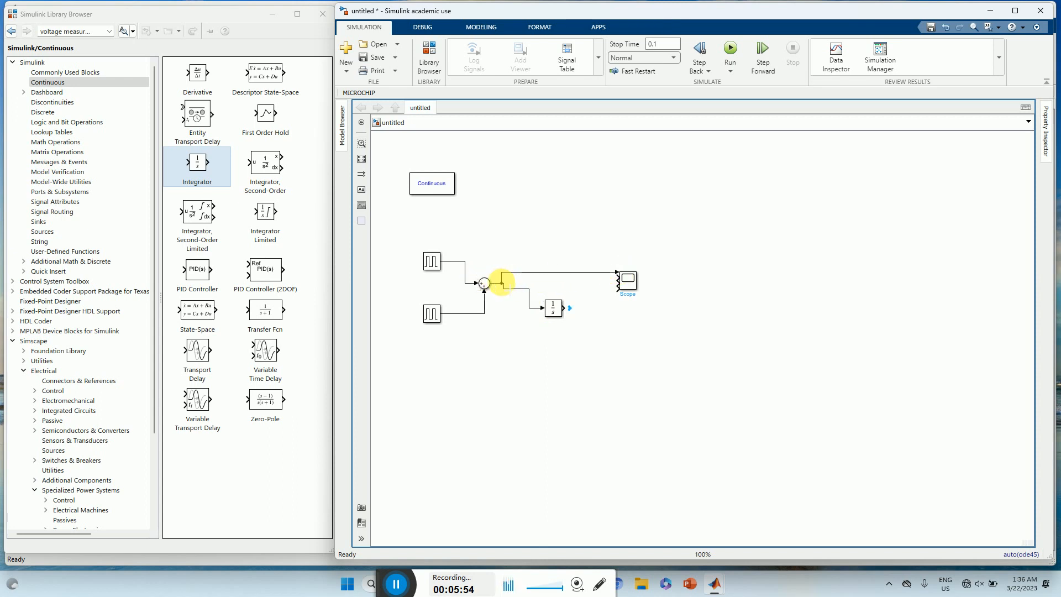
{"action": "left_click_drag", "start_coordinate": [554, 310], "coordinate": [549, 294]}
{"action": "left_click_drag", "start_coordinate": [617, 280], "coordinate": [558, 288]}
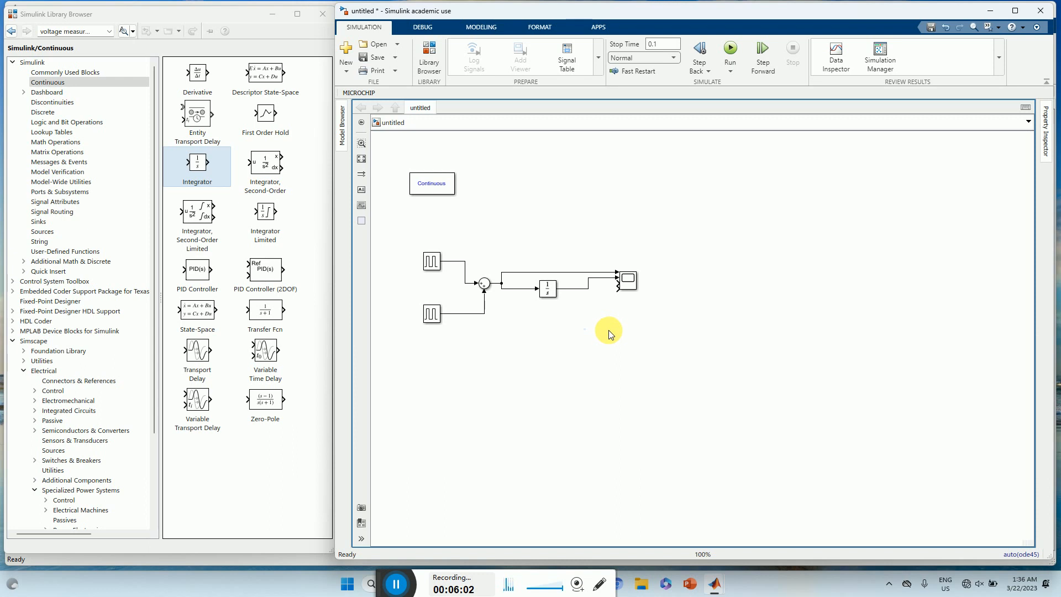
{"action": "left_click_drag", "start_coordinate": [549, 290], "coordinate": [537, 289]}
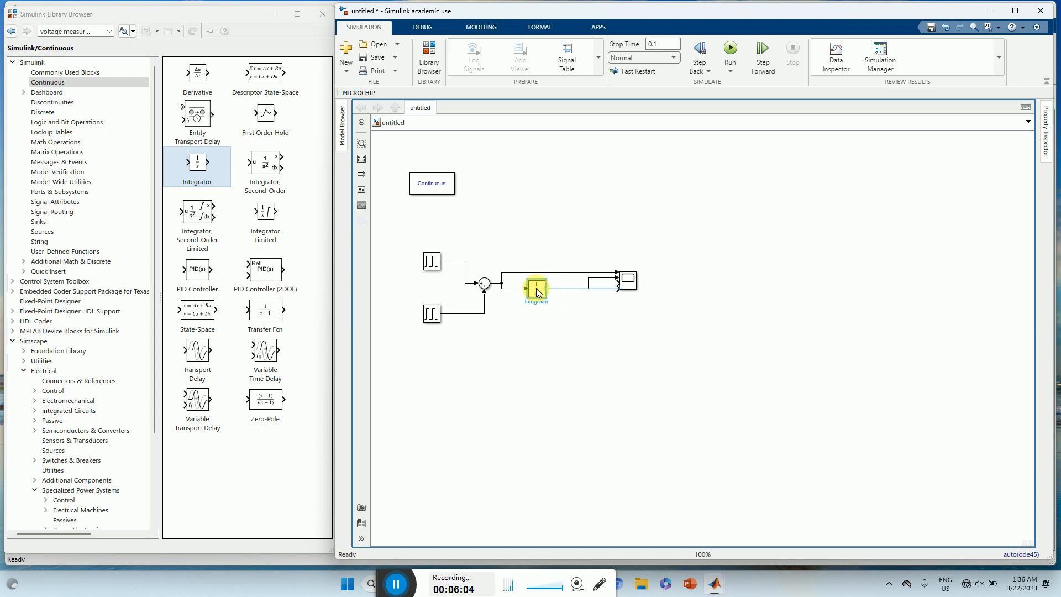
Run the simulation and view the summed and integrated waveforms in the Scope's first two displays.
{"action": "left_click", "coordinate": [606, 354]}
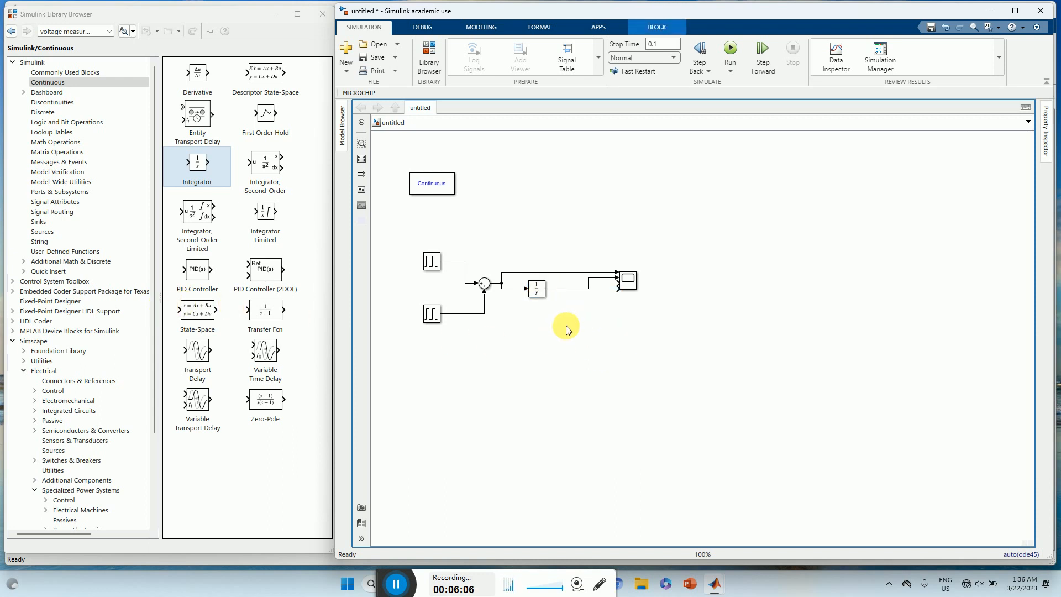
{"action": "left_click", "coordinate": [730, 52]}
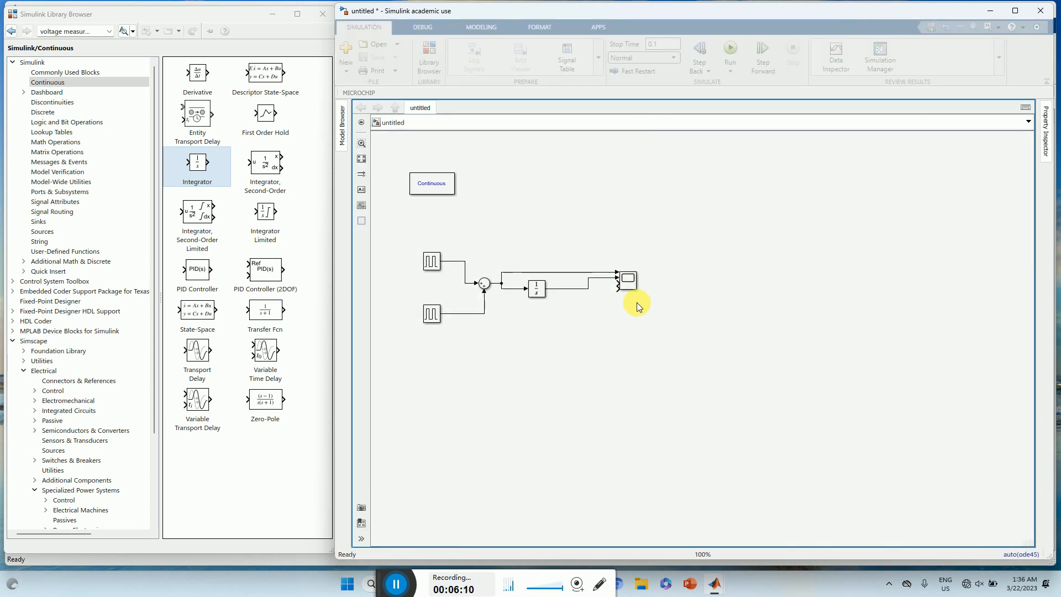
{"action": "double_click", "coordinate": [628, 280]}
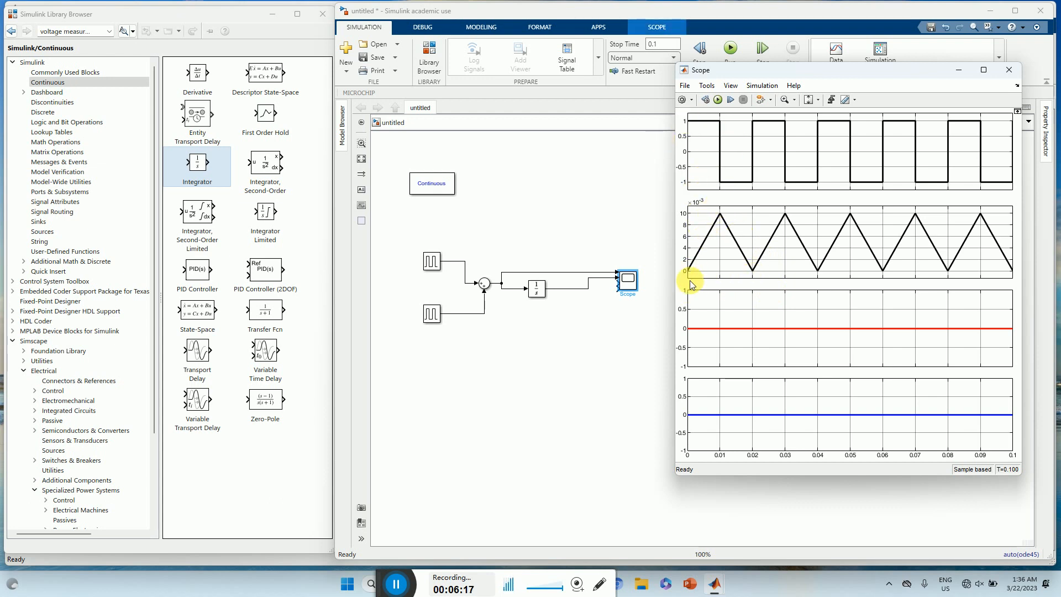
Set the period of the upper Pulse Generator block to 1/50 seconds.
{"action": "left_click", "coordinate": [433, 265]}
{"action": "double_click", "coordinate": [432, 264]}
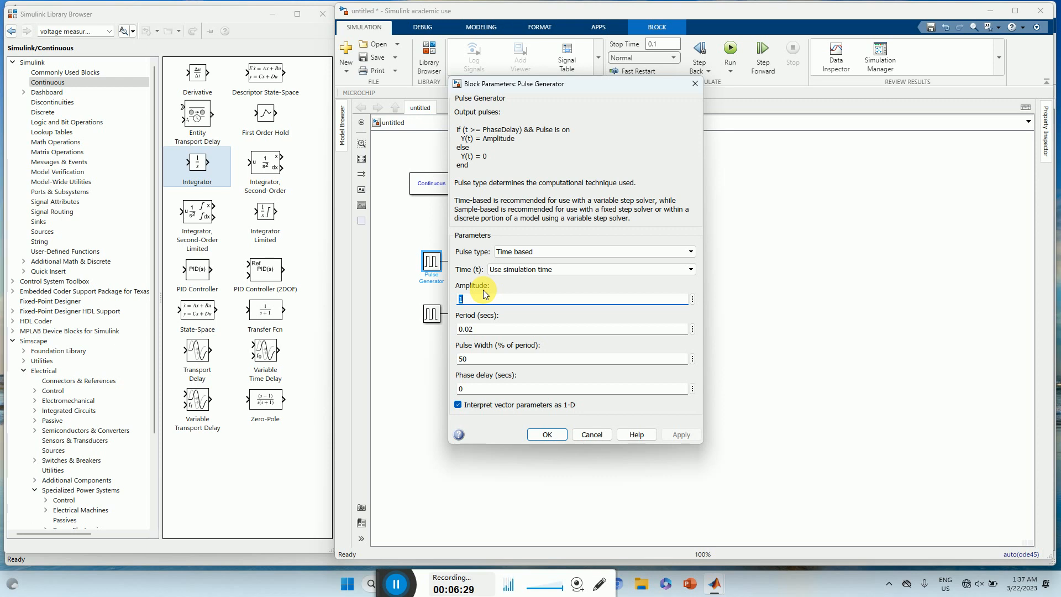
{"action": "double_click", "coordinate": [489, 330]}
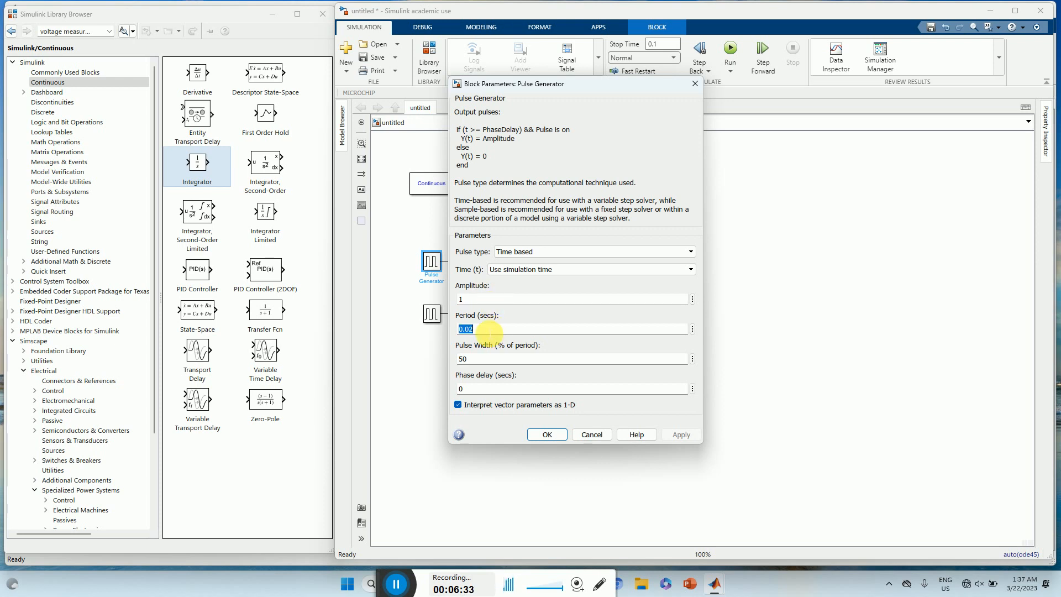
{"action": "type", "text": "1/50"}
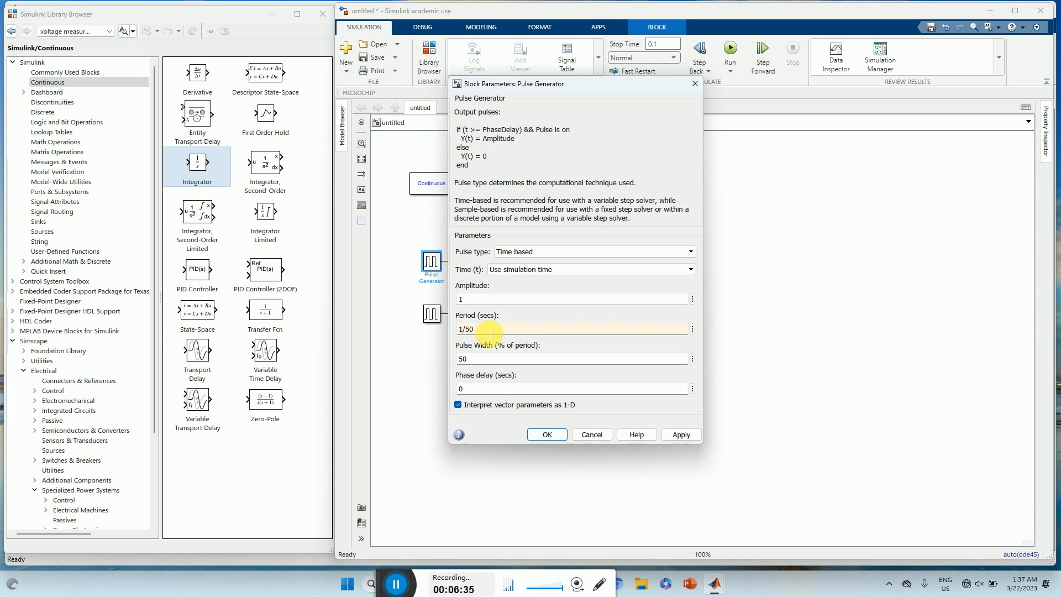
{"action": "left_click", "coordinate": [689, 441]}
{"action": "left_click", "coordinate": [547, 434]}
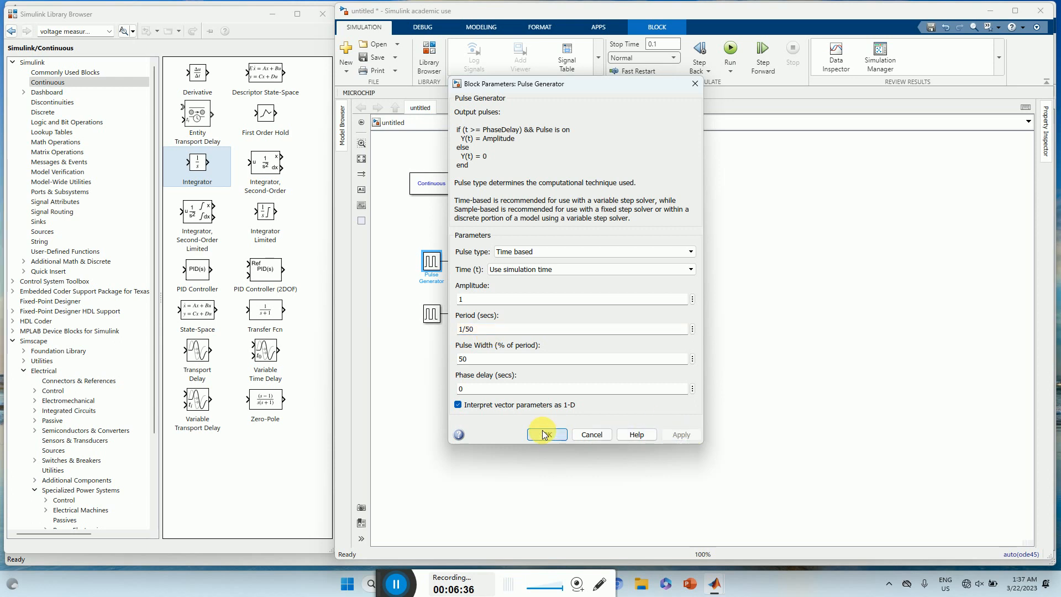
Set the lower Pulse Generator's period to 1/50 and its phase delay to 1/50/2 seconds.
{"action": "left_click", "coordinate": [434, 317]}
{"action": "double_click", "coordinate": [434, 316]}
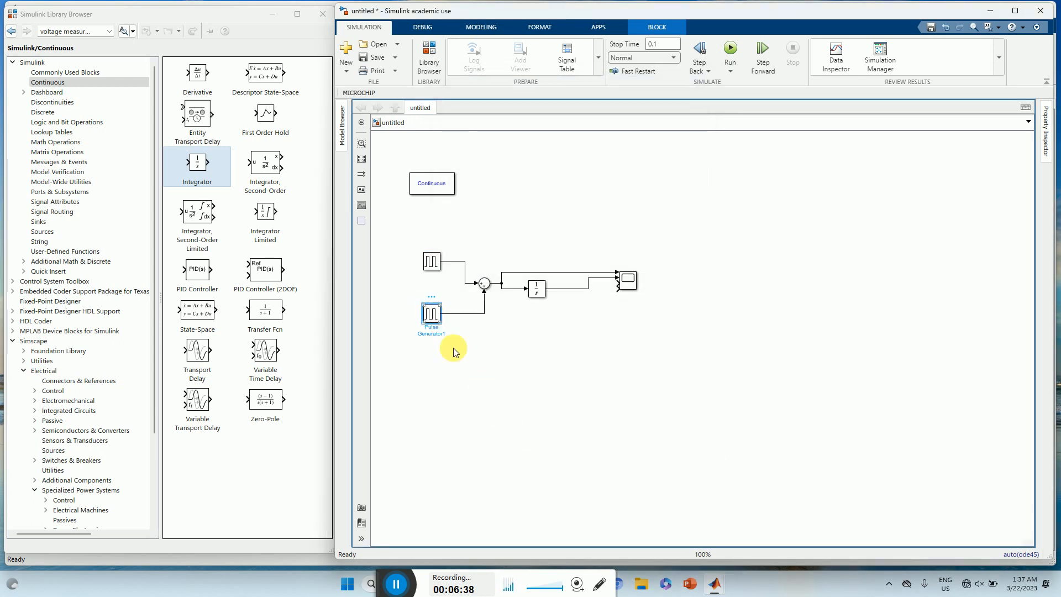
{"action": "double_click", "coordinate": [485, 381]}
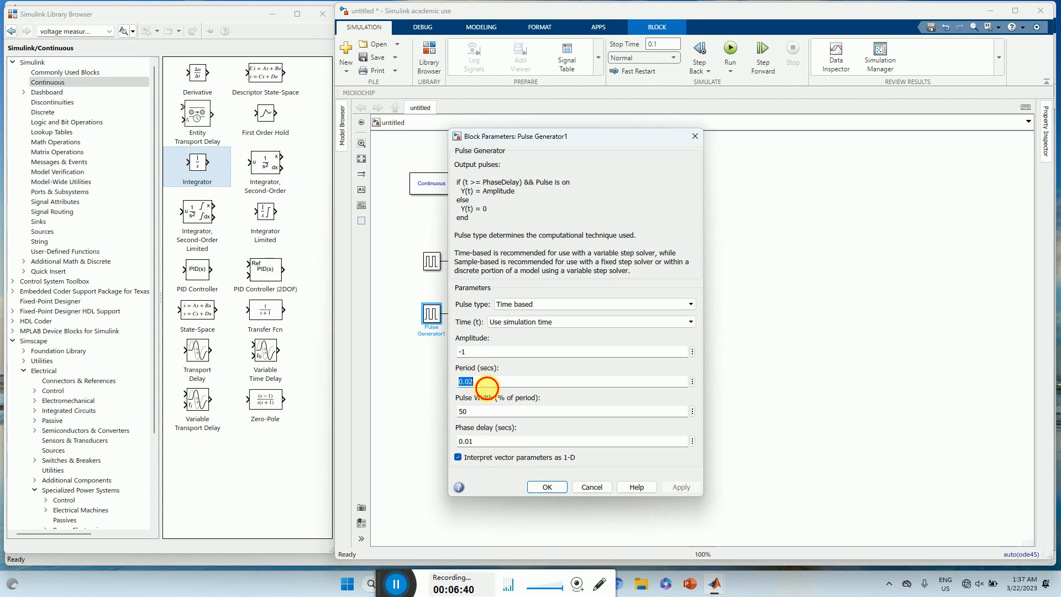
{"action": "type", "text": "1/50"}
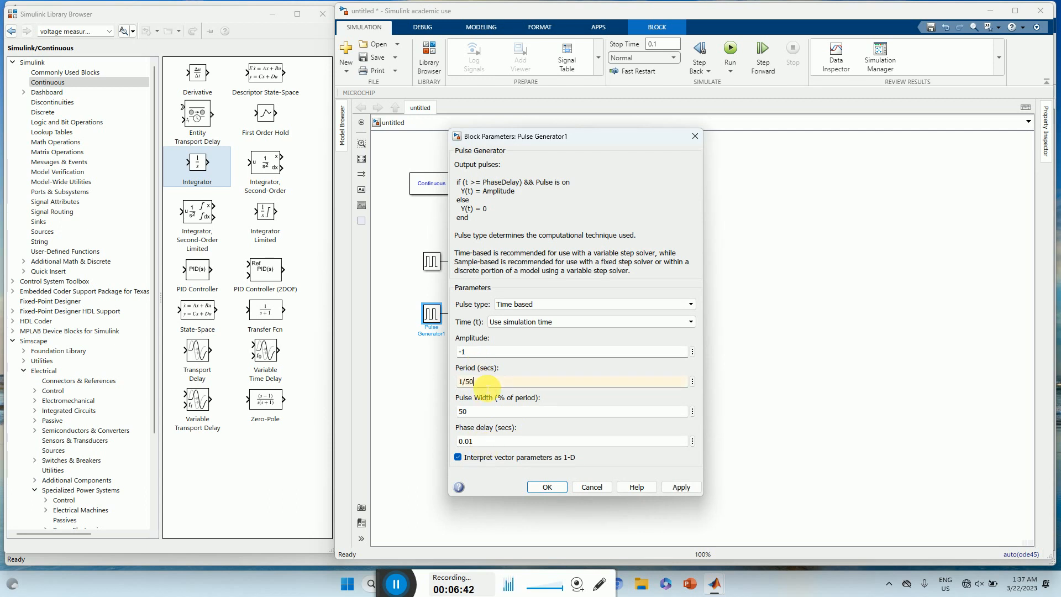
{"action": "double_click", "coordinate": [482, 441]}
{"action": "type", "text": "1/50/2"}
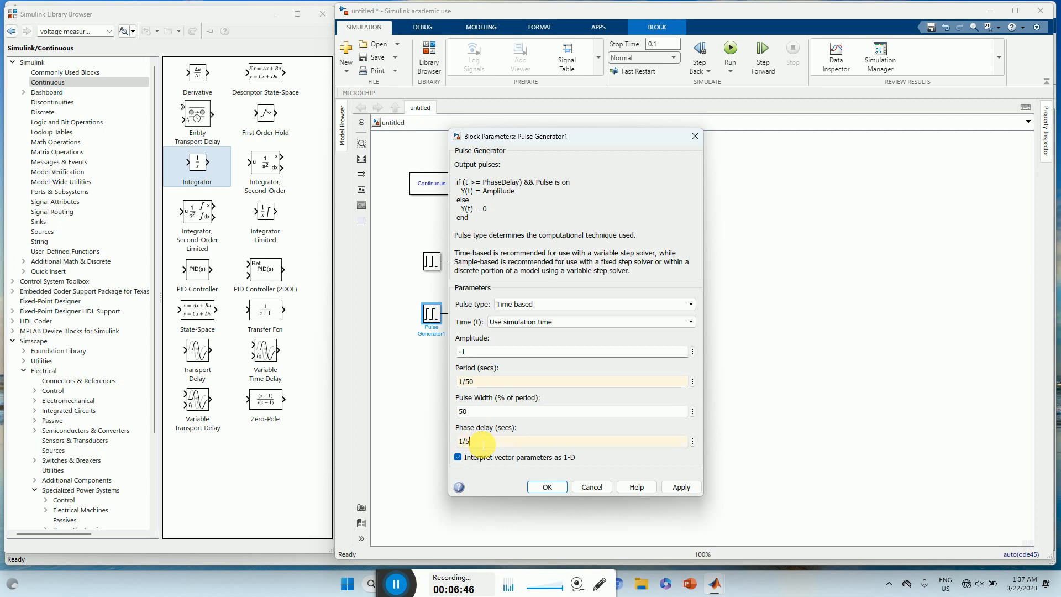
{"action": "left_click", "coordinate": [680, 487]}
{"action": "left_click", "coordinate": [559, 487]}
Run the simulation with the 1/50 period expressions and check the Scope waveforms.
{"action": "left_click", "coordinate": [730, 51]}
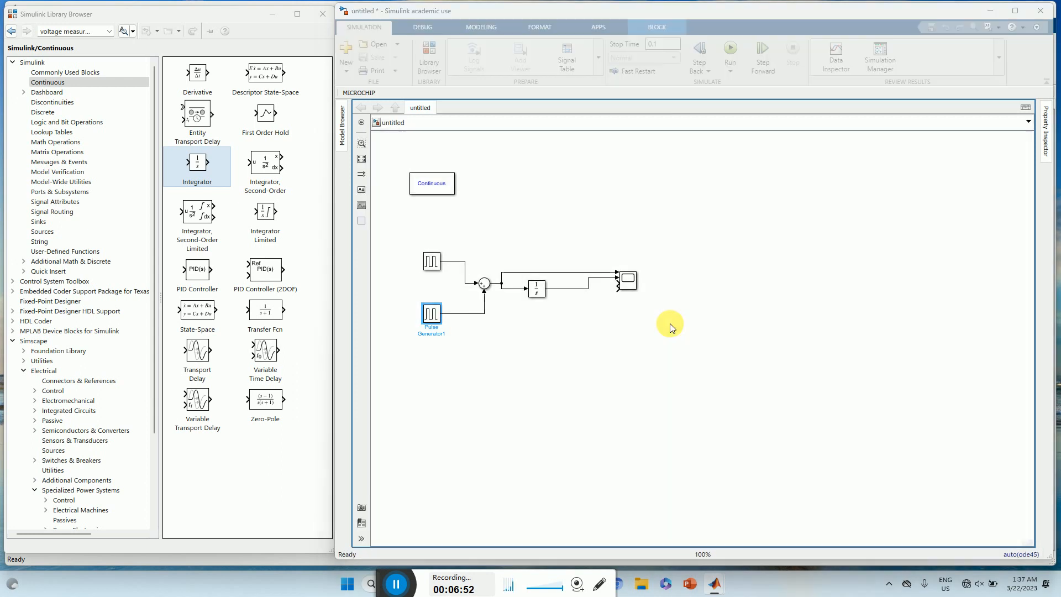
{"action": "left_click", "coordinate": [631, 283]}
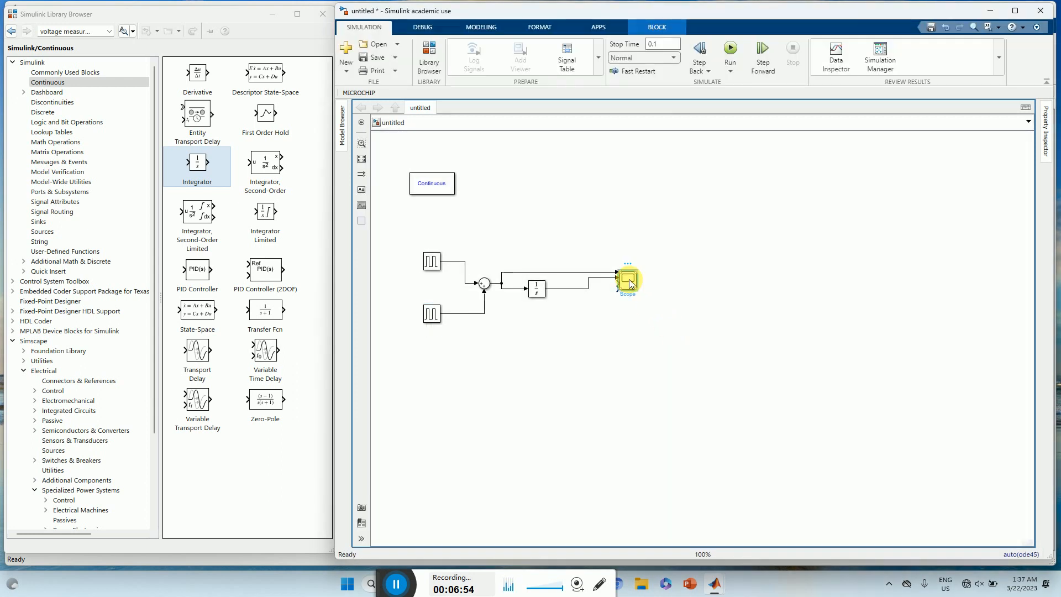
{"action": "double_click", "coordinate": [630, 283]}
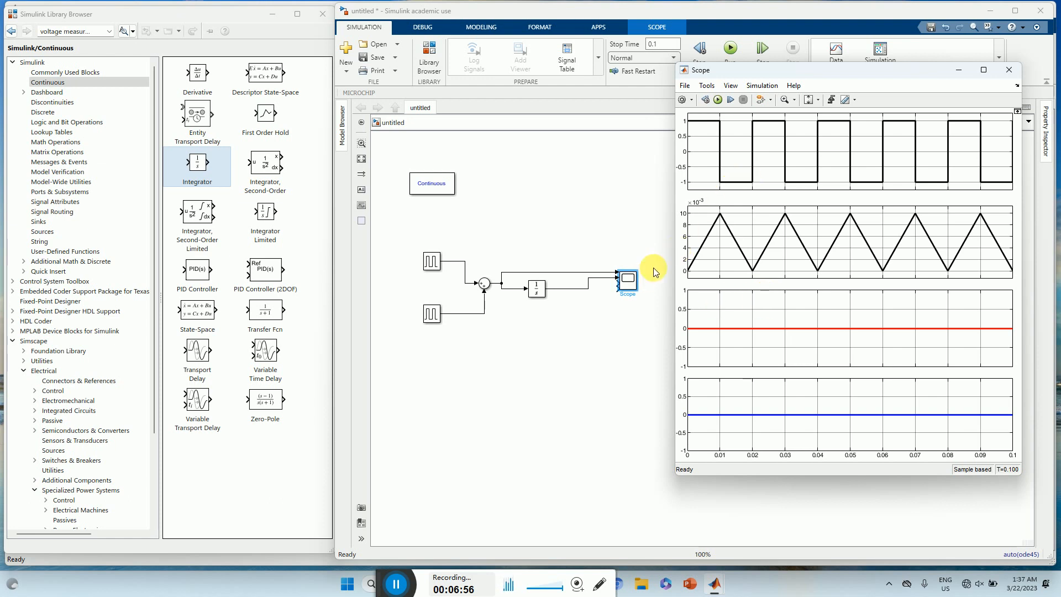
Set the amplitude of the upper Pulse Generator block to 4*50.
{"action": "left_click", "coordinate": [432, 260]}
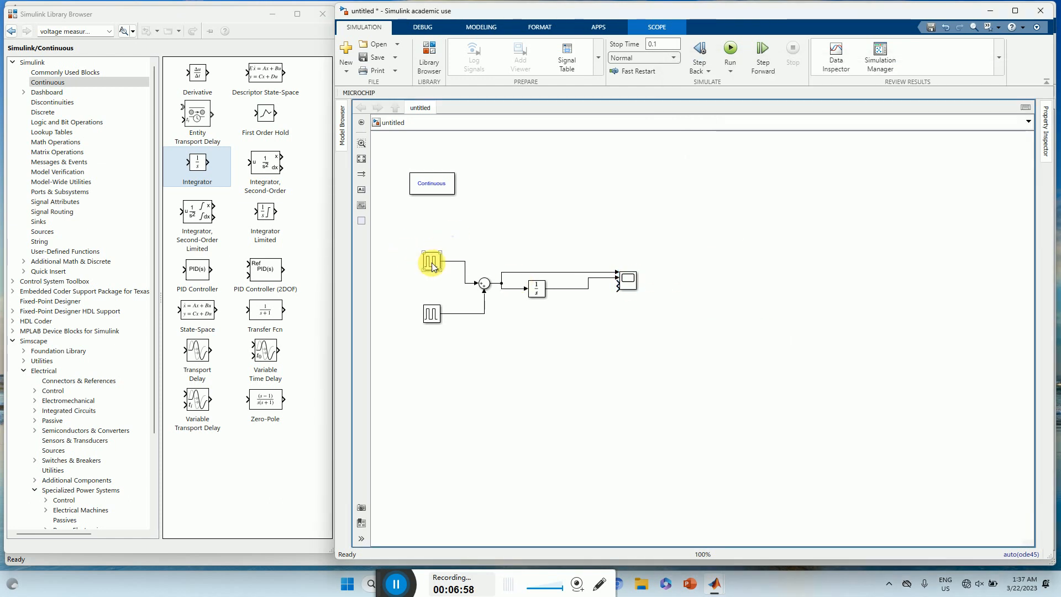
{"action": "double_click", "coordinate": [432, 266]}
{"action": "double_click", "coordinate": [477, 301]}
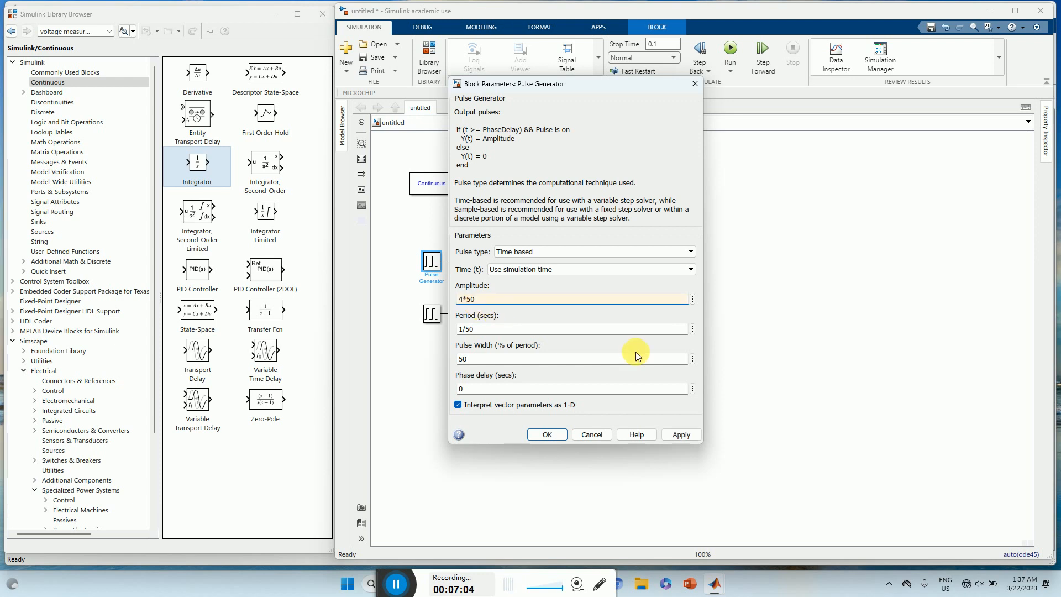
{"action": "left_click", "coordinate": [665, 431]}
{"action": "left_click", "coordinate": [547, 435]}
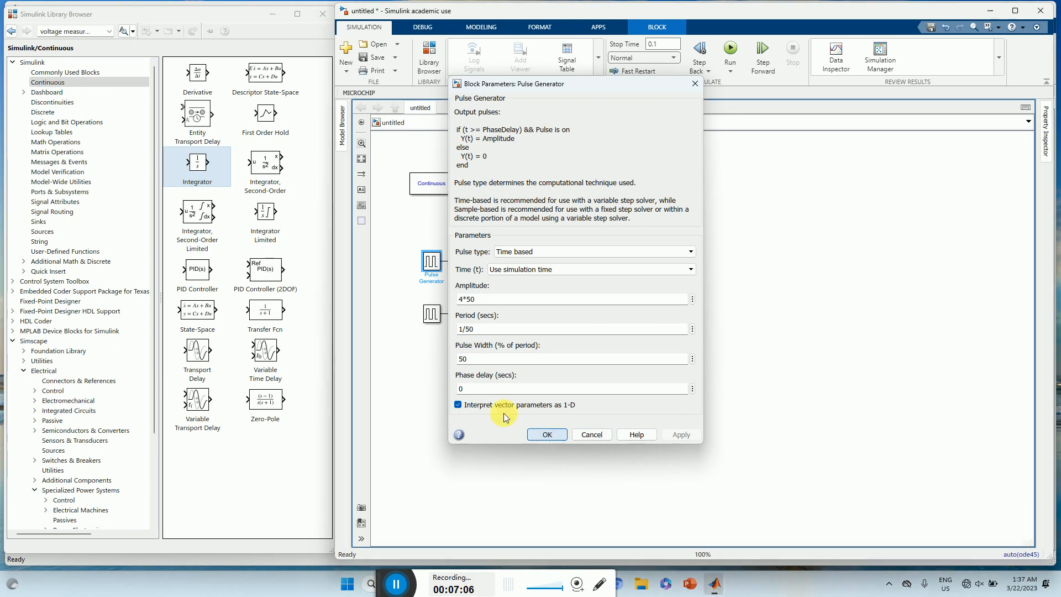
Set the amplitude of the lower Pulse Generator block to -4*50.
{"action": "double_click", "coordinate": [432, 314]}
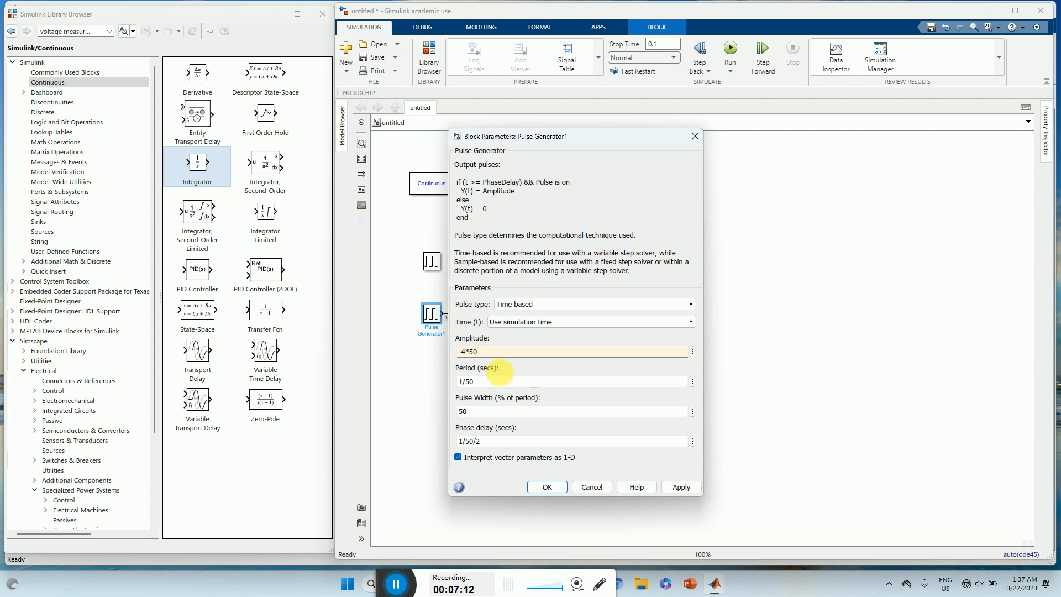
{"action": "left_click", "coordinate": [681, 487]}
{"action": "left_click", "coordinate": [546, 487]}
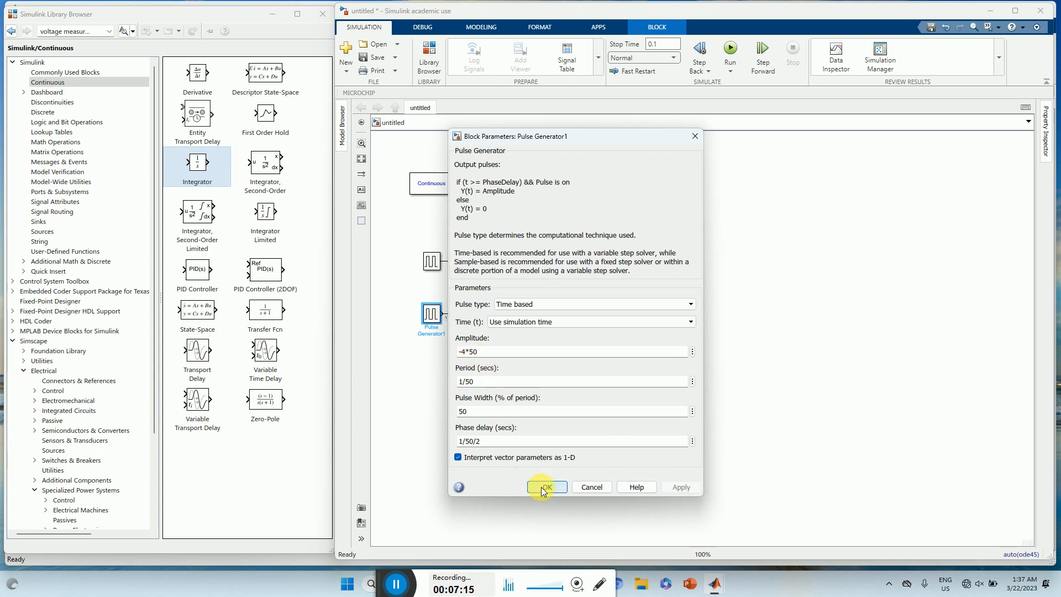
Run the simulation with the new pulse amplitudes and inspect the square and triangular waveforms in the Scope.
{"action": "left_click", "coordinate": [730, 51]}
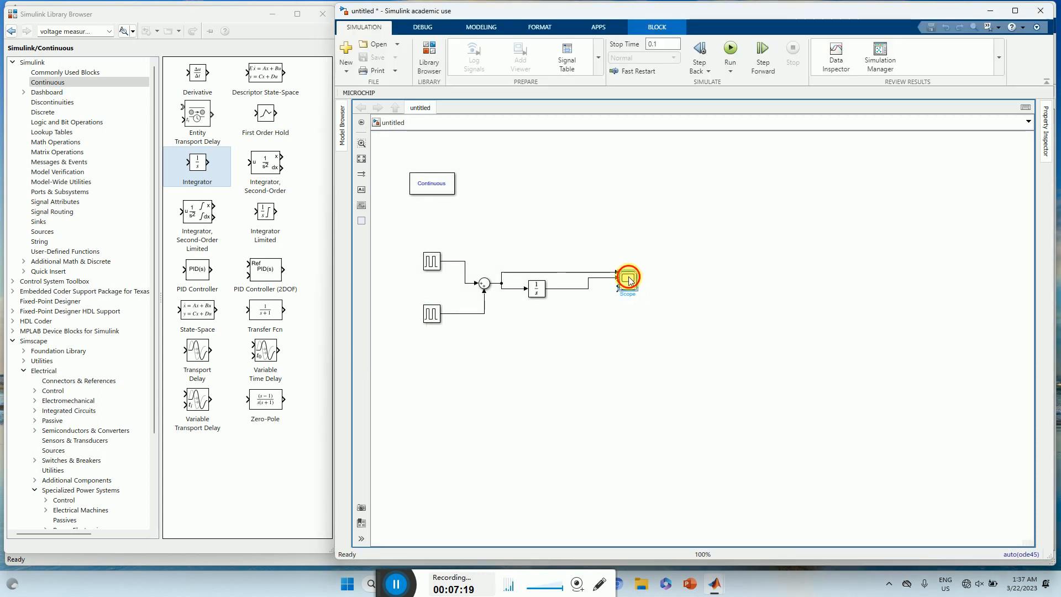
{"action": "double_click", "coordinate": [630, 280]}
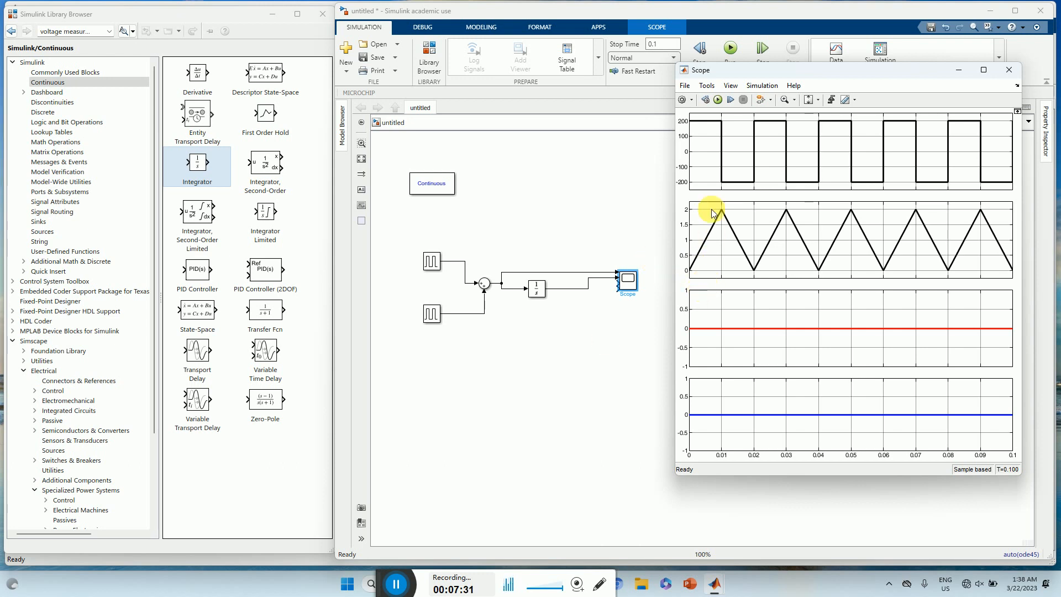
{"action": "left_click", "coordinate": [553, 349]}
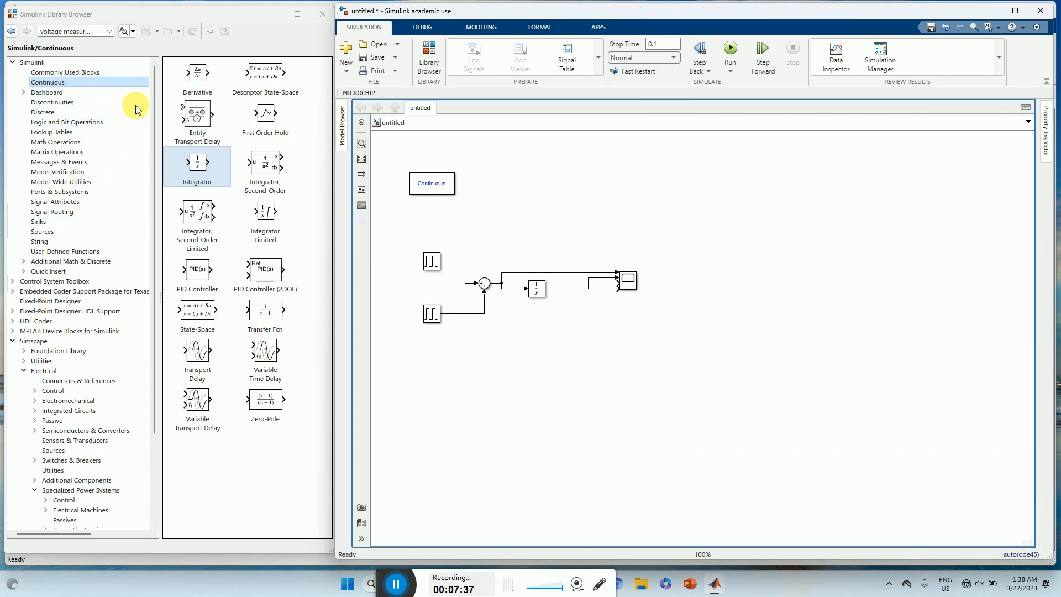
Add a Sum block fed by the Integrator output and a Constant block wired to the Sum's second input.
{"action": "left_click", "coordinate": [72, 73]}
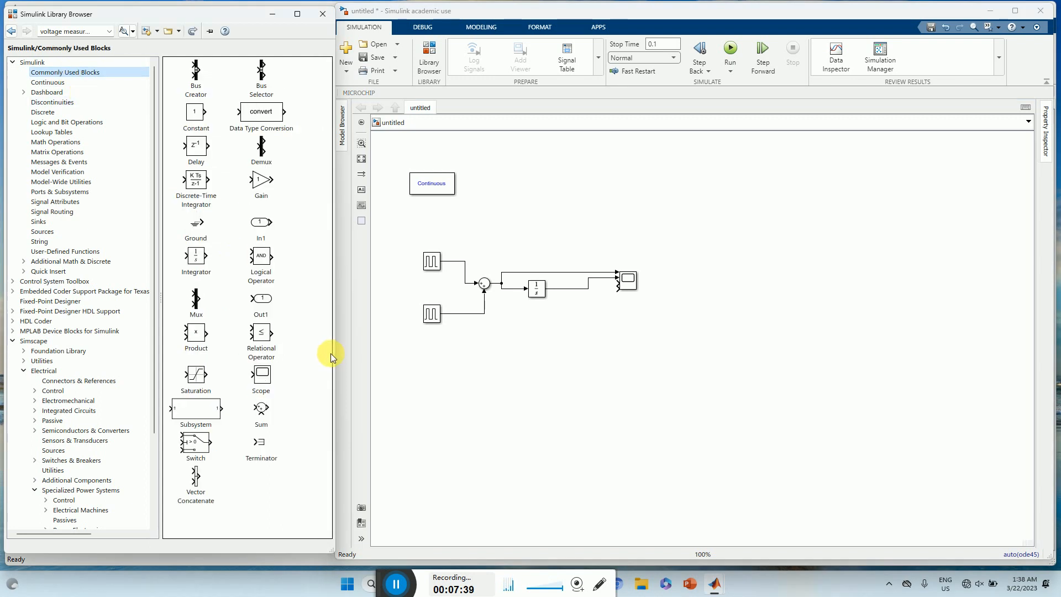
{"action": "left_click_drag", "start_coordinate": [267, 407], "coordinate": [564, 290]}
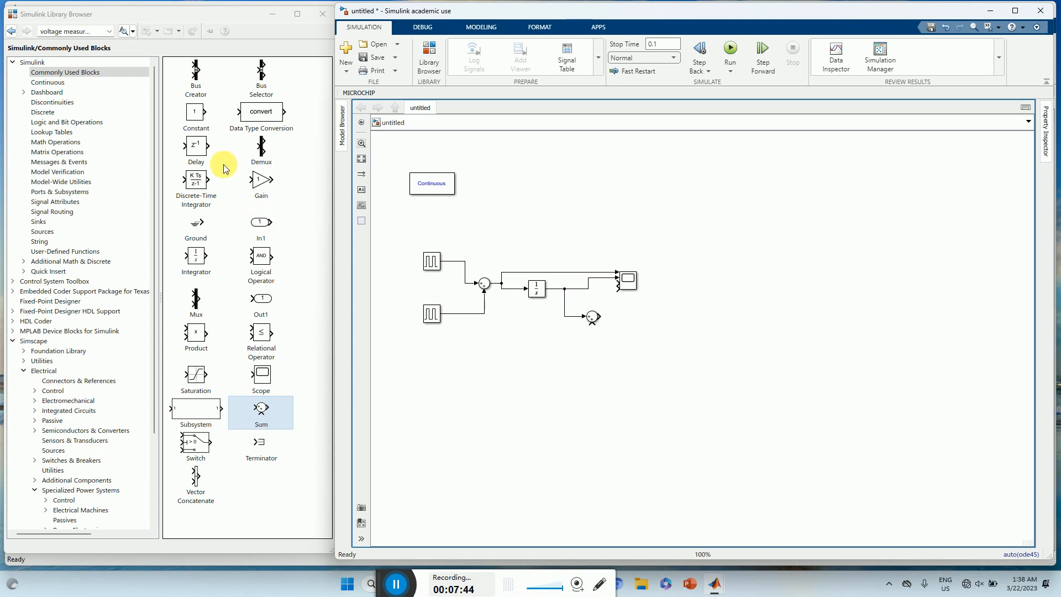
{"action": "left_click_drag", "start_coordinate": [196, 114], "coordinate": [591, 332]}
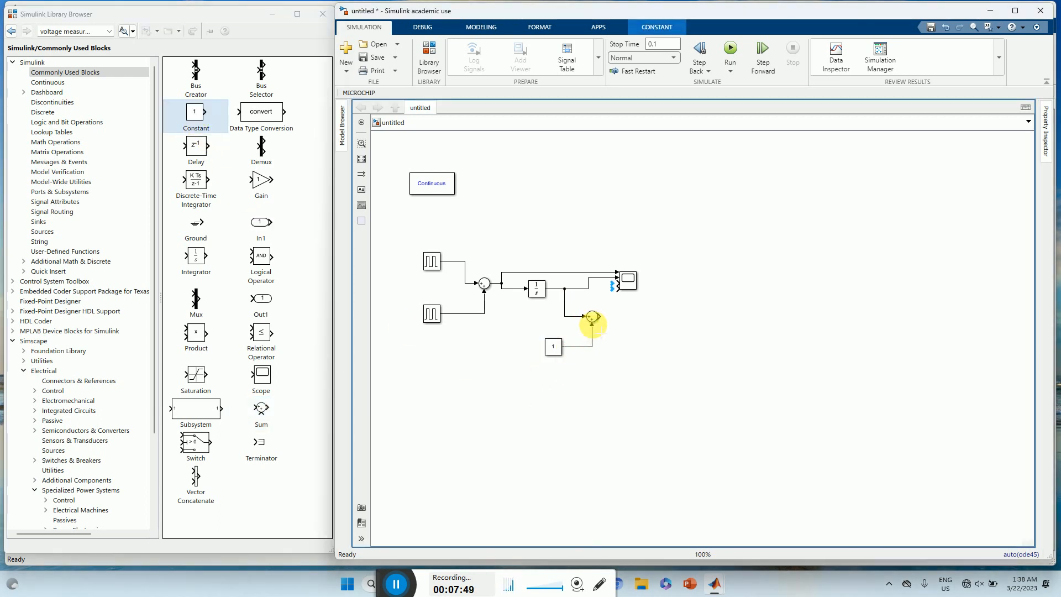
Set the value of the Constant block feeding the new Sum block to -1.
{"action": "left_click", "coordinate": [554, 351]}
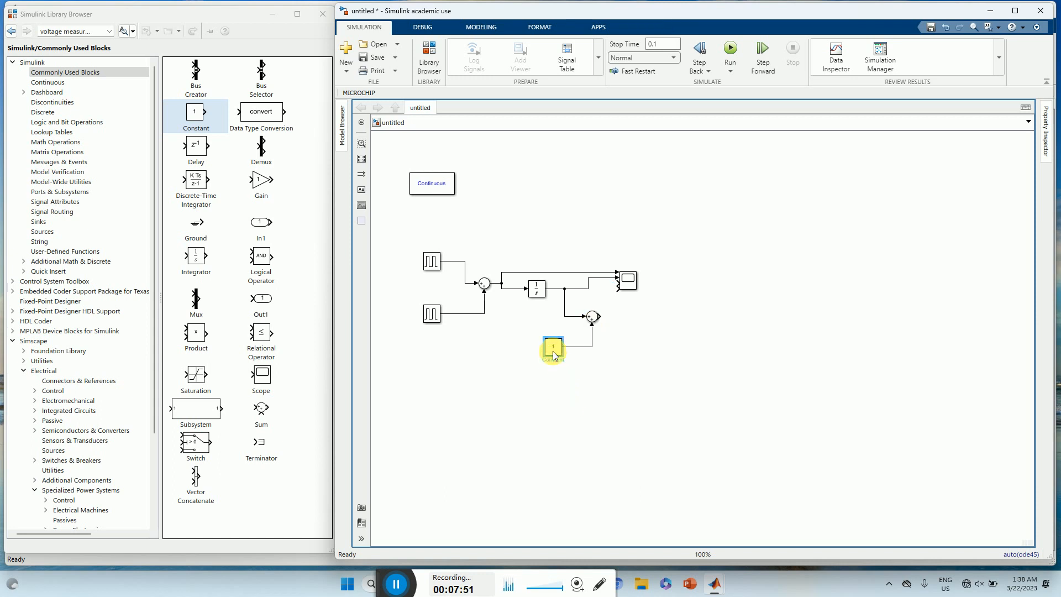
{"action": "double_click", "coordinate": [553, 352]}
{"action": "type", "text": "-"}
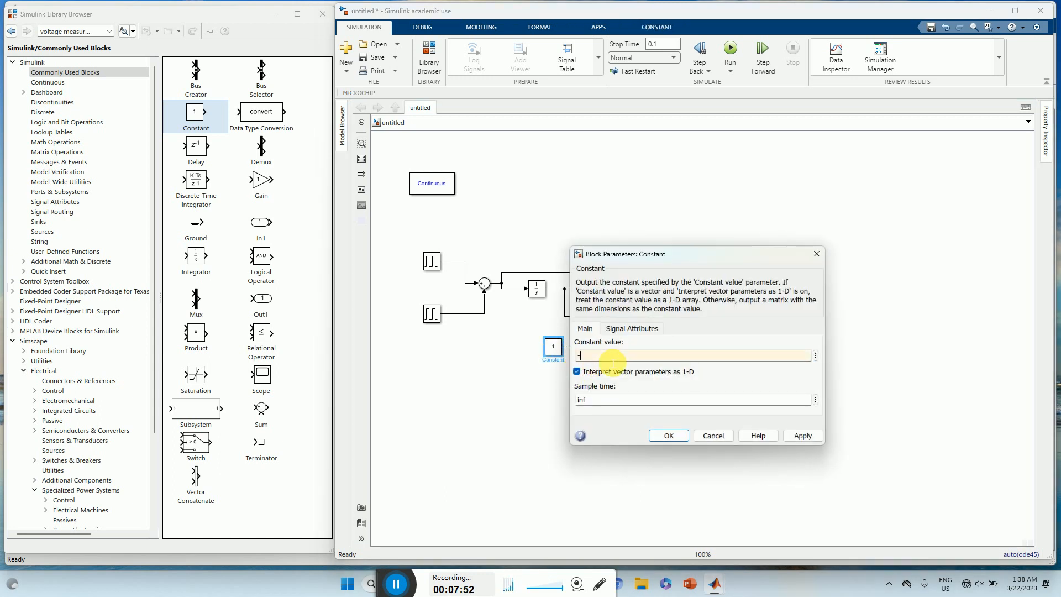
{"action": "type", "text": "1"}
{"action": "left_click", "coordinate": [803, 436]}
{"action": "left_click", "coordinate": [680, 436]}
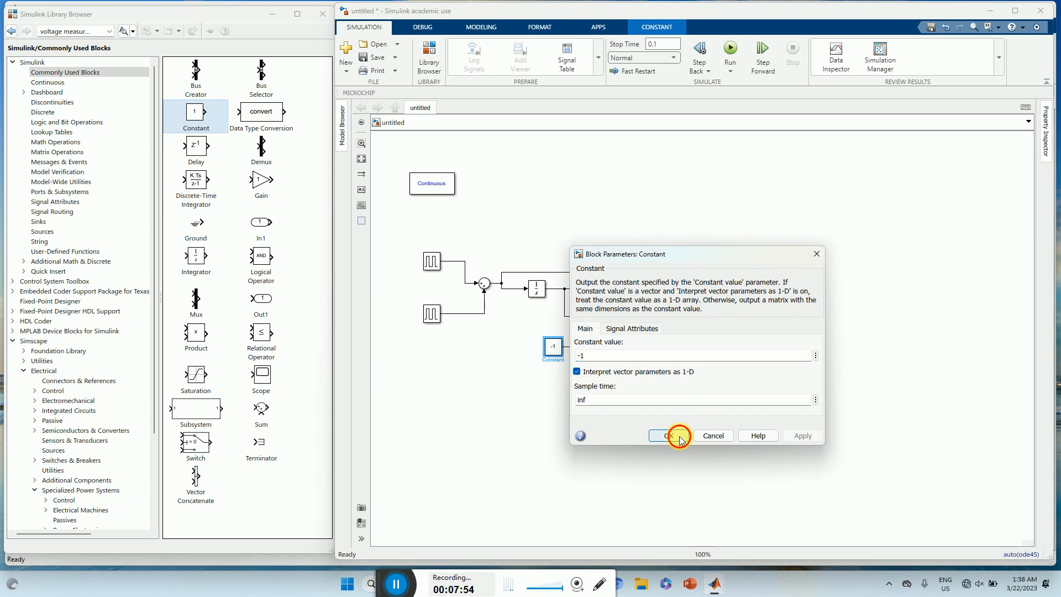
Connect the new Sum block's output to the Scope's third input and run the simulation to view the offset triangular wave.
{"action": "left_click_drag", "start_coordinate": [600, 317], "coordinate": [619, 283]}
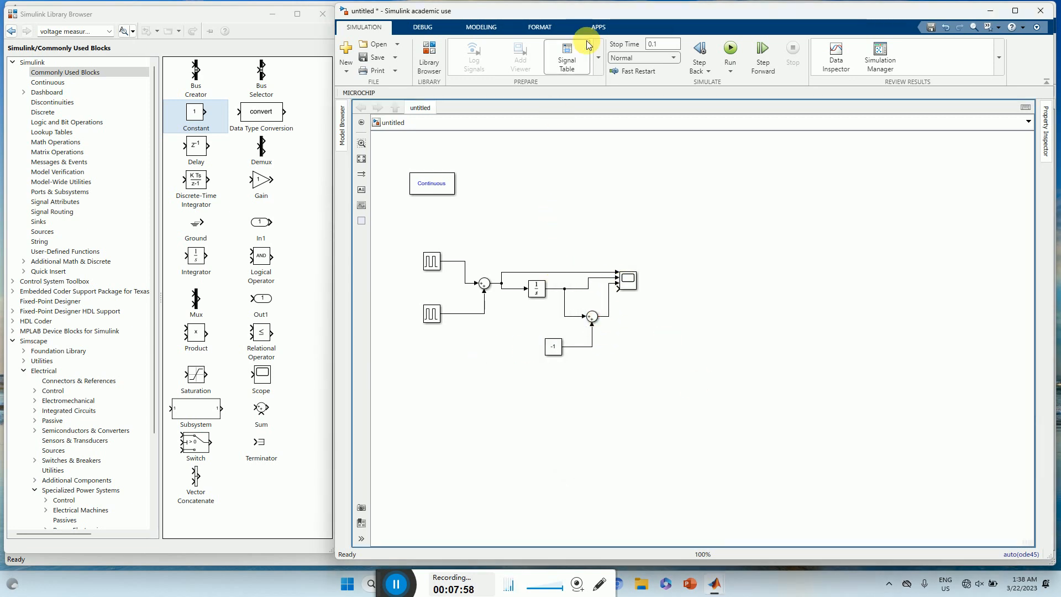
{"action": "left_click", "coordinate": [732, 49]}
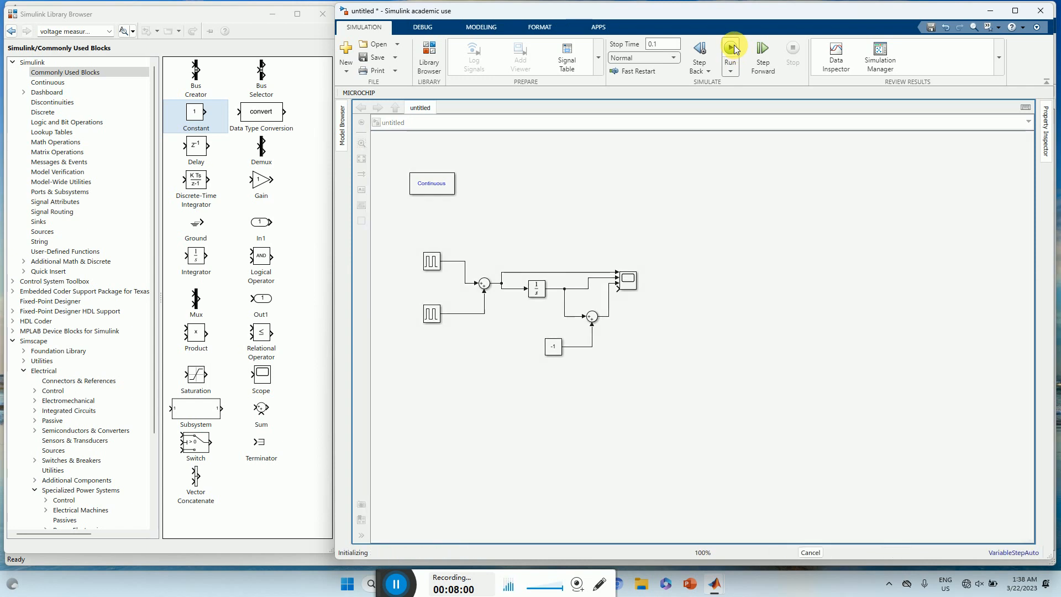
{"action": "double_click", "coordinate": [628, 284]}
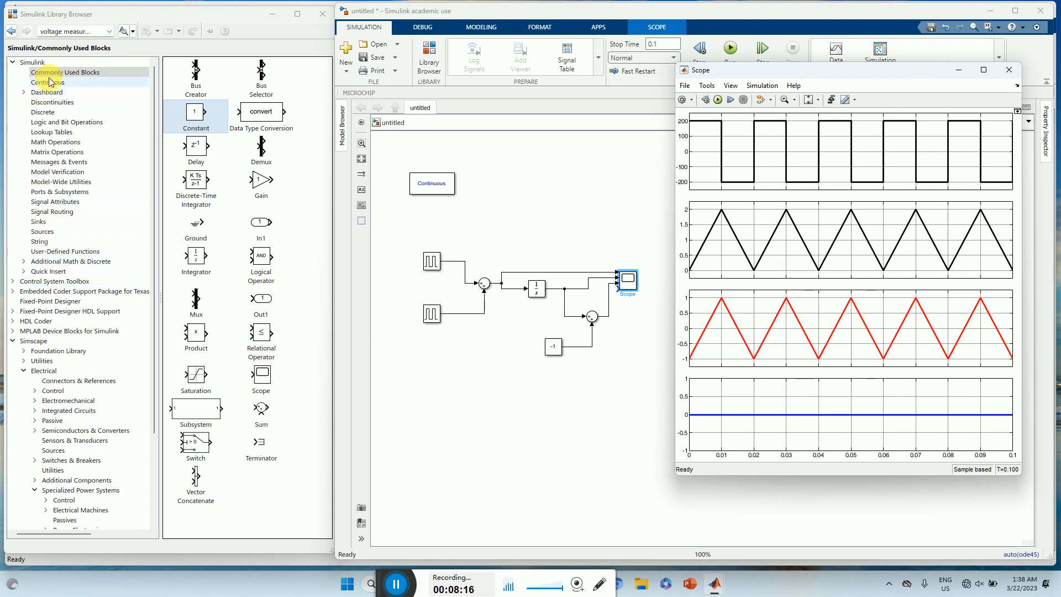
Add a Sine Wave source below the Constant block, shift the Scope away from the Sum, and wire the source to the Scope's fourth input.
{"action": "left_click", "coordinate": [42, 232]}
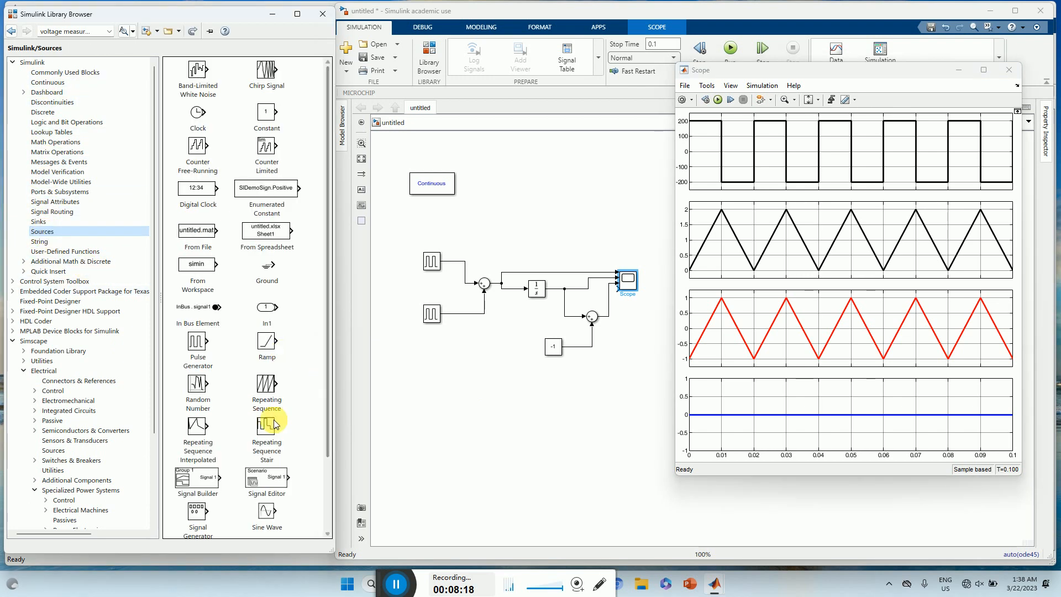
{"action": "scroll", "coordinate": [267, 482], "scroll_direction": "down", "scroll_amount": 1}
{"action": "left_click_drag", "start_coordinate": [266, 485], "coordinate": [578, 403]}
{"action": "left_click_drag", "start_coordinate": [628, 280], "coordinate": [656, 287]}
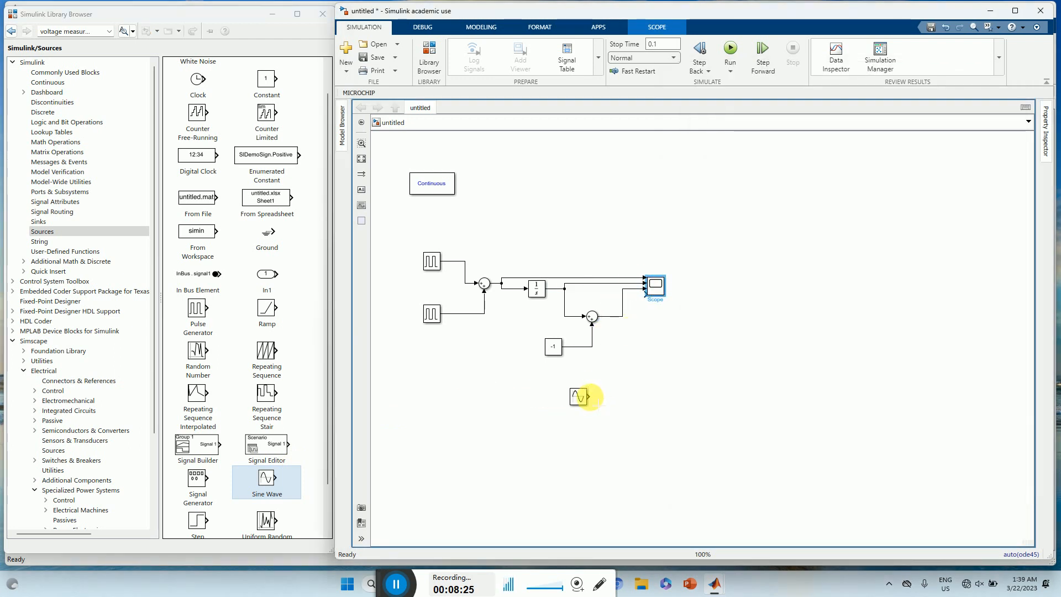
{"action": "left_click_drag", "start_coordinate": [590, 397], "coordinate": [648, 286]}
Set the Sine Wave block's frequency to 2*pi*50 rad/sec.
{"action": "left_click", "coordinate": [579, 403]}
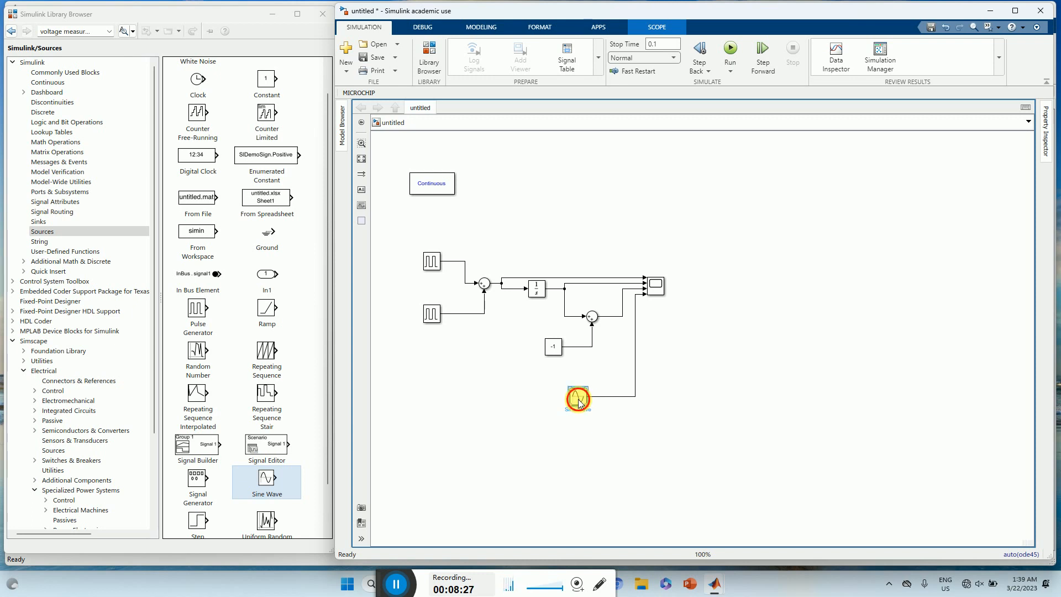
{"action": "double_click", "coordinate": [579, 402]}
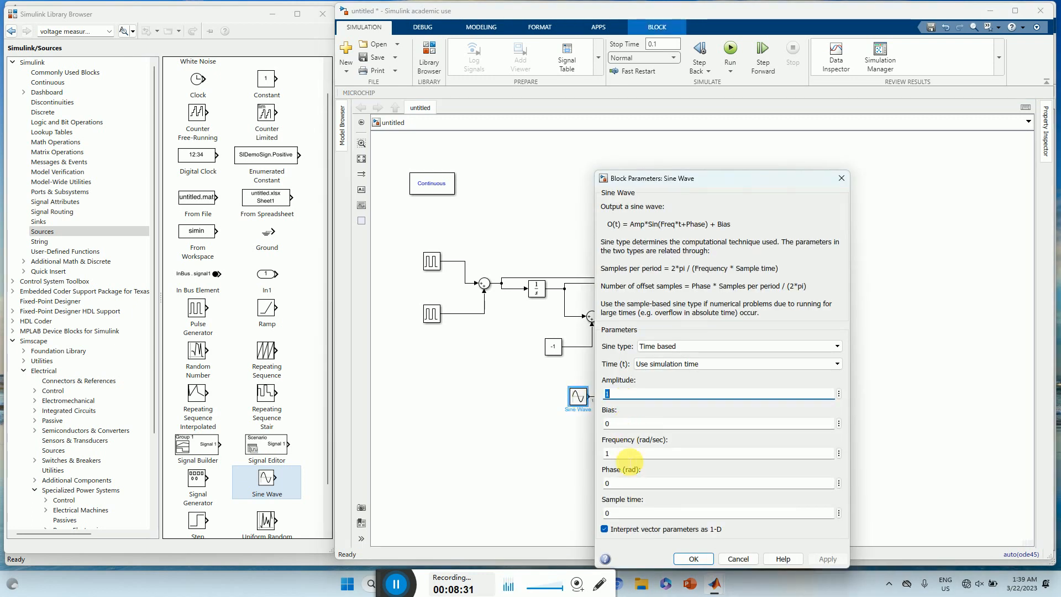
{"action": "left_click", "coordinate": [634, 455]}
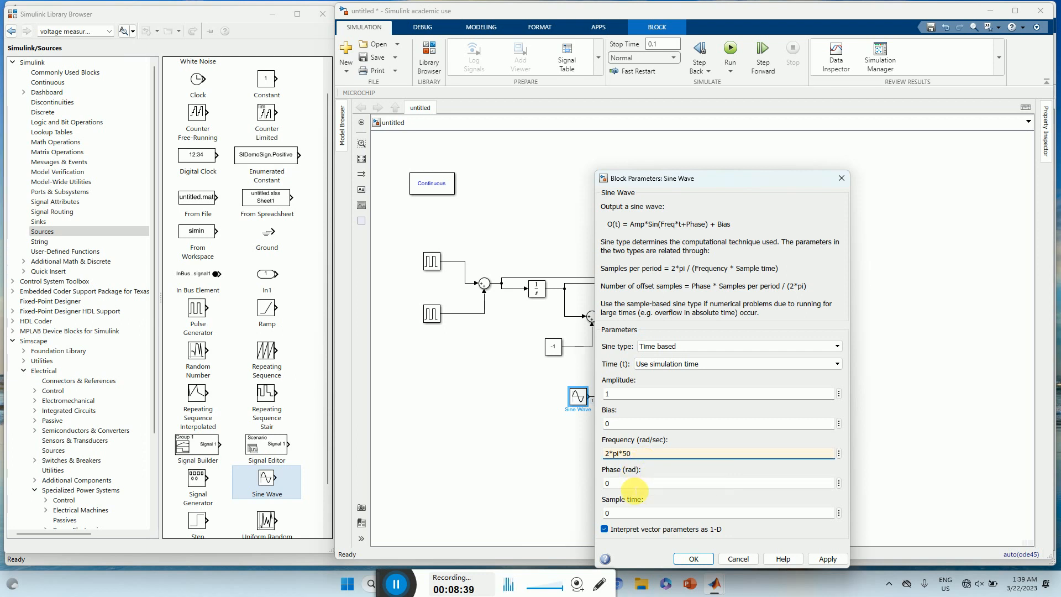
{"action": "left_click", "coordinate": [827, 559]}
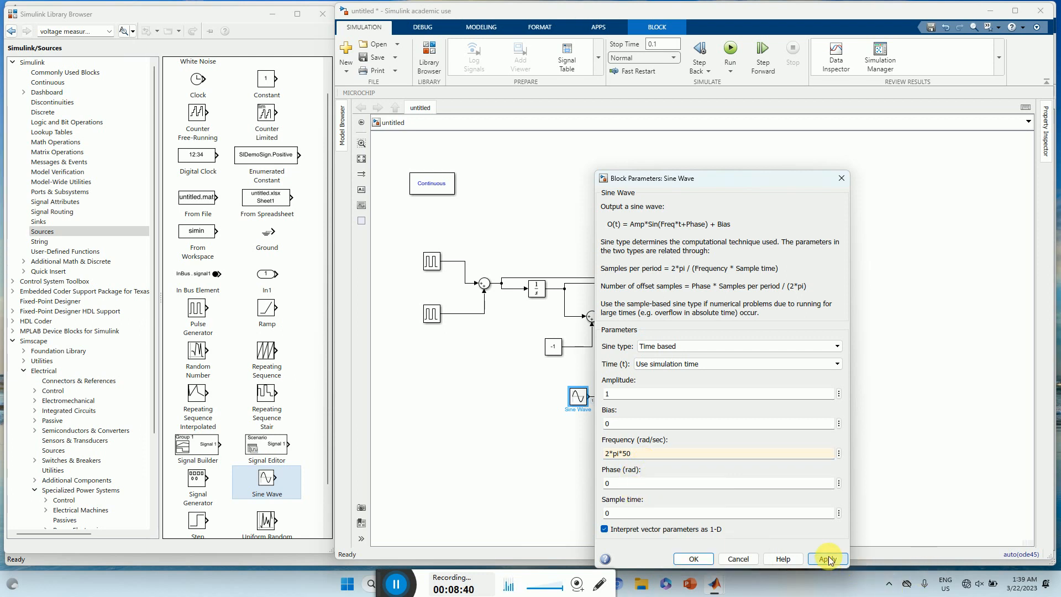
{"action": "left_click", "coordinate": [674, 561]}
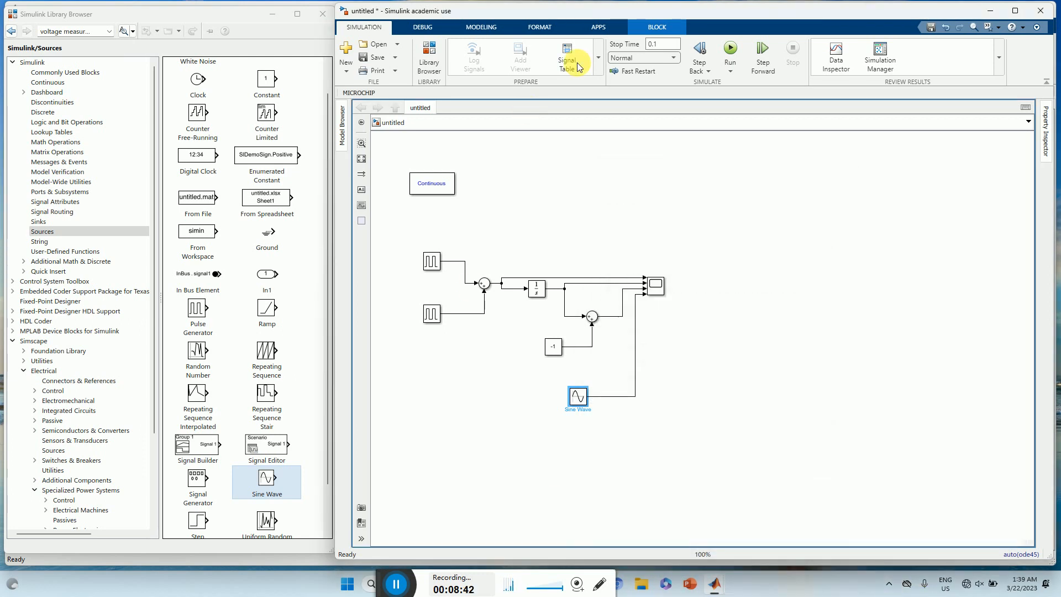
Run the simulation, view all four Scope displays and autoscale their axes.
{"action": "left_click", "coordinate": [730, 51]}
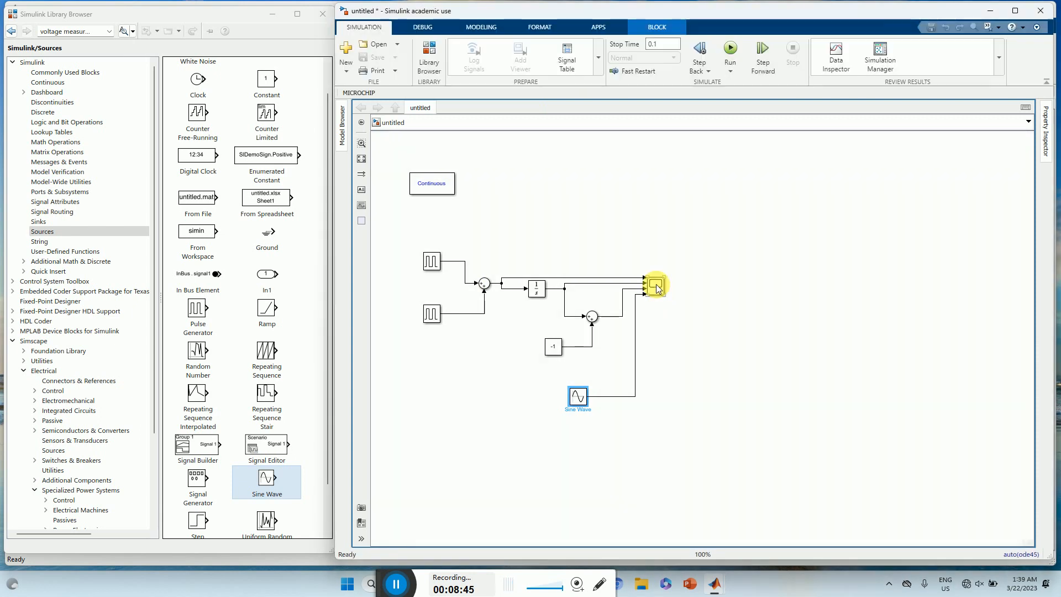
{"action": "double_click", "coordinate": [657, 288]}
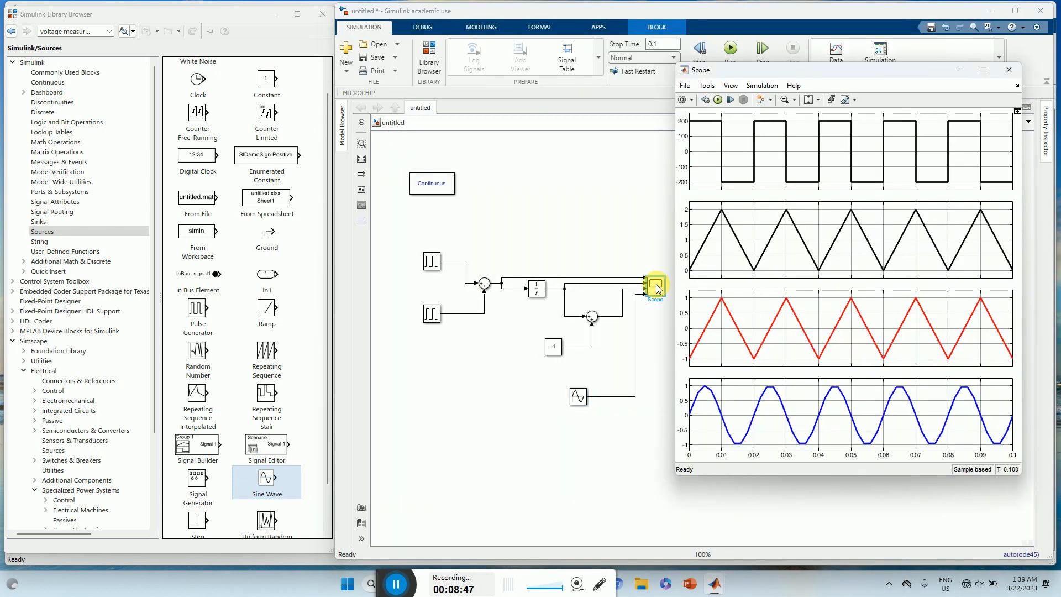
{"action": "left_click", "coordinate": [819, 101]}
{"action": "left_click", "coordinate": [811, 128]}
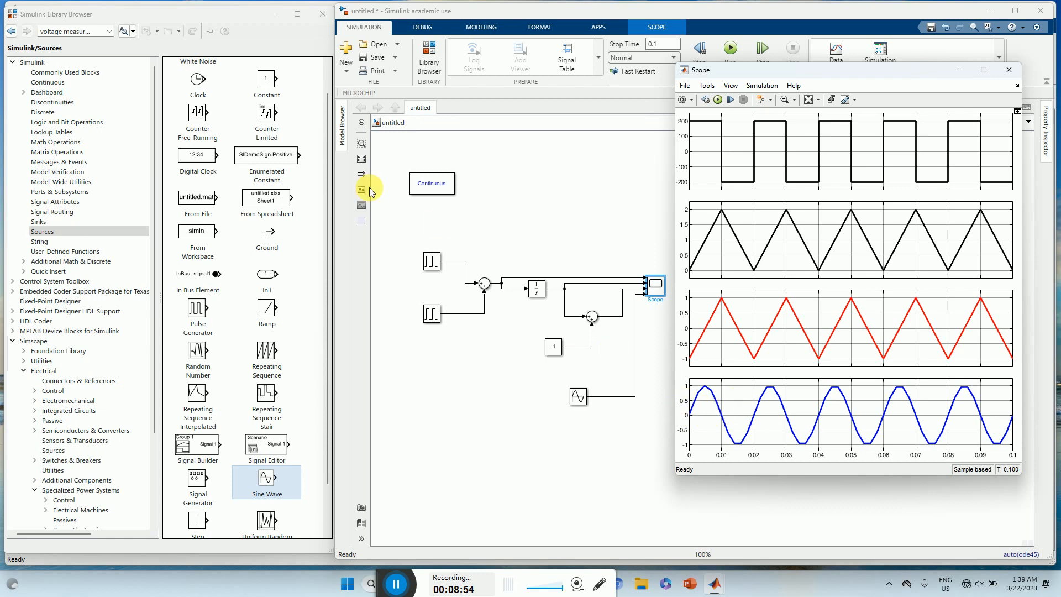
Set the powergui block's simulation type to Discrete and rerun the simulation to check the Scope waveforms.
{"action": "left_click", "coordinate": [431, 185]}
{"action": "left_click", "coordinate": [432, 188]}
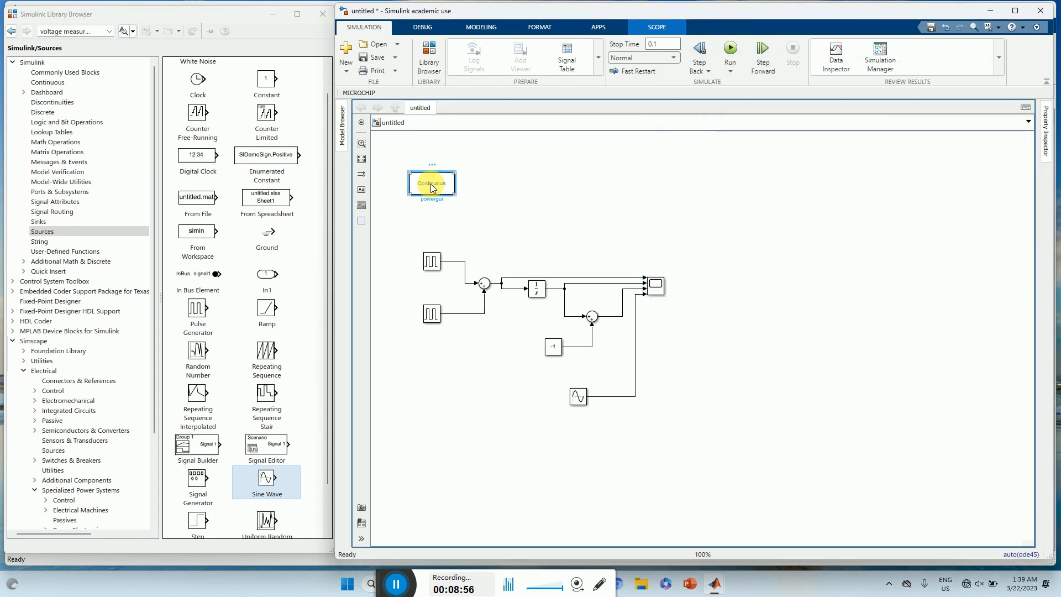
{"action": "double_click", "coordinate": [432, 188]}
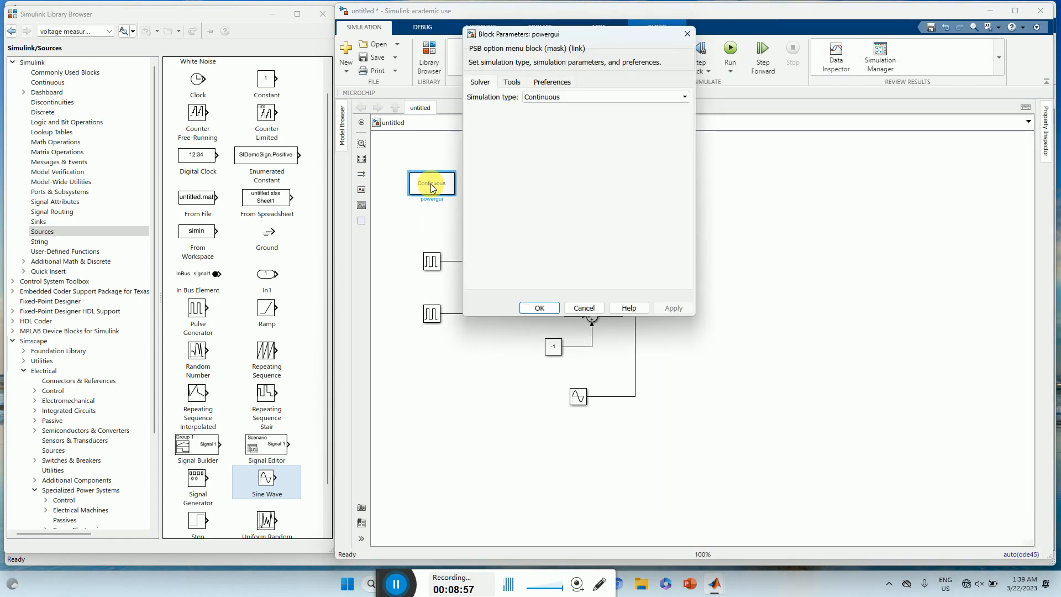
{"action": "left_click", "coordinate": [576, 98]}
{"action": "left_click", "coordinate": [569, 115]}
{"action": "left_click", "coordinate": [723, 308]}
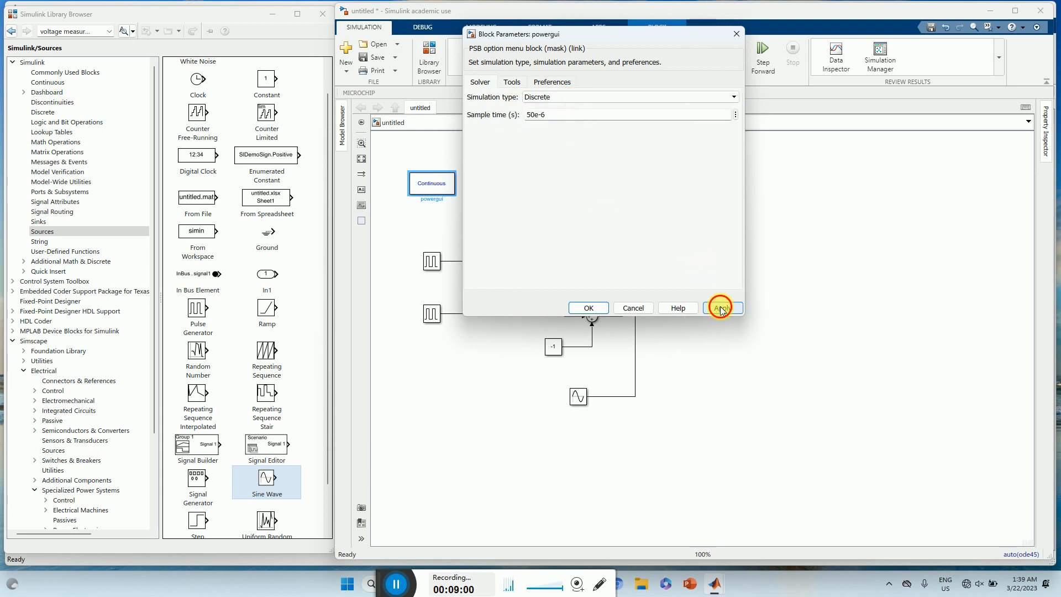
{"action": "left_click", "coordinate": [602, 307]}
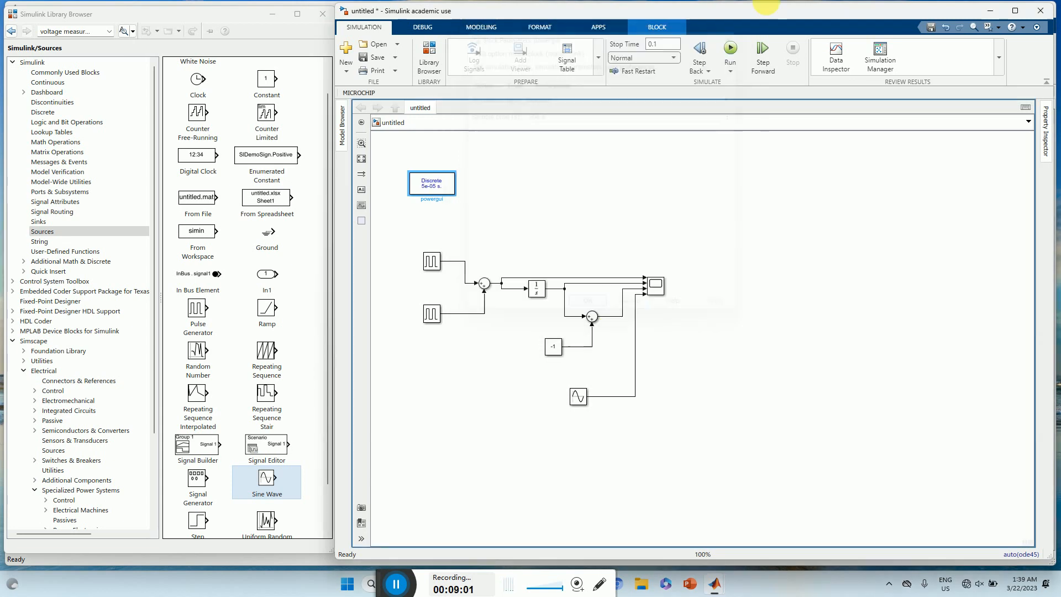
{"action": "left_click", "coordinate": [731, 49]}
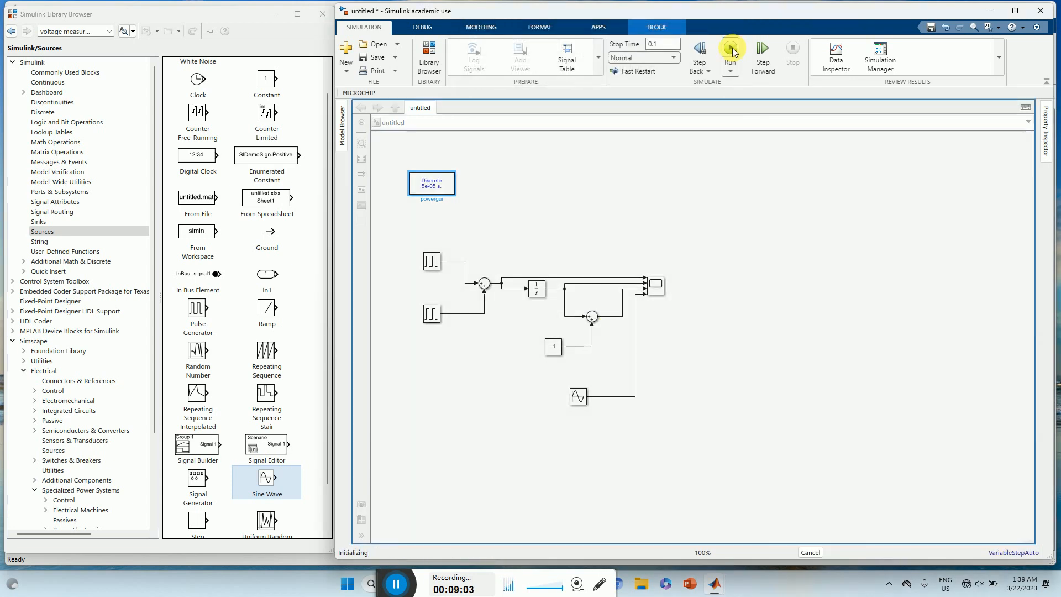
{"action": "double_click", "coordinate": [658, 292]}
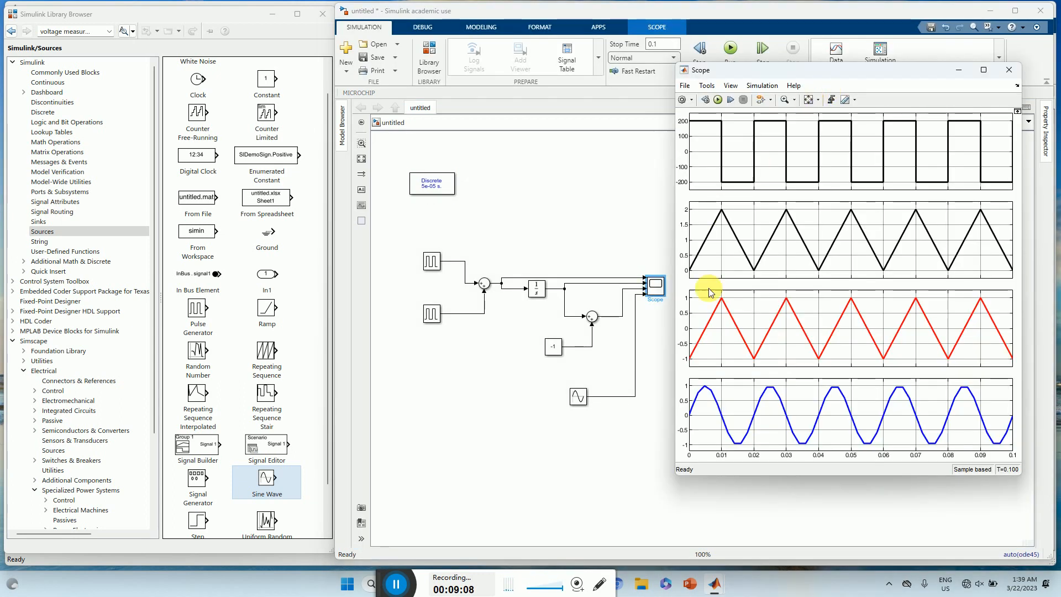
Set the Sine Wave block's sample time to 5e-5.
{"action": "double_click", "coordinate": [578, 396]}
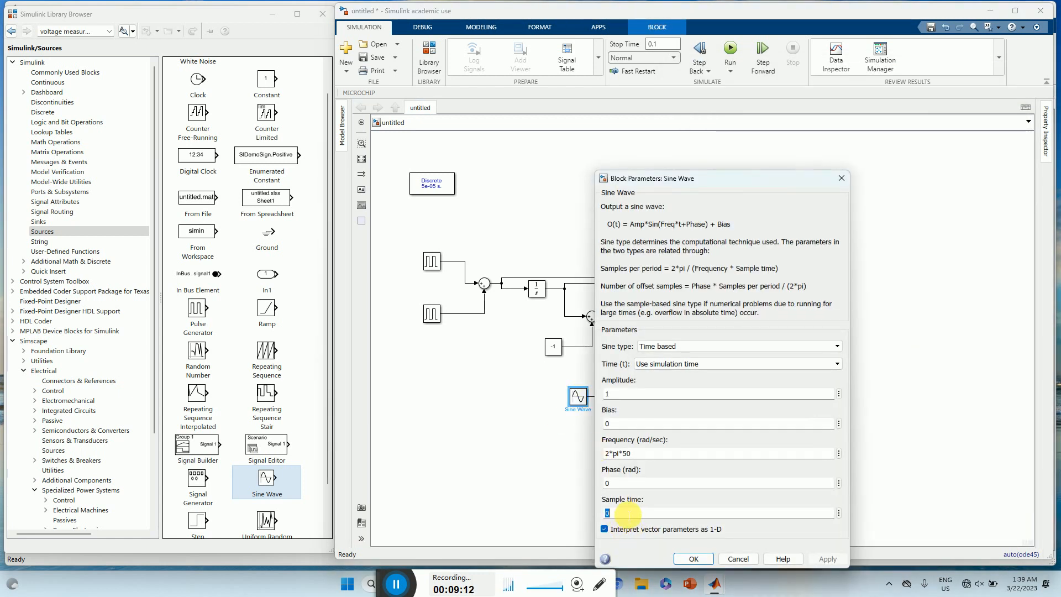
{"action": "type", "text": "5e-5"}
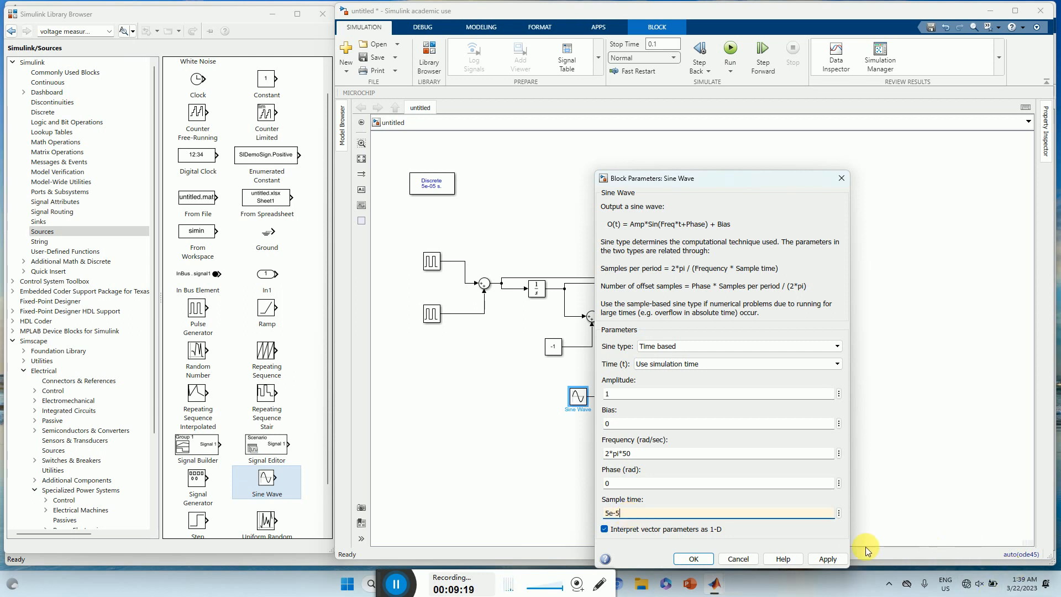
{"action": "left_click", "coordinate": [827, 558]}
{"action": "left_click", "coordinate": [693, 557]}
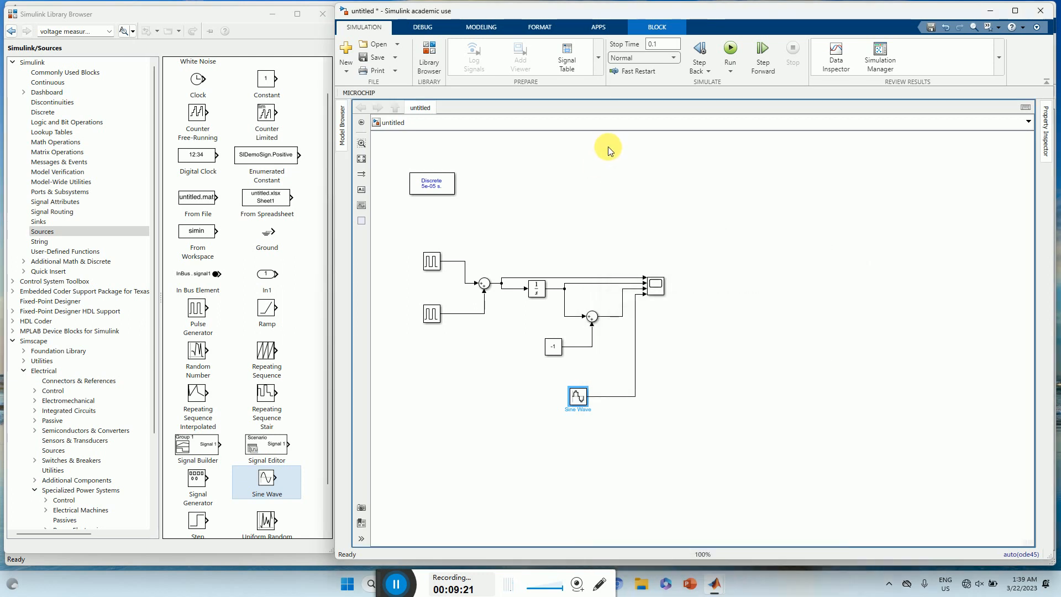
Rerun the simulation and check the waveforms on the Scope.
{"action": "left_click", "coordinate": [731, 51]}
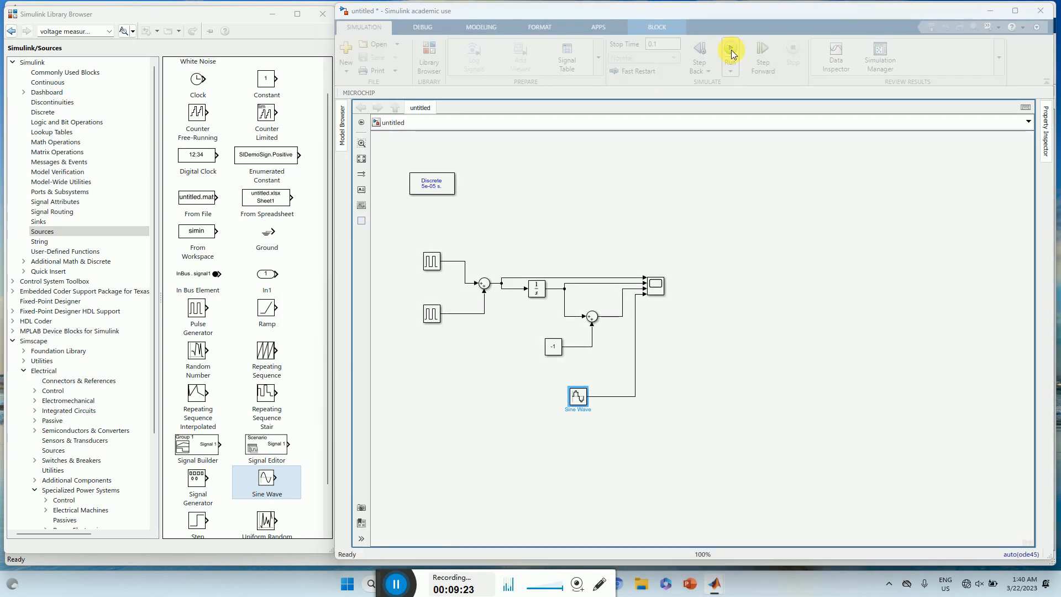
{"action": "left_click", "coordinate": [656, 289]}
{"action": "double_click", "coordinate": [656, 289]}
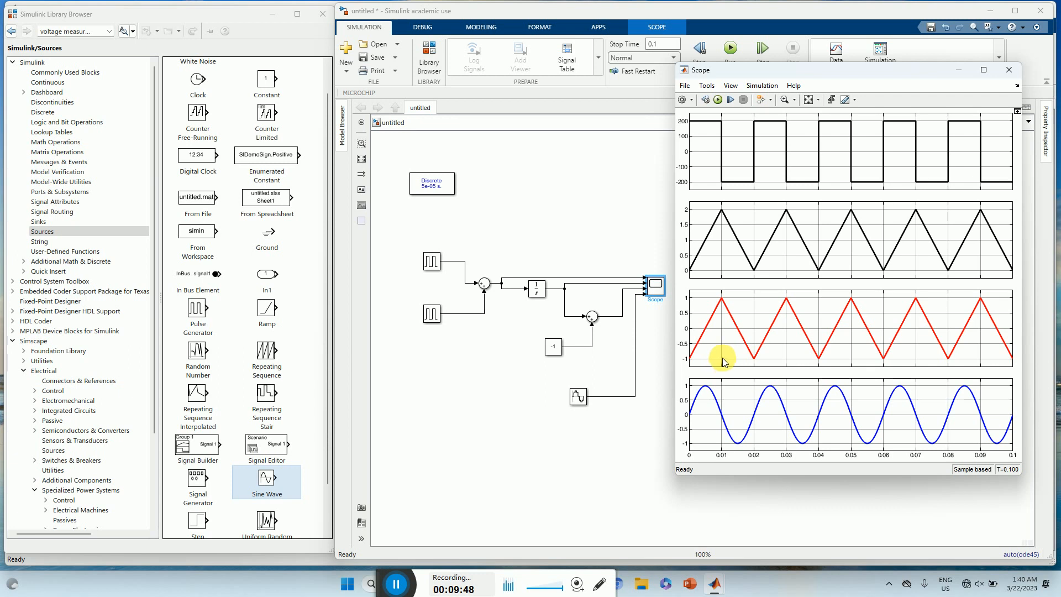
Set the upper Pulse Generator's amplitude to 4*250 and its period to 1/250 secs.
{"action": "double_click", "coordinate": [434, 262]}
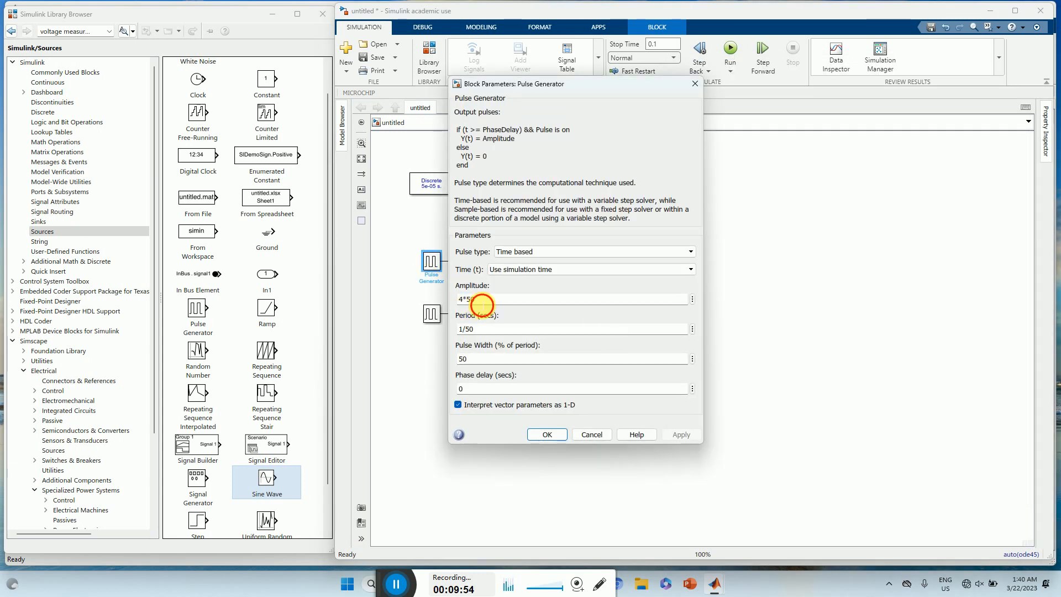
{"action": "left_click", "coordinate": [473, 301]}
{"action": "type", "text": "2"}
{"action": "double_click", "coordinate": [471, 331]}
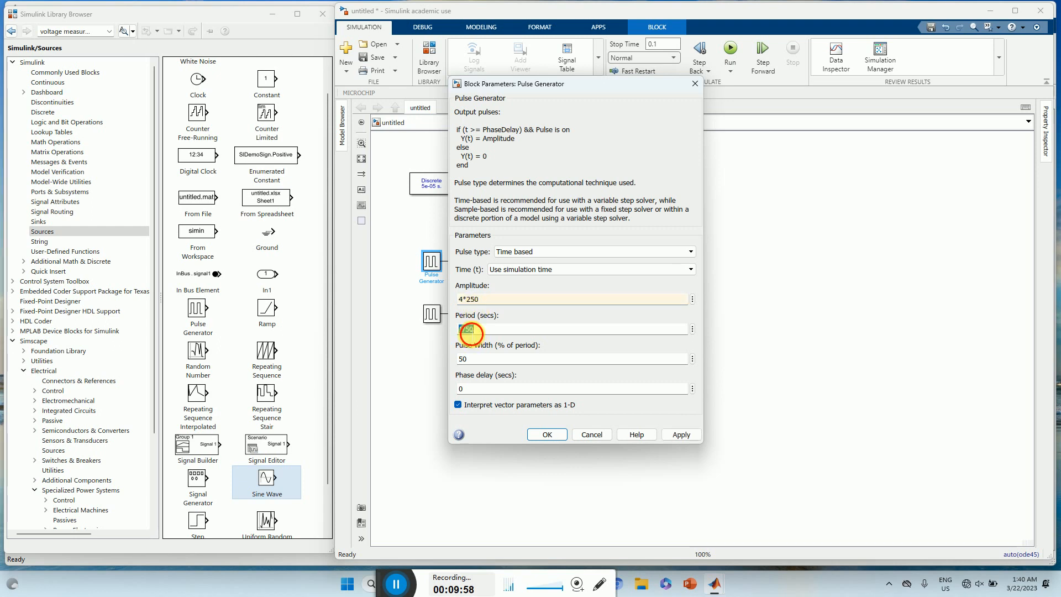
{"action": "left_click", "coordinate": [464, 330]}
{"action": "type", "text": "2"}
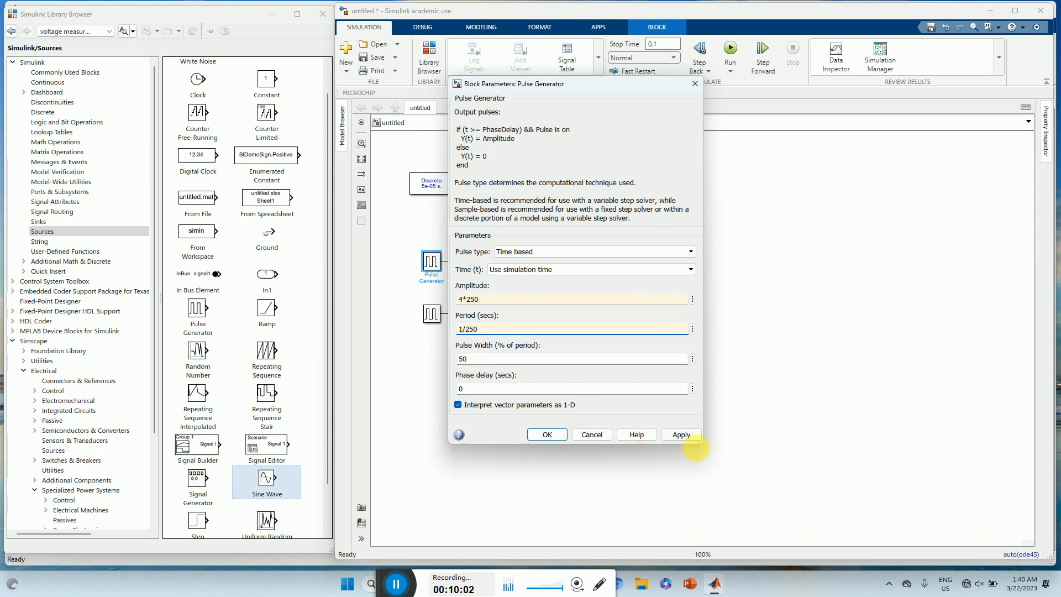
{"action": "left_click", "coordinate": [684, 435]}
{"action": "left_click", "coordinate": [547, 434]}
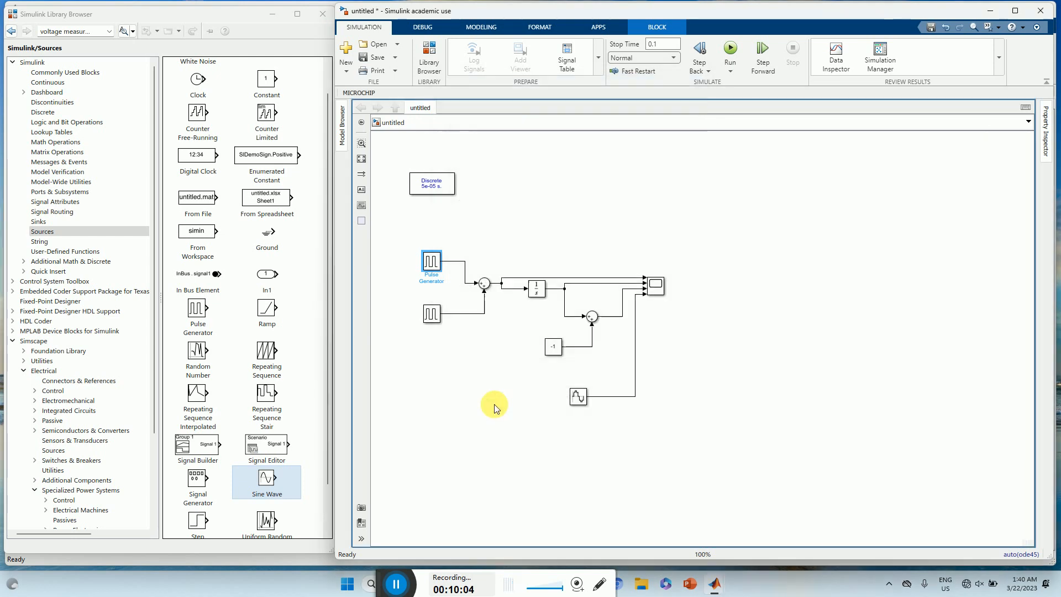
Set the lower Pulse Generator's amplitude to -4*250, period to 1/250 secs and phase delay to 1/250/2 secs.
{"action": "left_click", "coordinate": [429, 319]}
{"action": "double_click", "coordinate": [429, 320]}
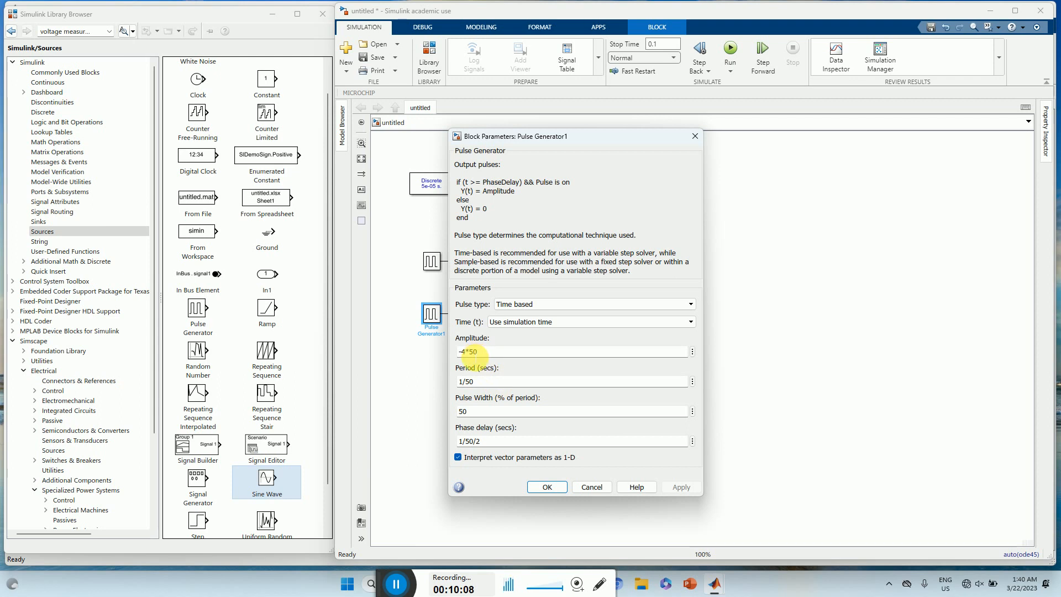
{"action": "left_click", "coordinate": [472, 352]}
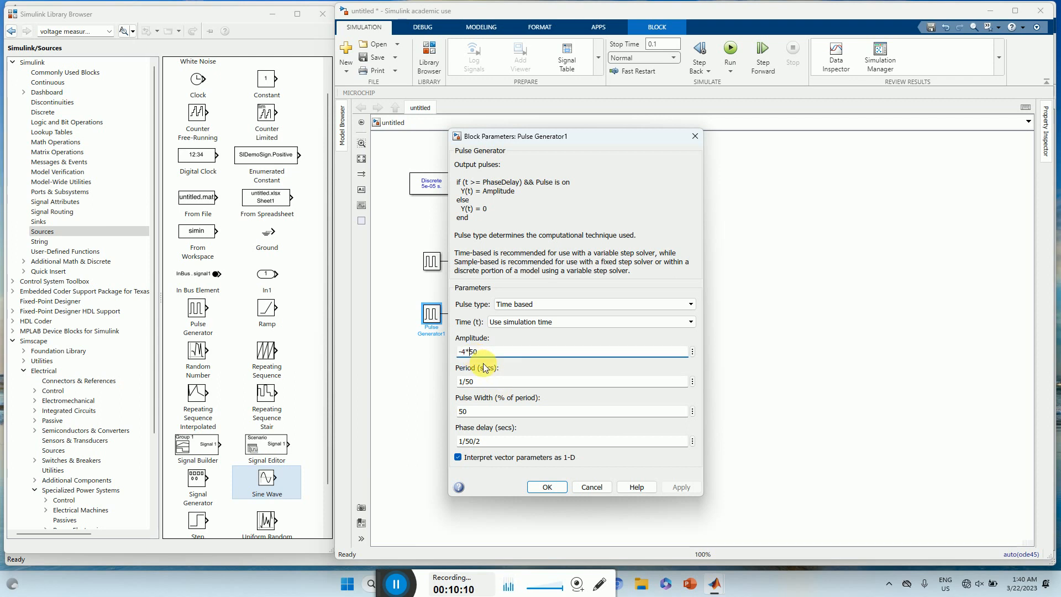
{"action": "type", "text": "2"}
{"action": "double_click", "coordinate": [468, 381]}
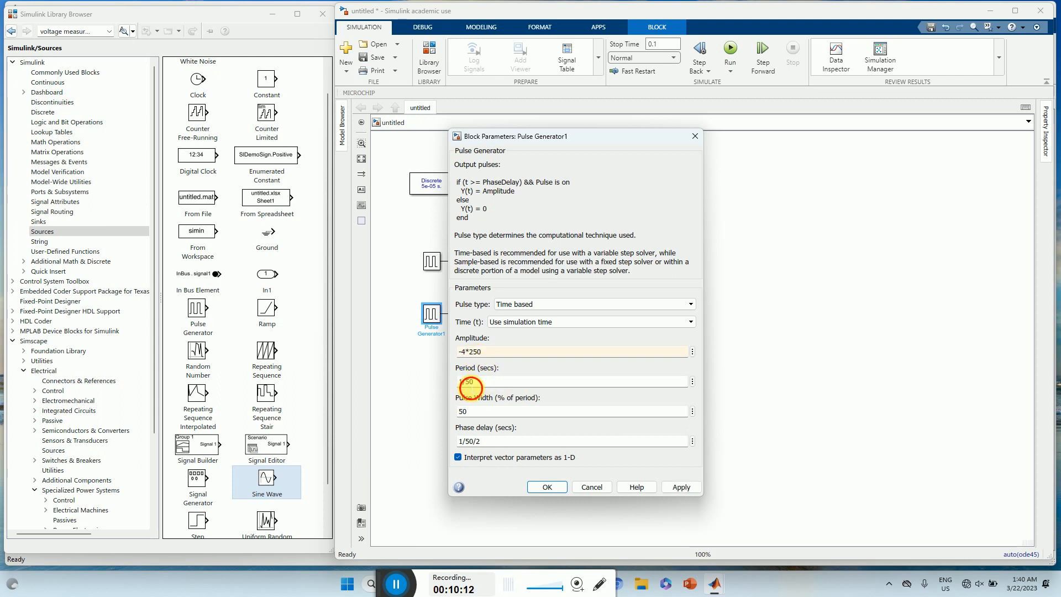
{"action": "type", "text": "2"}
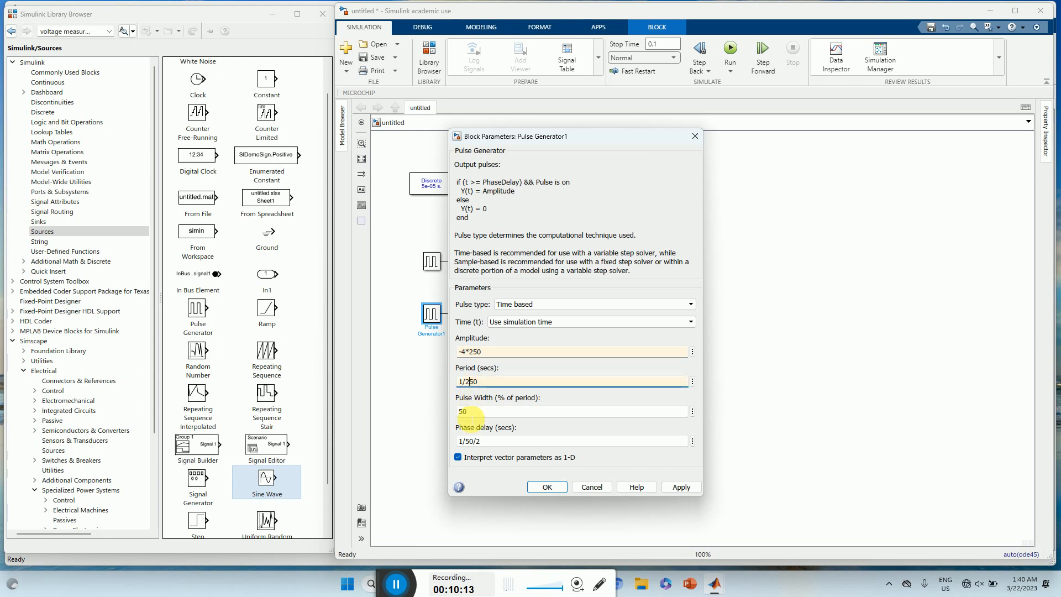
{"action": "left_click", "coordinate": [471, 445]}
{"action": "type", "text": "2"}
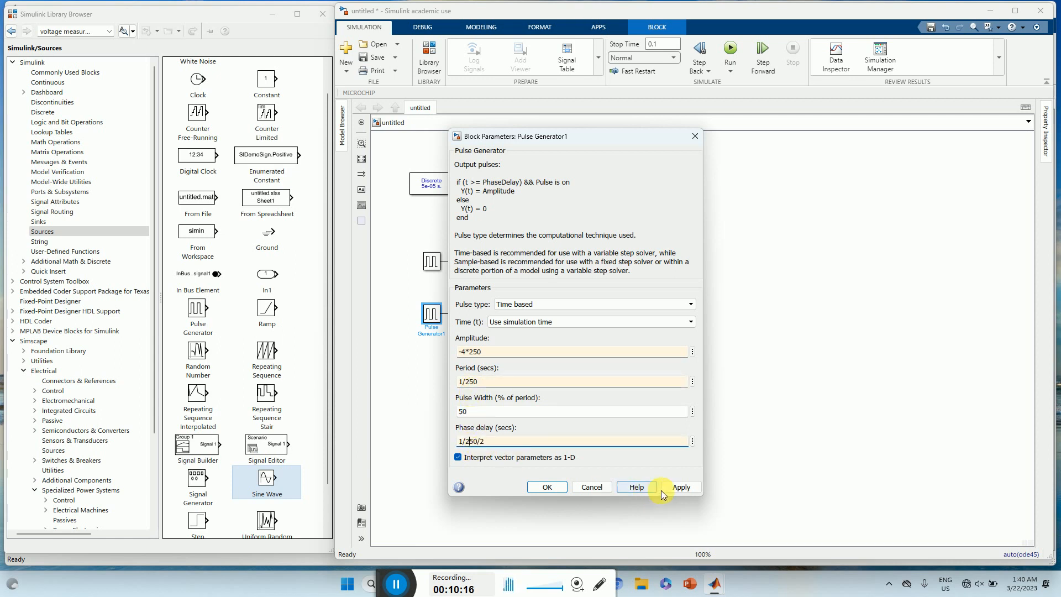
{"action": "left_click", "coordinate": [678, 487]}
{"action": "left_click", "coordinate": [548, 486]}
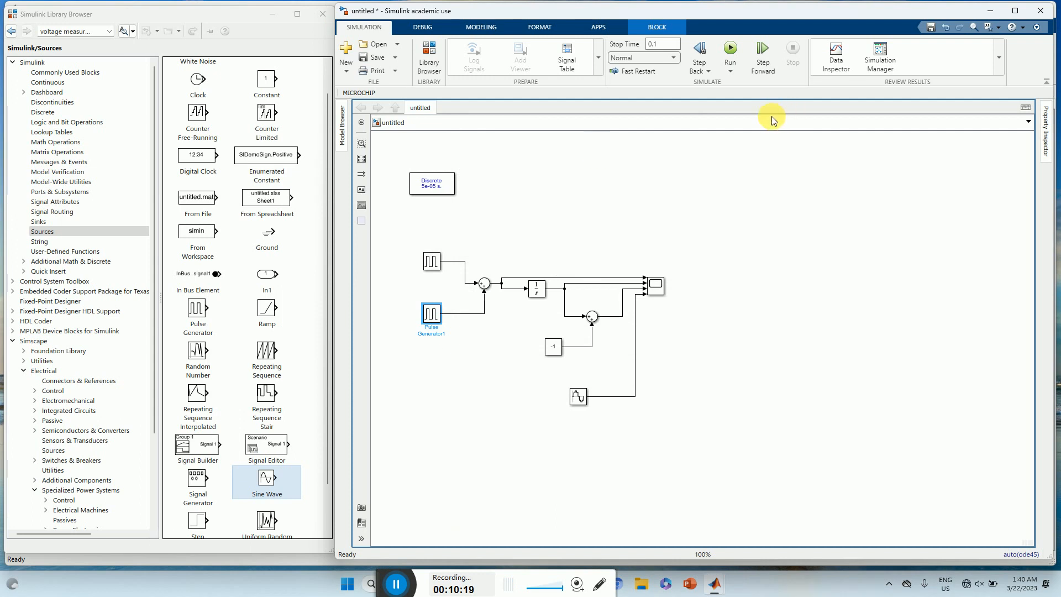
Rerun the simulation and examine the Scope waveforms over the first sine period, about 0 to 0.02 s.
{"action": "left_click", "coordinate": [731, 50]}
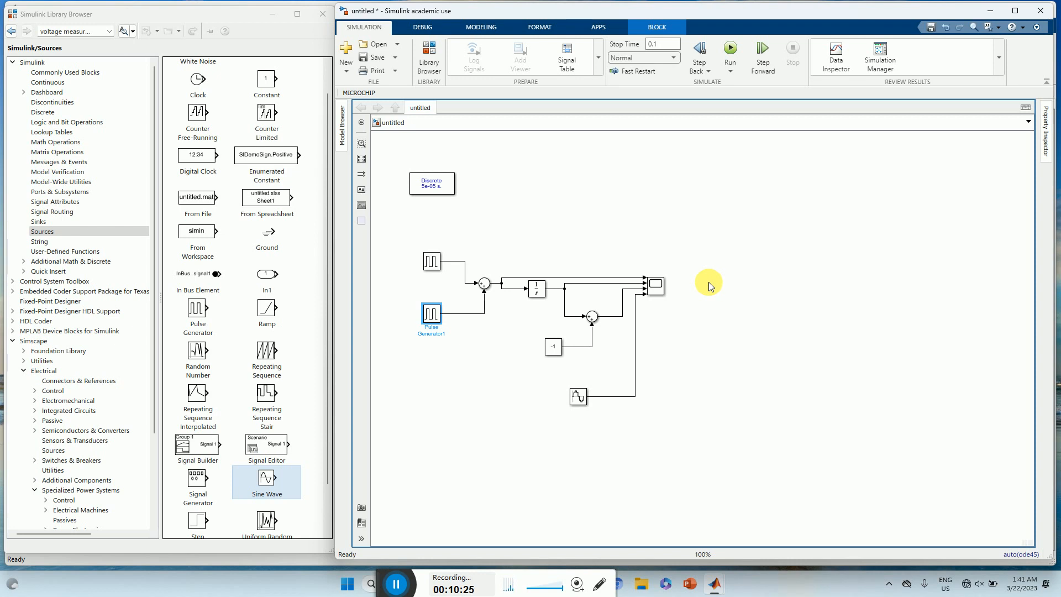
{"action": "left_click", "coordinate": [660, 290]}
{"action": "double_click", "coordinate": [660, 290]}
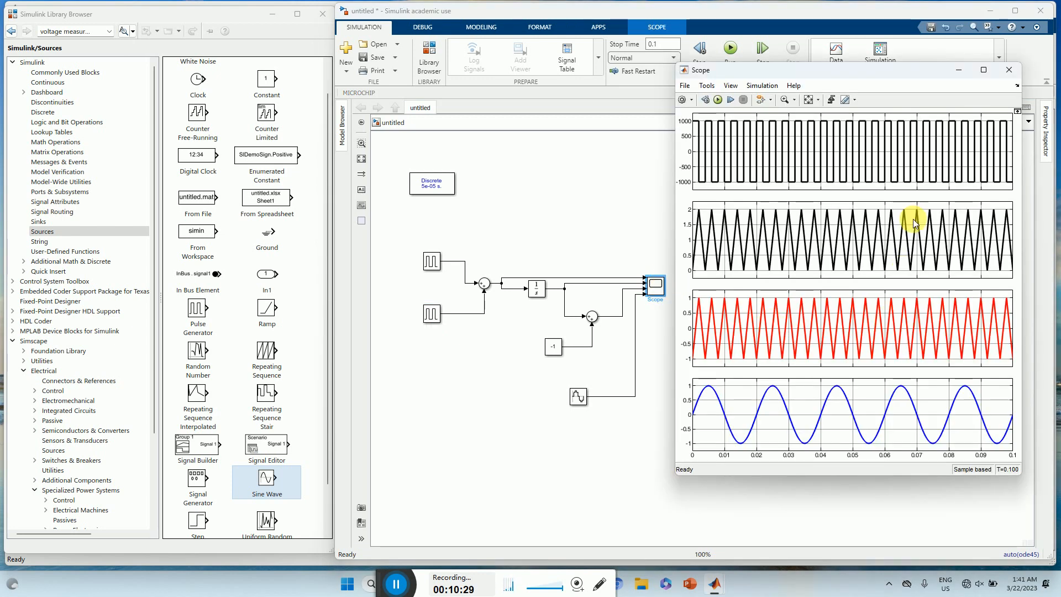
{"action": "left_click", "coordinate": [984, 70]}
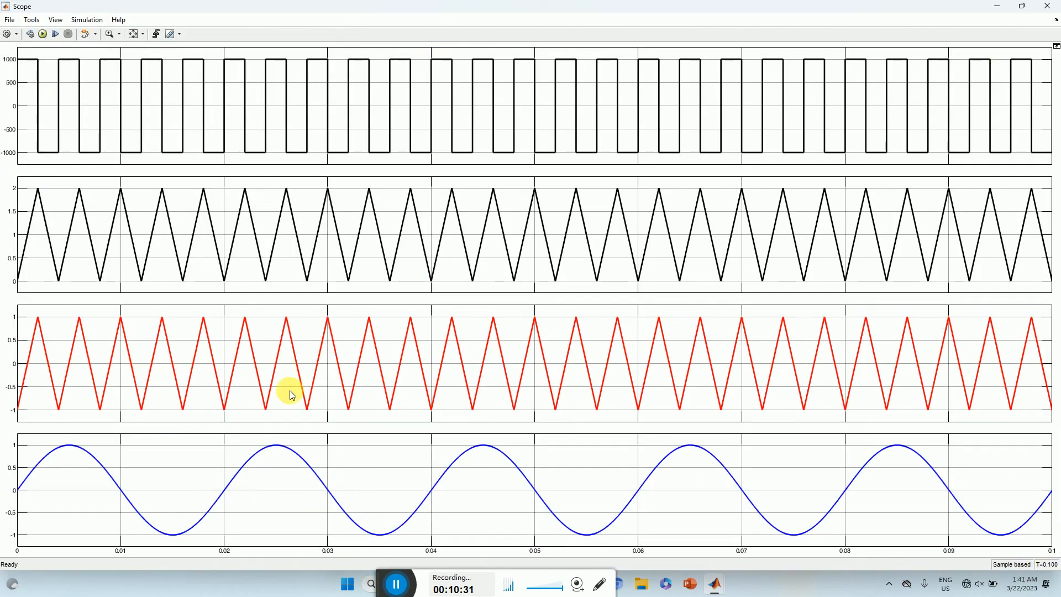
{"action": "left_click", "coordinate": [118, 36]}
{"action": "left_click", "coordinate": [110, 64]}
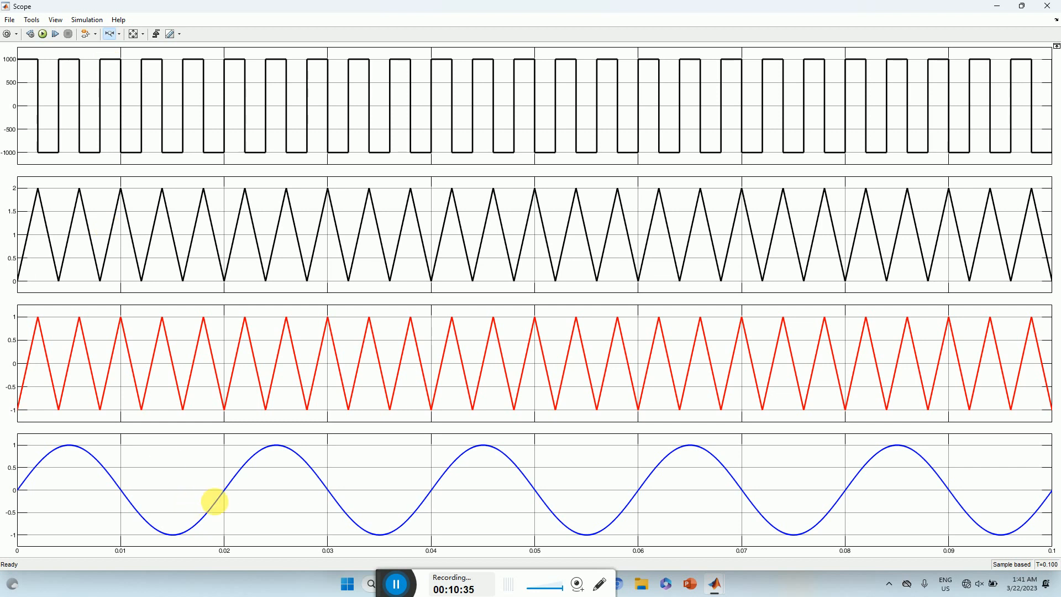
{"action": "left_click_drag", "start_coordinate": [231, 499], "coordinate": [4, 493]}
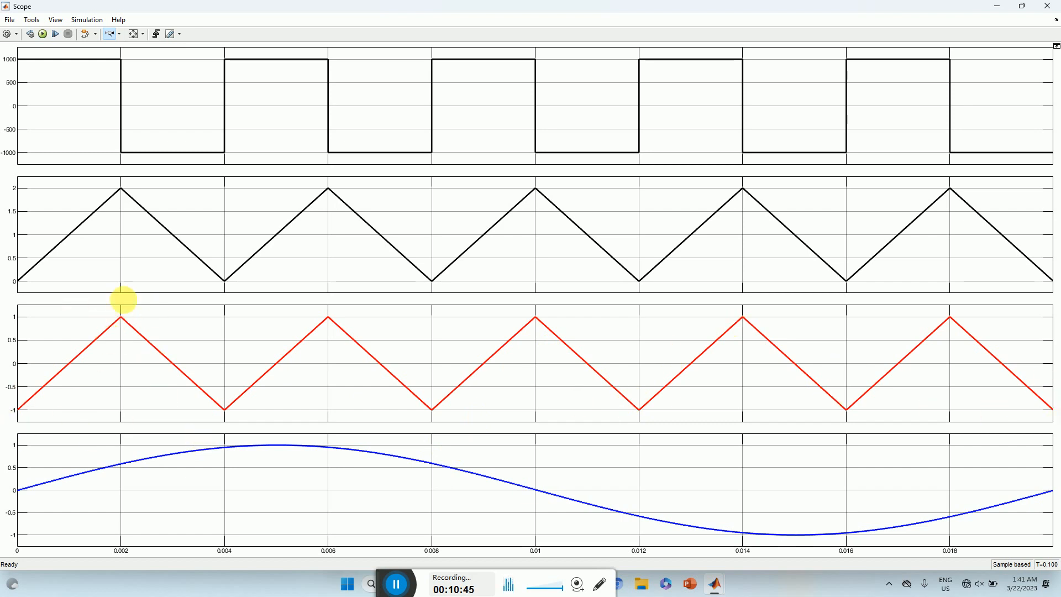
{"action": "left_click", "coordinate": [1053, 15]}
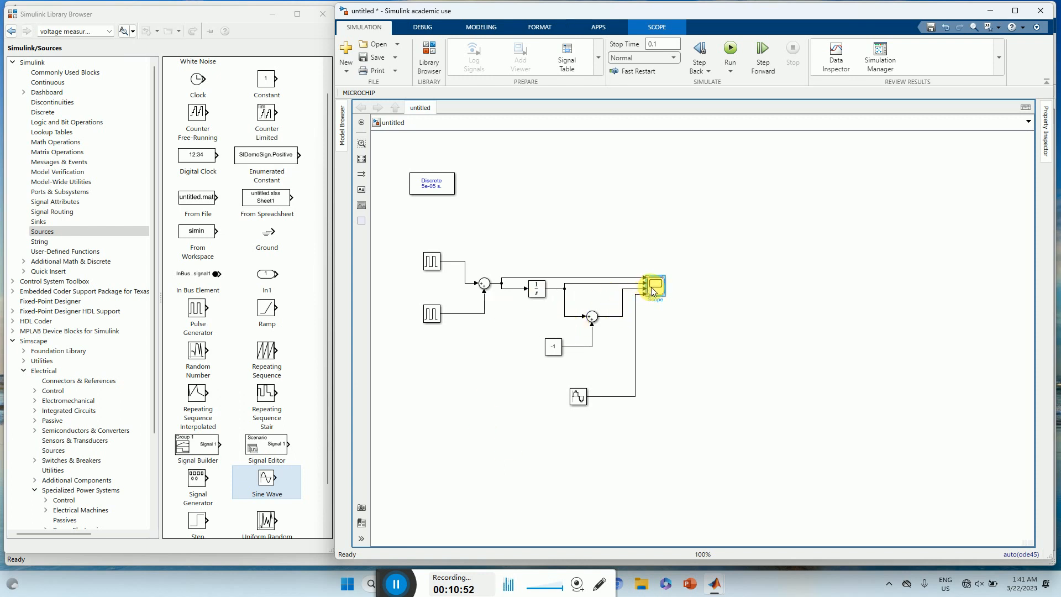
Move the Scope farther from the other blocks and delete all four signal lines feeding it.
{"action": "left_click_drag", "start_coordinate": [652, 290], "coordinate": [724, 286]}
{"action": "left_click", "coordinate": [686, 362]}
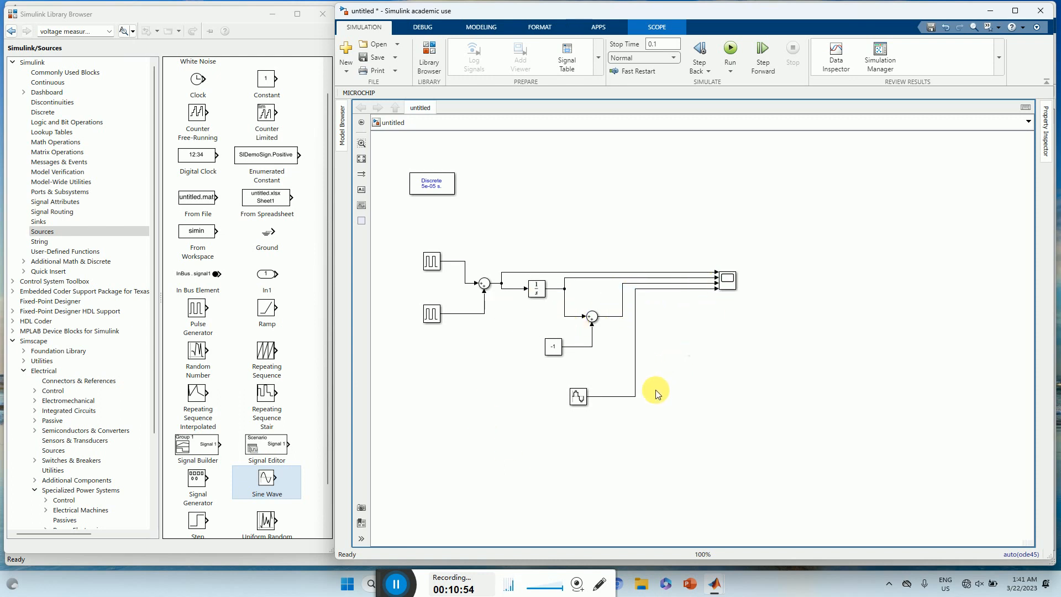
{"action": "left_click_drag", "start_coordinate": [650, 249], "coordinate": [680, 332]}
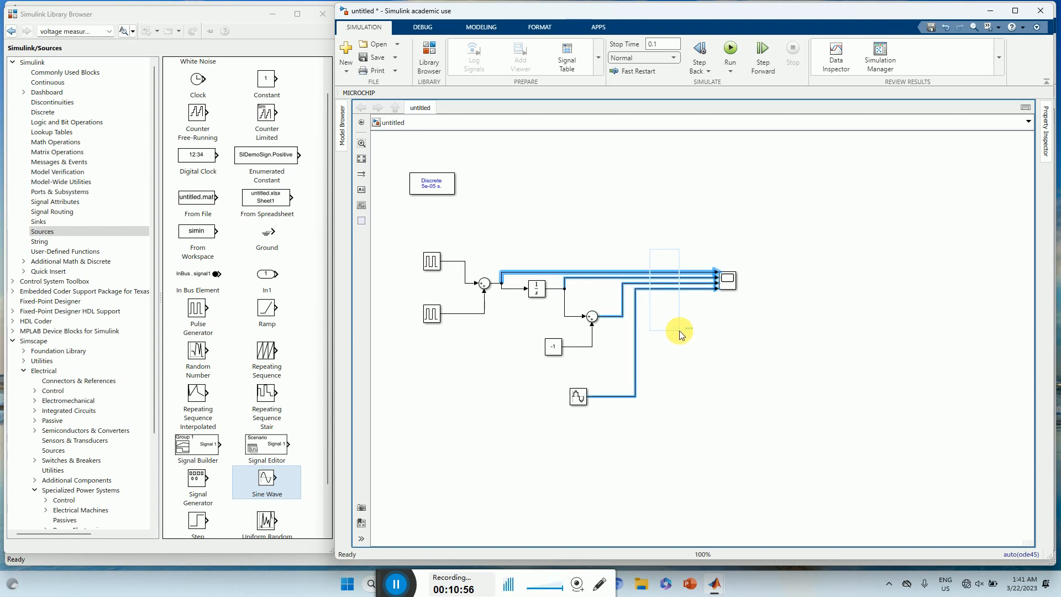
{"action": "key", "text": "Delete"}
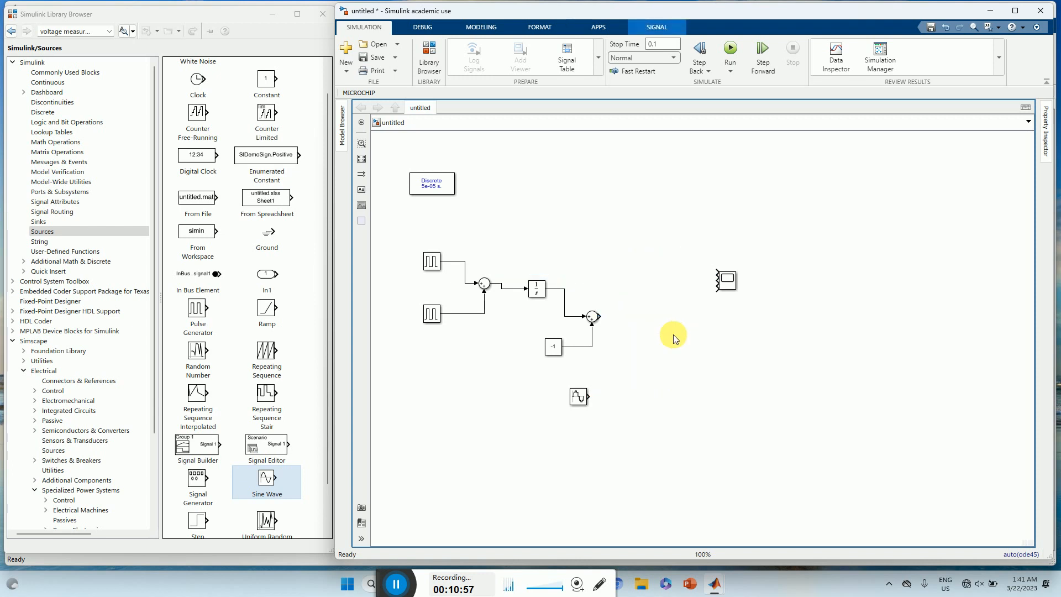
Move the -1 Constant below the Integrator, align the second Sum with the Integrator, and wire that Sum to the Scope's fourth input.
{"action": "left_click", "coordinate": [546, 350]}
{"action": "left_click_drag", "start_coordinate": [520, 332], "coordinate": [515, 328]}
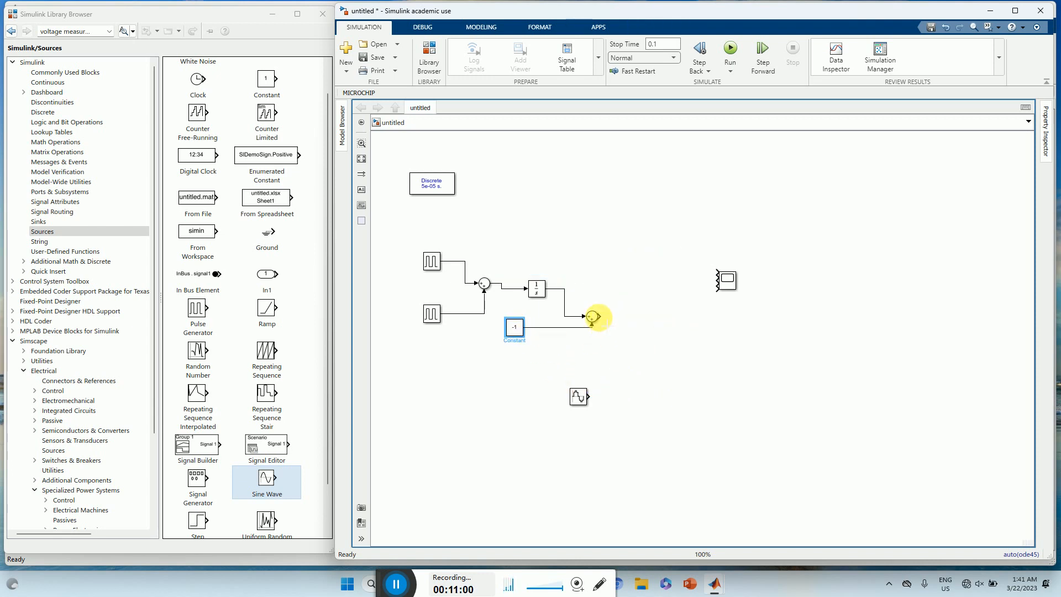
{"action": "left_click_drag", "start_coordinate": [593, 323], "coordinate": [588, 287]}
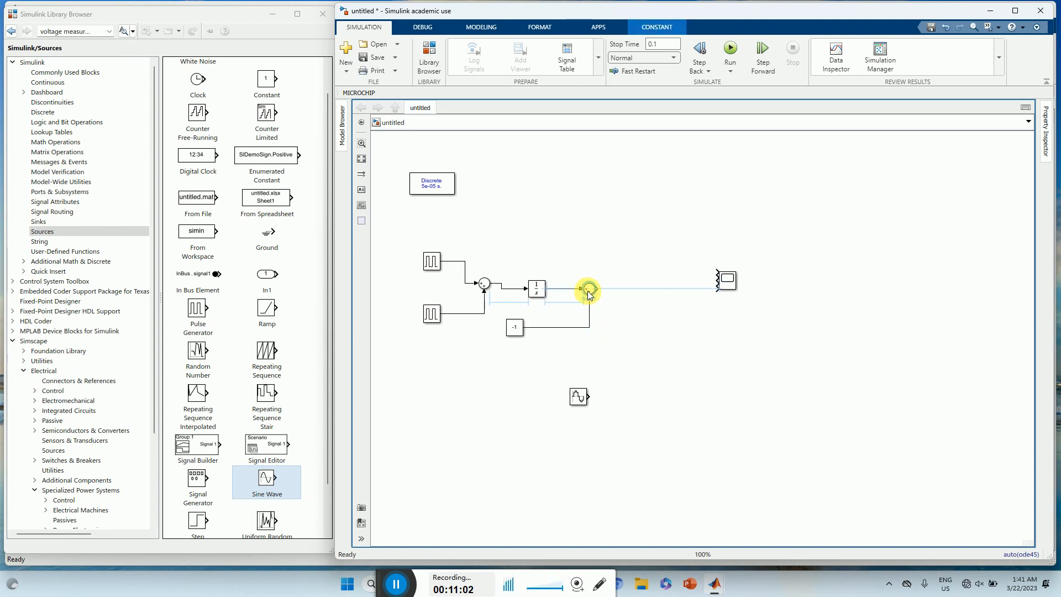
{"action": "left_click", "coordinate": [625, 330]}
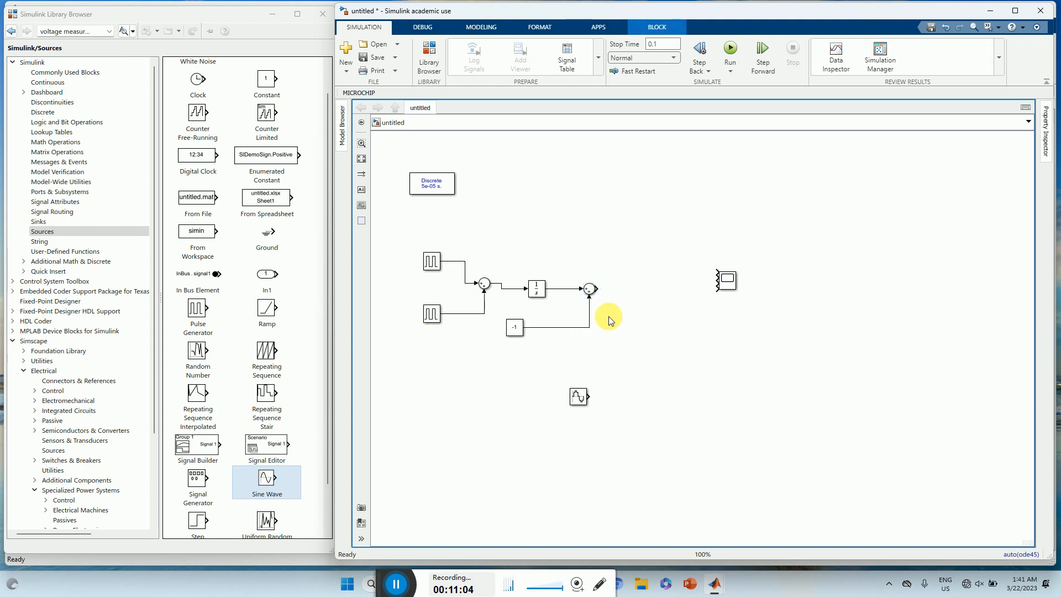
{"action": "left_click_drag", "start_coordinate": [594, 288], "coordinate": [717, 288]}
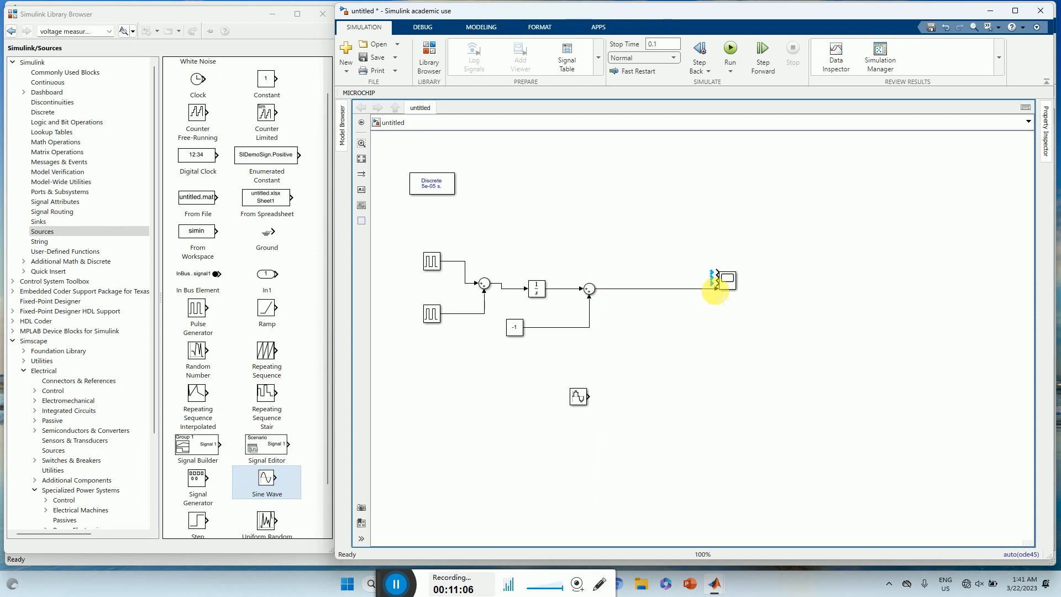
Group the pulse generators, both Sums, the Integrator and the Constant into a subsystem.
{"action": "left_click_drag", "start_coordinate": [402, 232], "coordinate": [625, 349]}
{"action": "left_click", "coordinate": [538, 289]}
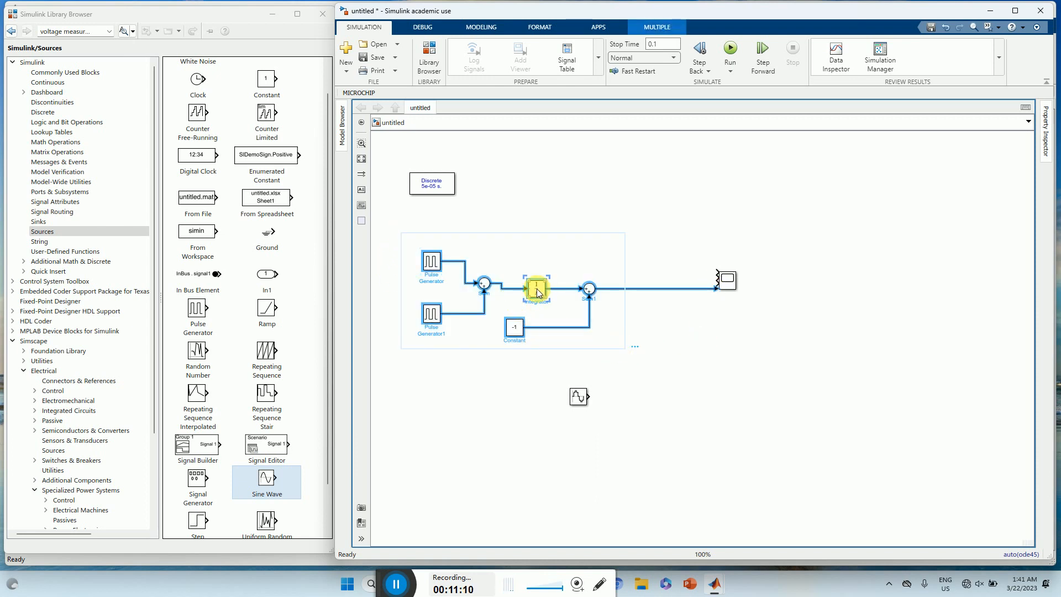
{"action": "right_click", "coordinate": [537, 293]}
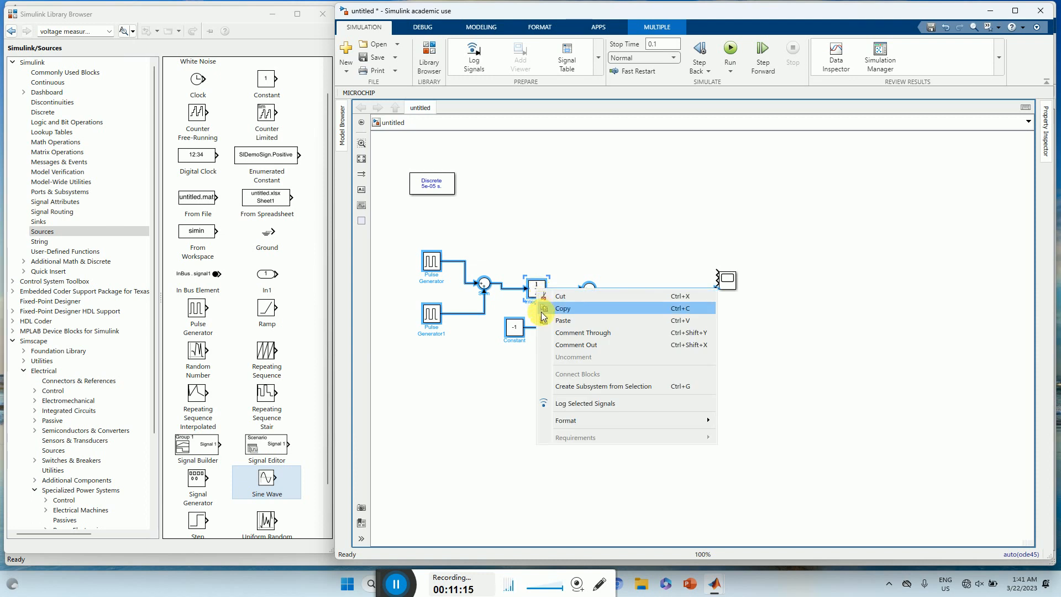
{"action": "left_click", "coordinate": [592, 390]}
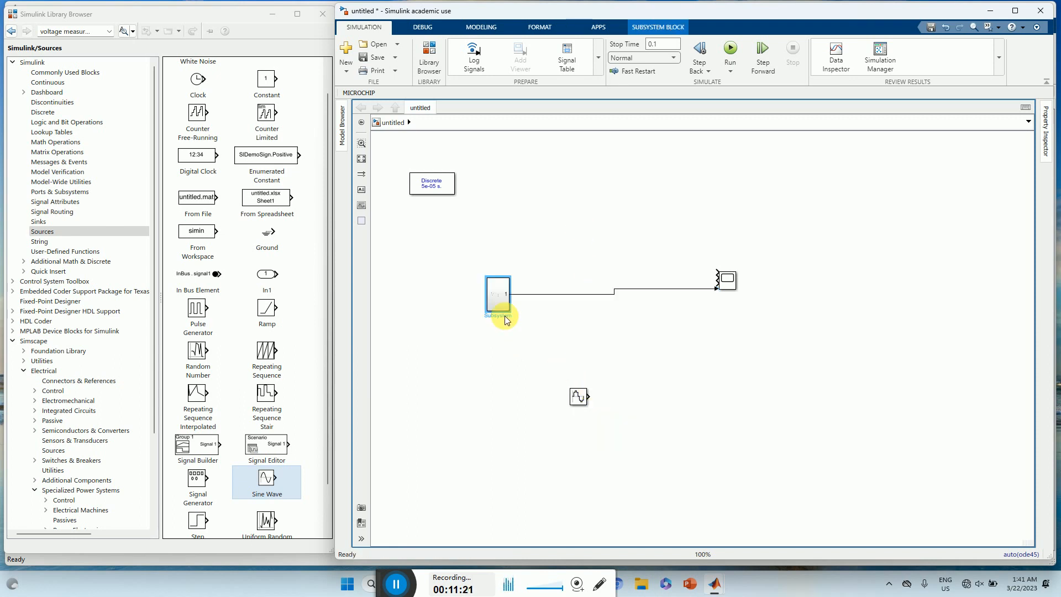
{"action": "double_click", "coordinate": [501, 293]}
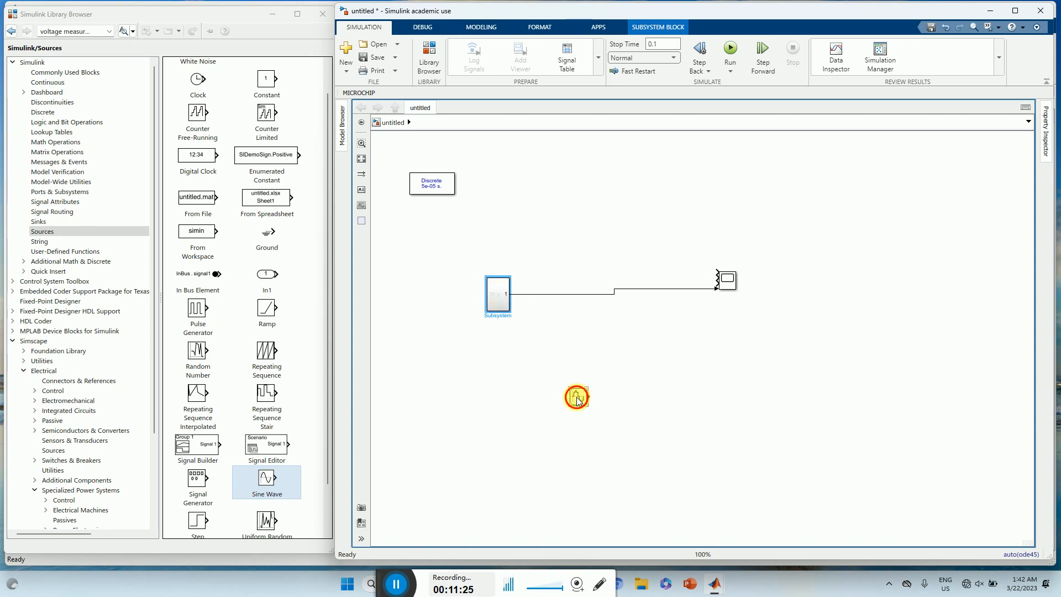
Place the Sine Wave block directly below the Subsystem and delete the line between the Subsystem and the Scope.
{"action": "left_click_drag", "start_coordinate": [577, 399], "coordinate": [498, 355]}
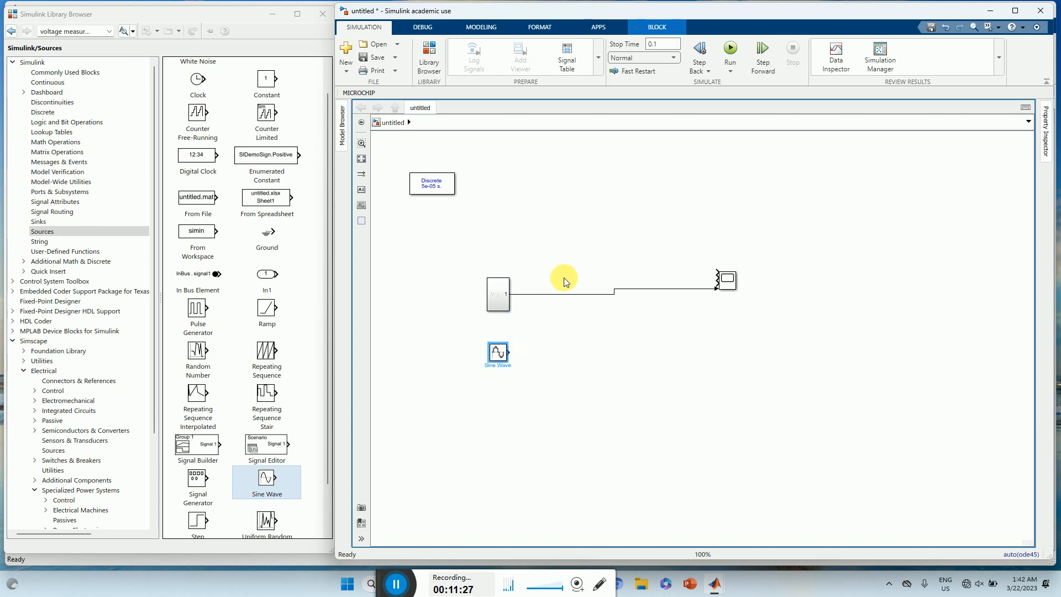
{"action": "left_click_drag", "start_coordinate": [564, 277], "coordinate": [589, 313]}
{"action": "key", "text": "Delete"}
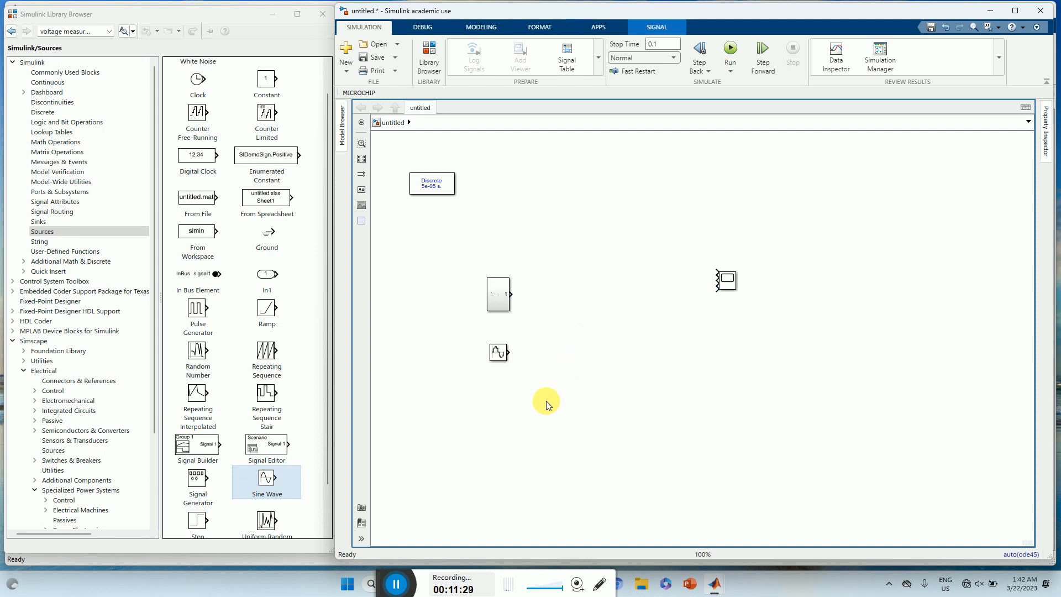
Add a Mux, feed it with the Subsystem and Sine Wave outputs, and wire it to the Scope's second input.
{"action": "left_click", "coordinate": [65, 73]}
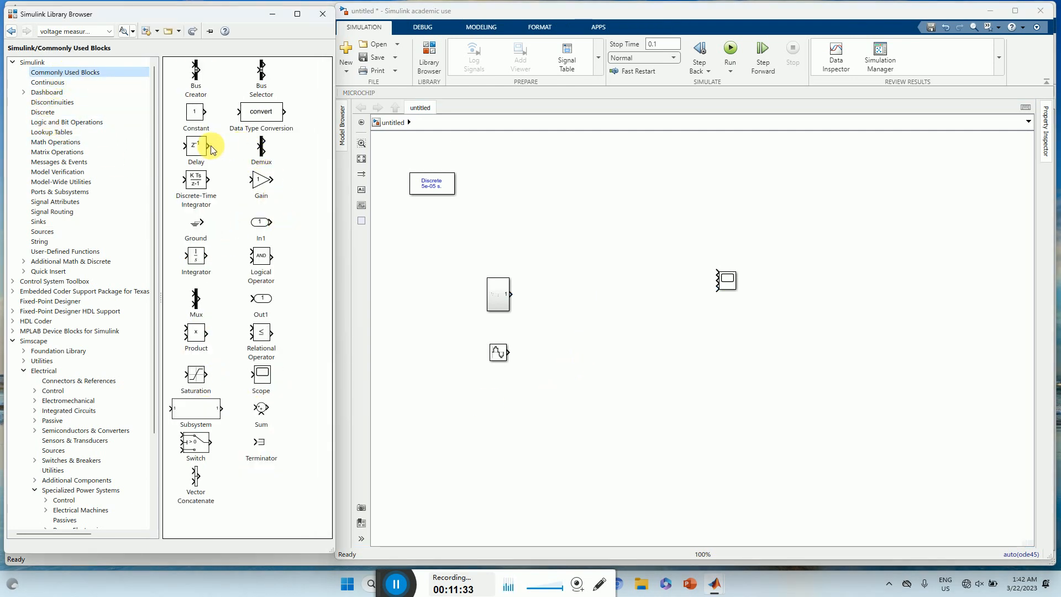
{"action": "left_click_drag", "start_coordinate": [196, 299], "coordinate": [535, 293]}
{"action": "left_click", "coordinate": [506, 296]}
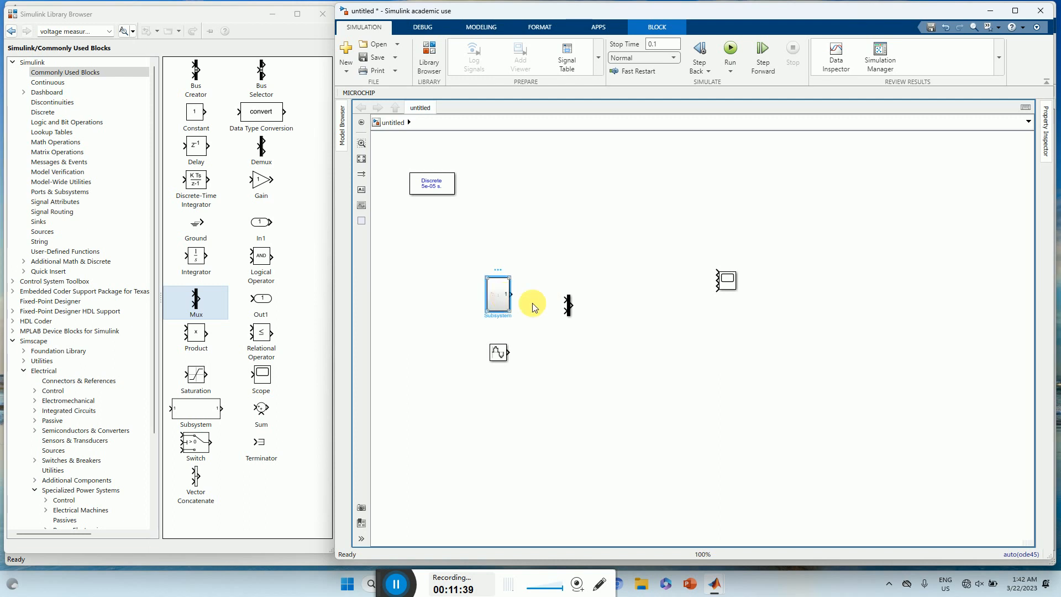
{"action": "left_click", "coordinate": [569, 308], "text": "ctrl"}
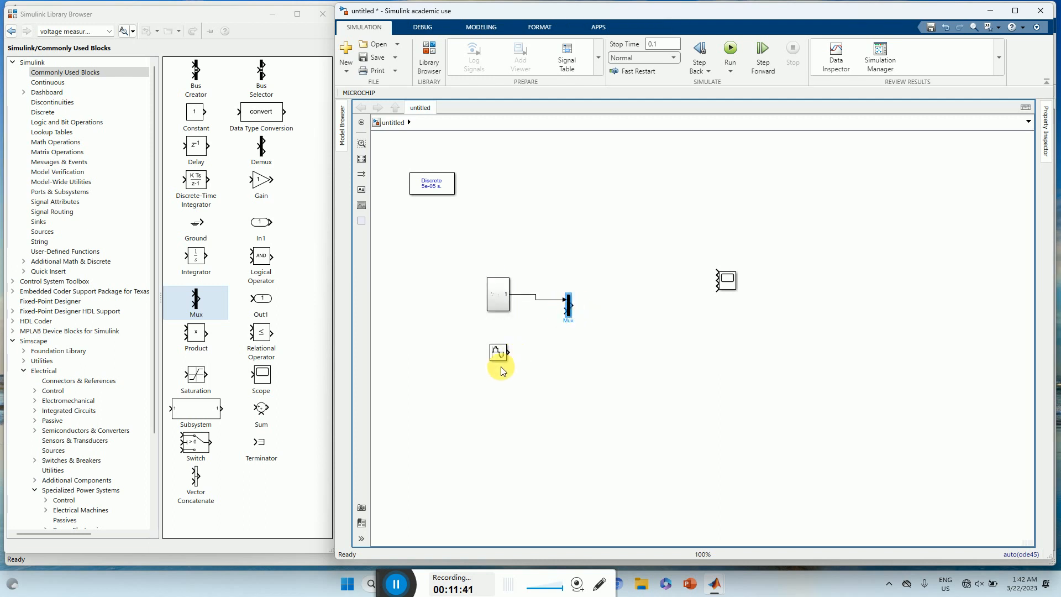
{"action": "left_click", "coordinate": [498, 353]}
{"action": "left_click", "coordinate": [570, 308], "text": "ctrl"}
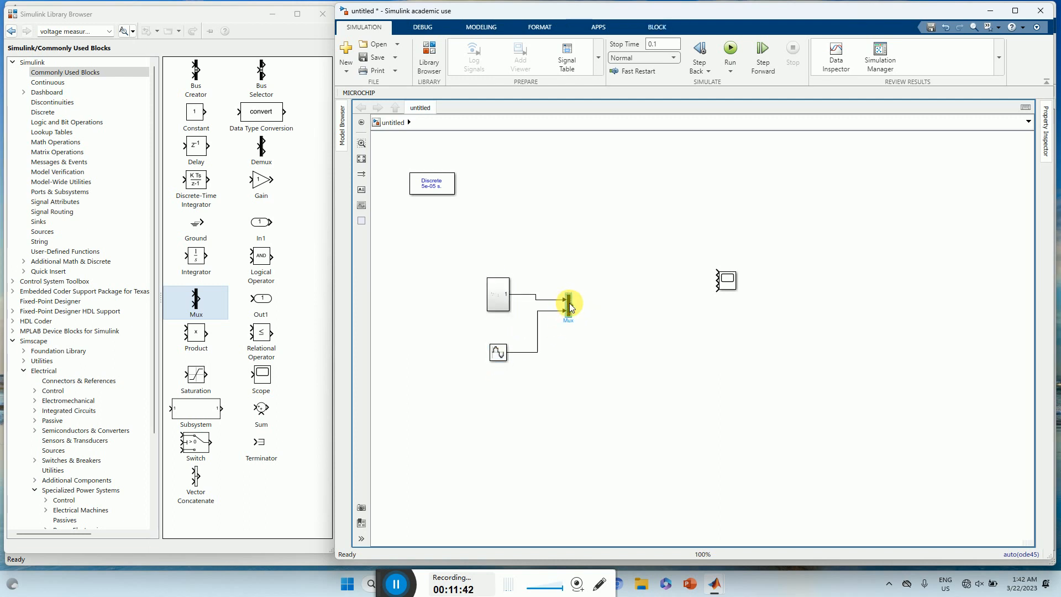
{"action": "left_click", "coordinate": [718, 279], "text": "ctrl"}
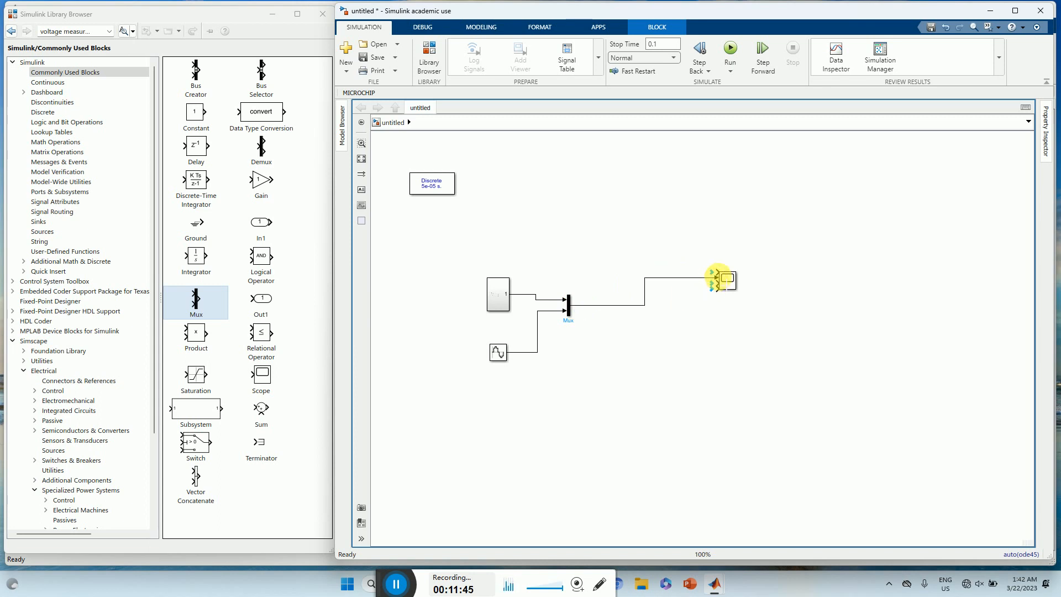
Run the simulation and view the triangular and sine waves on the Scope with the axes scaled to fit.
{"action": "left_click", "coordinate": [730, 49]}
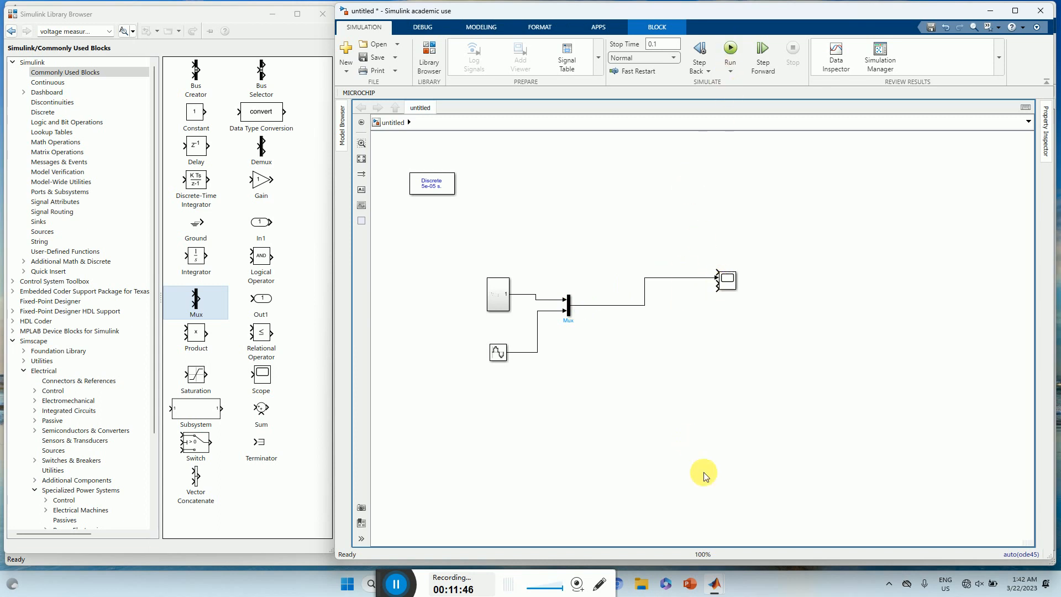
{"action": "double_click", "coordinate": [727, 281]}
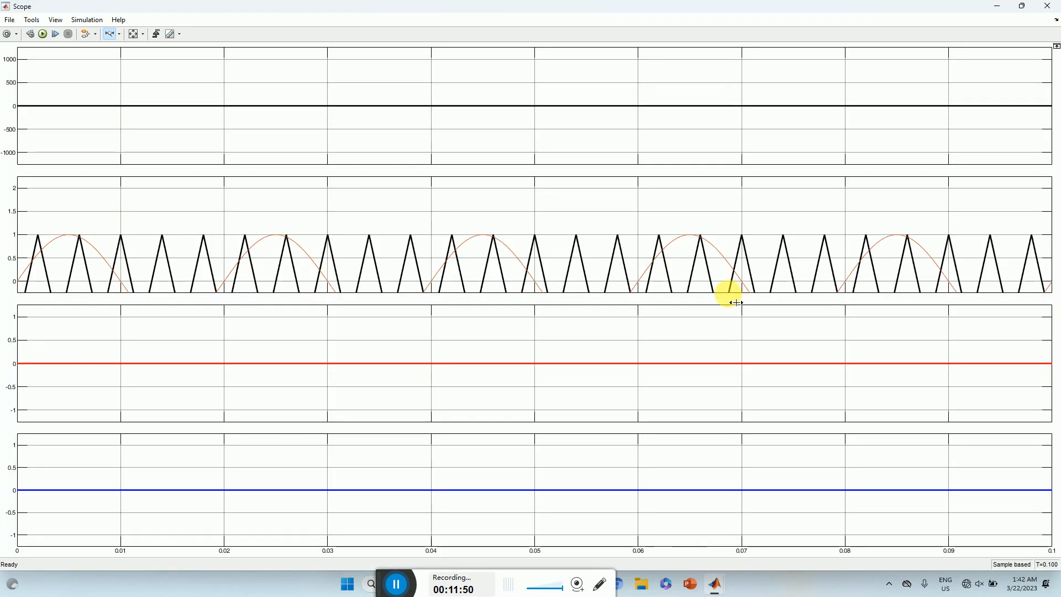
{"action": "left_click", "coordinate": [135, 33]}
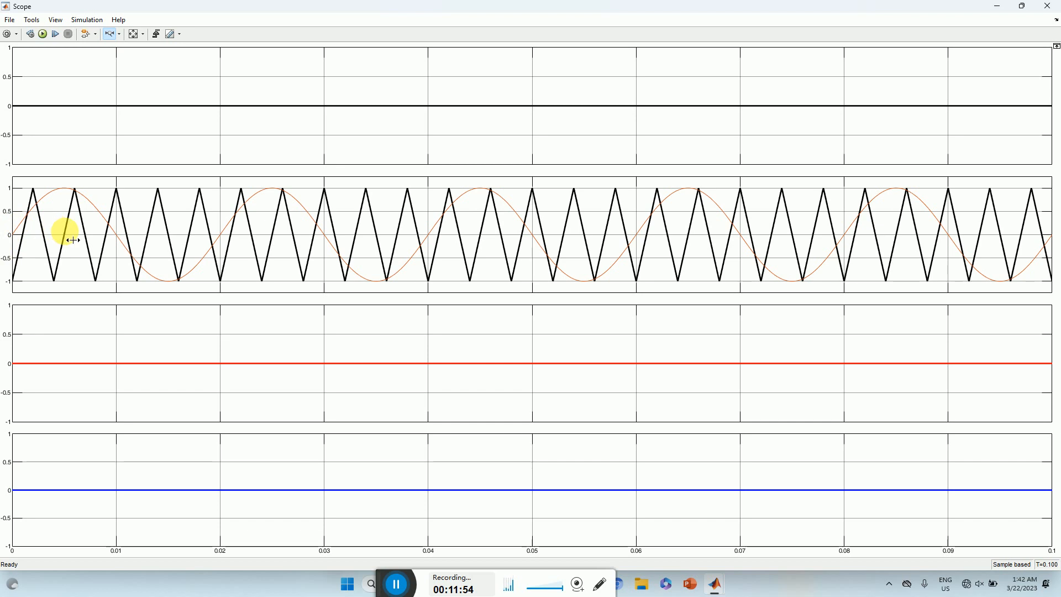
Set the Sine Wave line width to 2 in the Scope's display 2 style.
{"action": "left_click", "coordinate": [55, 20]}
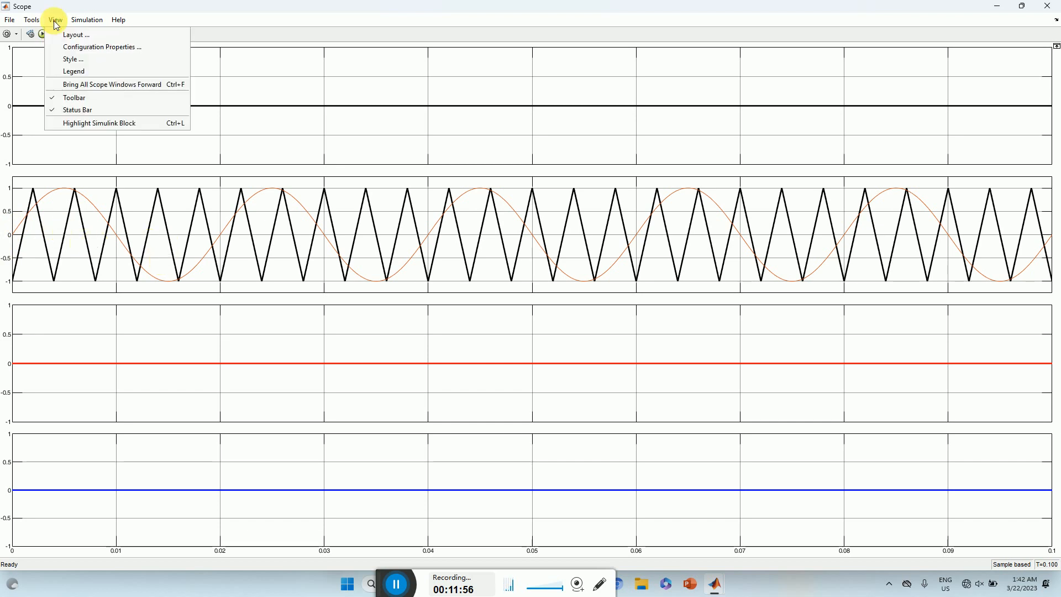
{"action": "left_click", "coordinate": [69, 59]}
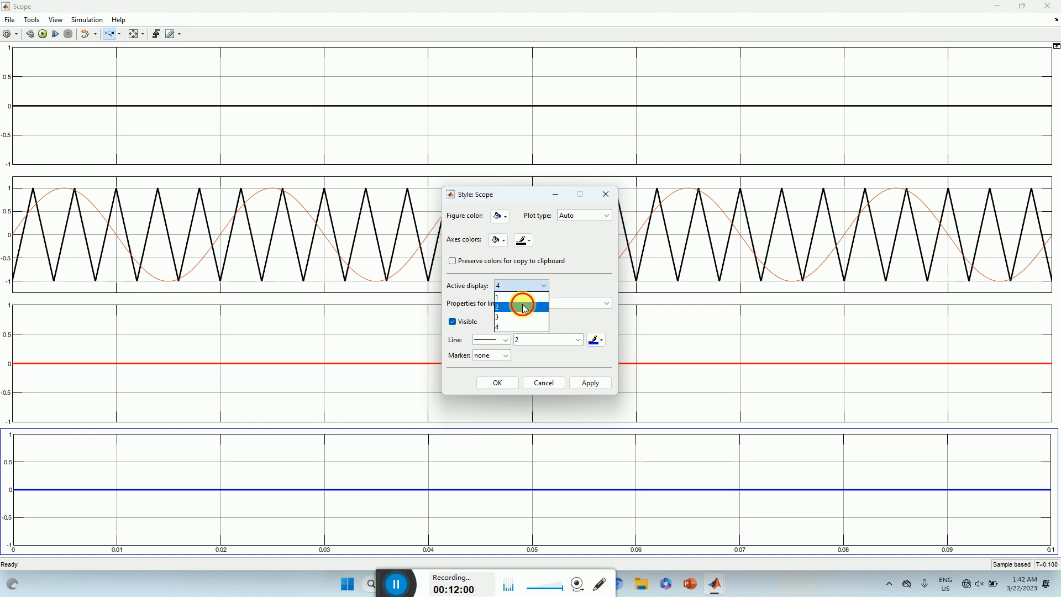
{"action": "left_click", "coordinate": [524, 308]}
{"action": "left_click", "coordinate": [550, 308]}
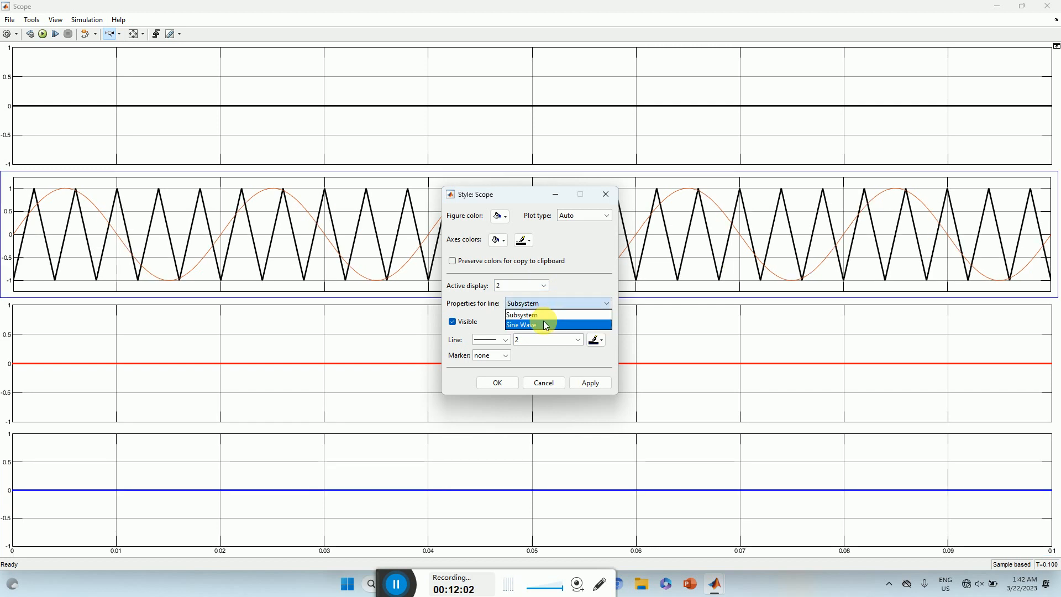
{"action": "left_click", "coordinate": [545, 325]}
{"action": "left_click", "coordinate": [578, 341]}
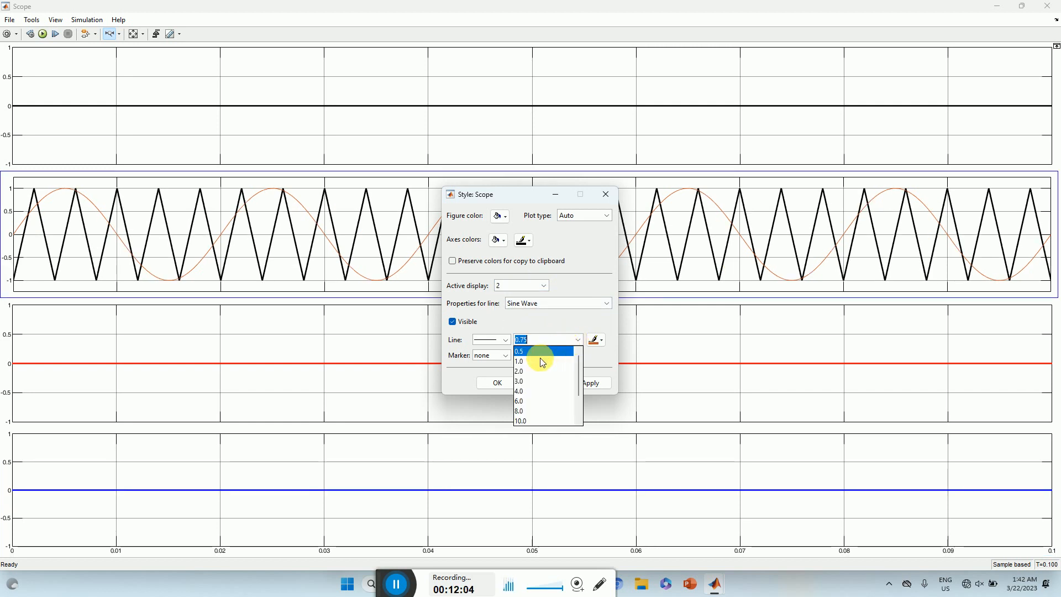
{"action": "left_click", "coordinate": [533, 370]}
{"action": "left_click", "coordinate": [588, 384]}
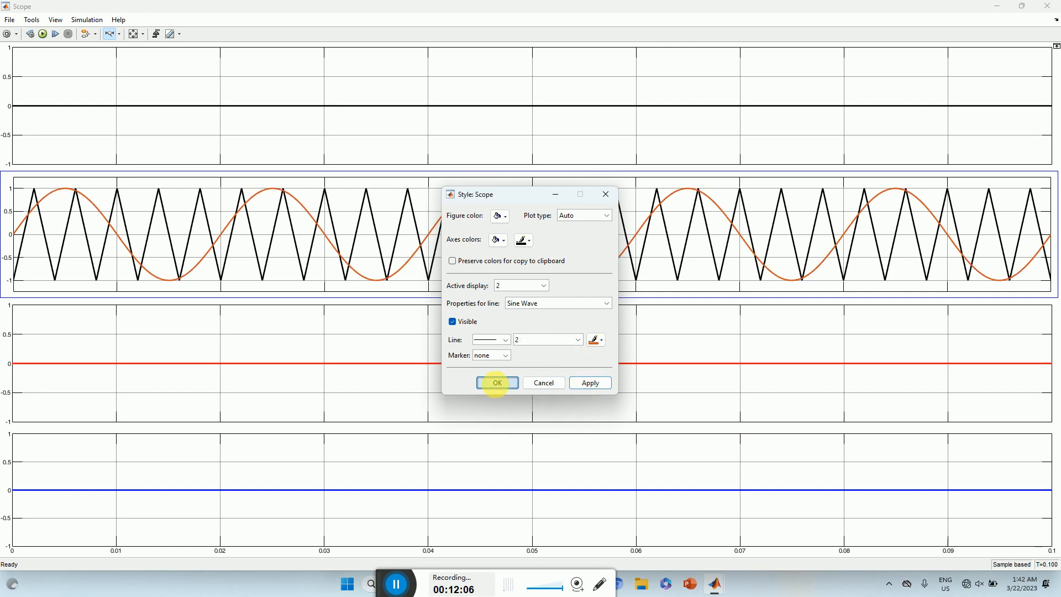
{"action": "left_click", "coordinate": [497, 383]}
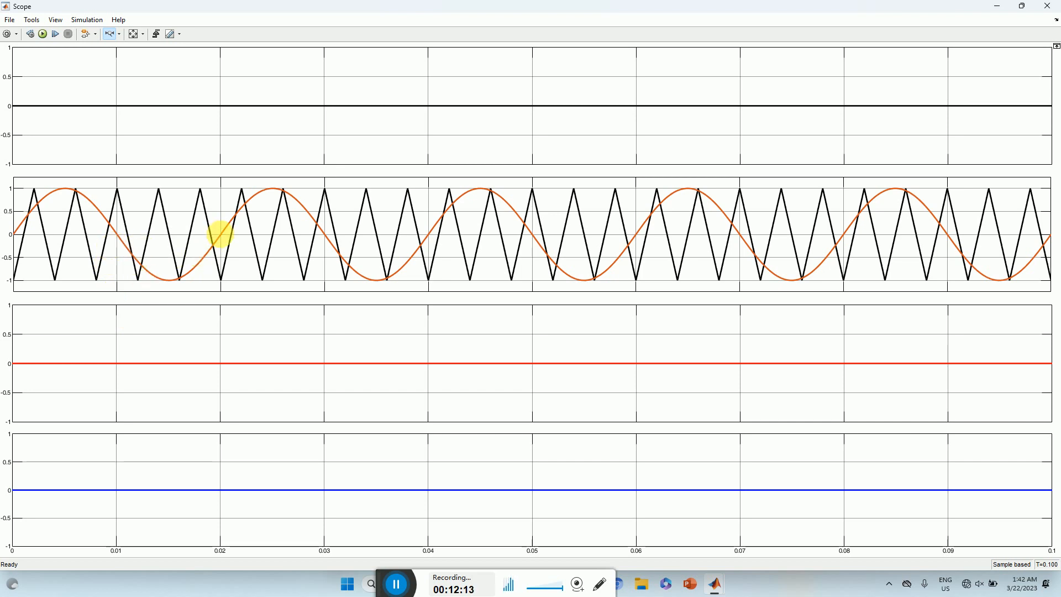
Zoom the Scope's time axis to the first 0.02 s, compare both waves over one sine period, and close the Scope.
{"action": "left_click_drag", "start_coordinate": [224, 238], "coordinate": [5, 221]}
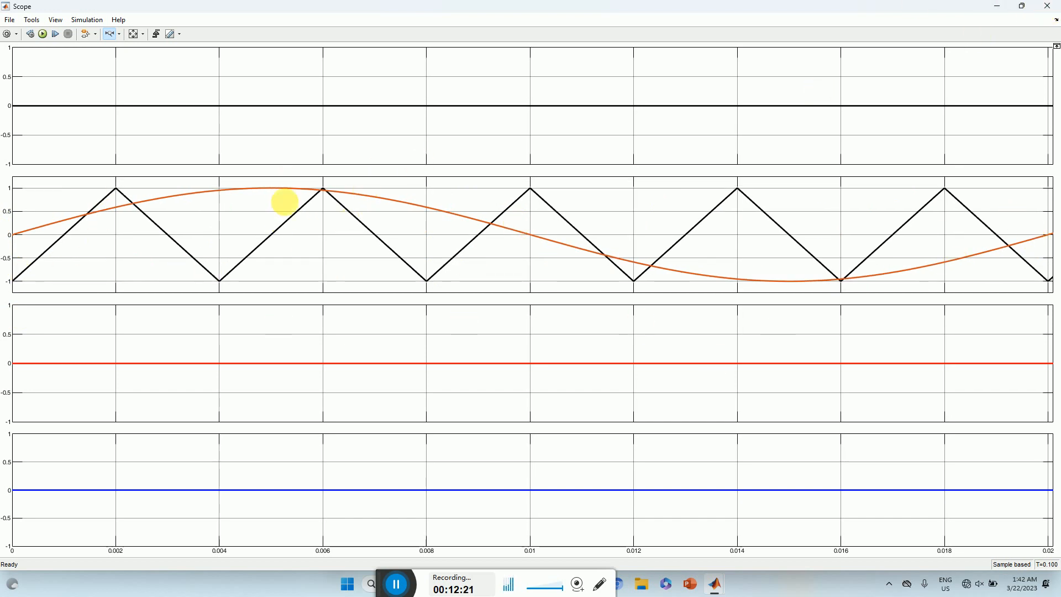
{"action": "left_click", "coordinate": [1050, 7]}
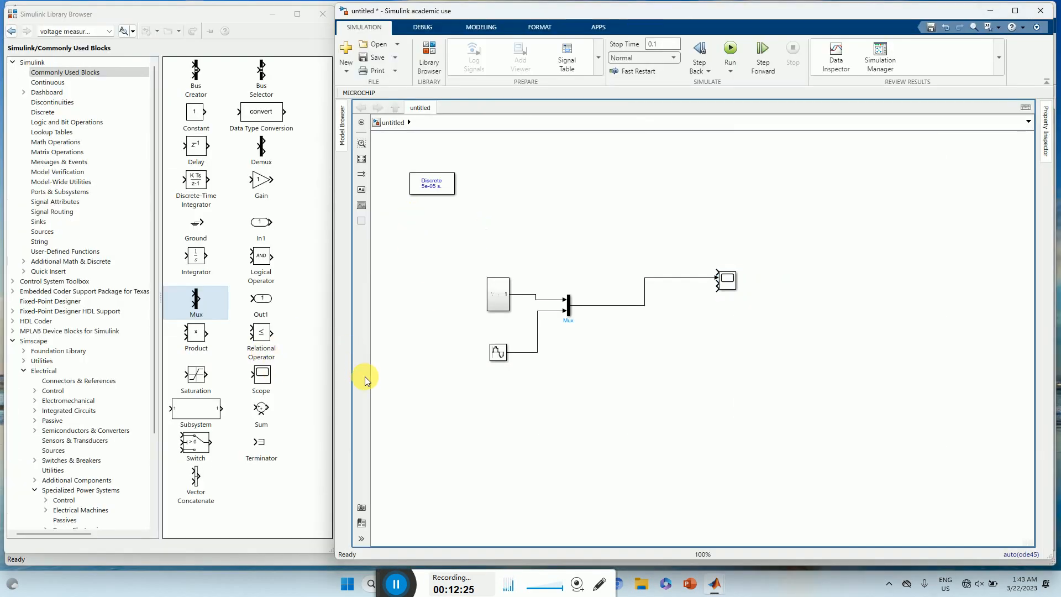
{"action": "left_click", "coordinate": [592, 403]}
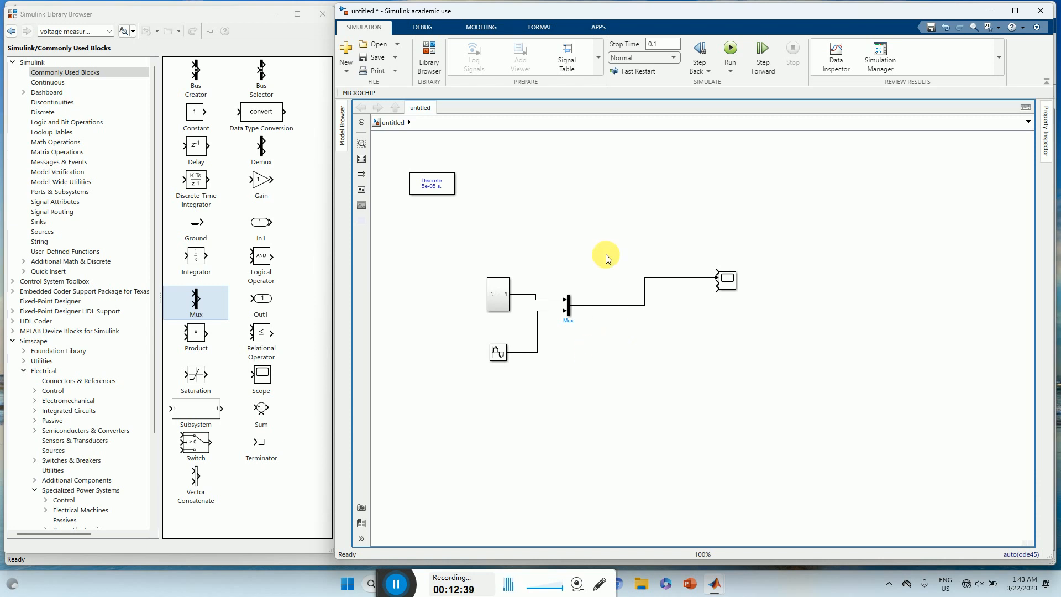
Delete the Mux together with its input lines and the line to the Scope.
{"action": "left_click_drag", "start_coordinate": [610, 238], "coordinate": [650, 354]}
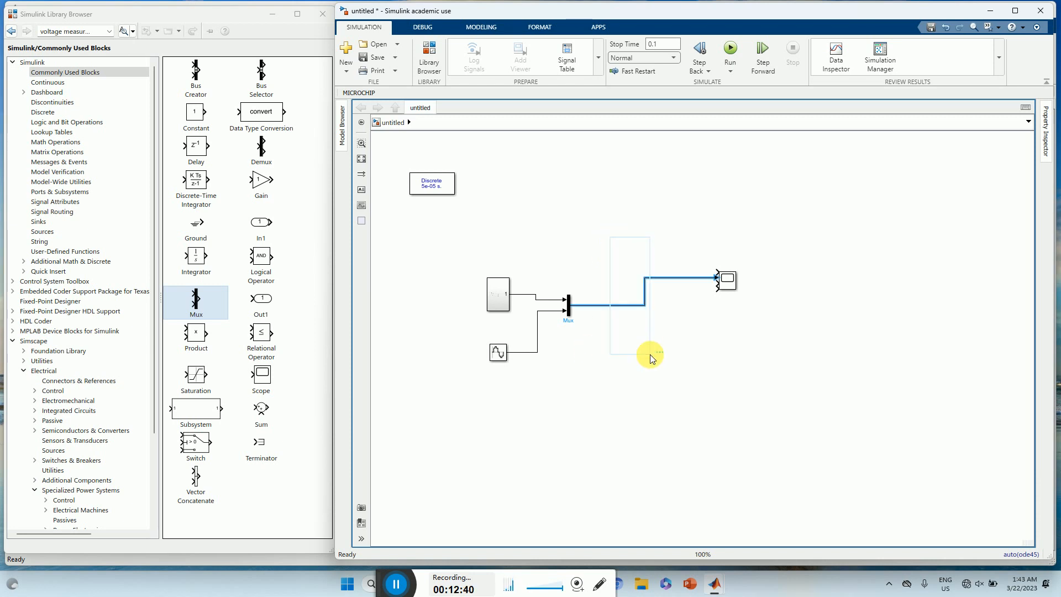
{"action": "key", "text": "Delete"}
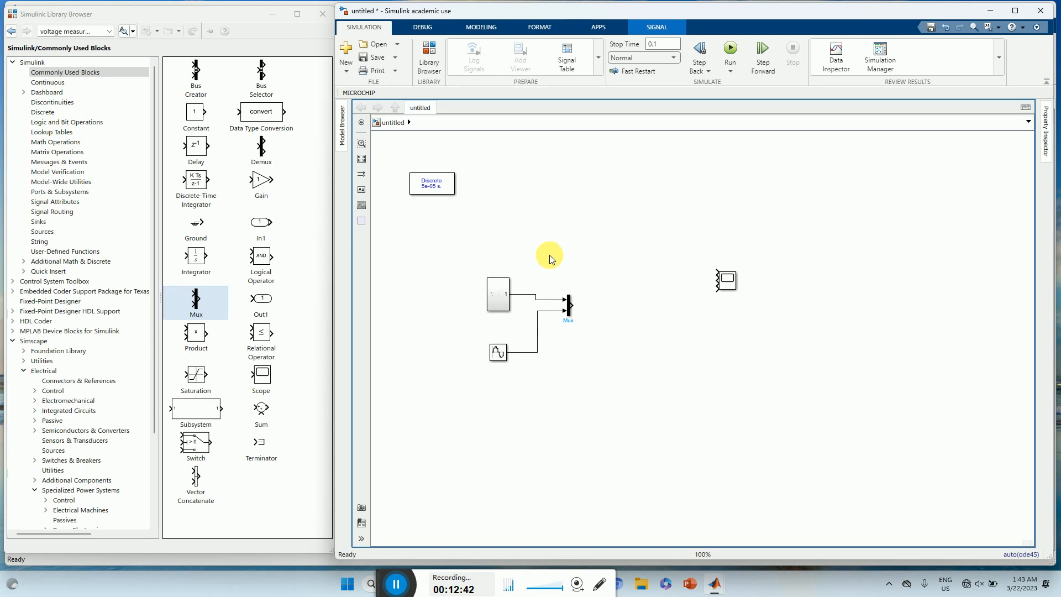
{"action": "left_click_drag", "start_coordinate": [549, 256], "coordinate": [588, 343]}
{"action": "key", "text": "Delete"}
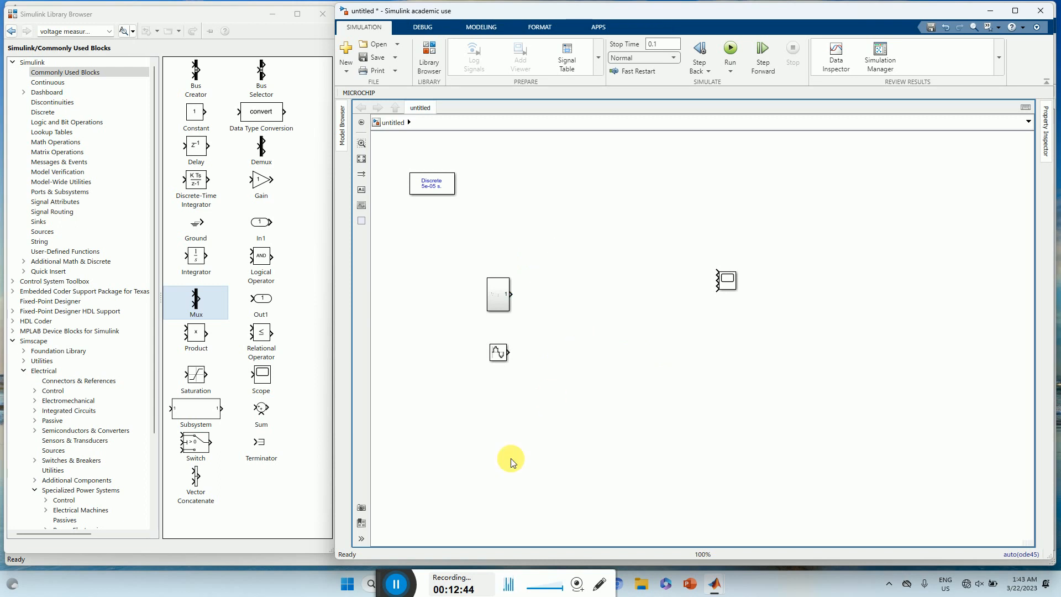
{"action": "left_click", "coordinate": [396, 584]}
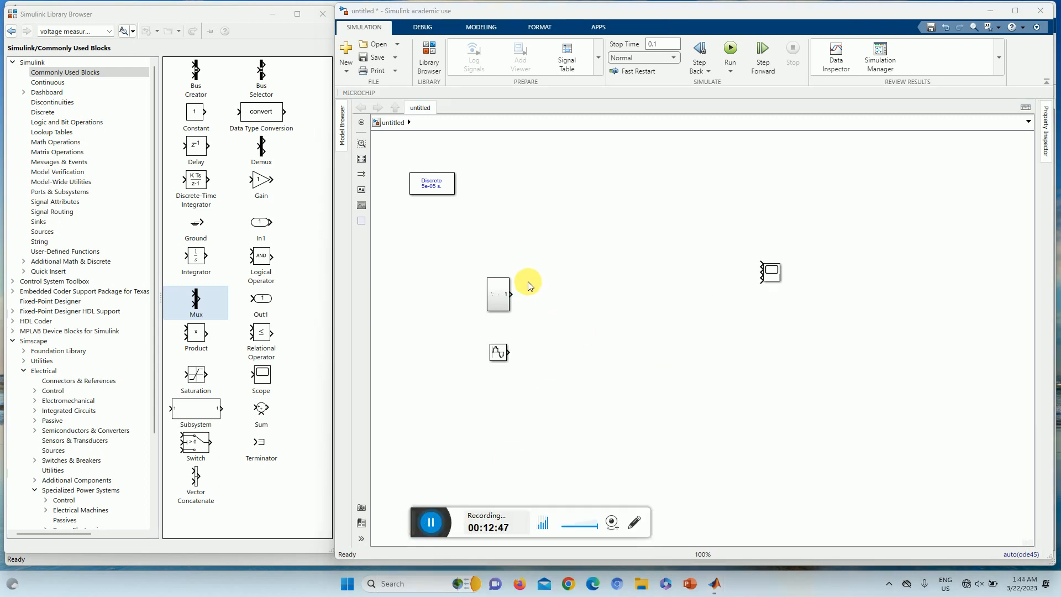
Move the Subsystem and Sine Wave closer to the Discrete block, and stretch the Scope taller at the far side of the canvas.
{"action": "left_click_drag", "start_coordinate": [501, 301], "coordinate": [471, 260]}
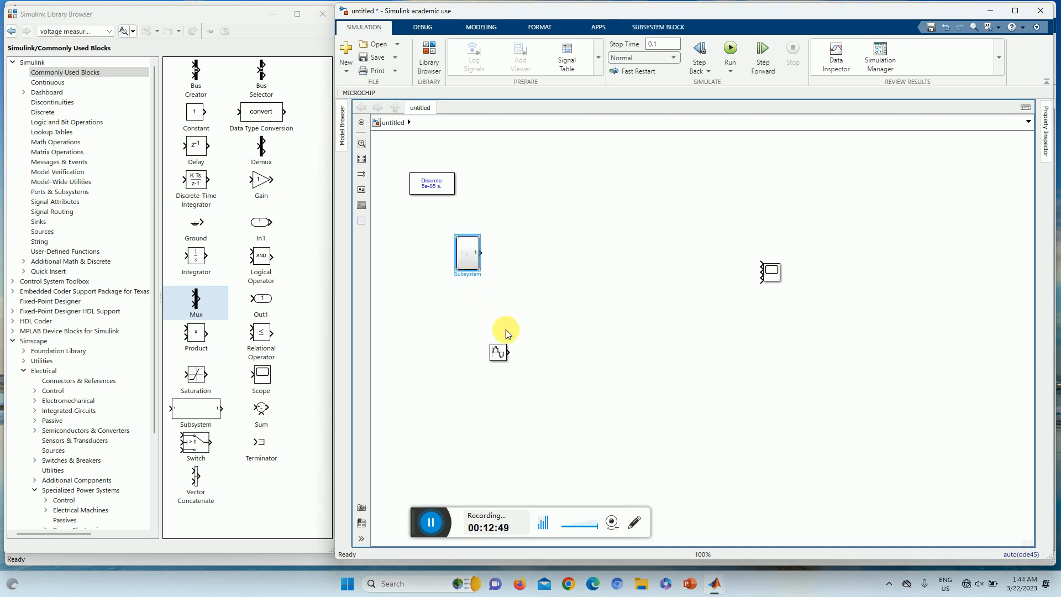
{"action": "left_click_drag", "start_coordinate": [500, 353], "coordinate": [467, 326]}
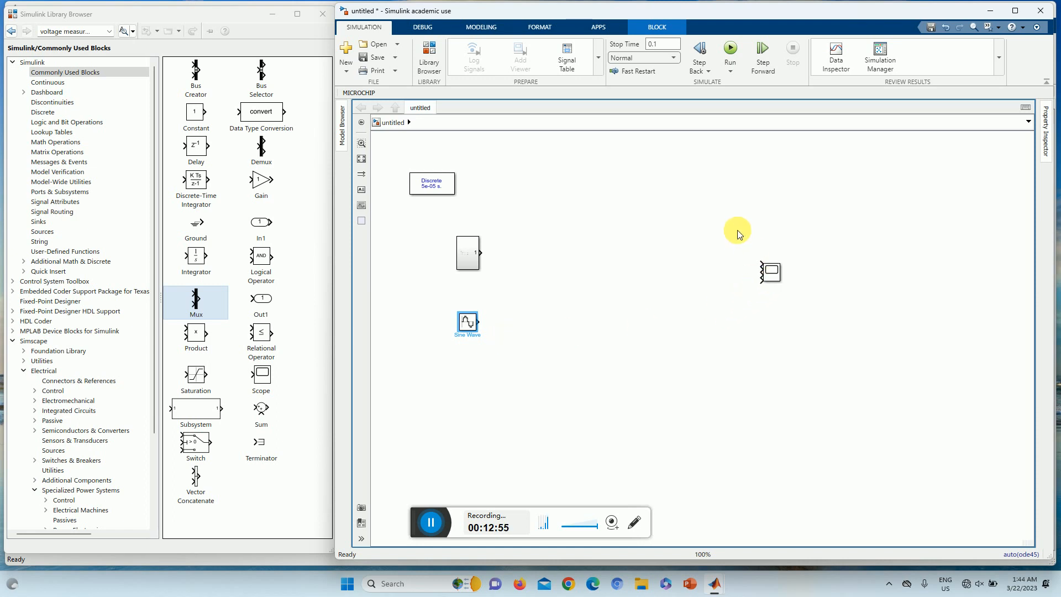
{"action": "left_click_drag", "start_coordinate": [772, 276], "coordinate": [972, 358]}
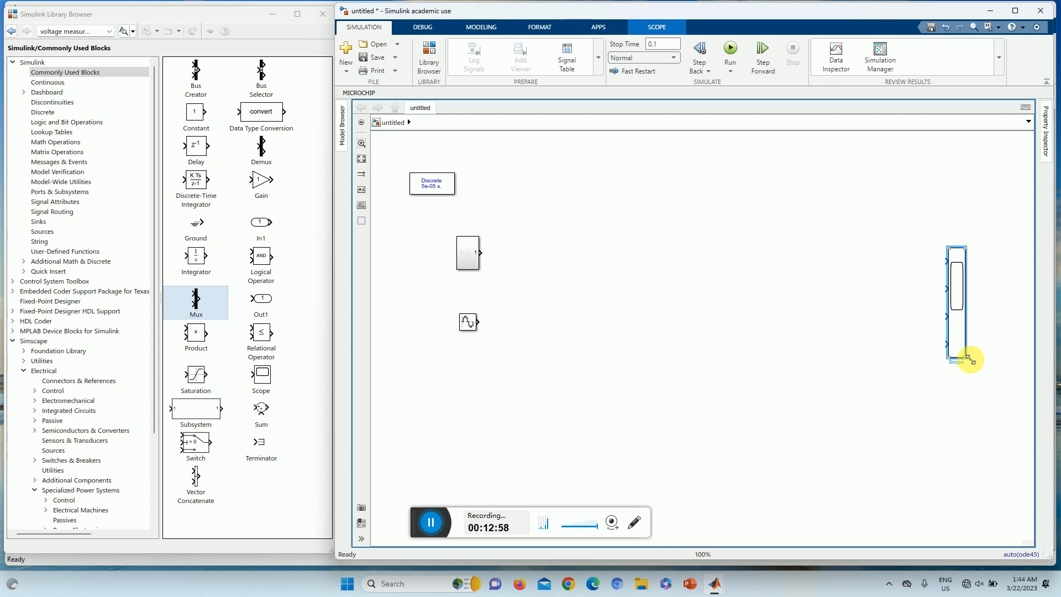
{"action": "left_click_drag", "start_coordinate": [955, 304], "coordinate": [977, 304]}
{"action": "left_click", "coordinate": [546, 410]}
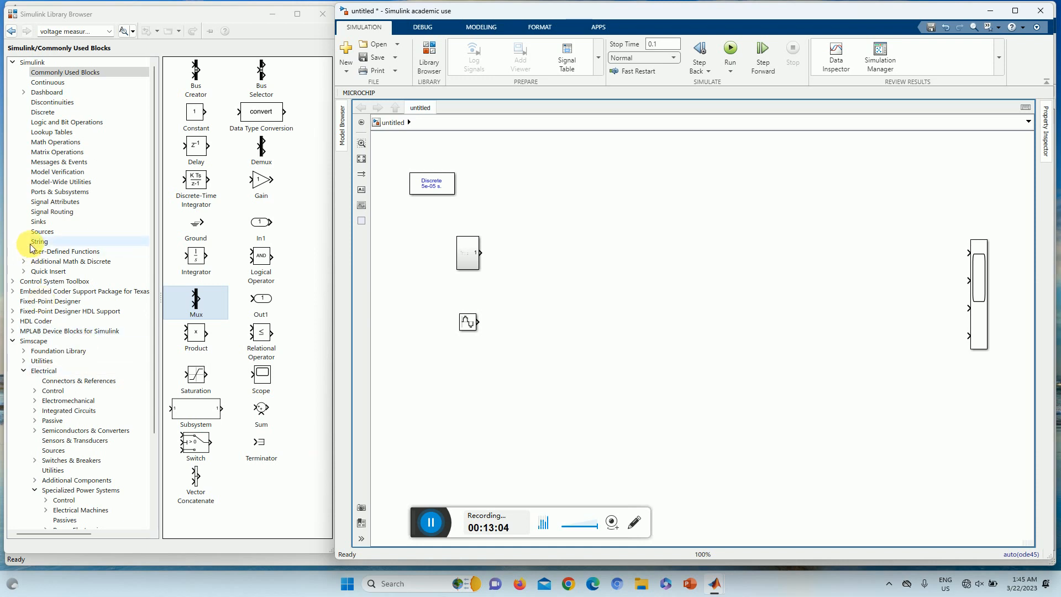
Add a Mosfet block from the Specialized Power Systems Power Electronics library between the sources and the Scope.
{"action": "scroll", "coordinate": [71, 475], "scroll_direction": "down", "scroll_amount": 2}
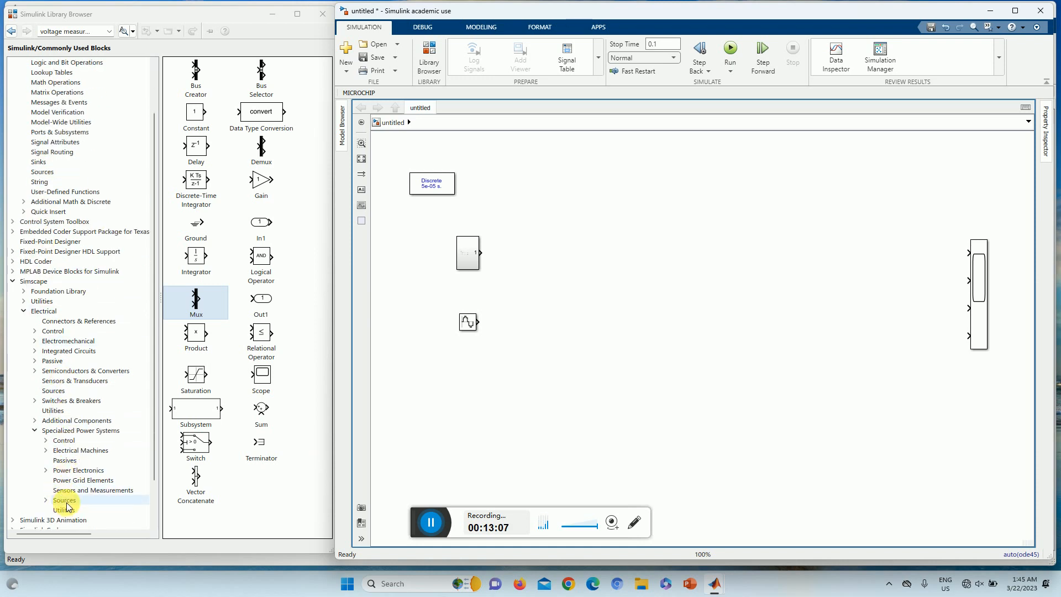
{"action": "left_click", "coordinate": [71, 471]}
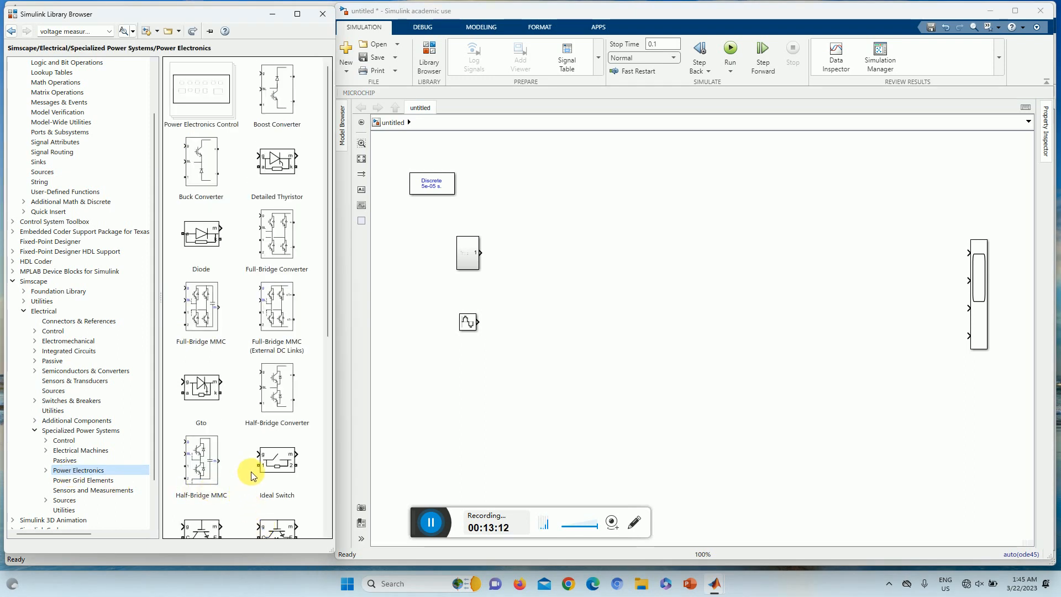
{"action": "scroll", "coordinate": [252, 477], "scroll_direction": "down", "scroll_amount": 2}
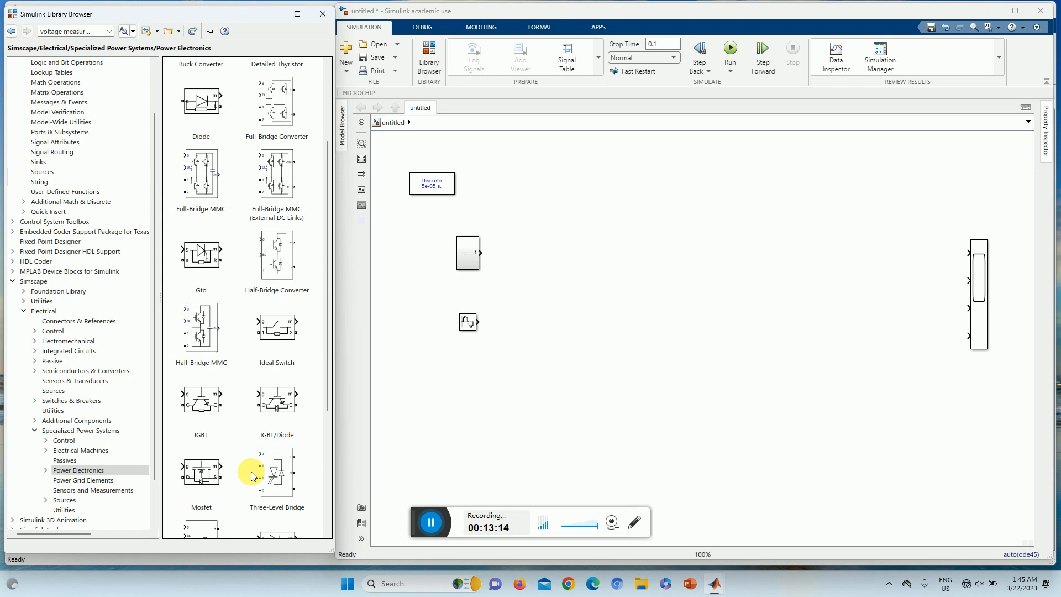
{"action": "left_click", "coordinate": [200, 400]}
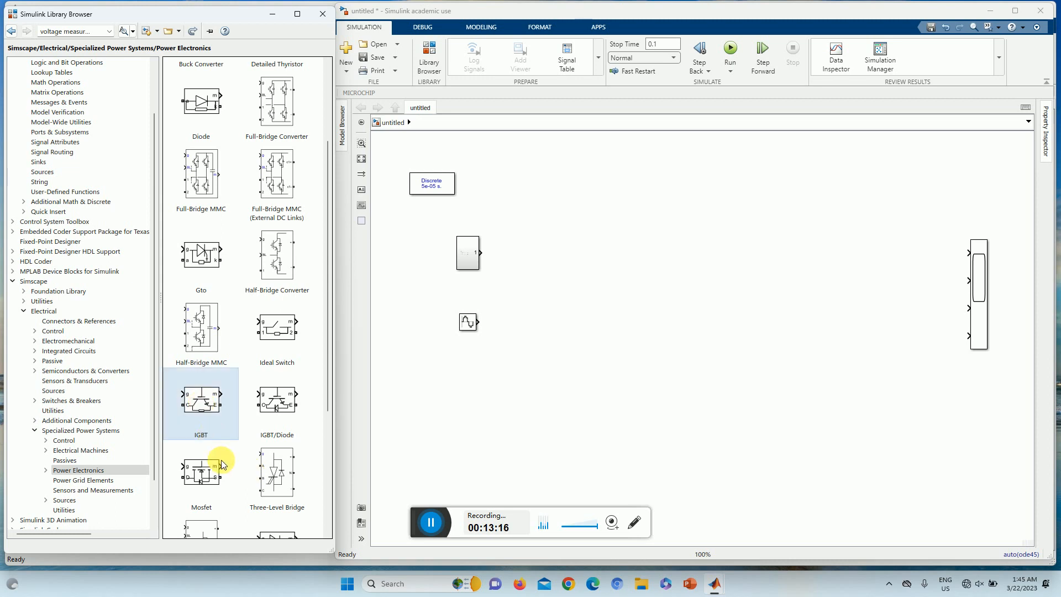
{"action": "scroll", "coordinate": [221, 463], "scroll_direction": "down", "scroll_amount": 1}
{"action": "left_click_drag", "start_coordinate": [207, 444], "coordinate": [657, 234]}
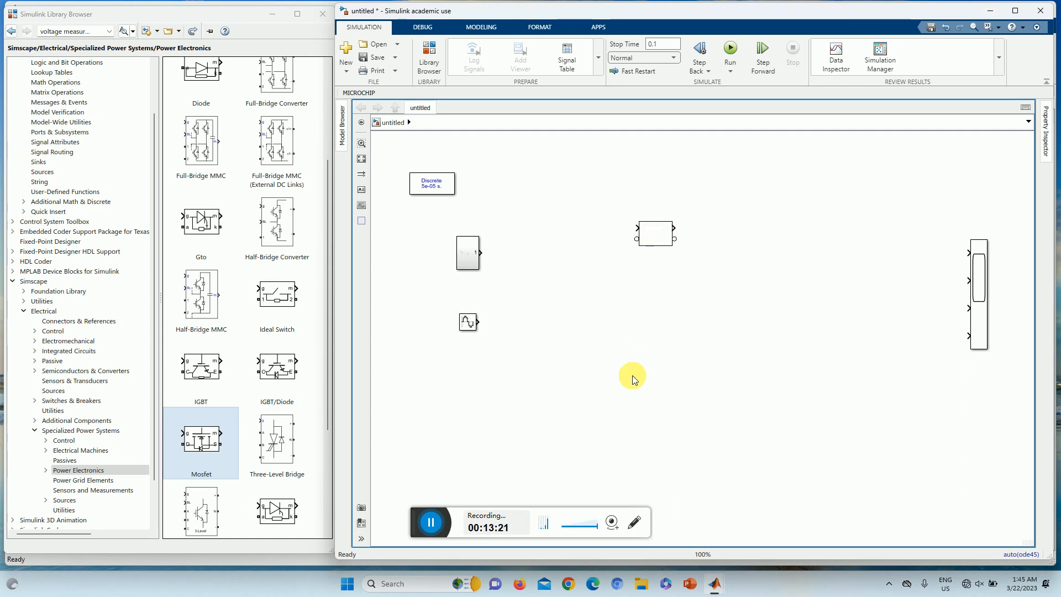
Rotate the Mosfet clockwise by 270 degrees so it stands vertically with its gate port at the lower end.
{"action": "left_click", "coordinate": [656, 242]}
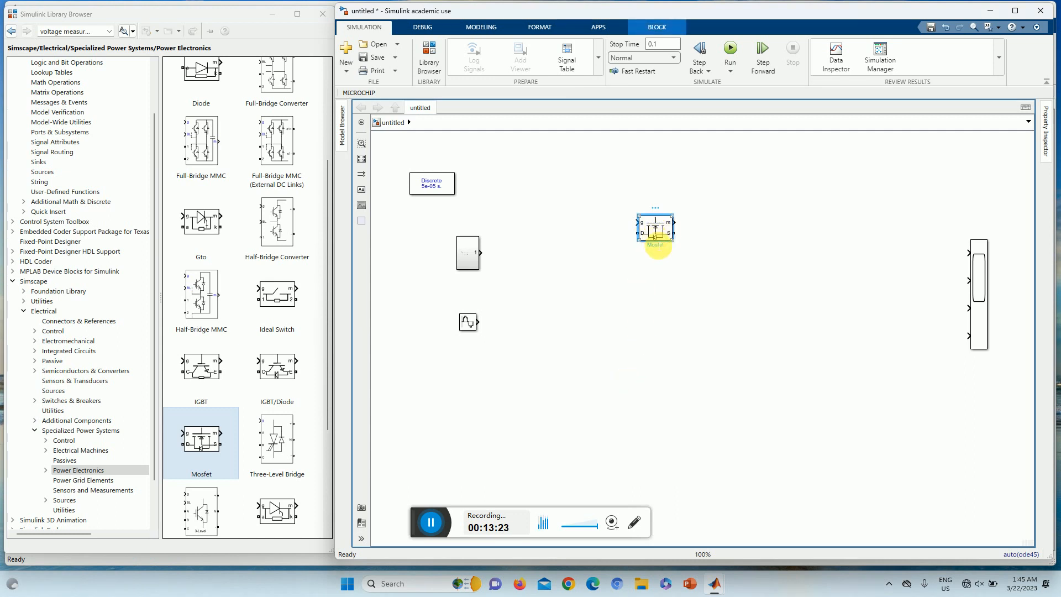
{"action": "key", "text": "ctrl+r"}
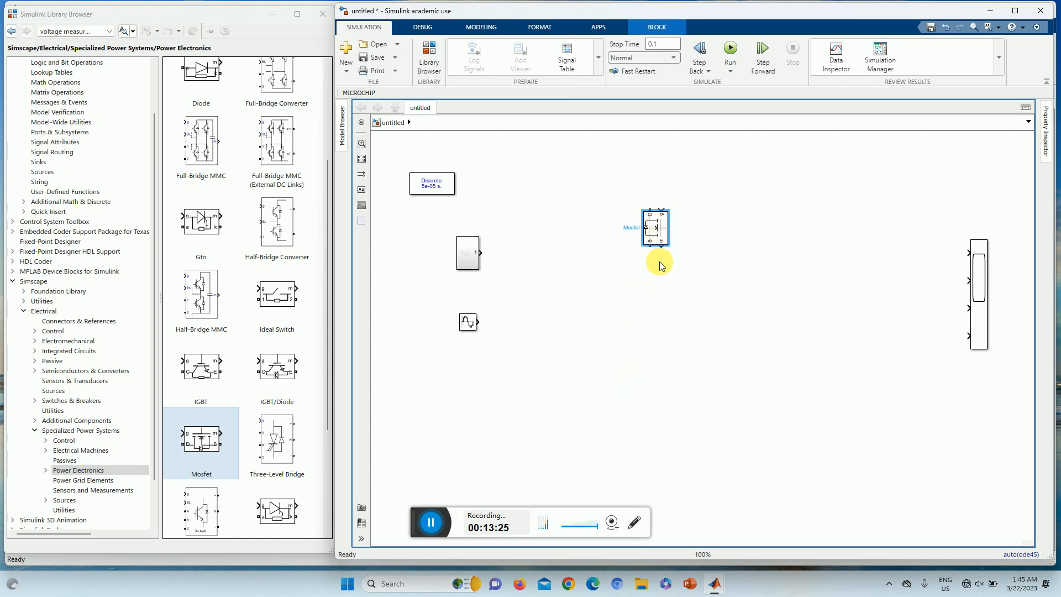
{"action": "key", "text": "ctrl+r"}
{"action": "key", "text": "ctrl+r"}
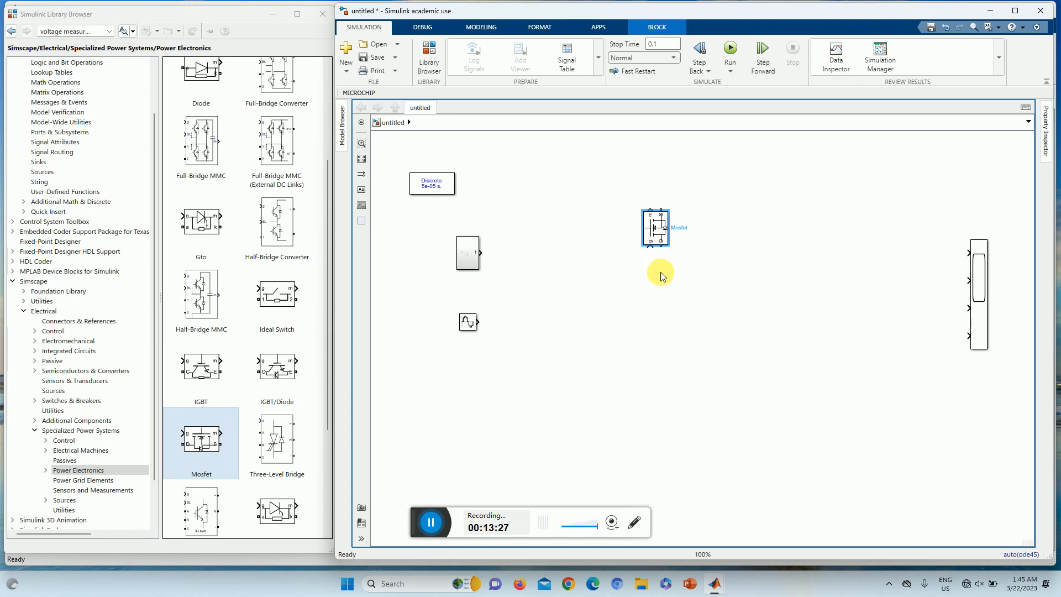
{"action": "left_click", "coordinate": [662, 269]}
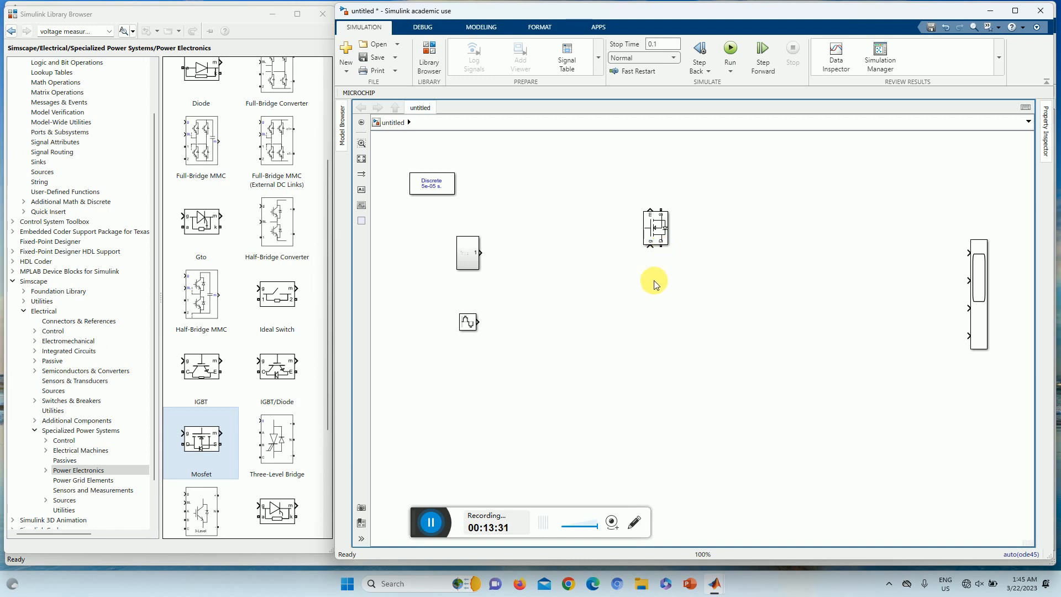
{"action": "left_click", "coordinate": [658, 238]}
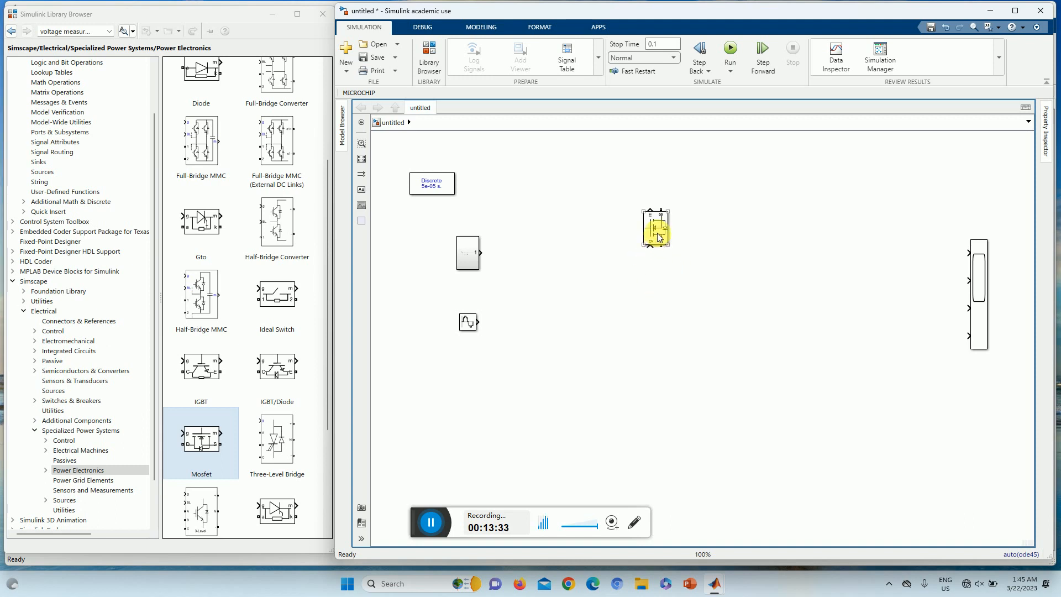
Flip the vertically placed Mosfet horizontally so its gate port lies on the side facing the Scope.
{"action": "left_click", "coordinate": [602, 312]}
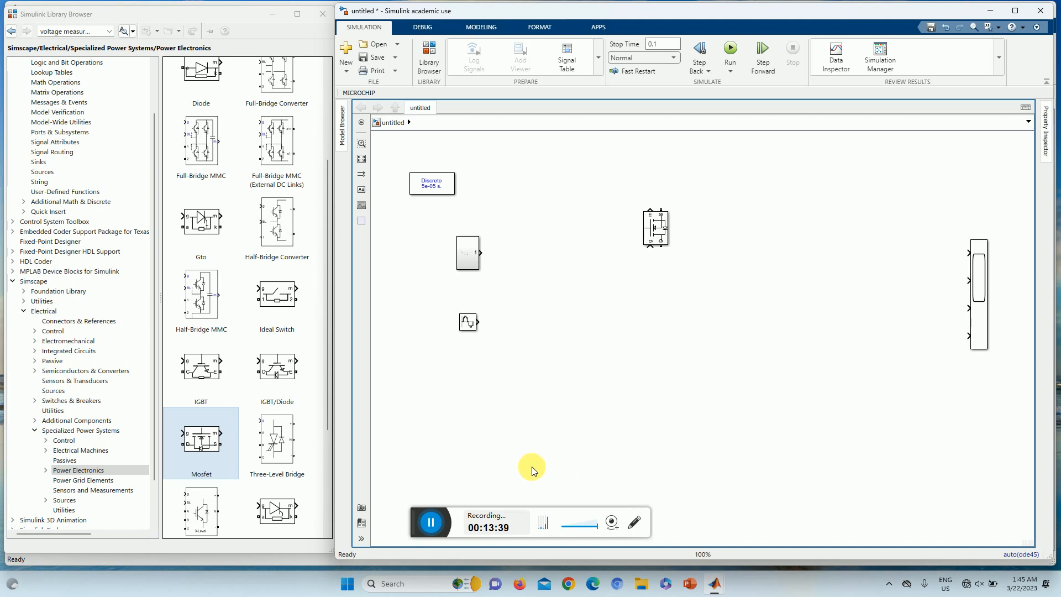
{"action": "left_click", "coordinate": [657, 237]}
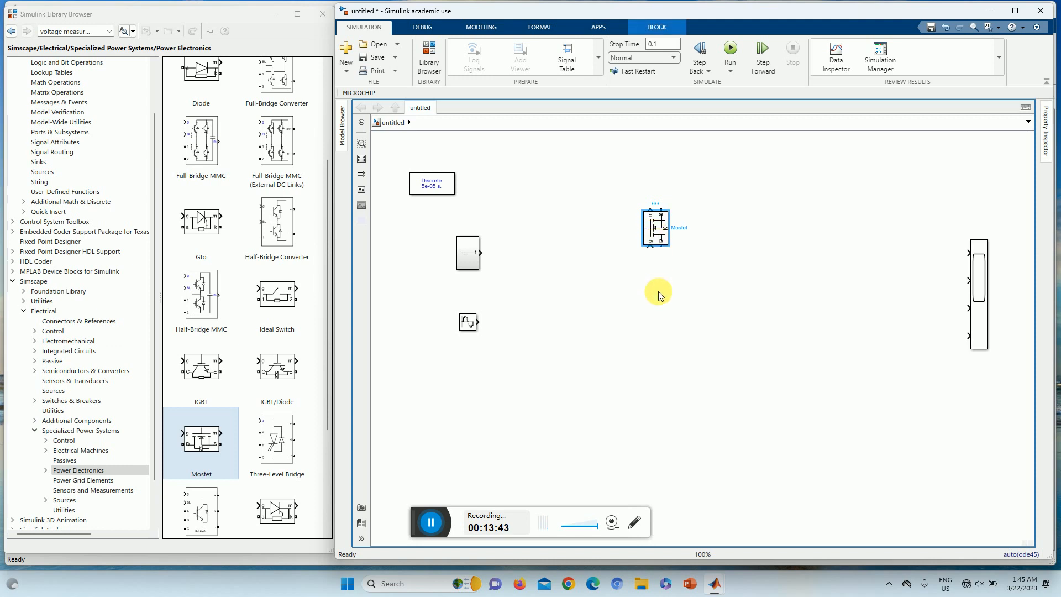
{"action": "key", "text": "ctrl+i"}
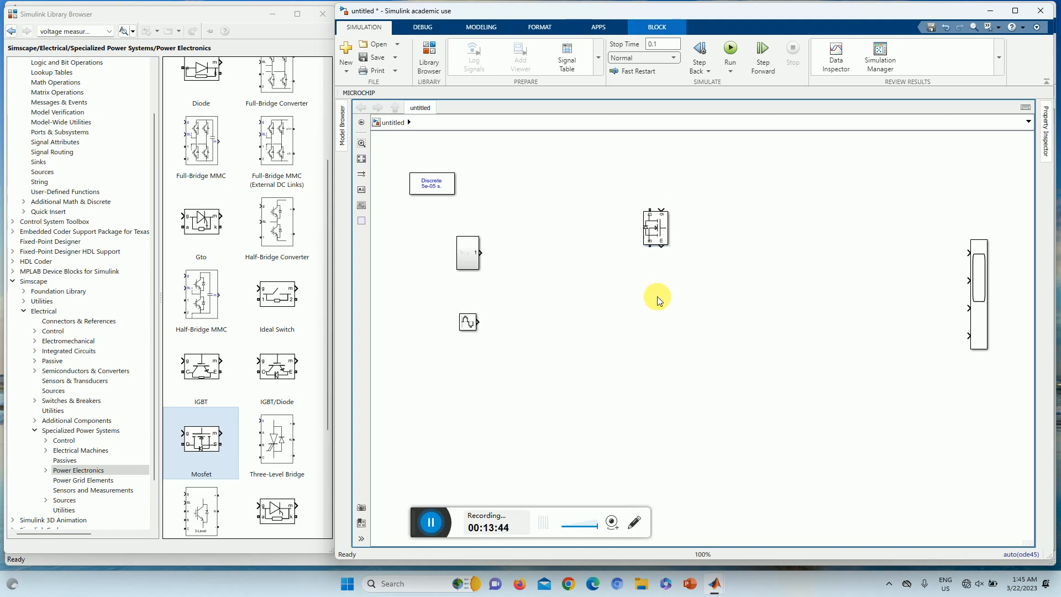
{"action": "left_click", "coordinate": [654, 304]}
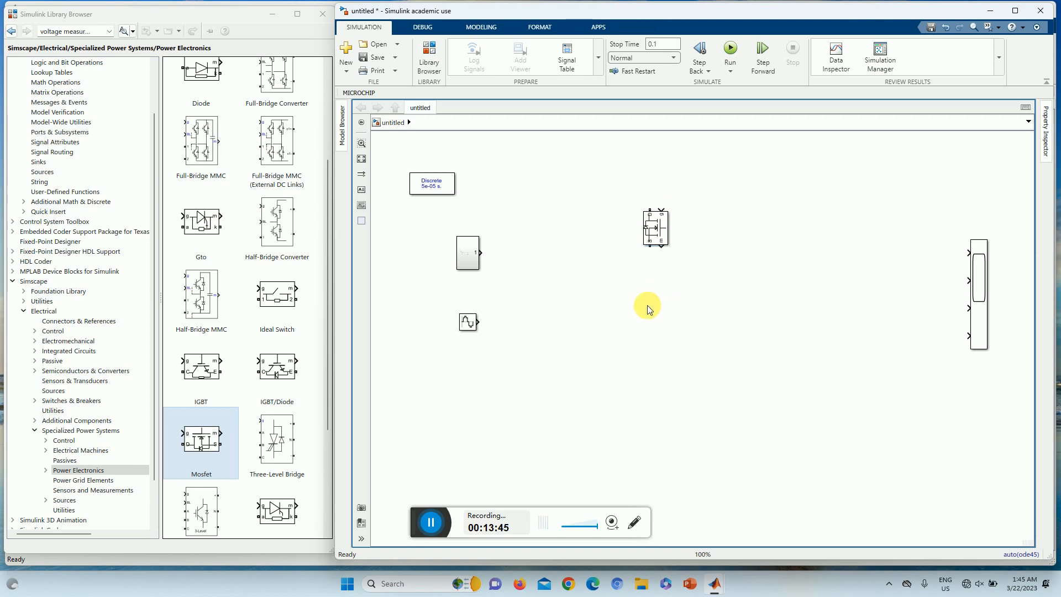
Turn off the Mosfet's measurement port in its block parameters.
{"action": "double_click", "coordinate": [654, 231]}
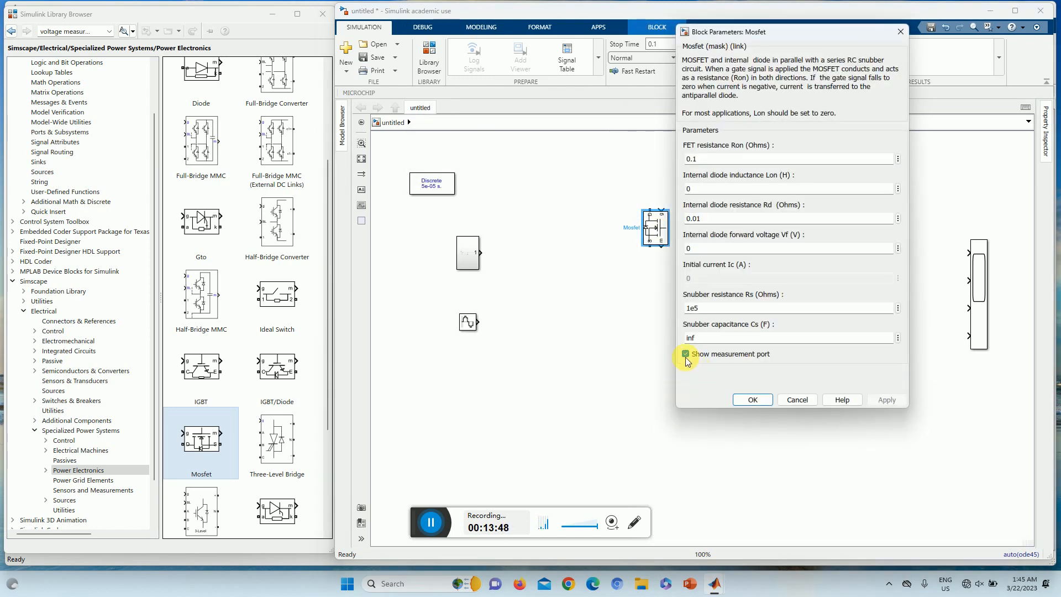
{"action": "left_click", "coordinate": [686, 355]}
{"action": "left_click", "coordinate": [890, 403]}
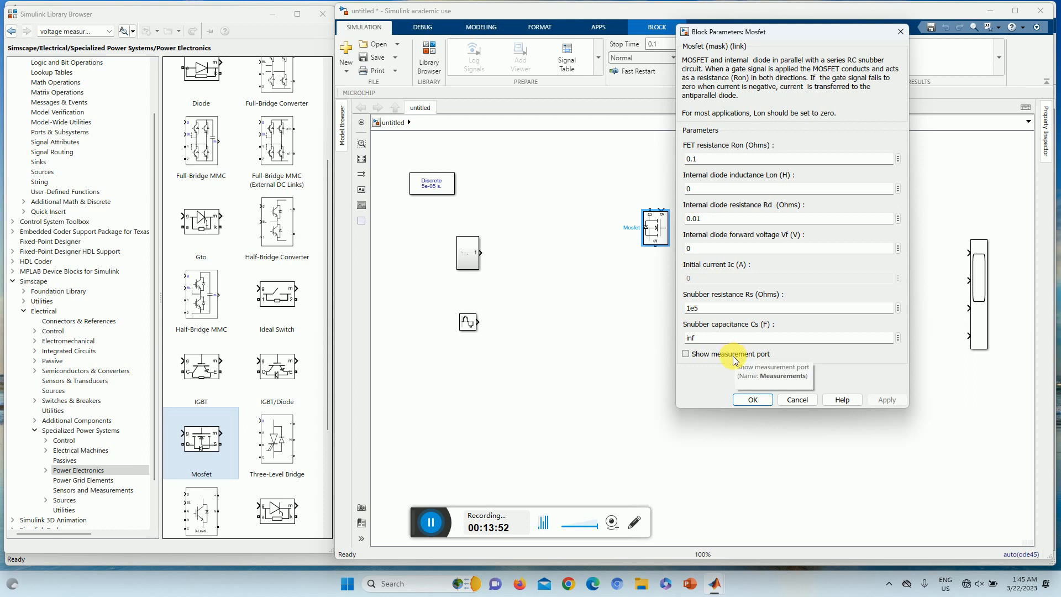
{"action": "left_click", "coordinate": [752, 400]}
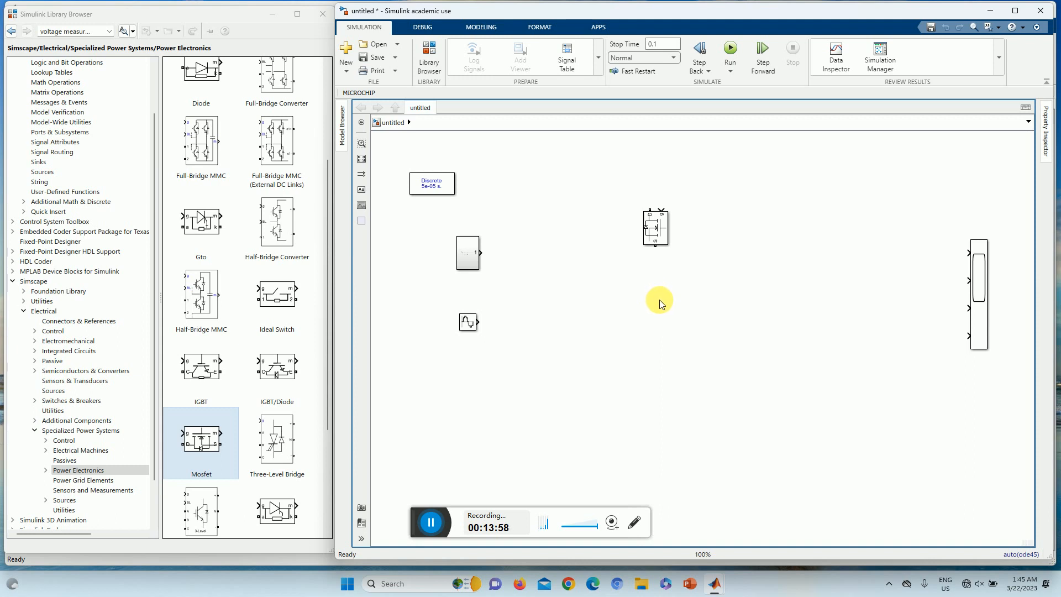
{"action": "left_click", "coordinate": [663, 232]}
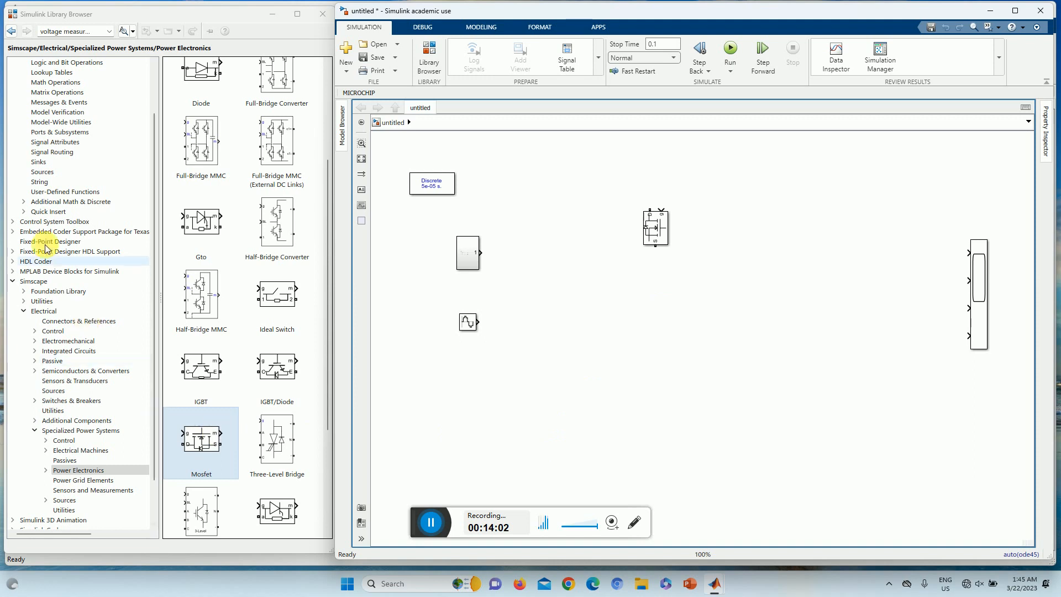
Add a DC Voltage Source from the Specialized Power Systems Sources library beside the Mosfet and wire its positive terminal to the drain.
{"action": "left_click", "coordinate": [63, 502]}
{"action": "left_click", "coordinate": [203, 272]}
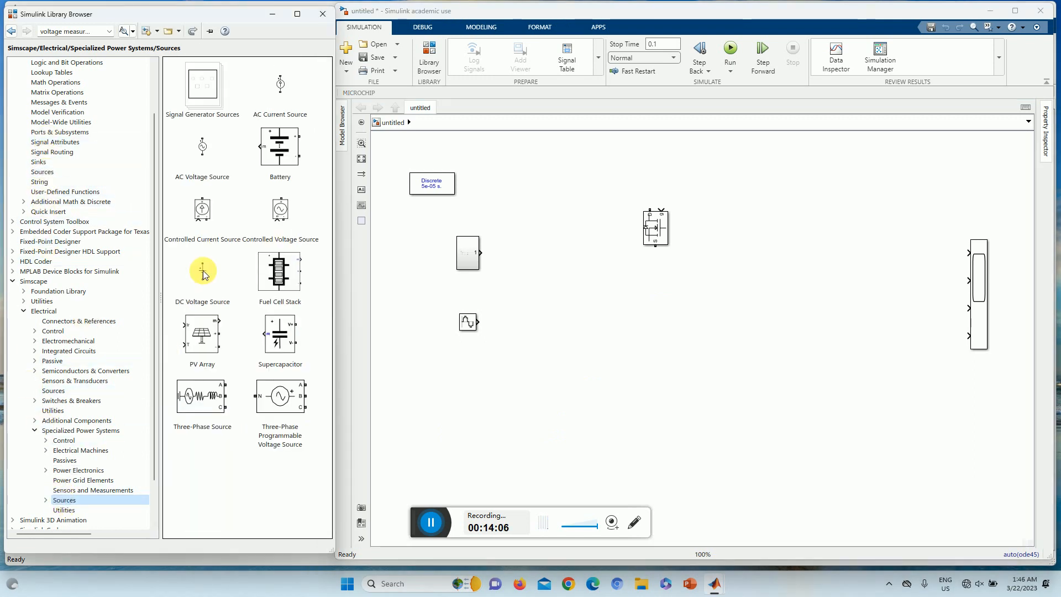
{"action": "left_click_drag", "start_coordinate": [203, 274], "coordinate": [651, 211]}
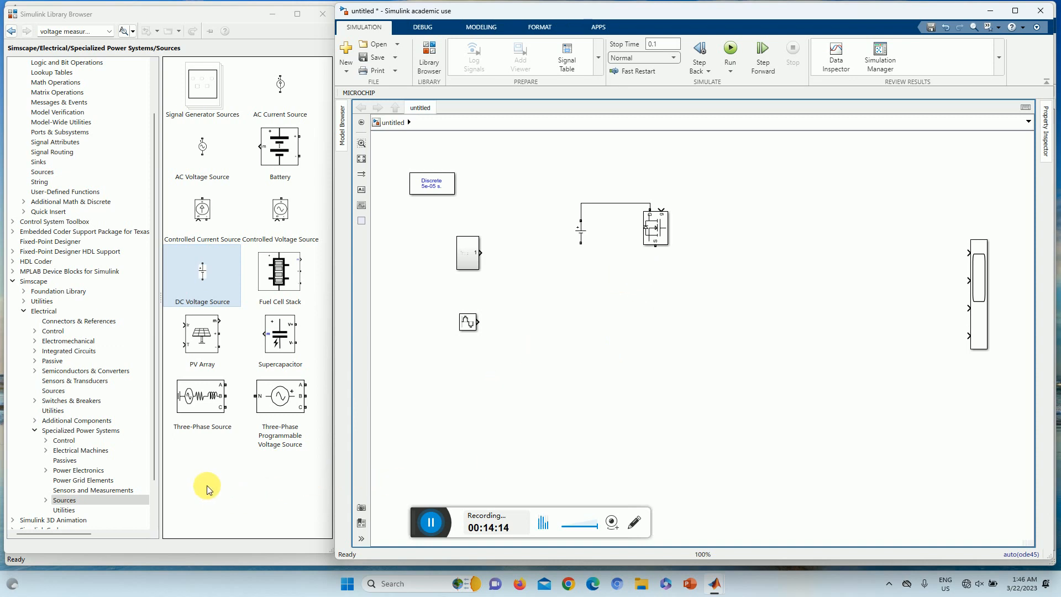
Add a Series RLC Branch from the Passives library, rotate it vertical, and place it below the Mosfet connected to the source terminal.
{"action": "left_click", "coordinate": [77, 461]}
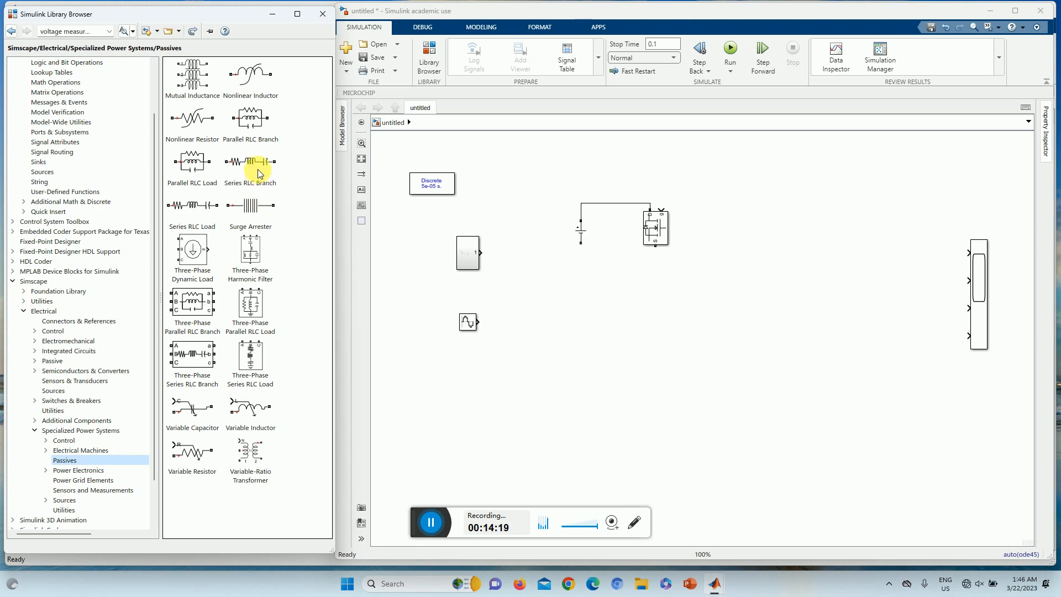
{"action": "left_click_drag", "start_coordinate": [251, 162], "coordinate": [678, 244]}
{"action": "left_click_drag", "start_coordinate": [752, 285], "coordinate": [702, 289]}
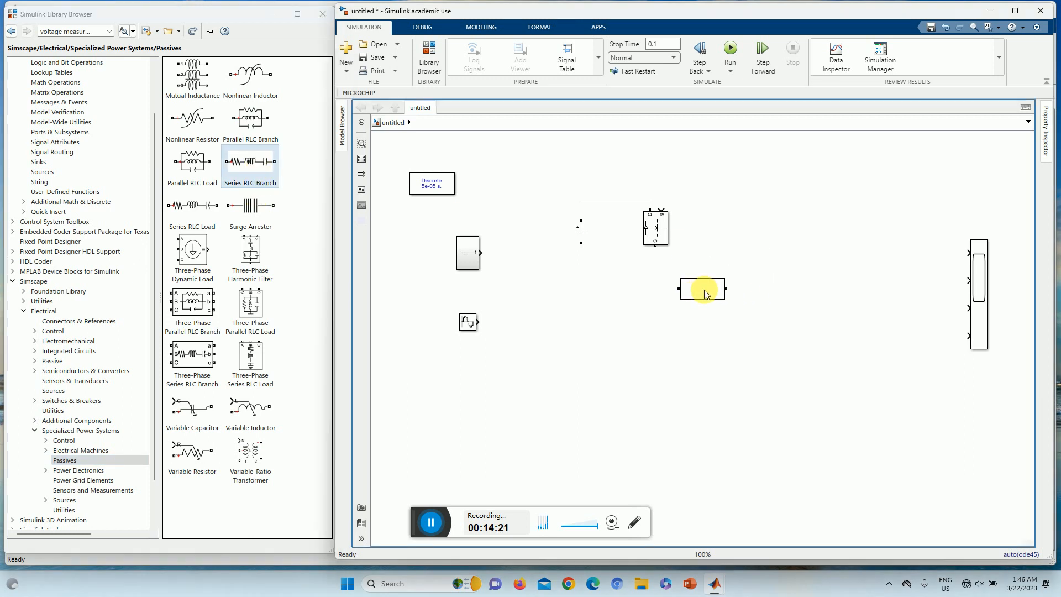
{"action": "key", "text": "ctrl+r"}
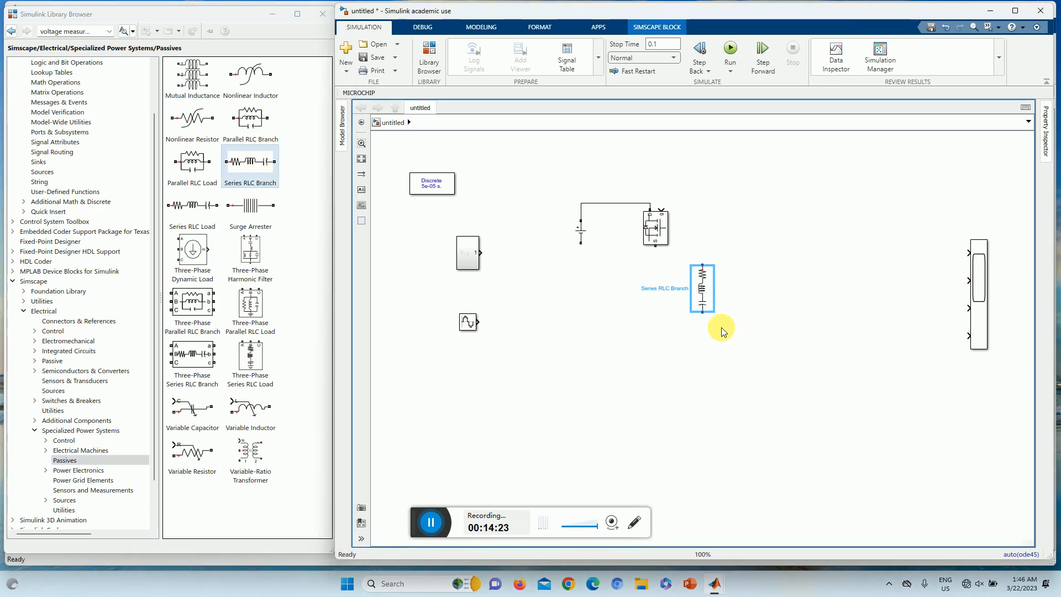
{"action": "left_click_drag", "start_coordinate": [698, 293], "coordinate": [657, 248]}
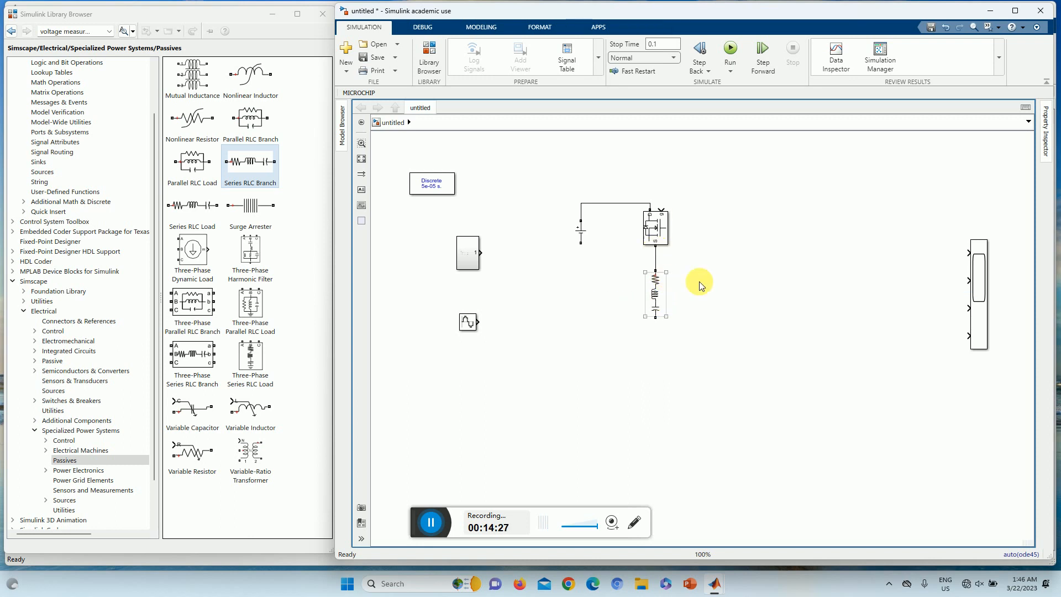
Set the Series RLC Branch's branch type to R so it acts as a pure resistor.
{"action": "double_click", "coordinate": [657, 308]}
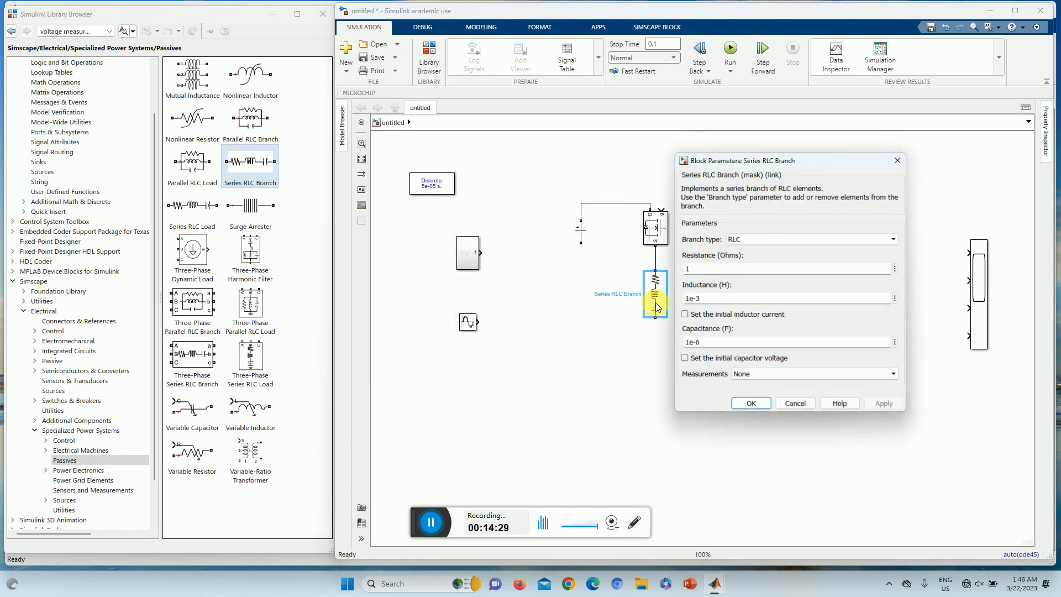
{"action": "left_click", "coordinate": [756, 240]}
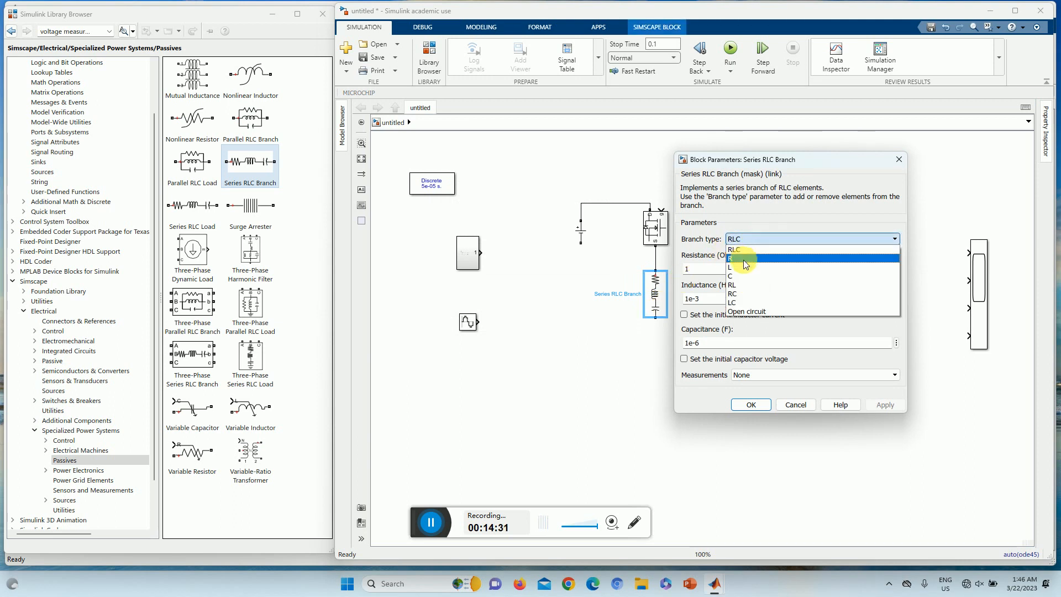
{"action": "left_click", "coordinate": [744, 260]}
{"action": "double_click", "coordinate": [687, 269]}
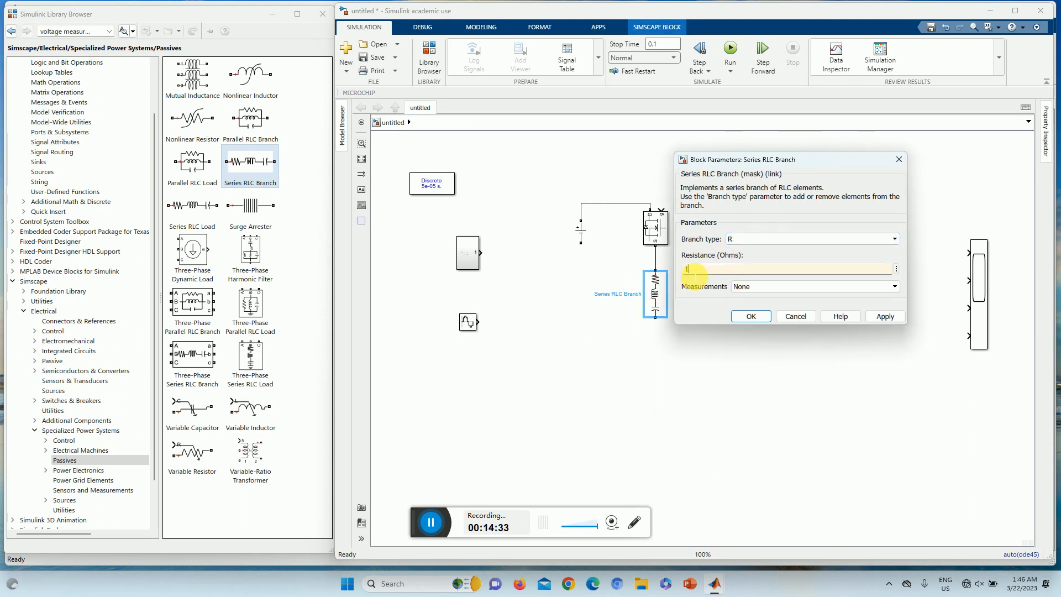
{"action": "left_click", "coordinate": [752, 316]}
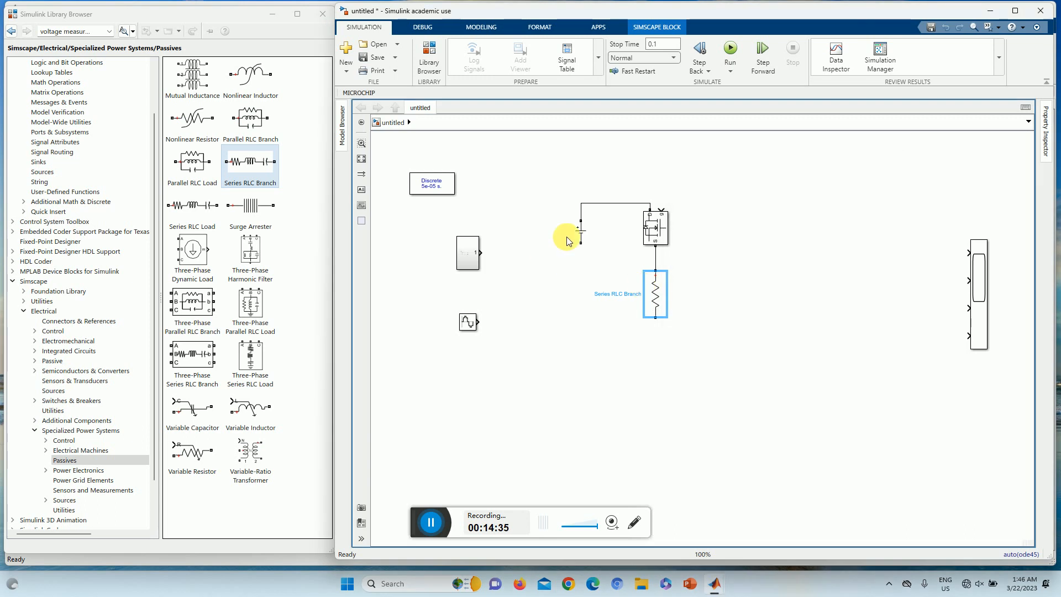
Review the DC Voltage Source parameters and wire the resistor's free end back to the source's negative terminal.
{"action": "double_click", "coordinate": [581, 233]}
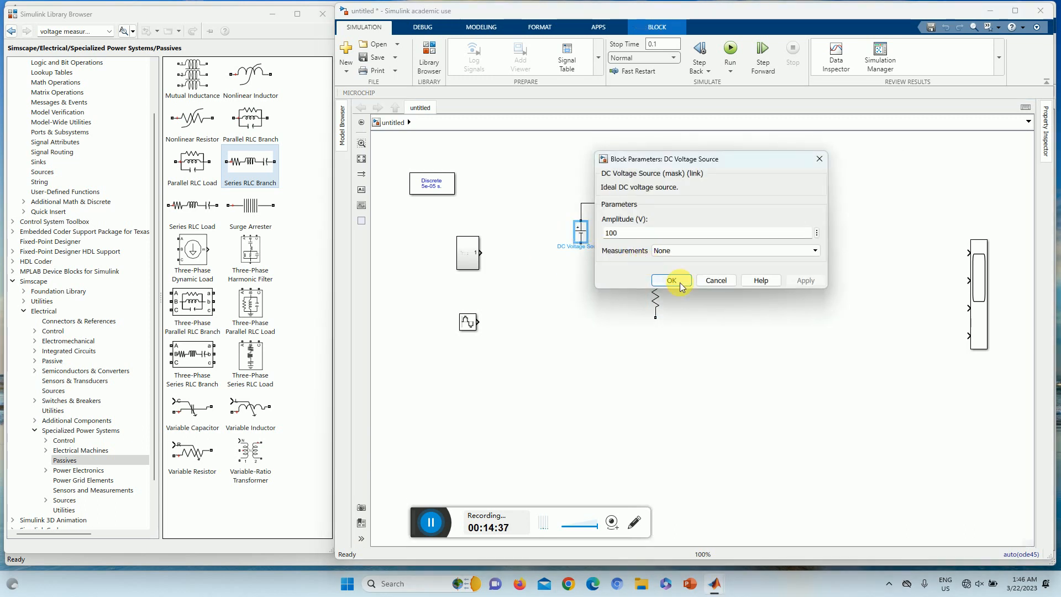
{"action": "left_click", "coordinate": [672, 281]}
{"action": "left_click_drag", "start_coordinate": [657, 321], "coordinate": [580, 244]}
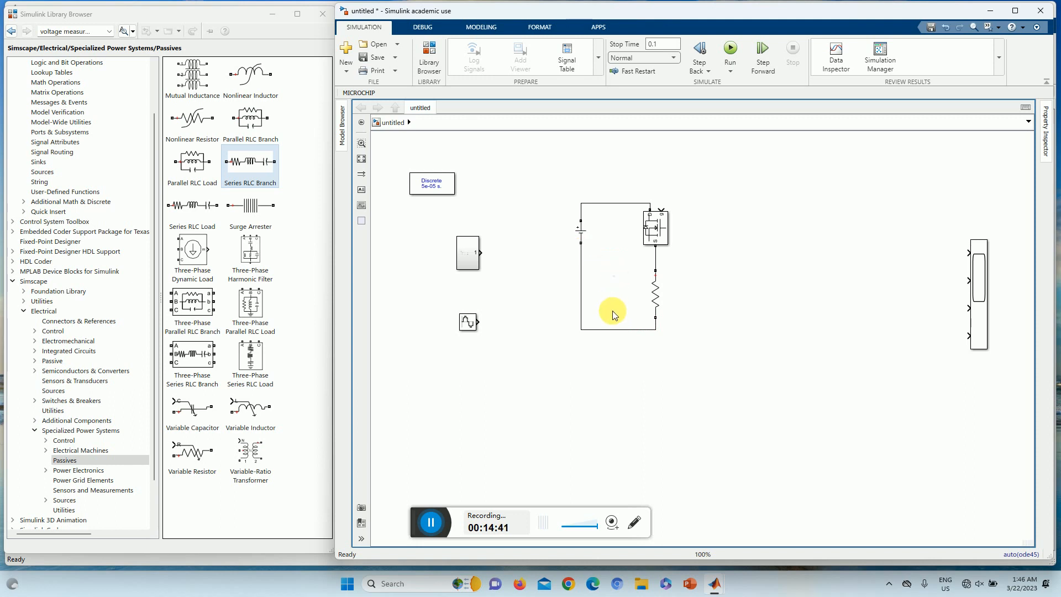
Add a Current Measurement block from the Sensors and Measurements library above the circuit.
{"action": "left_click", "coordinate": [71, 490]}
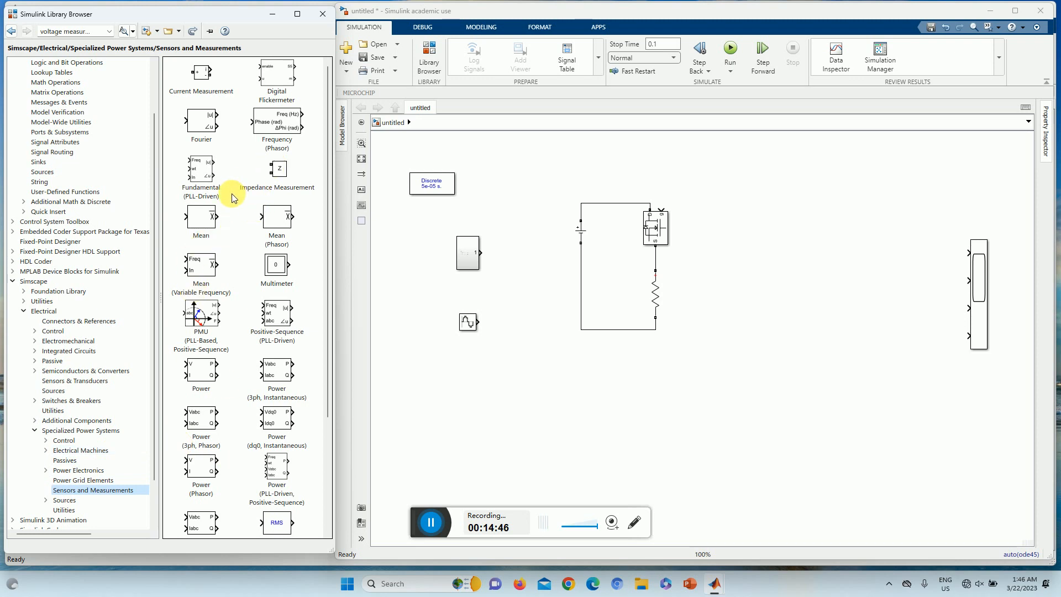
{"action": "left_click", "coordinate": [214, 82]}
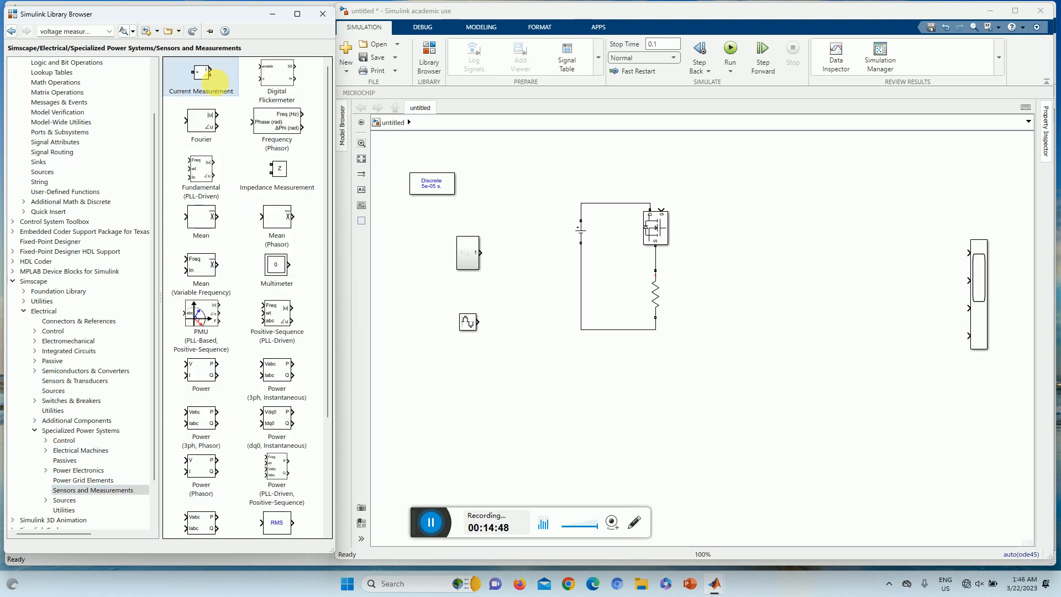
{"action": "left_click_drag", "start_coordinate": [602, 168], "coordinate": [602, 167]}
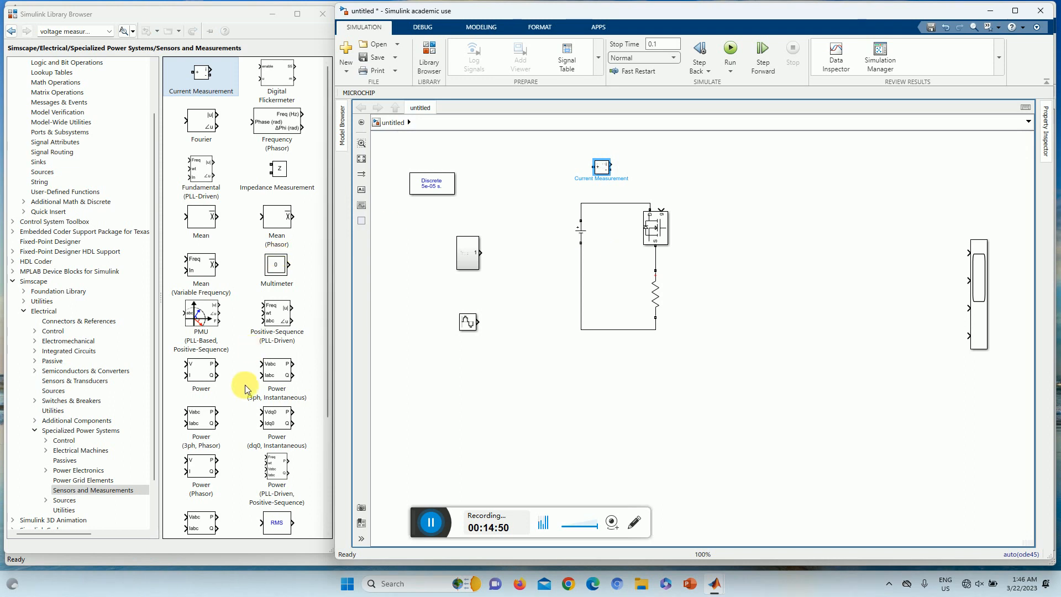
Add a Voltage Measurement block beside the resistor and wire its two inputs across the resistor.
{"action": "scroll", "coordinate": [247, 409], "scroll_direction": "down", "scroll_amount": 3}
{"action": "left_click_drag", "start_coordinate": [202, 516], "coordinate": [598, 359]}
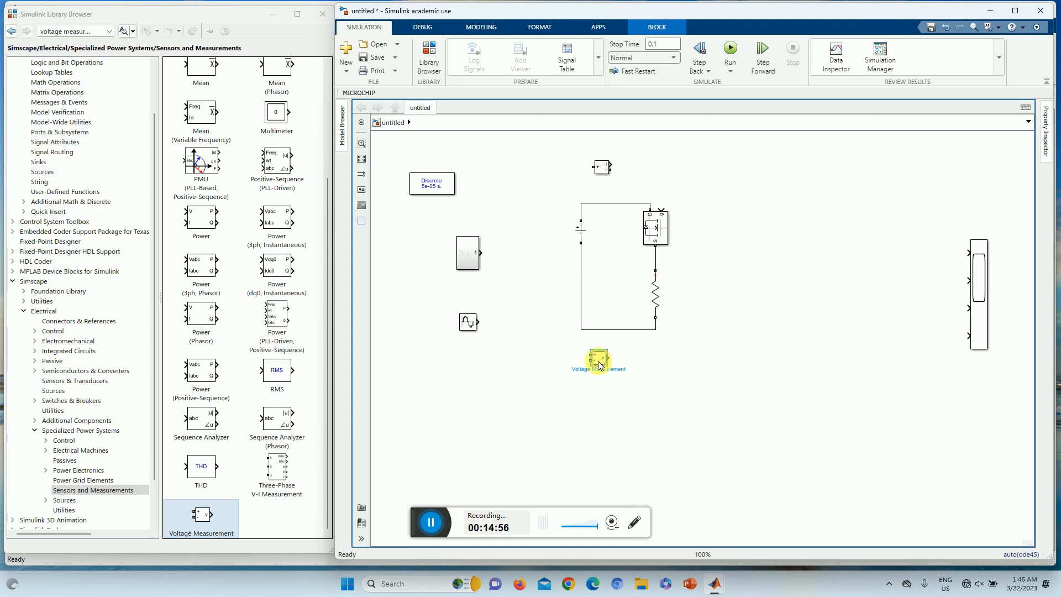
{"action": "left_click_drag", "start_coordinate": [598, 365], "coordinate": [656, 263]}
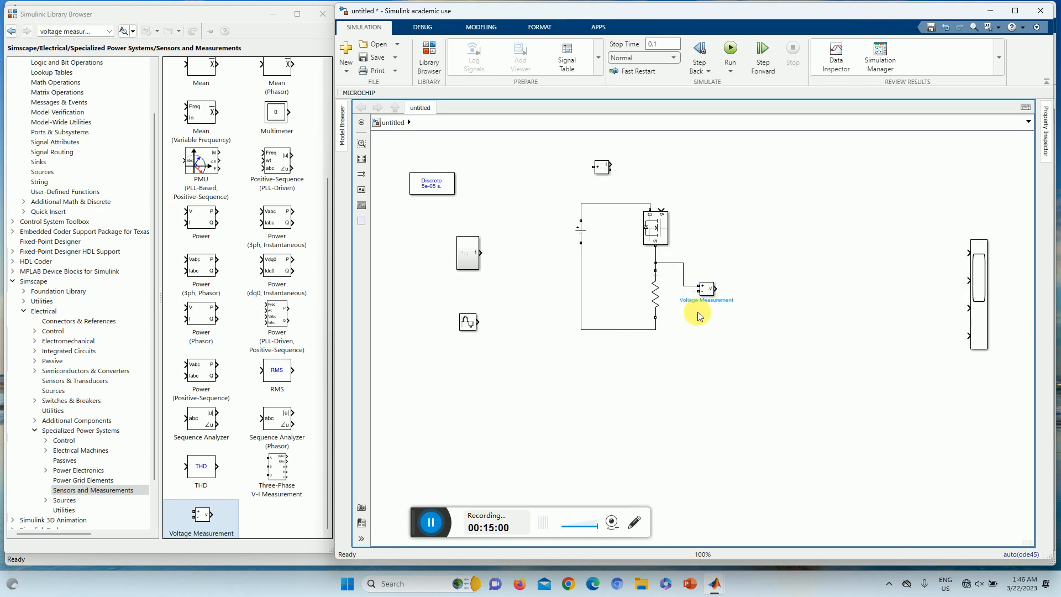
{"action": "mouse_move", "coordinate": [698, 293]}
{"action": "left_mouse_down"}
{"action": "mouse_move", "coordinate": [662, 324]}
{"action": "mouse_move", "coordinate": [657, 357]}
{"action": "mouse_move", "coordinate": [669, 339]}
{"action": "mouse_move", "coordinate": [657, 325]}
{"action": "left_mouse_up"}
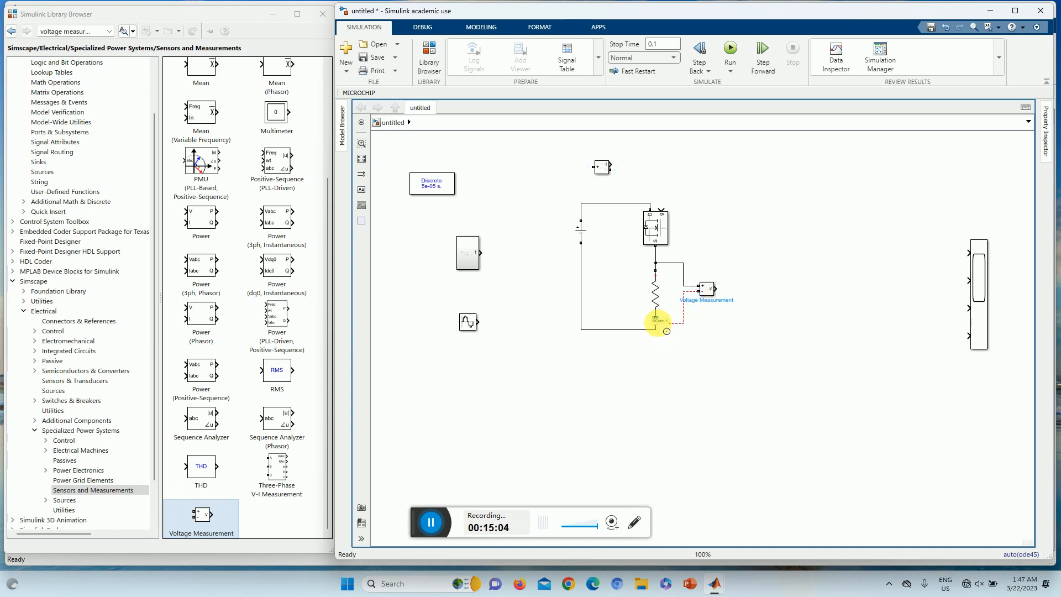
Replace the line between the DC source and the Mosfet drain with a connection through the Current Measurement block.
{"action": "left_click", "coordinate": [609, 203]}
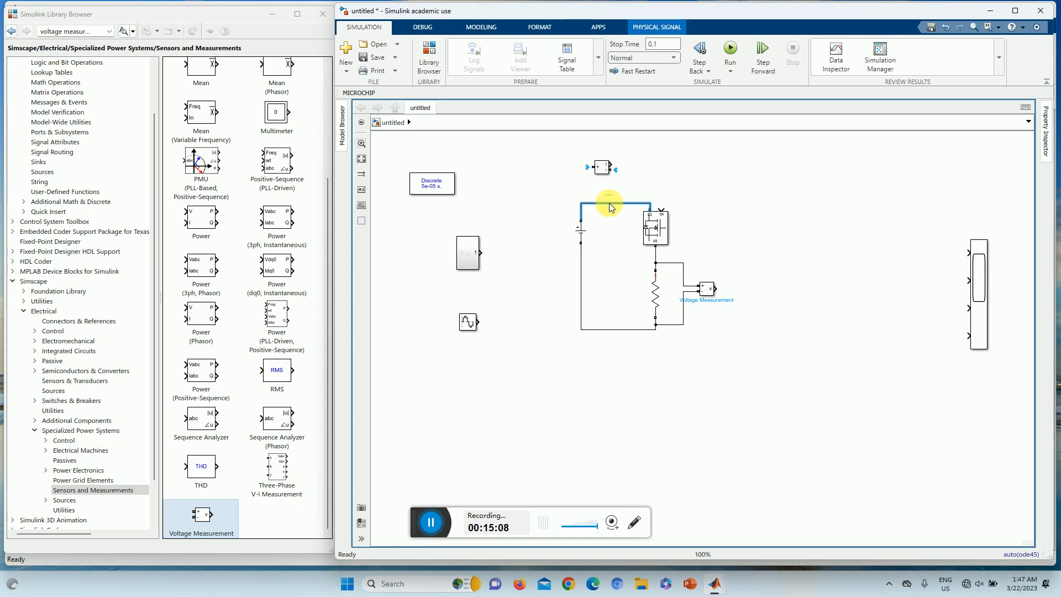
{"action": "key", "text": "Delete"}
{"action": "left_click_drag", "start_coordinate": [581, 222], "coordinate": [650, 211]}
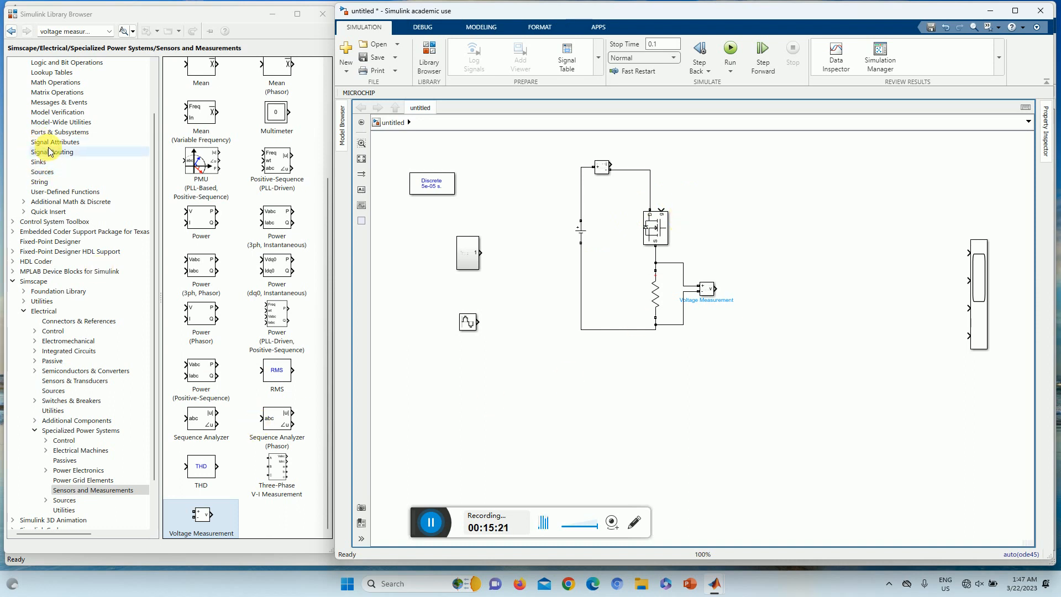
Add a Pulse Generator from the Simulink Sources library above the circuit, near the Current Measurement block.
{"action": "left_click", "coordinate": [42, 172]}
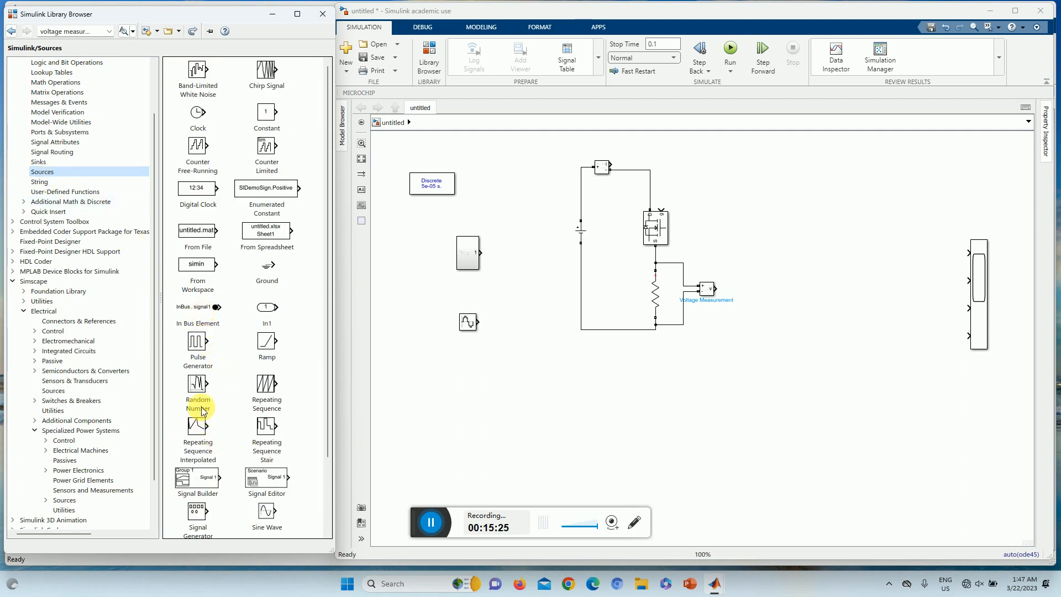
{"action": "left_click_drag", "start_coordinate": [195, 346], "coordinate": [534, 153]}
Set the Pulse Generator's period to 0.02 s and connect its output to the Mosfet's gate.
{"action": "double_click", "coordinate": [534, 154]}
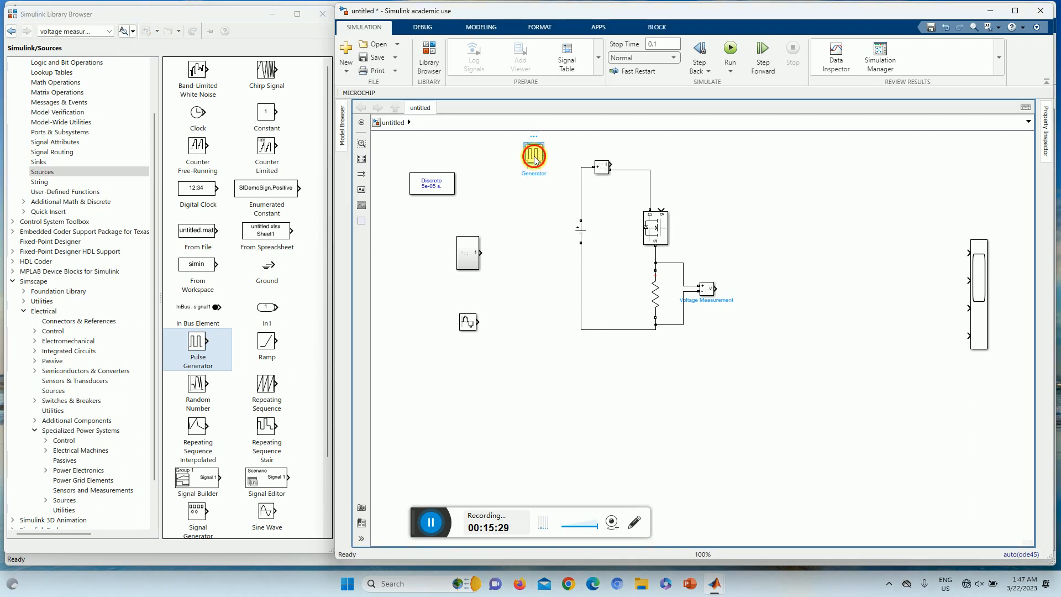
{"action": "left_click", "coordinate": [585, 256]}
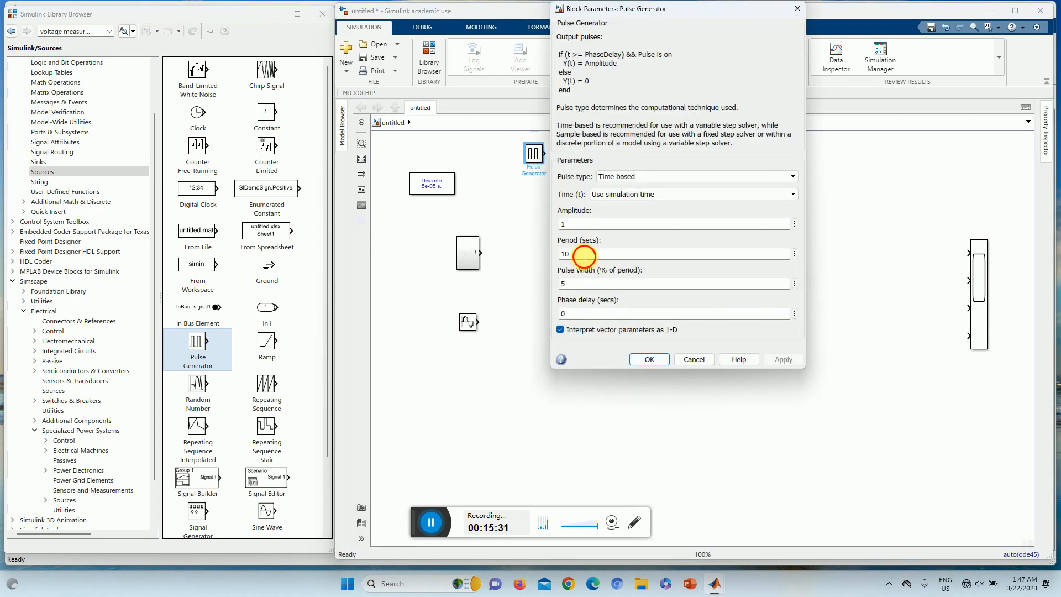
{"action": "type", "text": "0.0"}
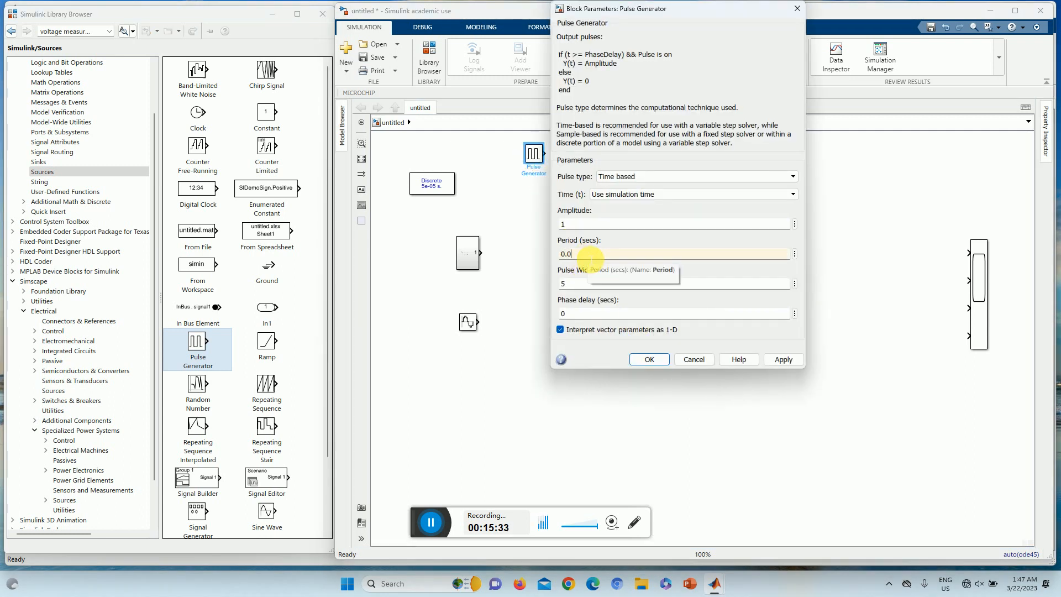
{"action": "type", "text": "2"}
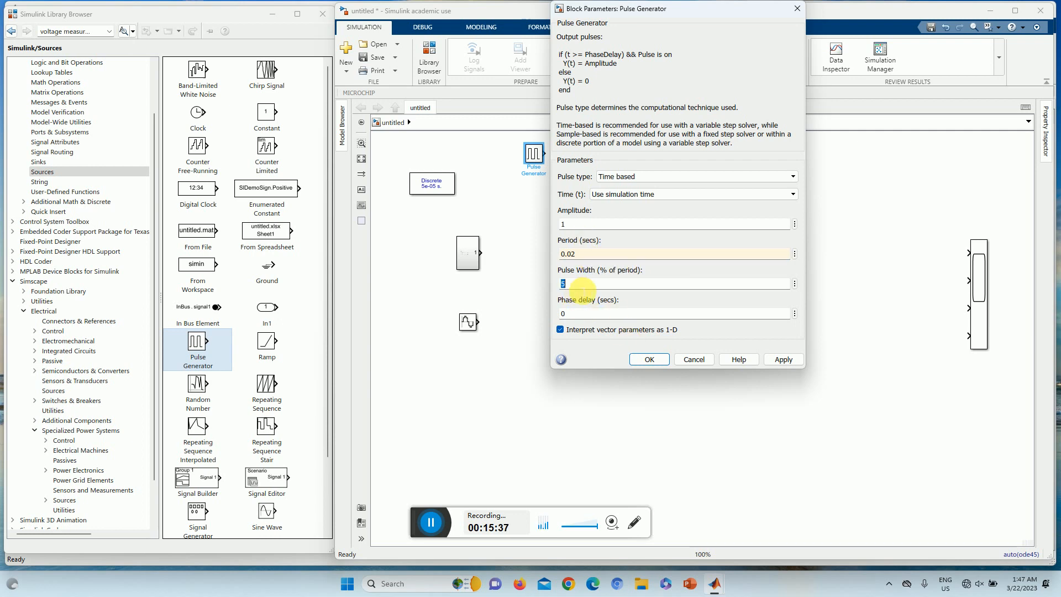
{"action": "left_click", "coordinate": [791, 361]}
{"action": "left_click", "coordinate": [649, 359]}
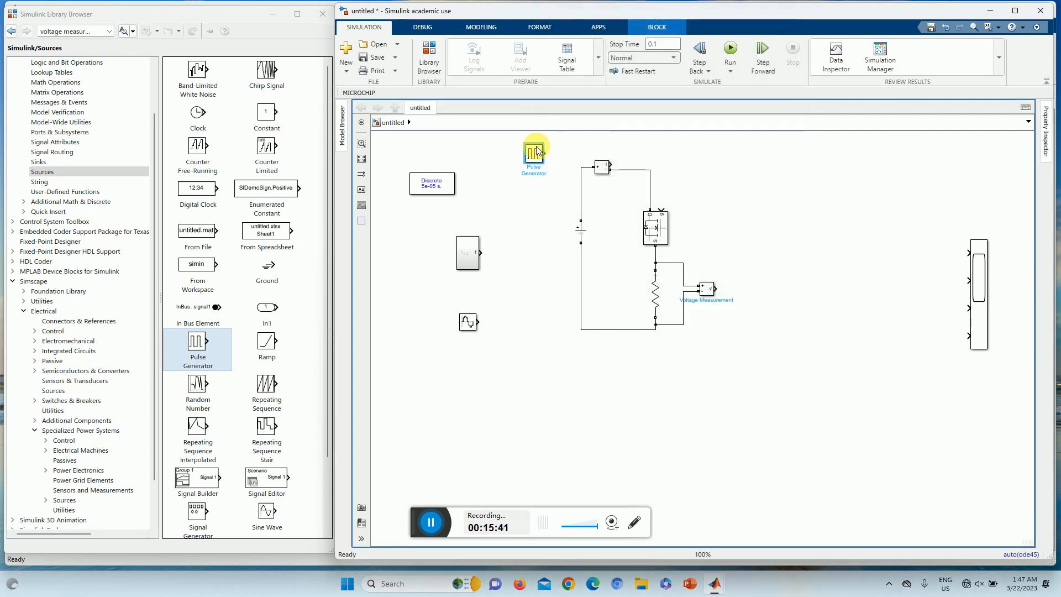
{"action": "left_click", "coordinate": [656, 235], "text": "ctrl"}
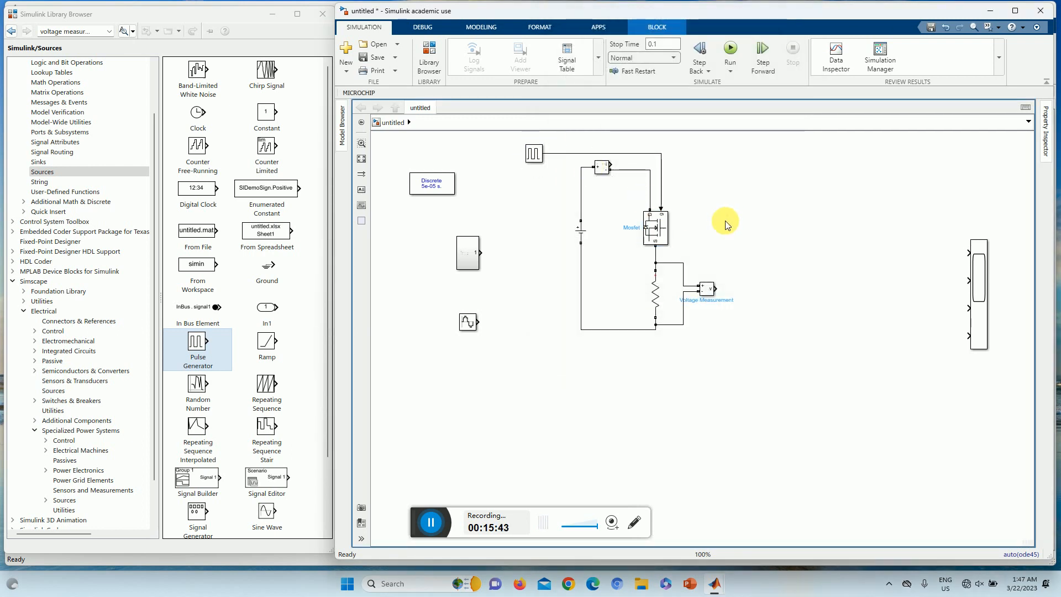
Connect the Current Measurement output to the Scope's first input and the Voltage Measurement output to its second input.
{"action": "left_click", "coordinate": [602, 168]}
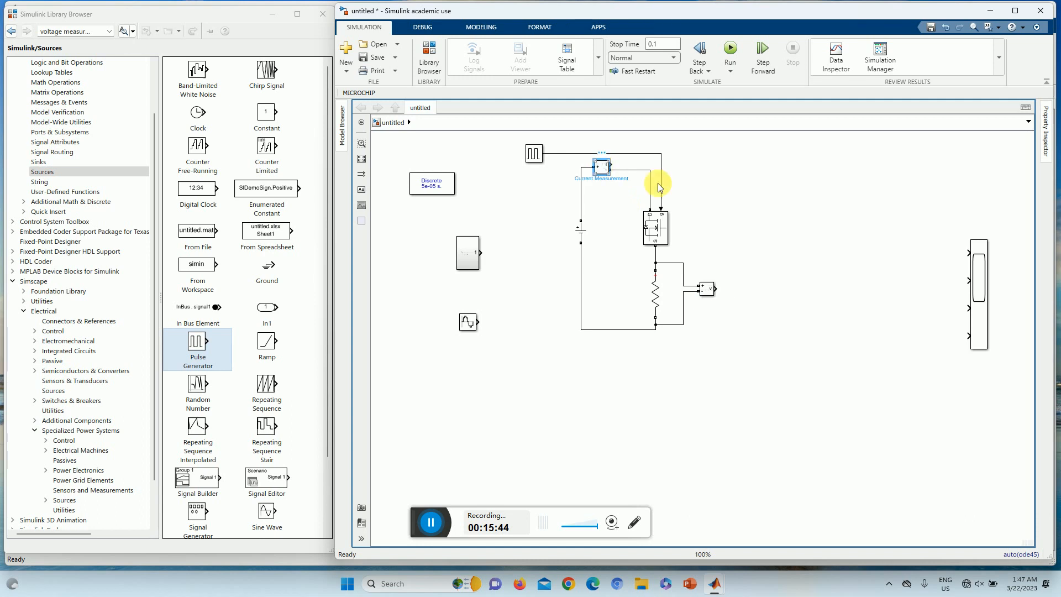
{"action": "left_click", "coordinate": [978, 271], "text": "ctrl"}
{"action": "left_click", "coordinate": [718, 290]}
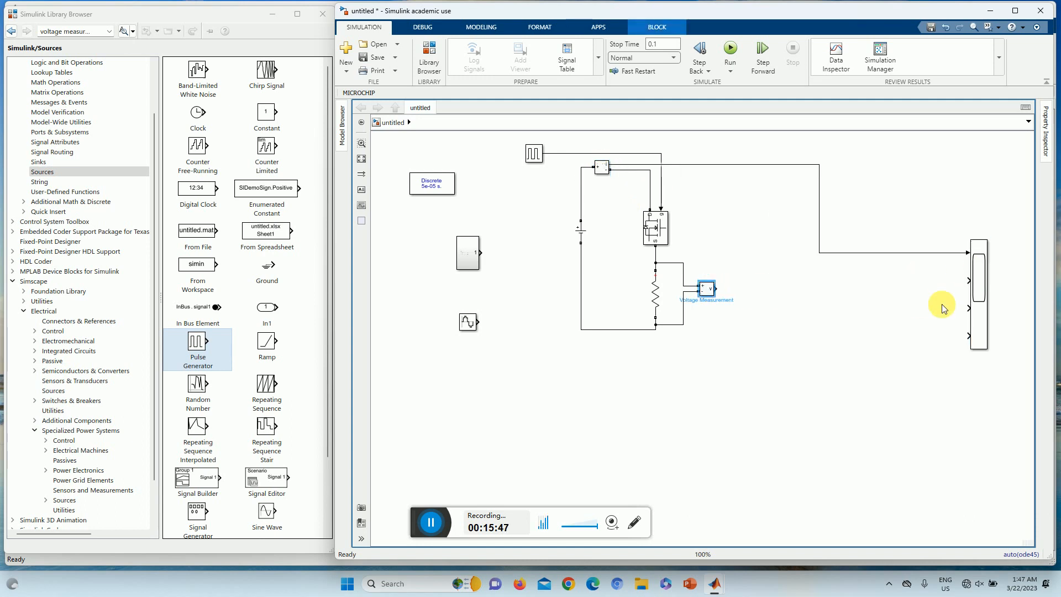
{"action": "left_click", "coordinate": [978, 303], "text": "ctrl"}
{"action": "left_click", "coordinate": [804, 325]}
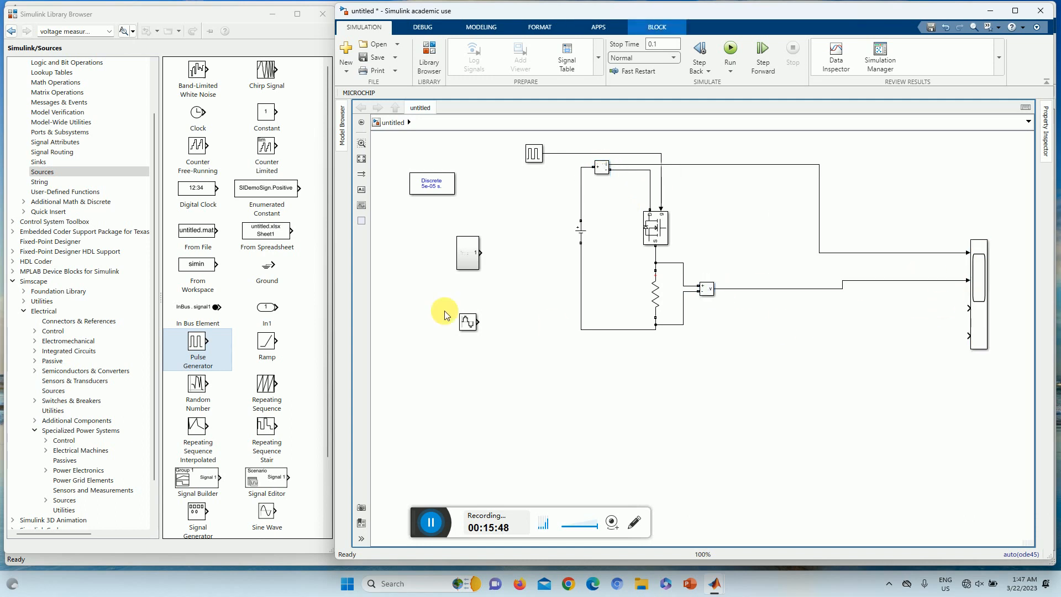
Connect the Subsystem output to the Scope's third input and the Sine Wave output to its fourth input.
{"action": "left_click", "coordinate": [466, 254]}
{"action": "left_click", "coordinate": [974, 310], "text": "ctrl"}
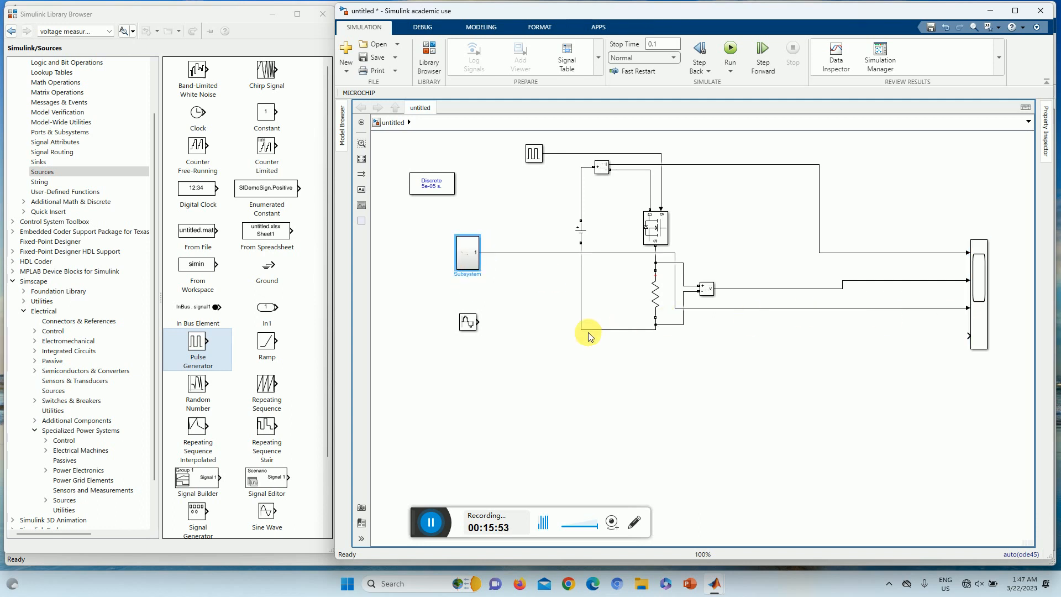
{"action": "left_click", "coordinate": [467, 322]}
{"action": "left_click", "coordinate": [979, 321], "text": "ctrl"}
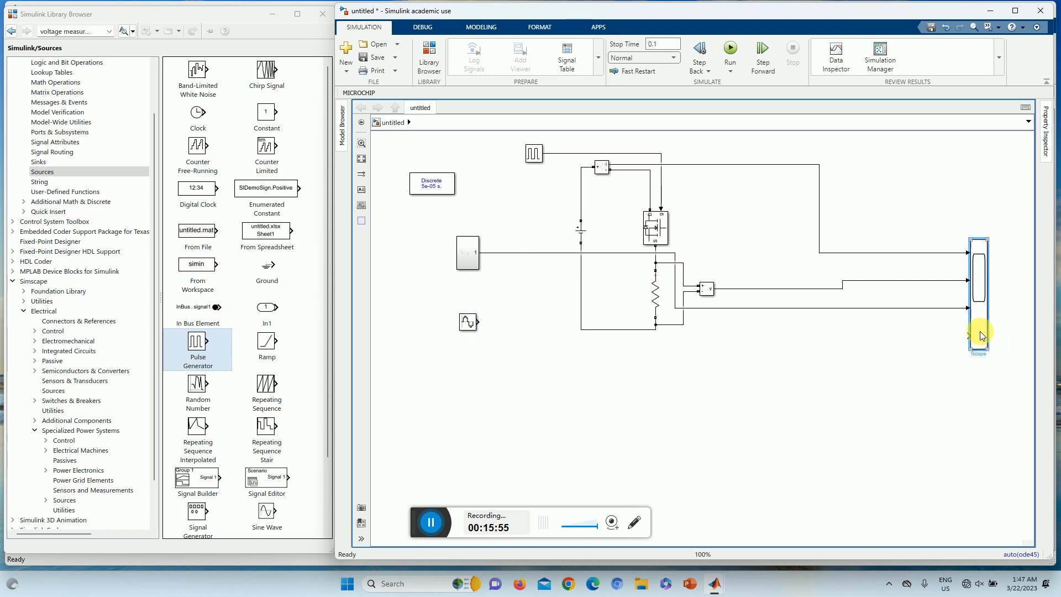
Run the simulation, open the Scope as a smaller window that leaves the circuit visible, and autoscale its waveforms.
{"action": "left_click", "coordinate": [731, 51]}
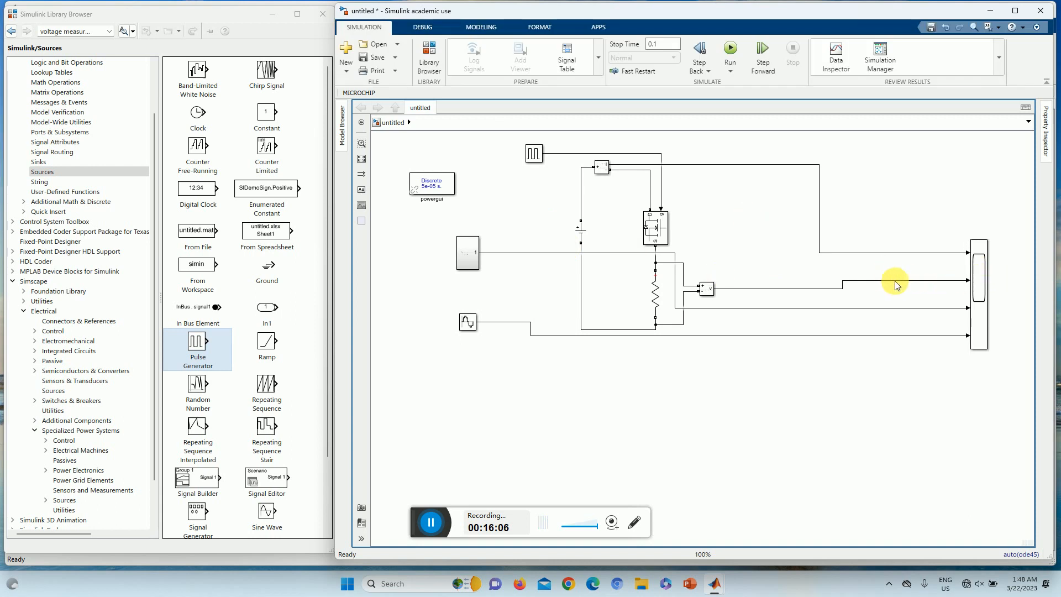
{"action": "double_click", "coordinate": [980, 284]}
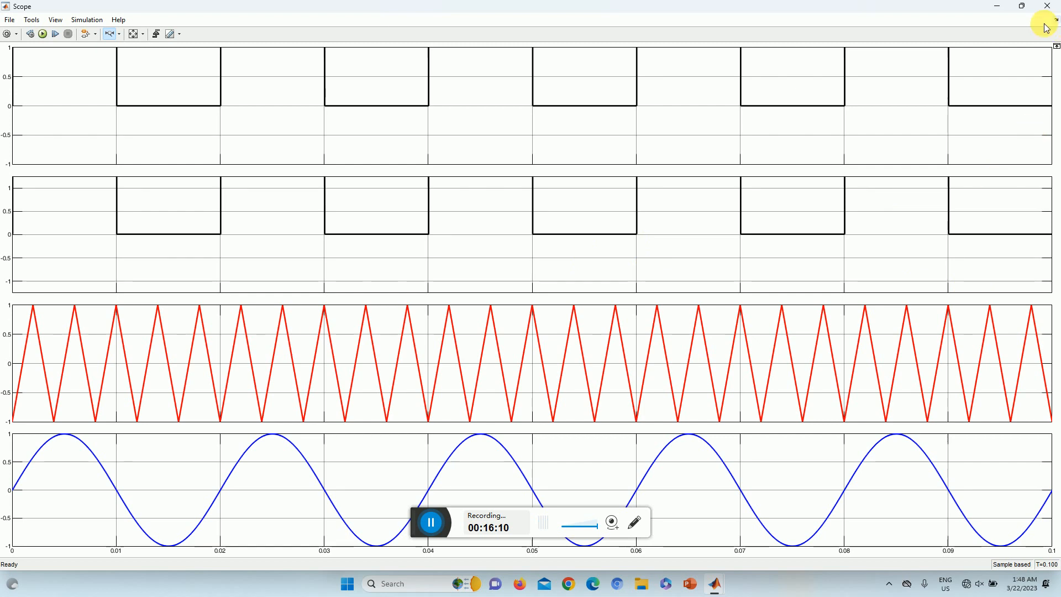
{"action": "left_click", "coordinate": [1023, 6]}
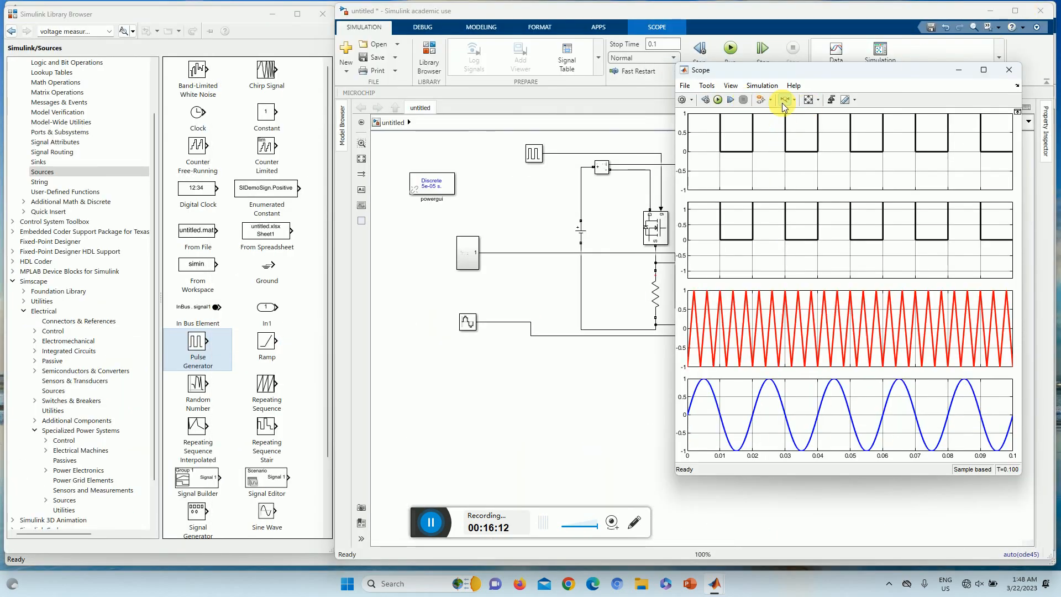
{"action": "left_click", "coordinate": [809, 100]}
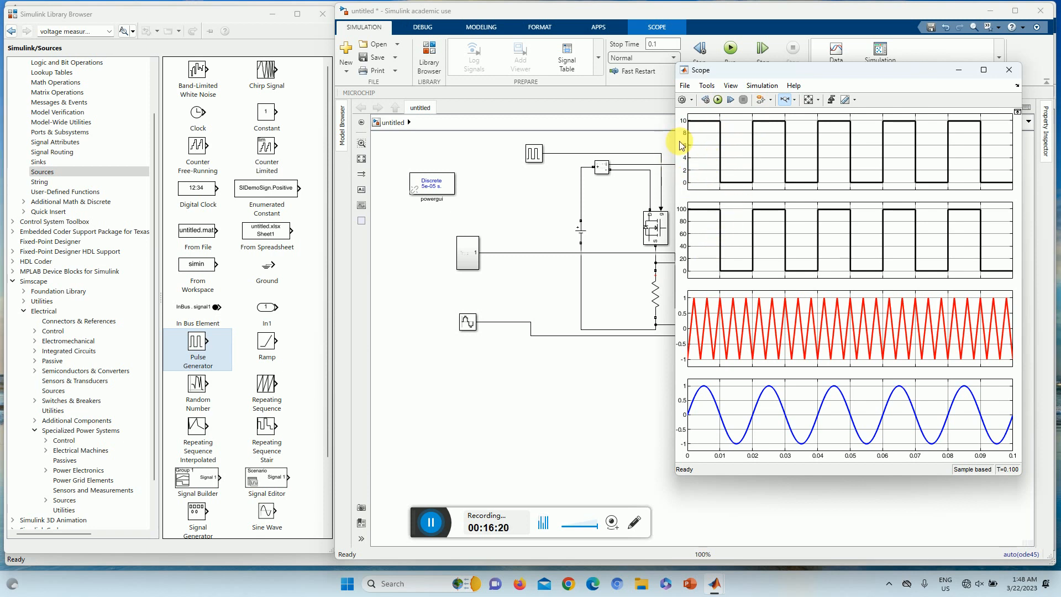
{"action": "left_click_drag", "start_coordinate": [680, 161], "coordinate": [749, 171]}
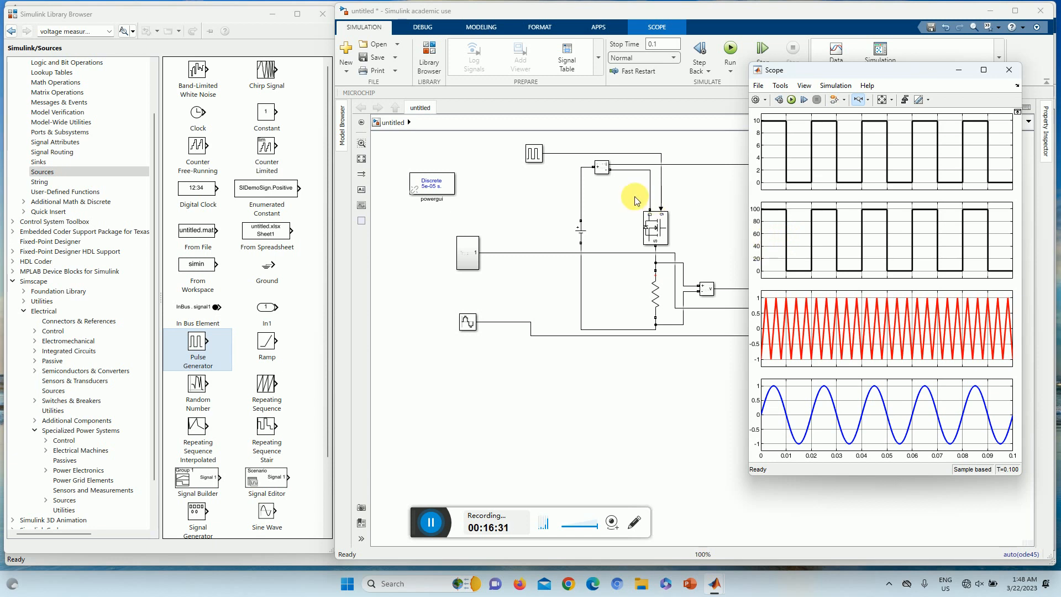
{"action": "left_click", "coordinate": [647, 226]}
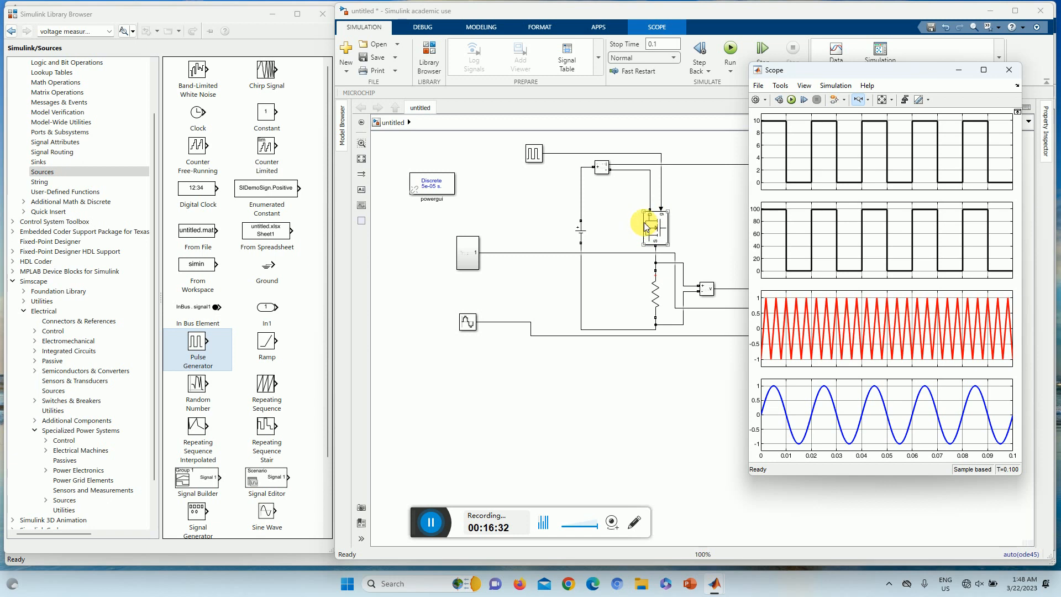
{"action": "left_click", "coordinate": [580, 227]}
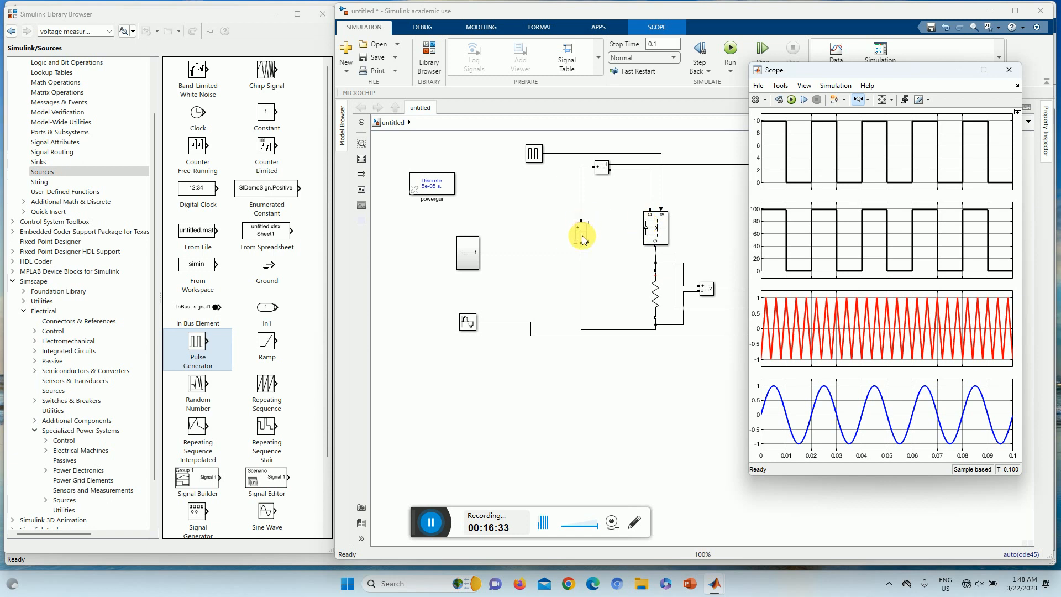
{"action": "left_click", "coordinate": [652, 224]}
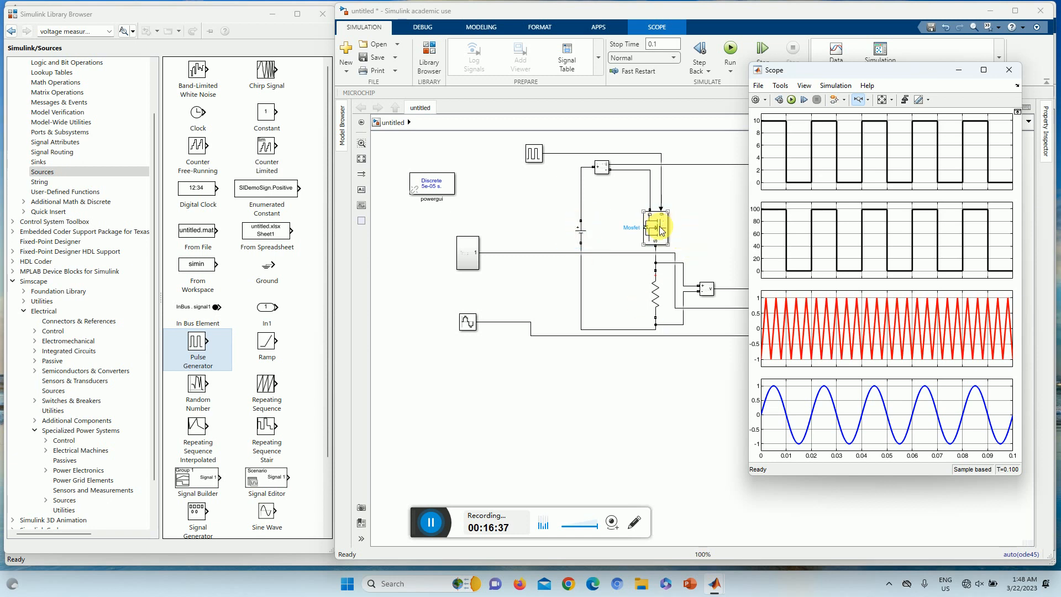
{"action": "left_click", "coordinate": [666, 268]}
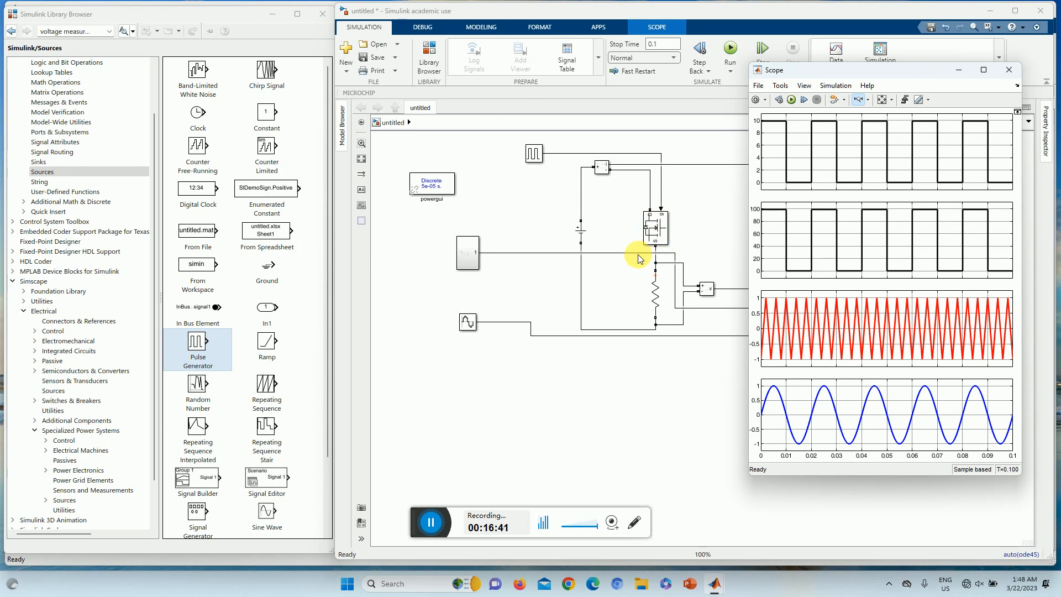
{"action": "left_click", "coordinate": [697, 245]}
Delete the signal lines from the Subsystem and the Sine Wave to the Scope.
{"action": "left_click", "coordinate": [614, 253]}
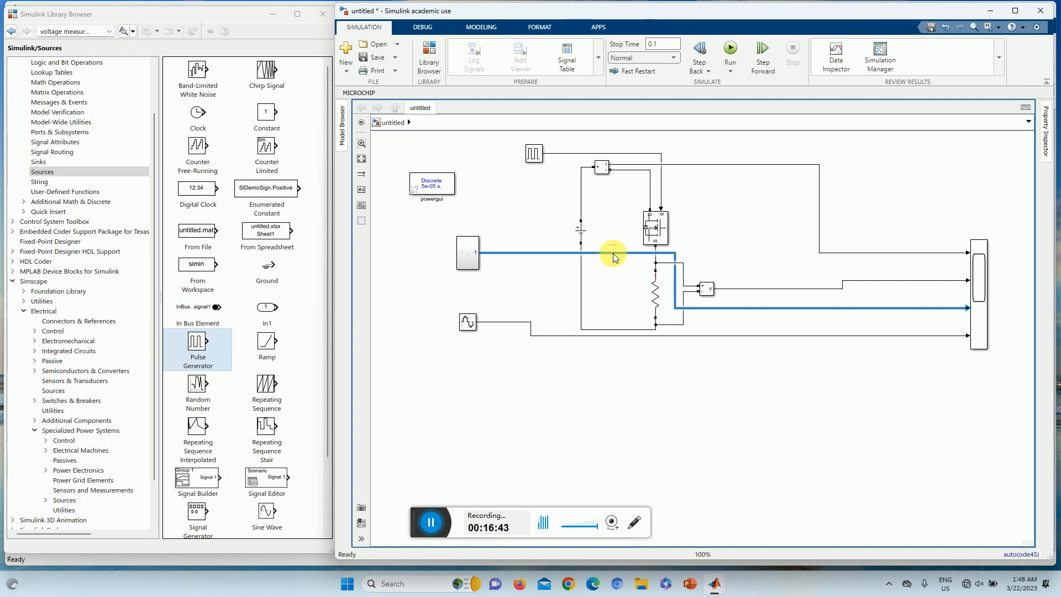
{"action": "key", "text": "Delete"}
{"action": "left_click", "coordinate": [610, 337]}
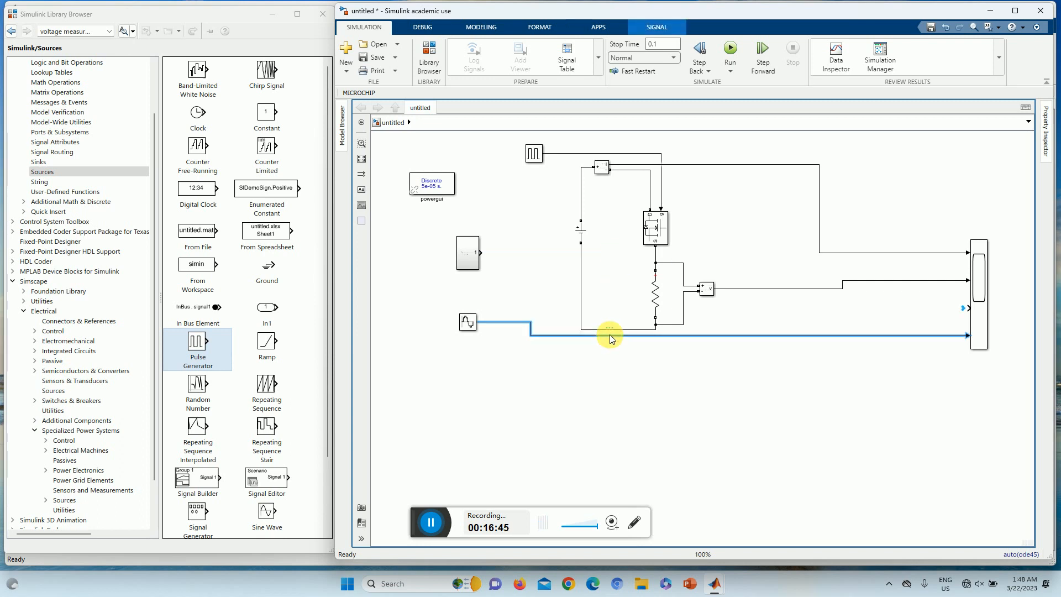
{"action": "key", "text": "Delete"}
Reverse the Mosfet's connections by wiring the Current Measurement to its source and its drain to the resistor's upper end.
{"action": "left_click", "coordinate": [656, 259]}
{"action": "key", "text": "Delete"}
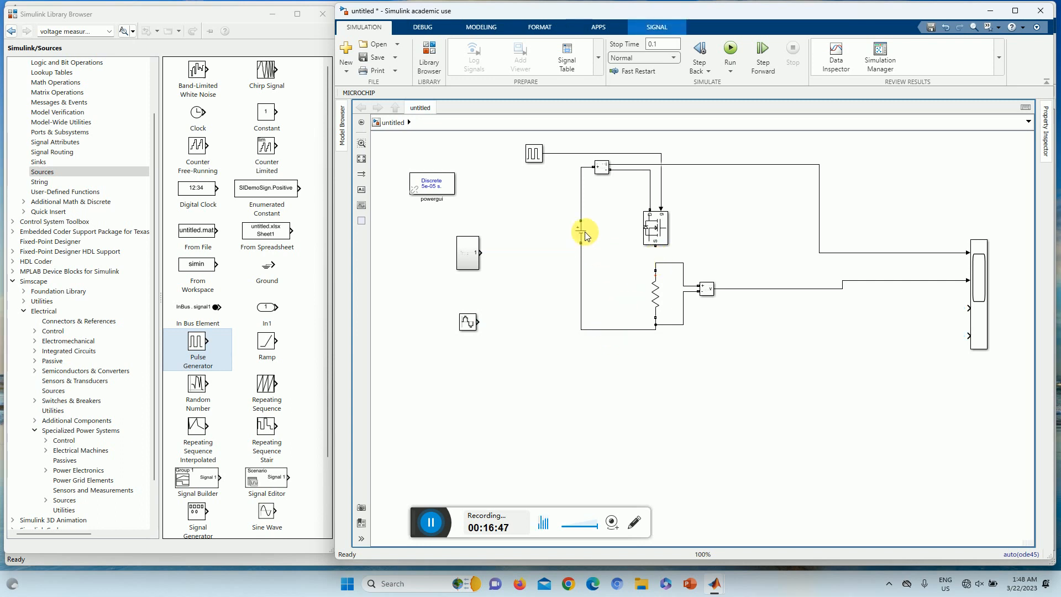
{"action": "key", "text": "Delete"}
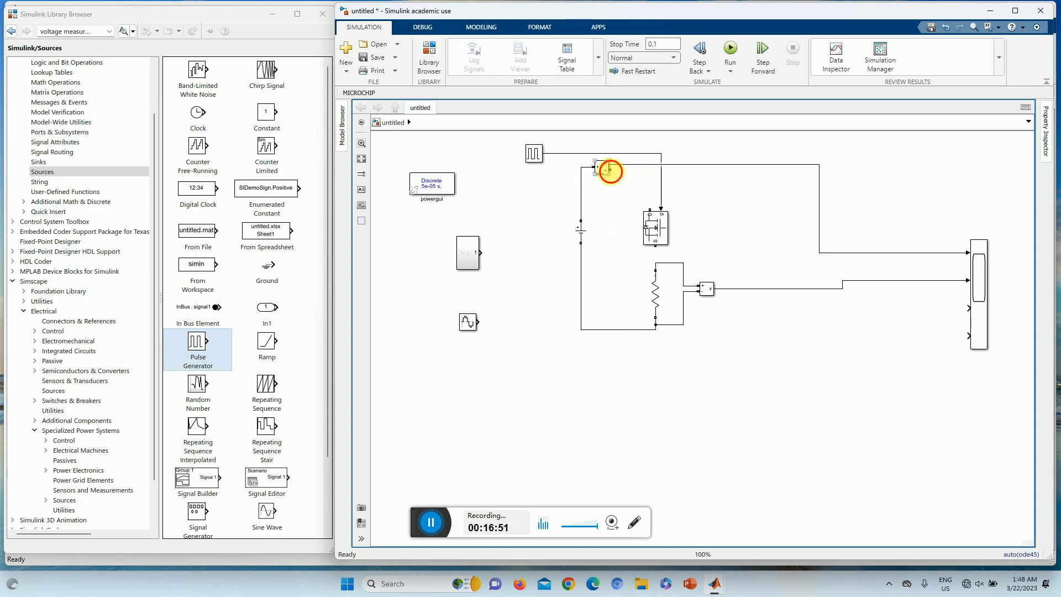
{"action": "mouse_move", "coordinate": [610, 171]}
{"action": "left_mouse_down"}
{"action": "mouse_move", "coordinate": [620, 262]}
{"action": "mouse_move", "coordinate": [656, 260]}
{"action": "left_mouse_up"}
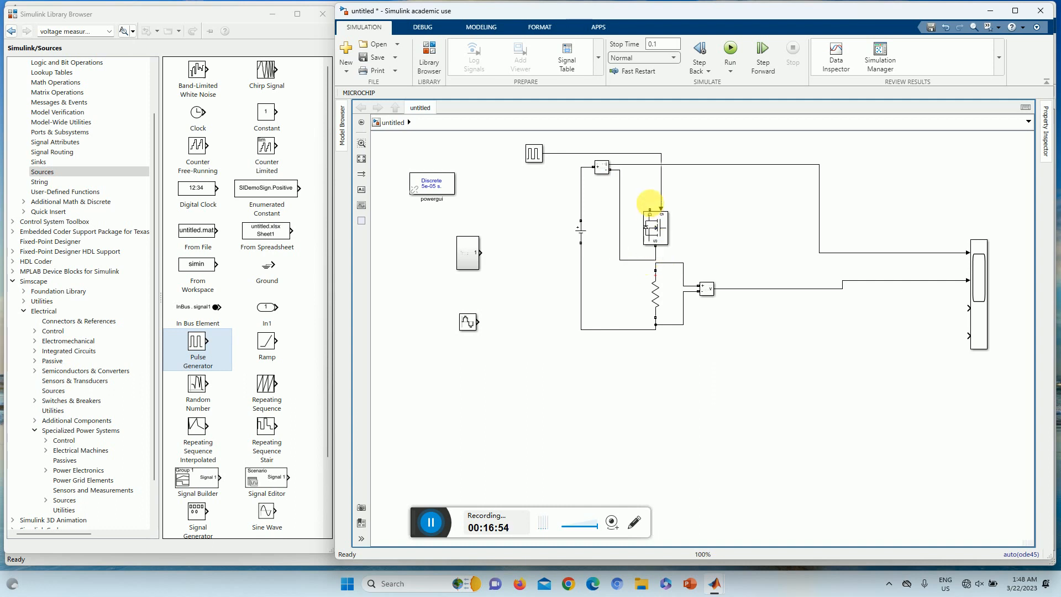
{"action": "mouse_move", "coordinate": [650, 206]}
{"action": "left_mouse_down"}
{"action": "mouse_move", "coordinate": [625, 275]}
{"action": "mouse_move", "coordinate": [657, 269]}
{"action": "left_mouse_up"}
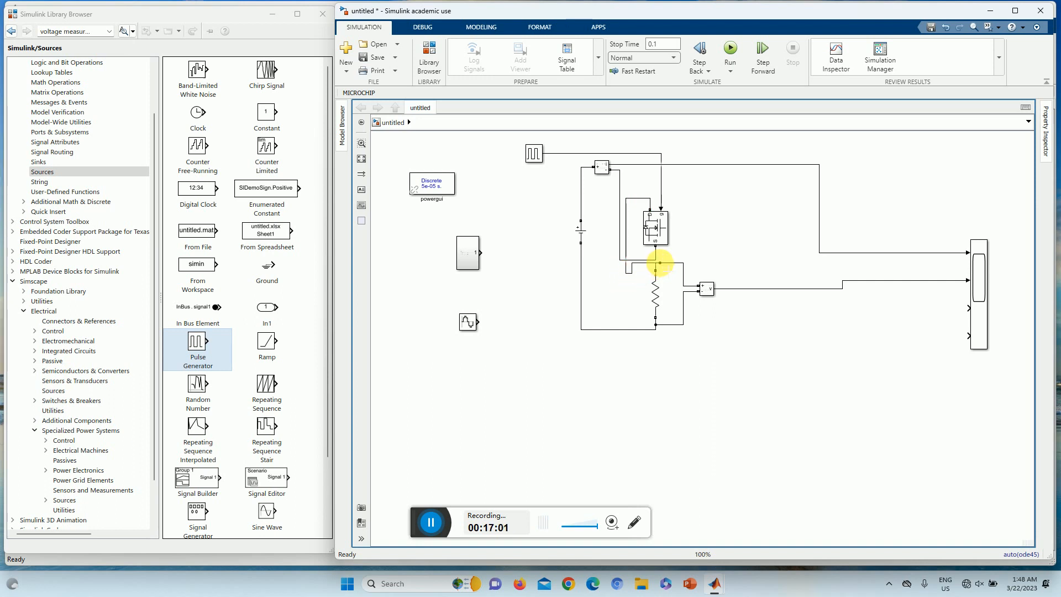
Run the simulation with the reversed Mosfet and open the Scope to view the current and voltage waveforms.
{"action": "left_click", "coordinate": [730, 47]}
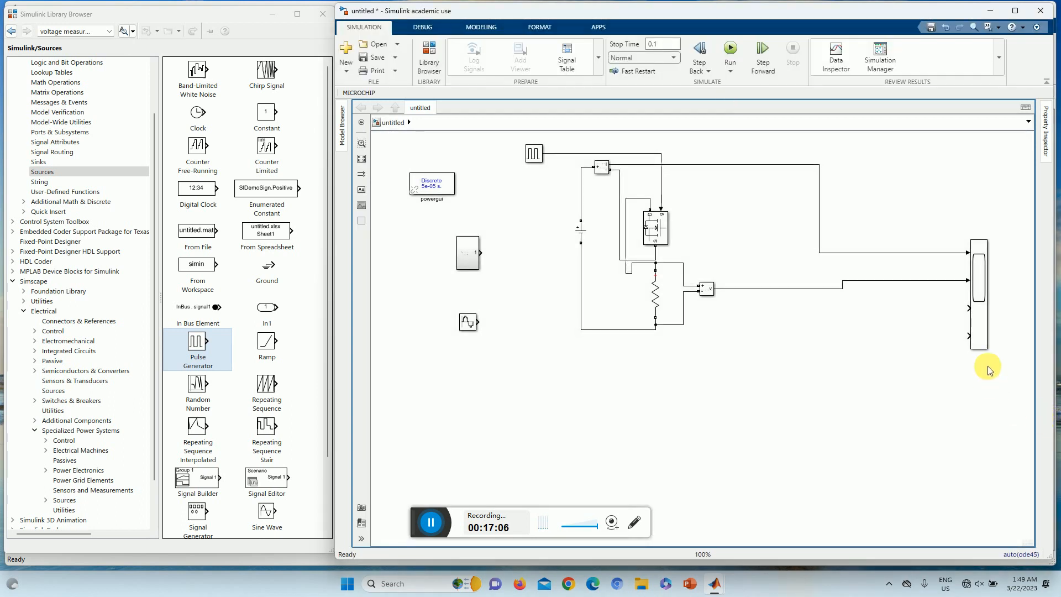
{"action": "double_click", "coordinate": [979, 286]}
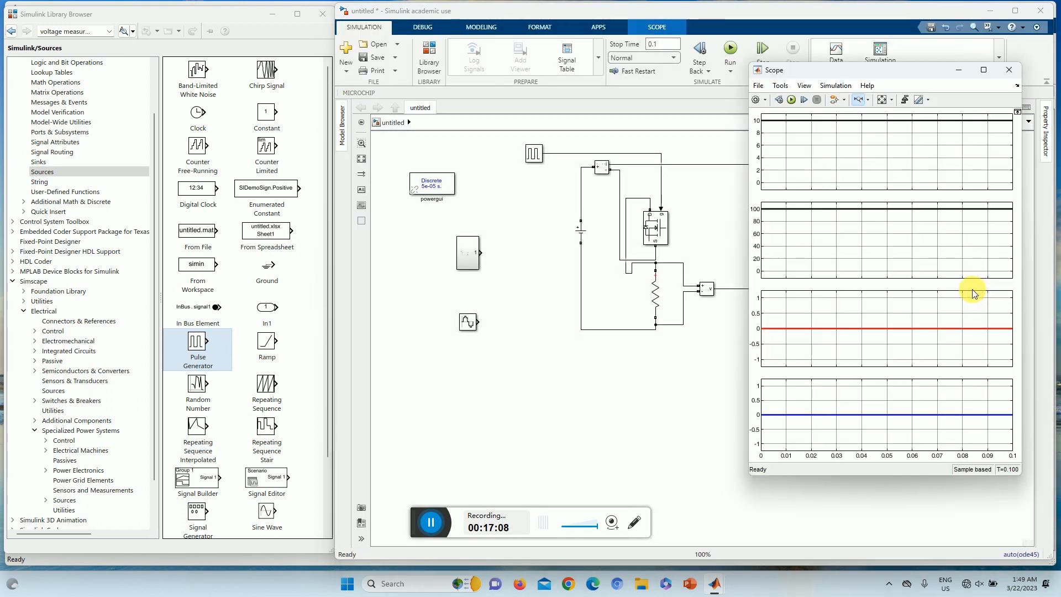
Autoscale the scope plots to the signals and bring up the scope's display configuration properties.
{"action": "left_click", "coordinate": [882, 100]}
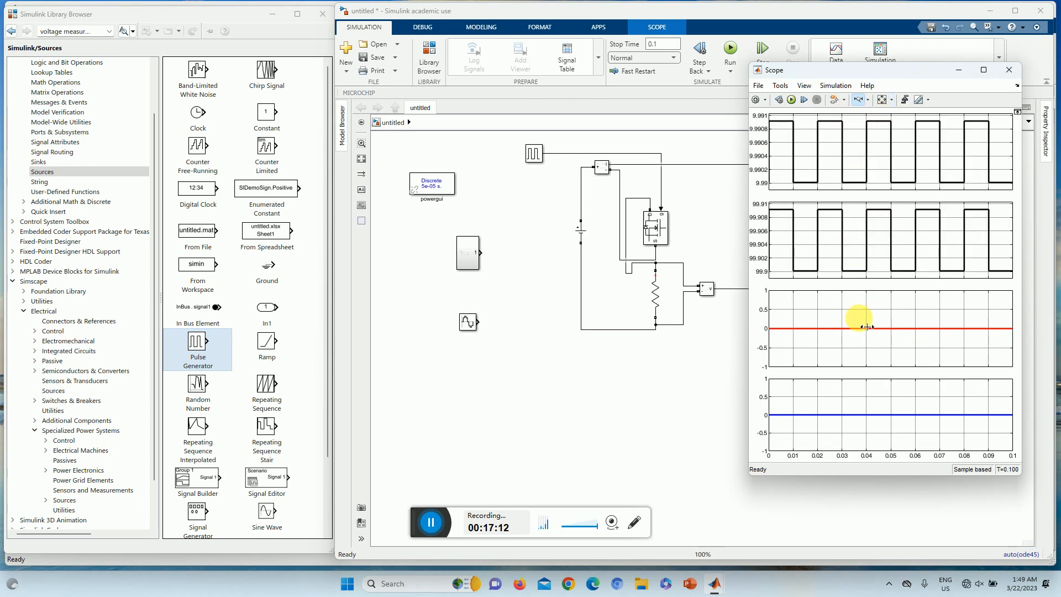
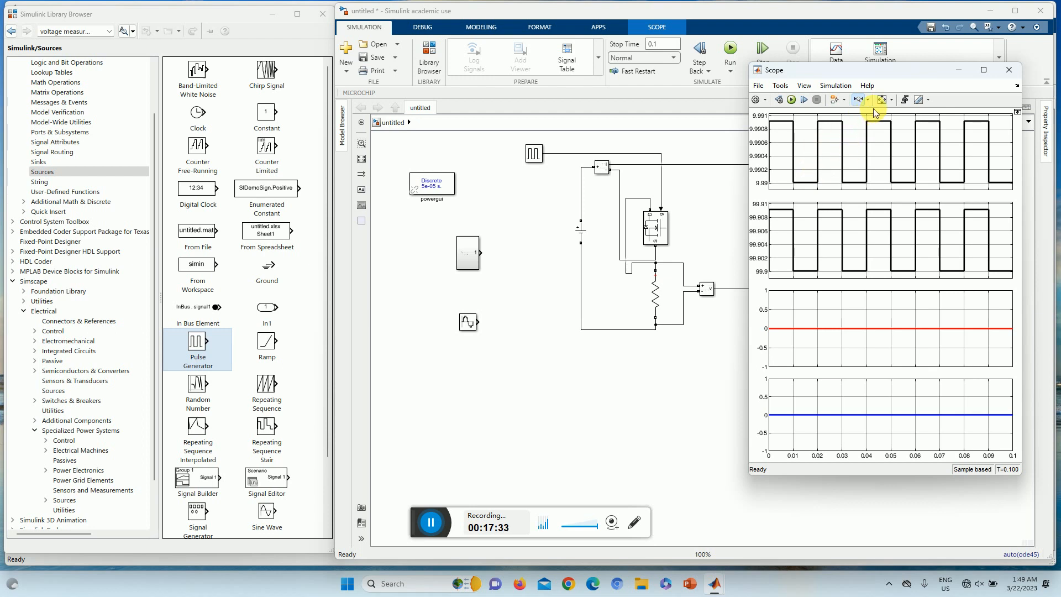
{"action": "right_click", "coordinate": [846, 132]}
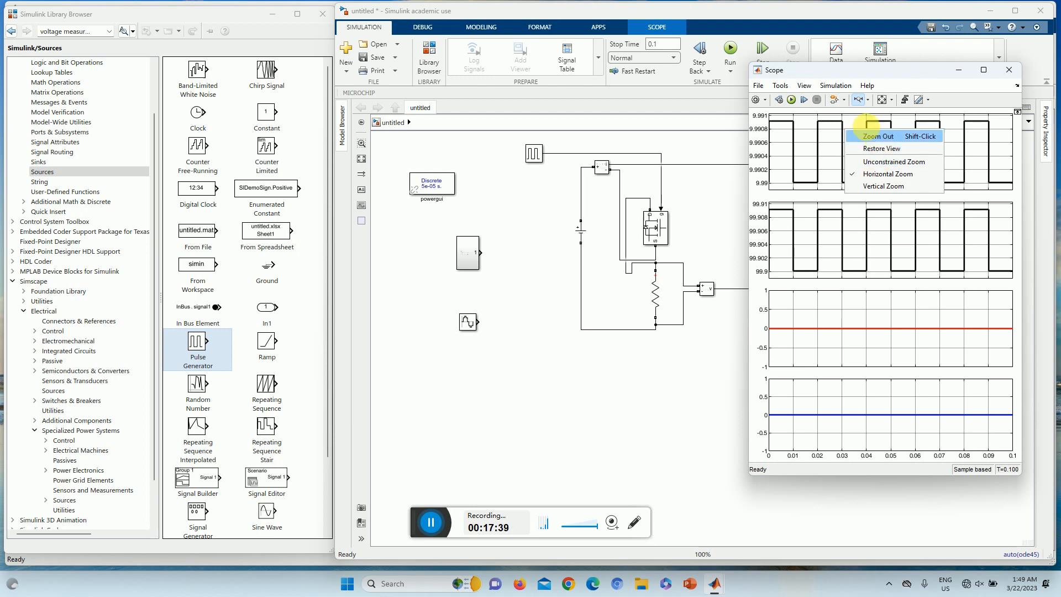
{"action": "left_click", "coordinate": [804, 85]}
{"action": "left_click", "coordinate": [835, 115]}
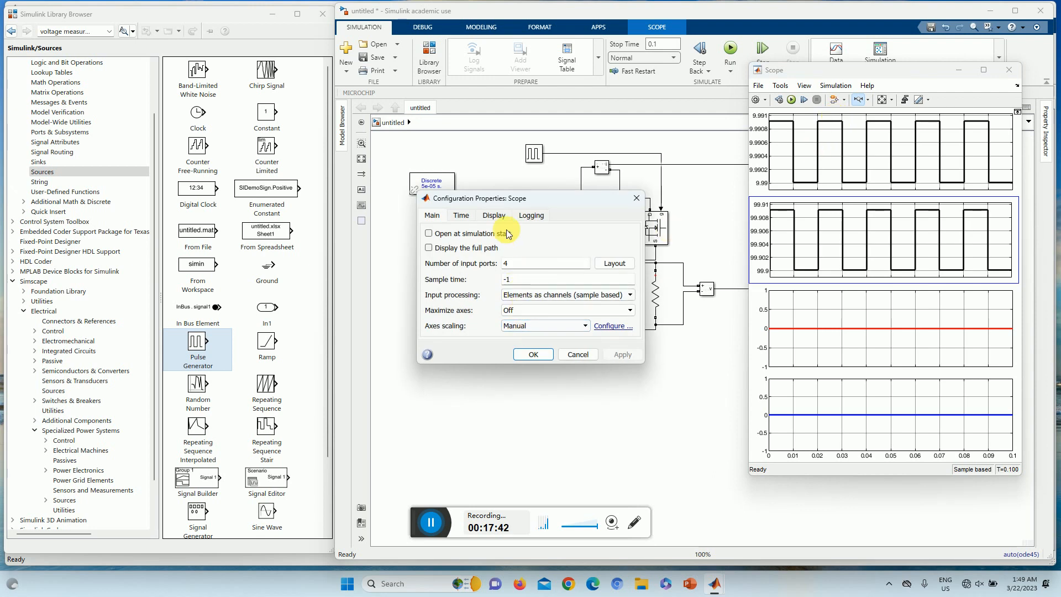
{"action": "left_click", "coordinate": [493, 215]}
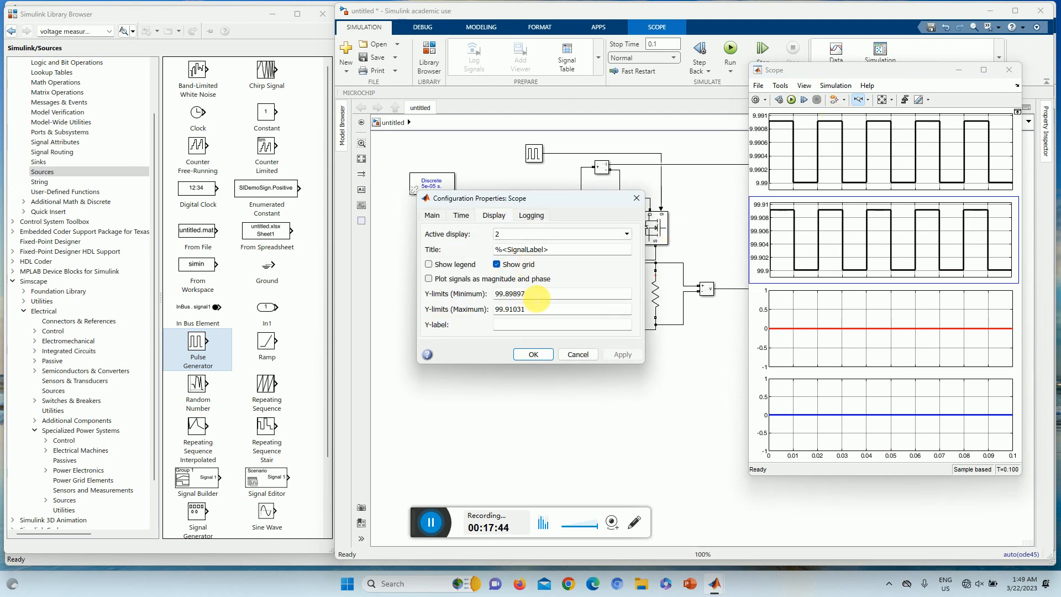
Set the Y-limits of scope display 1 to a minimum of 0 and a maximum of 10, and apply them.
{"action": "left_click", "coordinate": [516, 234]}
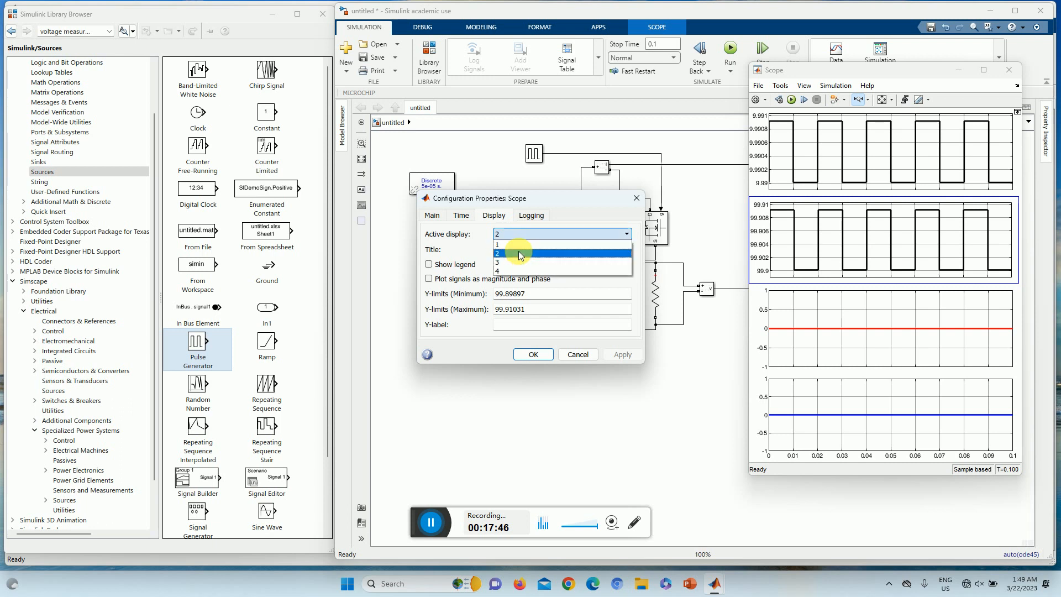
{"action": "left_click", "coordinate": [519, 245]}
{"action": "double_click", "coordinate": [538, 297]}
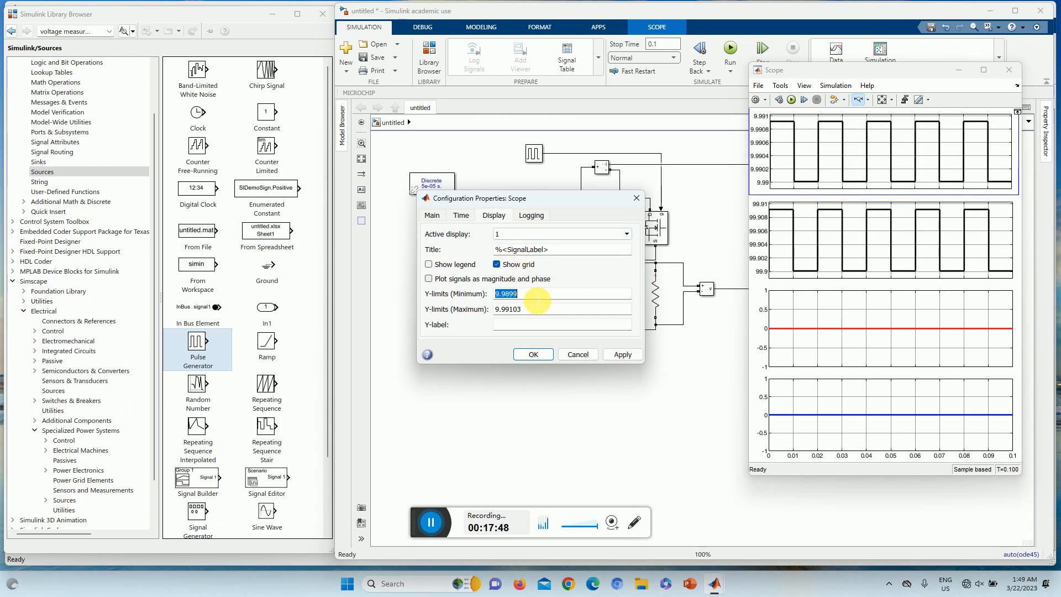
{"action": "type", "text": "10"}
{"action": "double_click", "coordinate": [538, 311]}
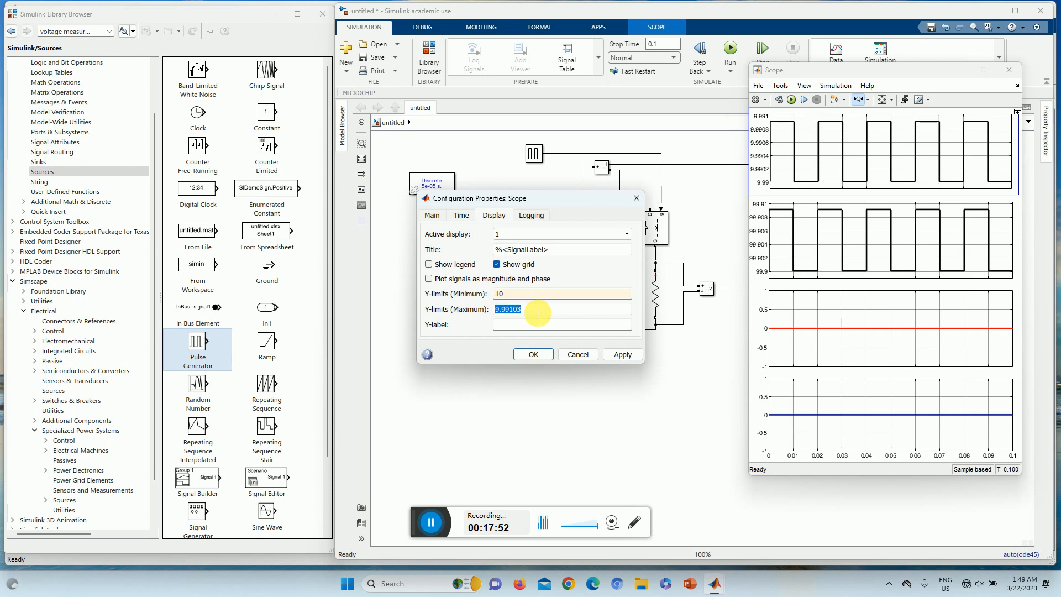
{"action": "double_click", "coordinate": [501, 295]}
{"action": "left_click_drag", "start_coordinate": [505, 301], "coordinate": [517, 302]}
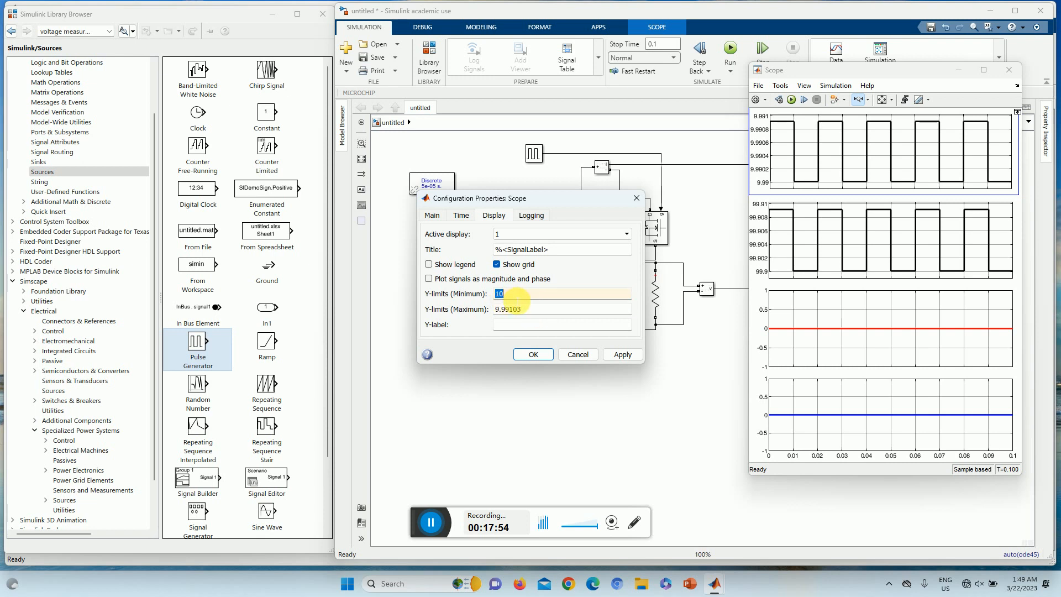
{"action": "type", "text": "0"}
{"action": "double_click", "coordinate": [531, 310]}
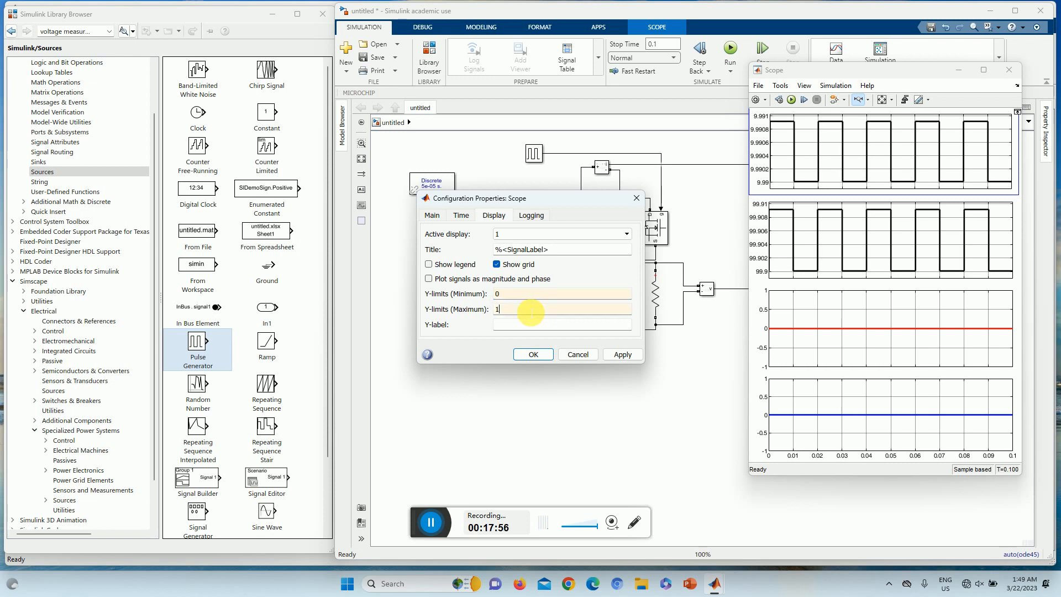
{"action": "type", "text": "10"}
{"action": "left_click", "coordinate": [622, 354]}
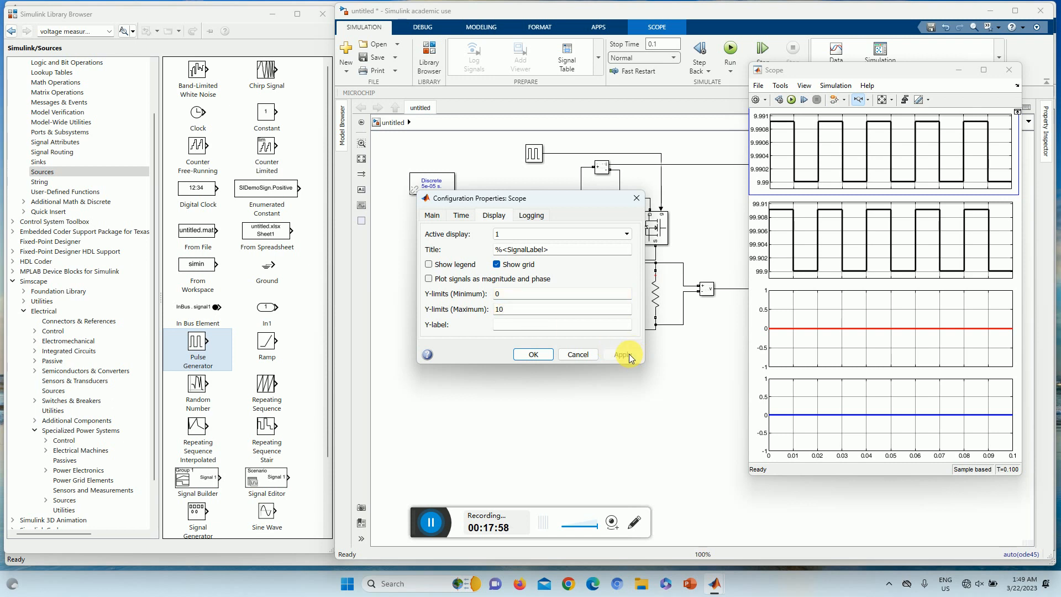
Set the Y-limits of scope display 2 to a minimum of 0 and a maximum of 150, and apply them.
{"action": "left_click", "coordinate": [545, 233]}
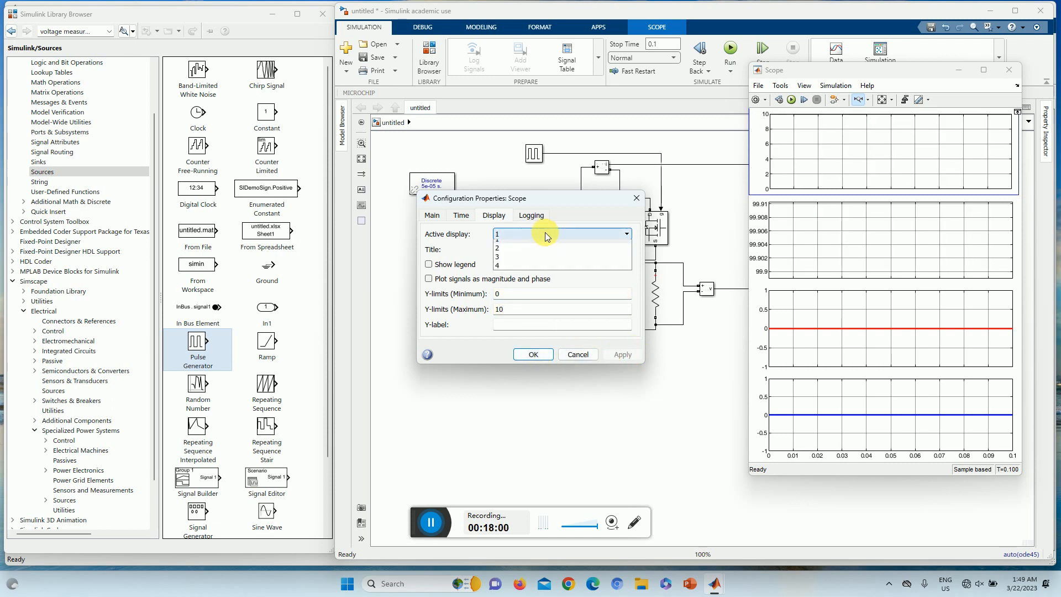
{"action": "left_click", "coordinate": [522, 251]}
{"action": "double_click", "coordinate": [541, 295]}
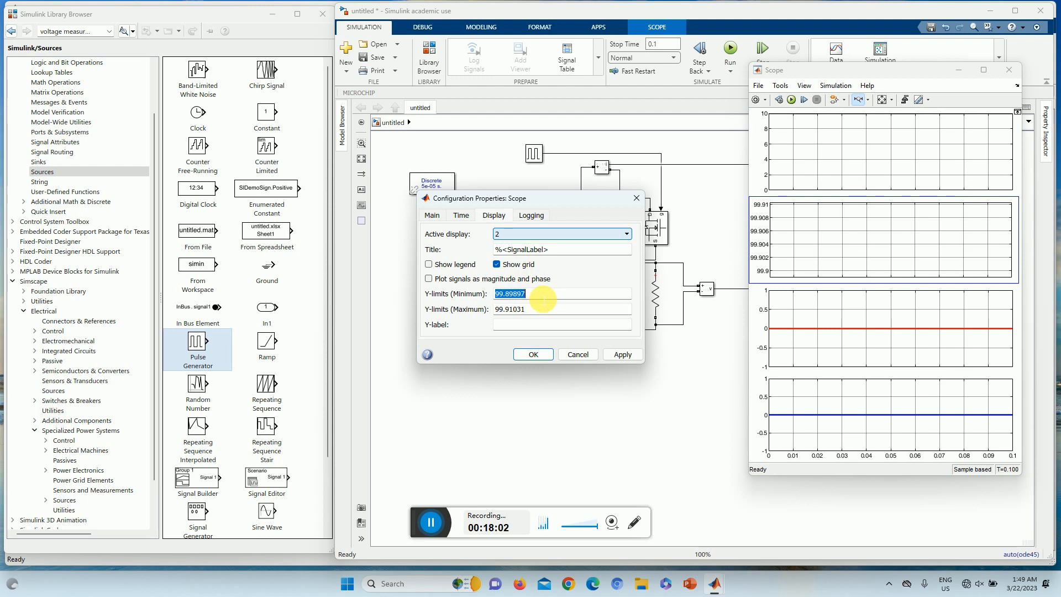
{"action": "type", "text": "0"}
{"action": "double_click", "coordinate": [547, 311]}
{"action": "type", "text": "1"}
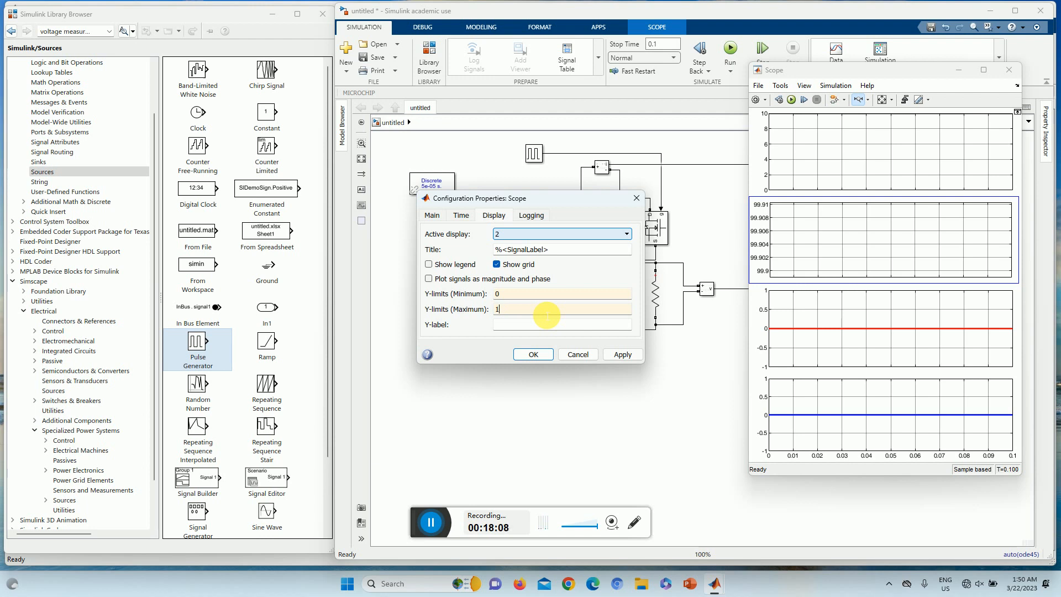
{"action": "type", "text": "50"}
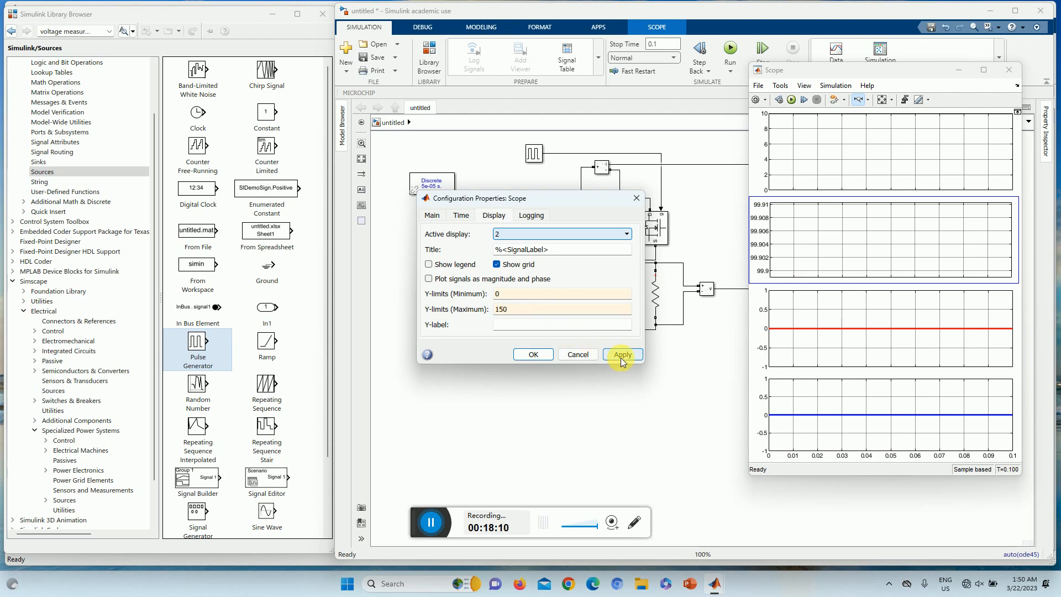
{"action": "left_click", "coordinate": [621, 354]}
Set the maximum Y-limit of scope display 1 to 15 and close the scope configuration.
{"action": "left_click", "coordinate": [545, 234]}
{"action": "left_click", "coordinate": [532, 243]}
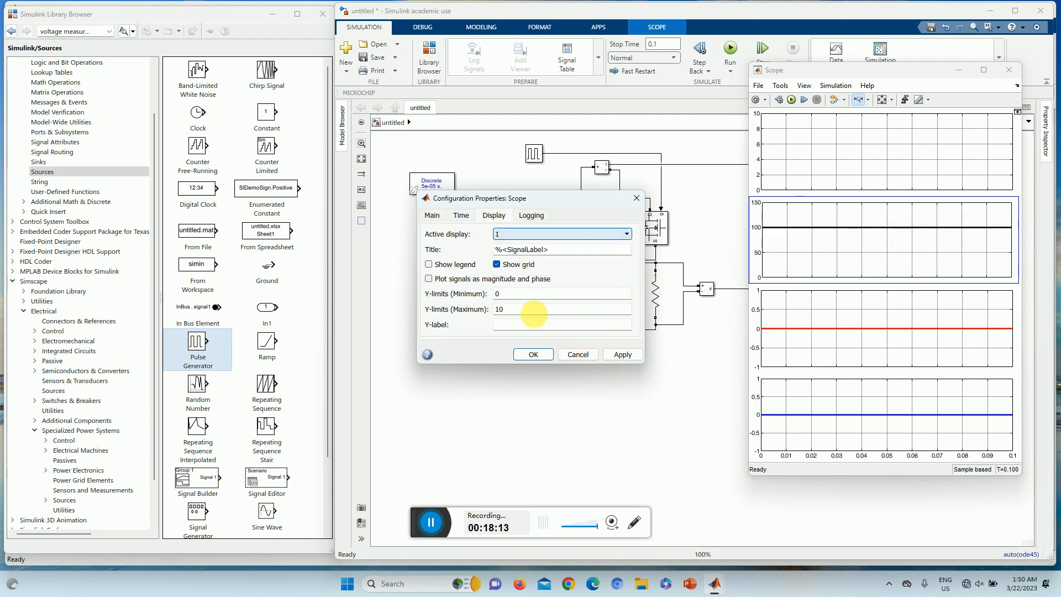
{"action": "double_click", "coordinate": [515, 311]}
{"action": "type", "text": "15"}
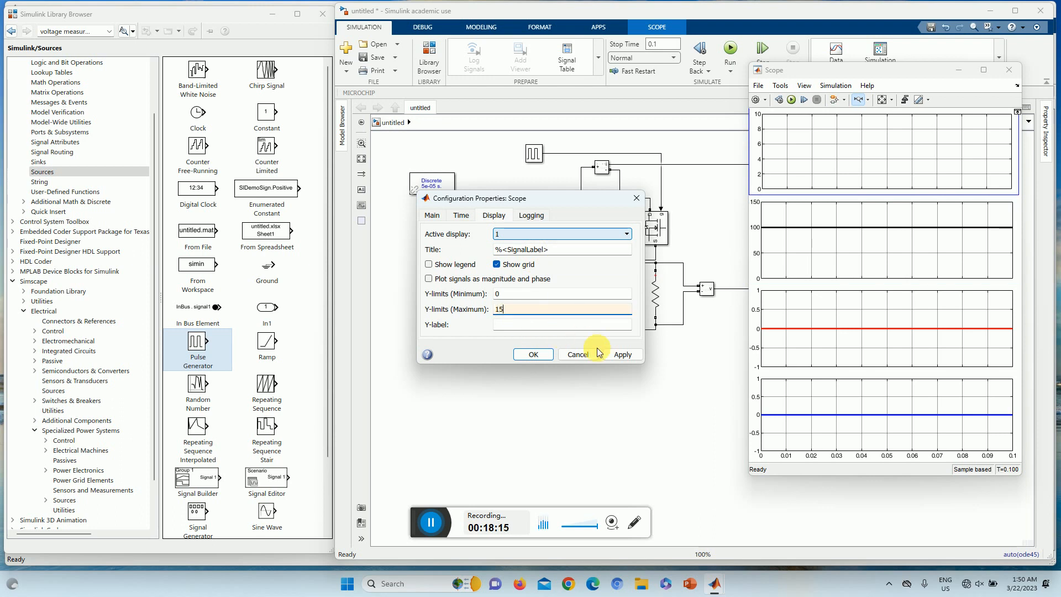
{"action": "left_click", "coordinate": [622, 354]}
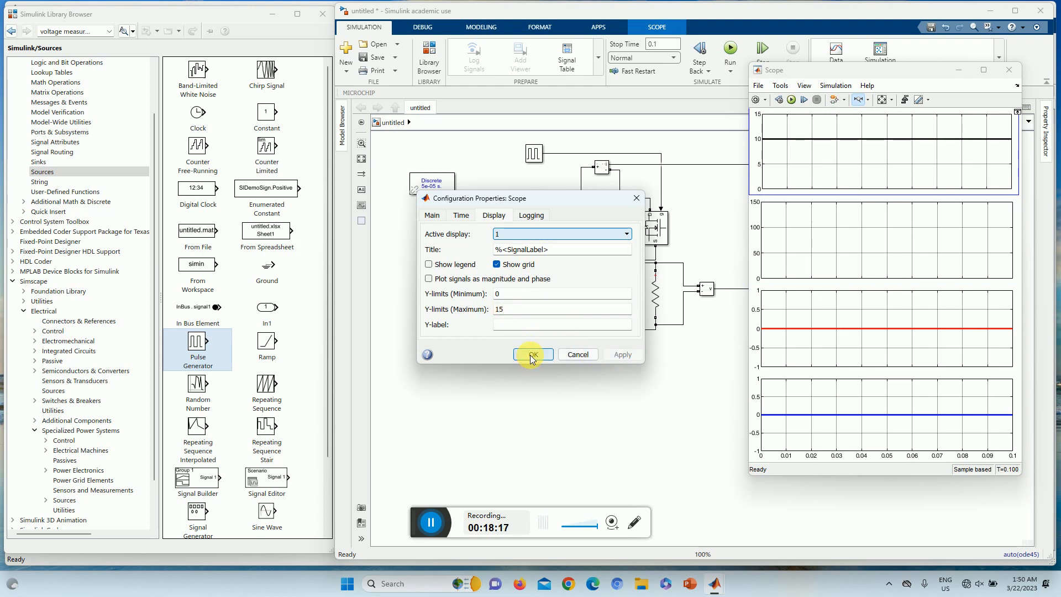
{"action": "left_click", "coordinate": [532, 356]}
{"action": "left_click", "coordinate": [768, 241]}
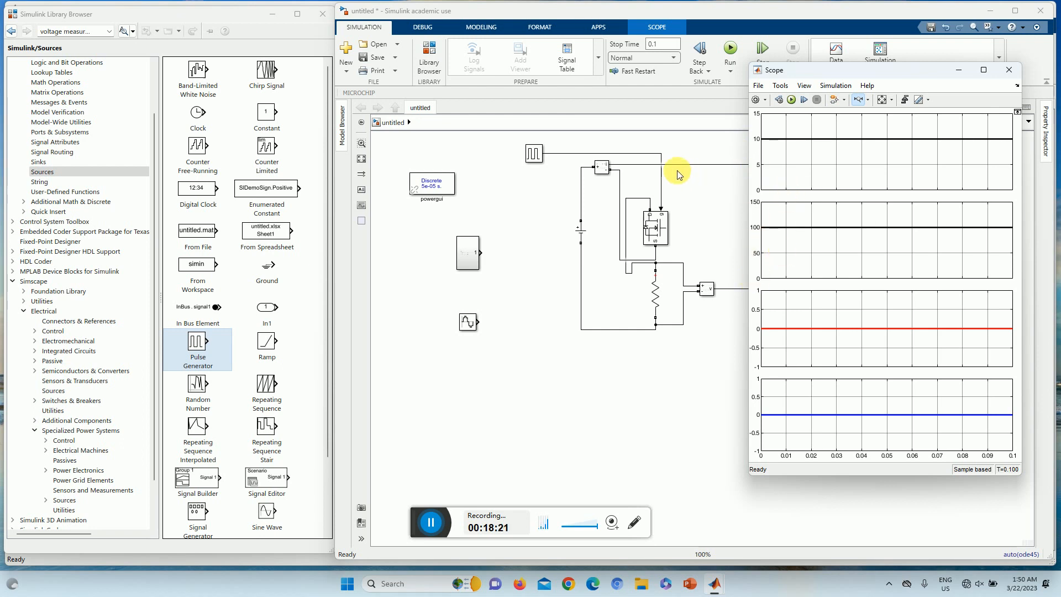
{"action": "left_click", "coordinate": [431, 522]}
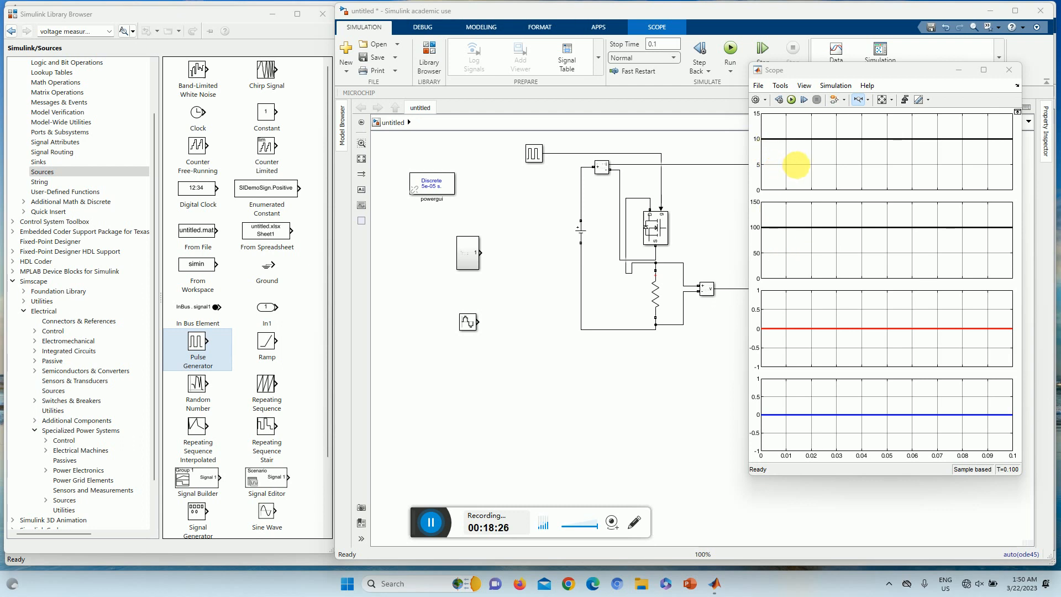
{"action": "left_click", "coordinate": [657, 238]}
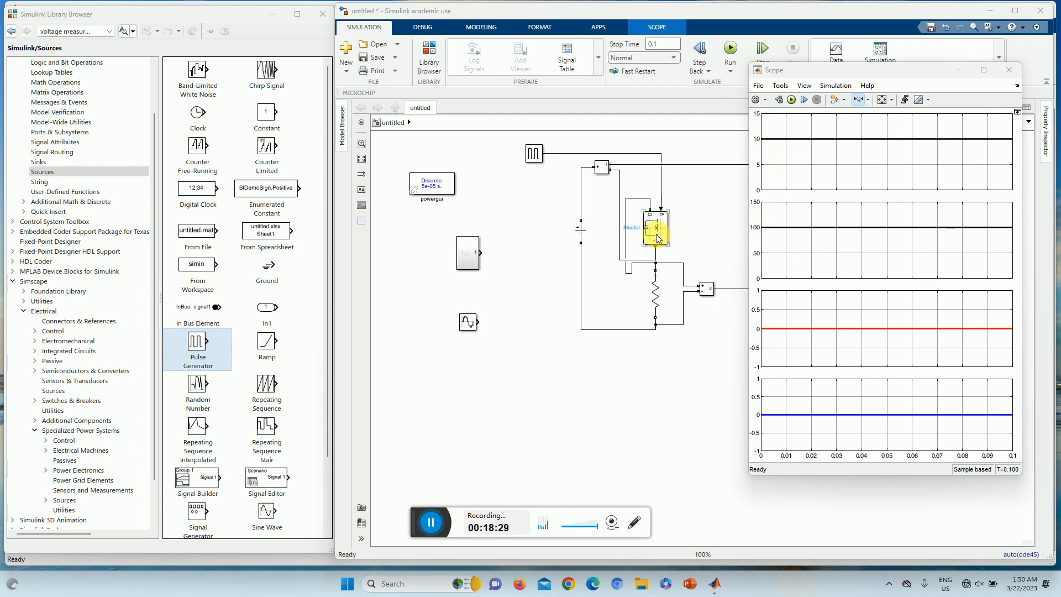
{"action": "left_click", "coordinate": [677, 257]}
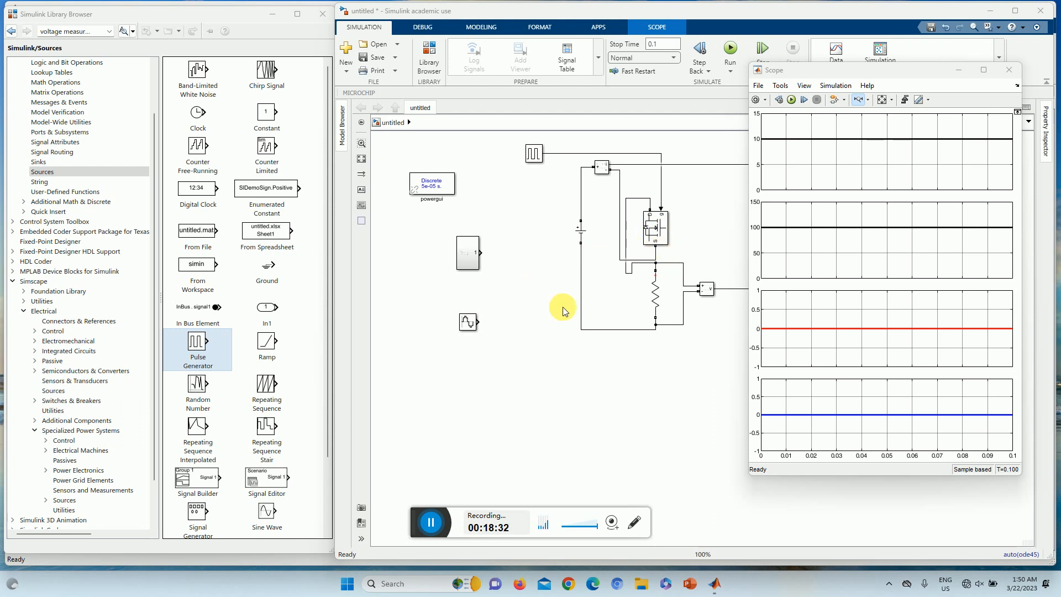
{"action": "left_click", "coordinate": [652, 243]}
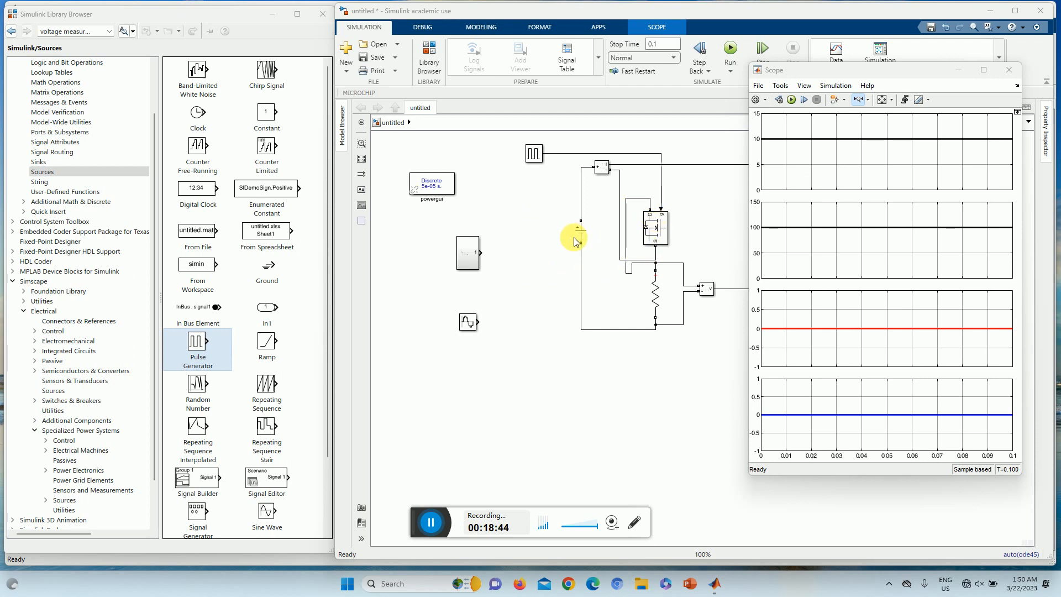
{"action": "left_click", "coordinate": [648, 284]}
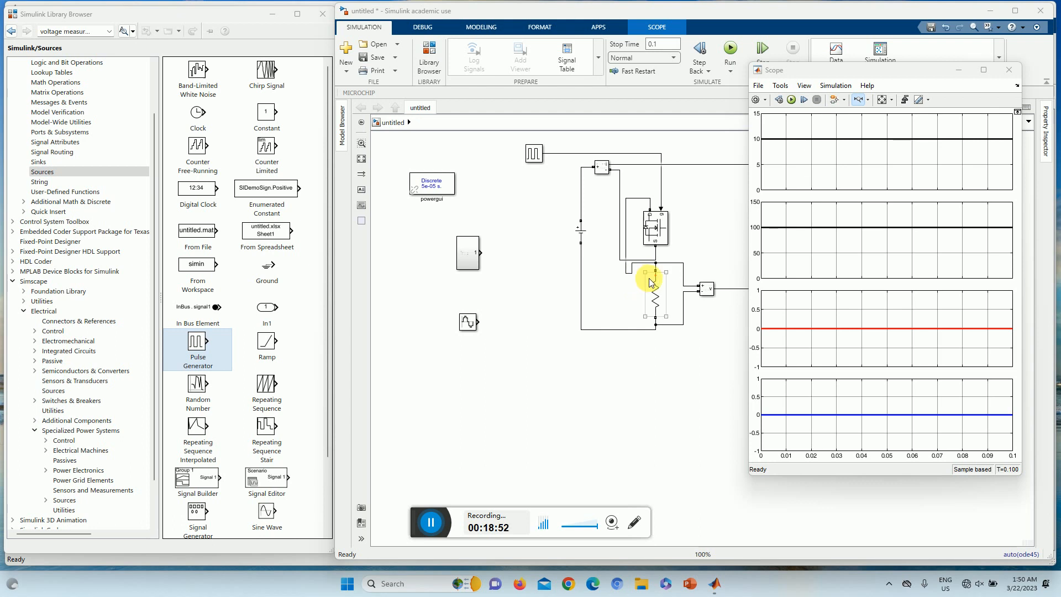
Delete the wires linking the MOSFET's drain and source to the resistor and the current measurement block.
{"action": "left_click", "coordinate": [694, 249]}
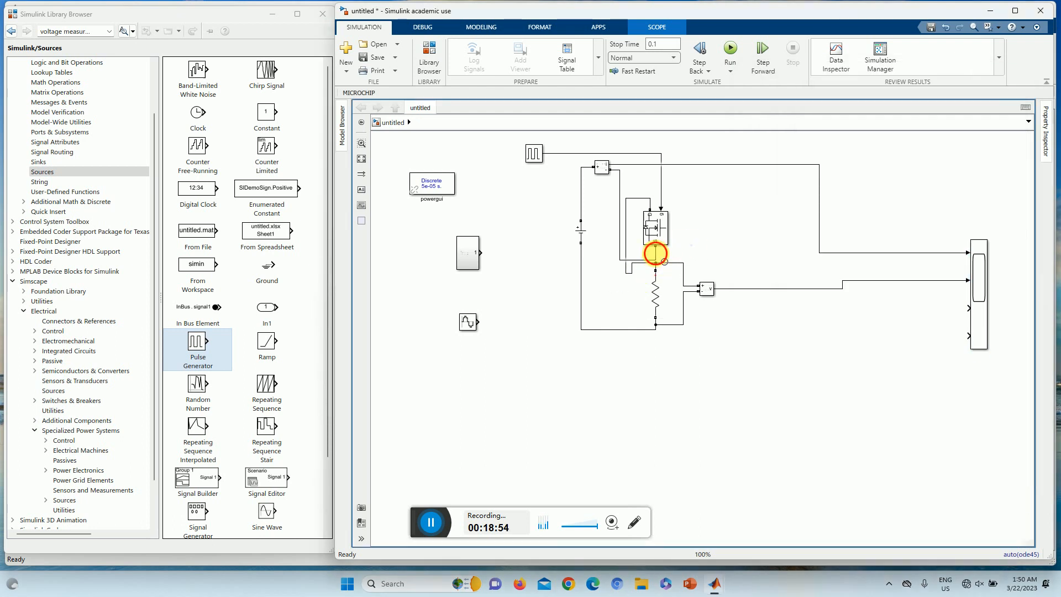
{"action": "left_click", "coordinate": [656, 258]}
{"action": "key", "text": "Delete"}
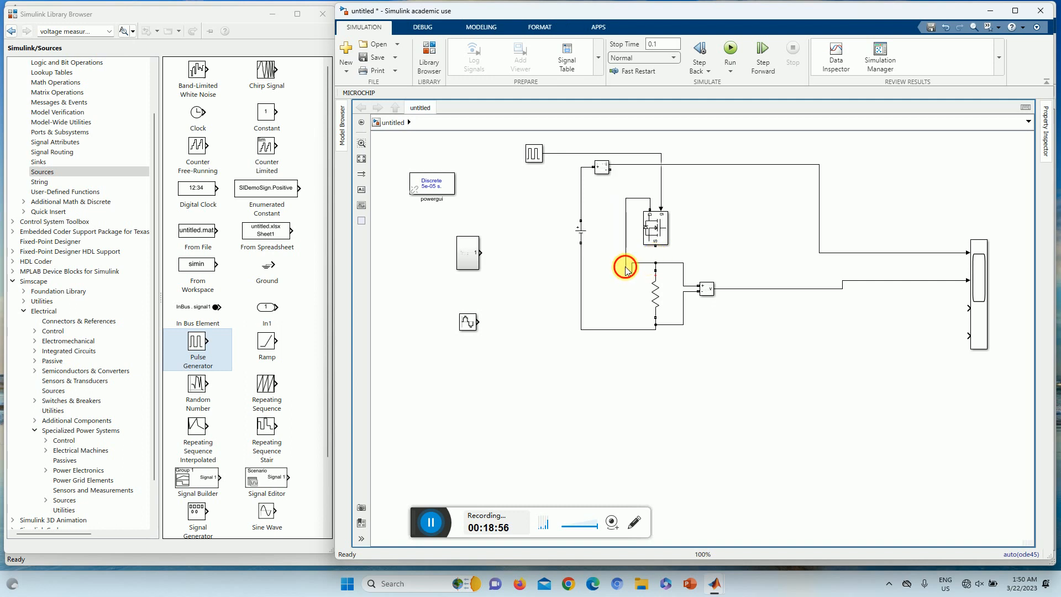
{"action": "left_click", "coordinate": [629, 268]}
{"action": "key", "text": "Delete"}
Delete the wires between the voltage measurement block and the resistor, and its output line to the scope.
{"action": "left_click", "coordinate": [649, 289]}
{"action": "left_click_drag", "start_coordinate": [665, 253], "coordinate": [682, 302]}
{"action": "left_click", "coordinate": [702, 350]}
{"action": "key", "text": "Delete"}
{"action": "left_click", "coordinate": [681, 263]}
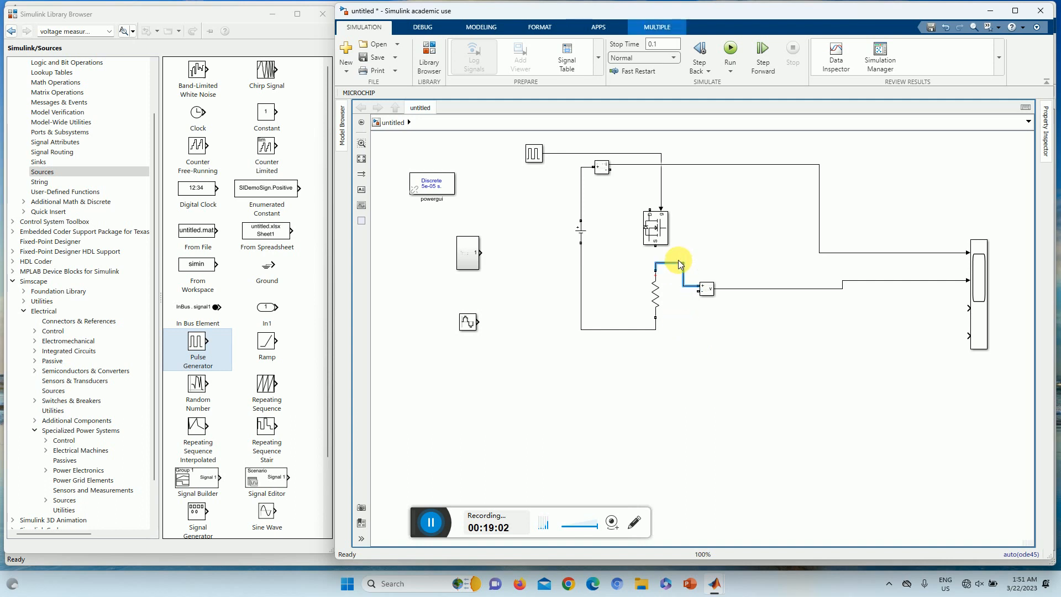
{"action": "key", "text": "Delete"}
{"action": "left_click", "coordinate": [742, 289]}
{"action": "key", "text": "Delete"}
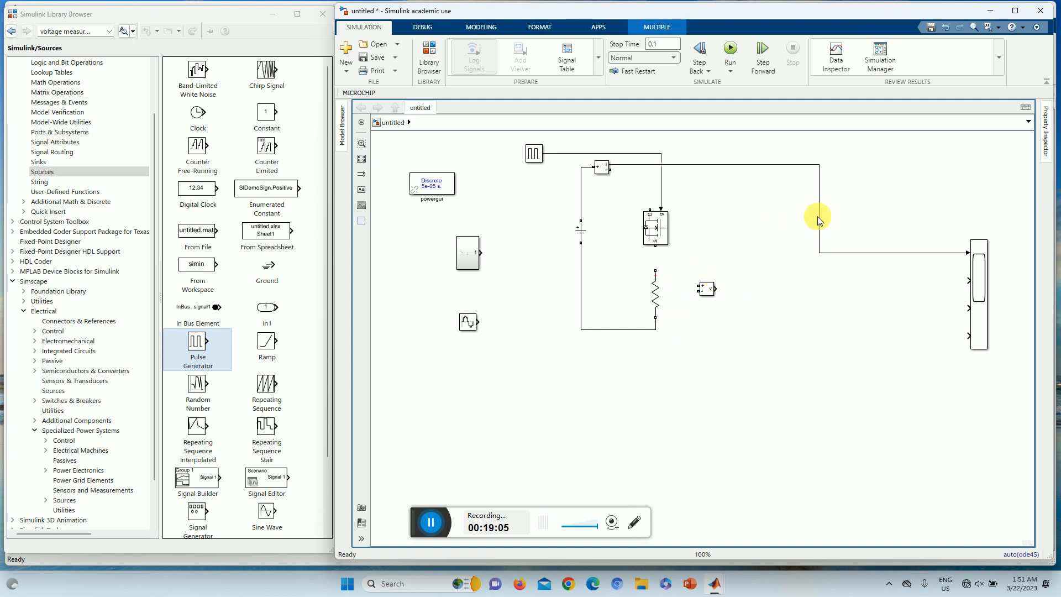
Delete the remaining wires of the current measurement block, the pulse generator's gate line and the DC source connections.
{"action": "left_click", "coordinate": [820, 221]}
{"action": "key", "text": "Delete"}
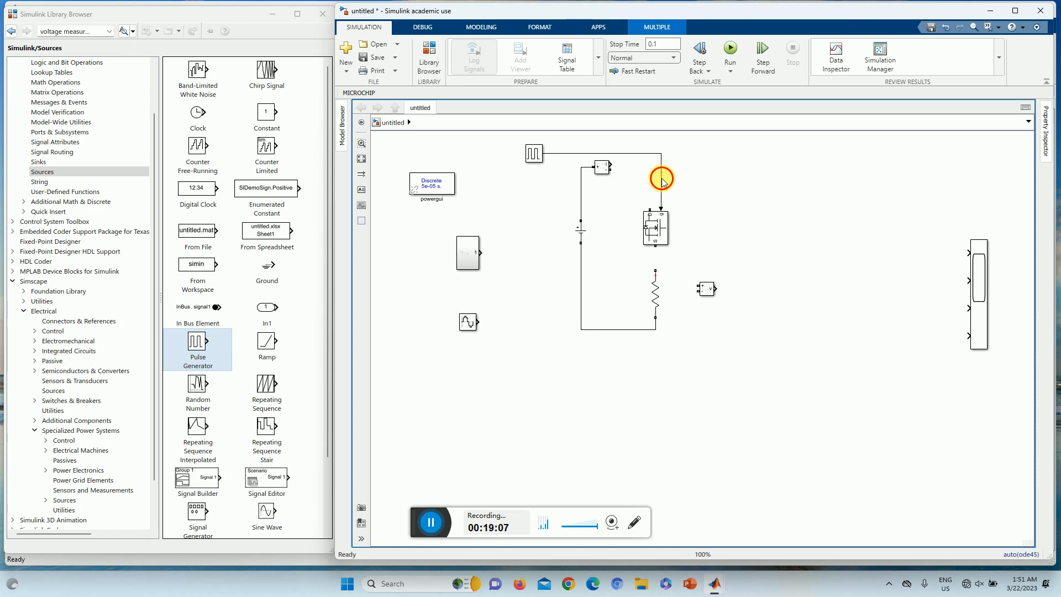
{"action": "left_click", "coordinate": [662, 178]}
{"action": "key", "text": "Delete"}
{"action": "left_click", "coordinate": [582, 198]}
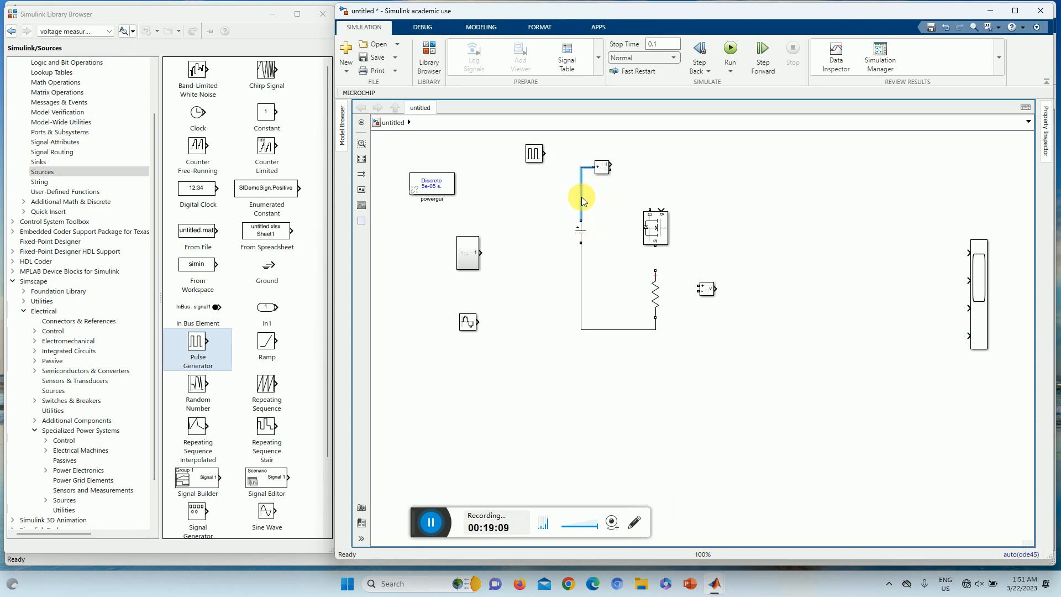
{"action": "left_click", "coordinate": [628, 331]}
{"action": "key", "text": "Delete"}
Move the Series RLC Branch resistor away from the circuit and delete it.
{"action": "left_click_drag", "start_coordinate": [655, 293], "coordinate": [824, 453]}
{"action": "left_click", "coordinate": [743, 363]}
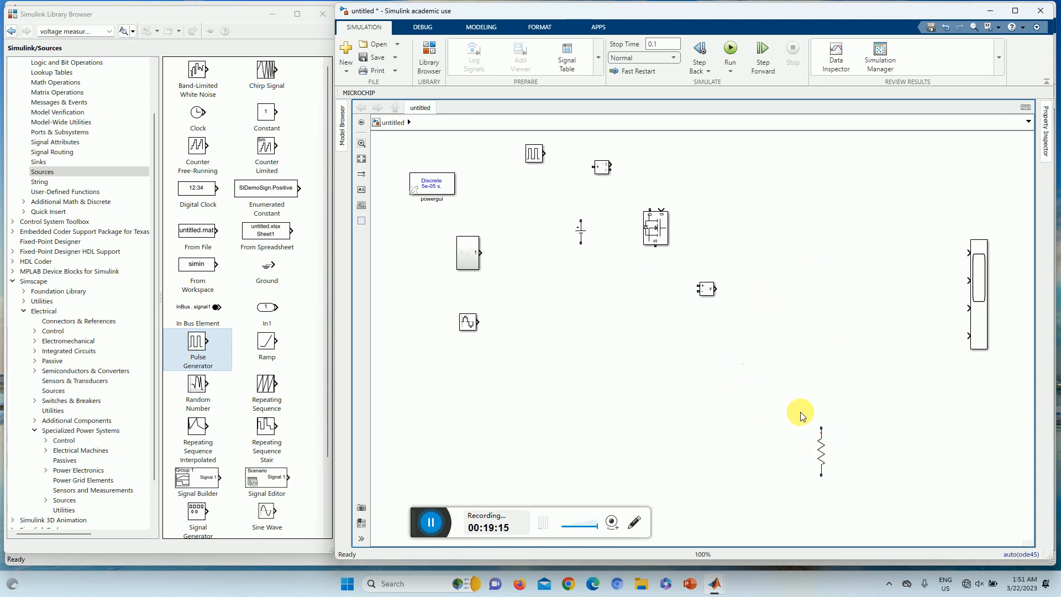
{"action": "left_click", "coordinate": [817, 445]}
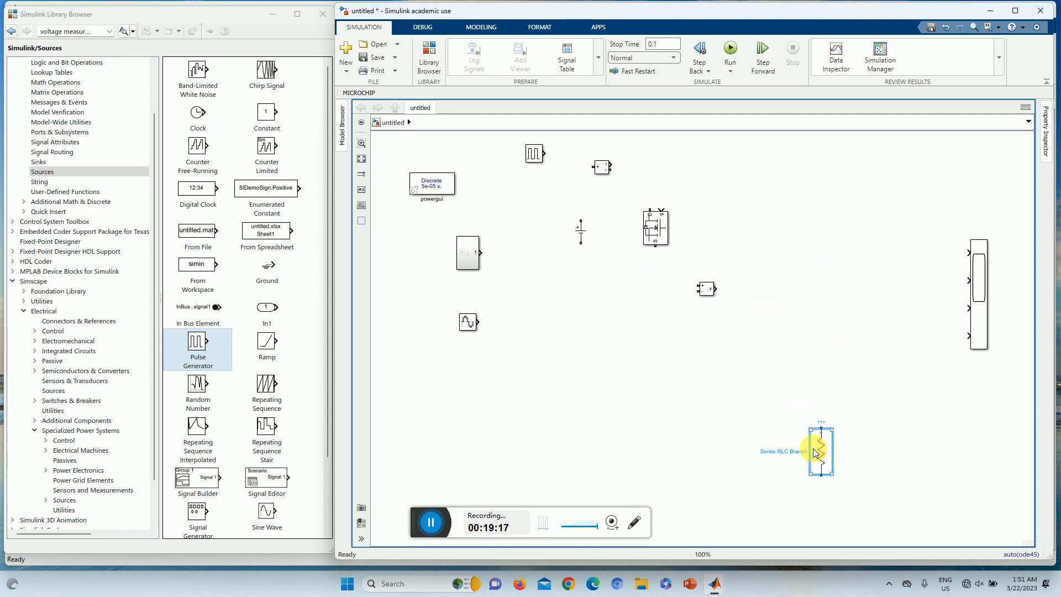
{"action": "key", "text": "Delete"}
Move the Voltage Measurement and Current Measurement blocks to free space below the scope, and the DC Voltage Source below its original spot.
{"action": "left_click_drag", "start_coordinate": [708, 289], "coordinate": [911, 409]}
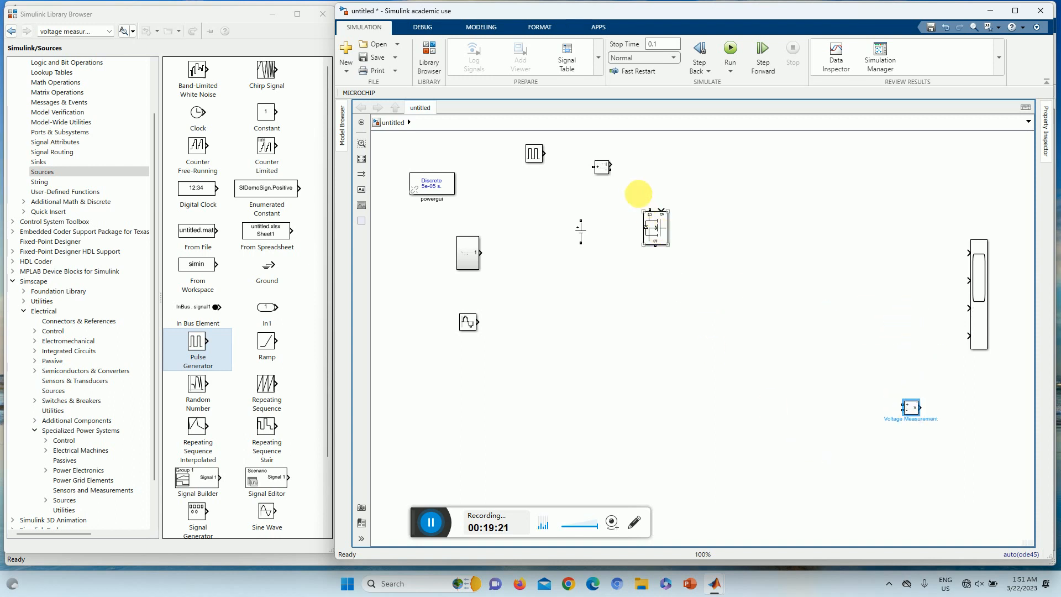
{"action": "left_click_drag", "start_coordinate": [604, 173], "coordinate": [835, 465]}
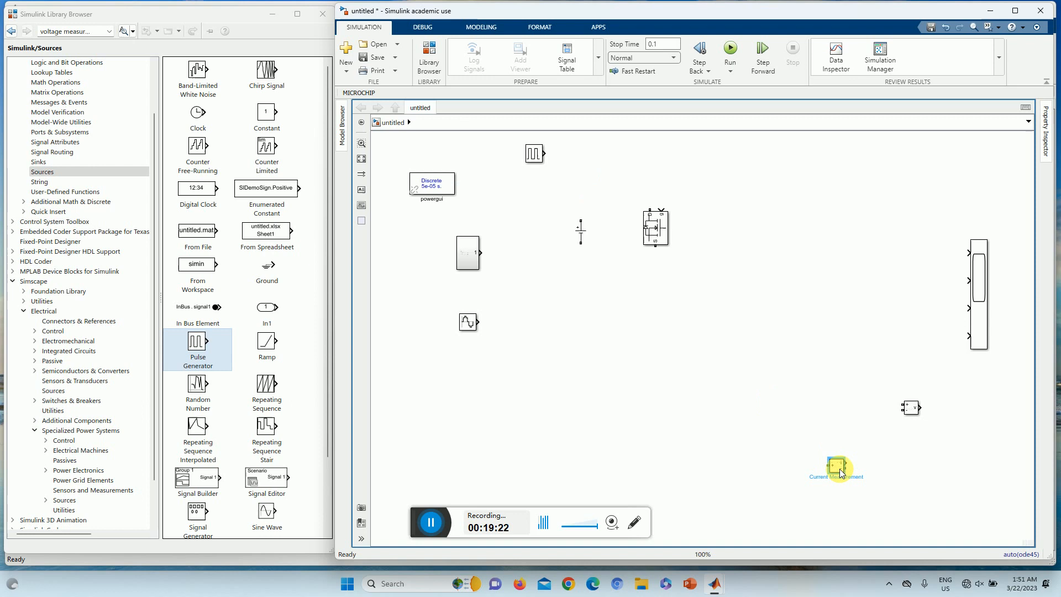
{"action": "left_click", "coordinate": [654, 334]}
{"action": "left_click_drag", "start_coordinate": [579, 244], "coordinate": [579, 294]}
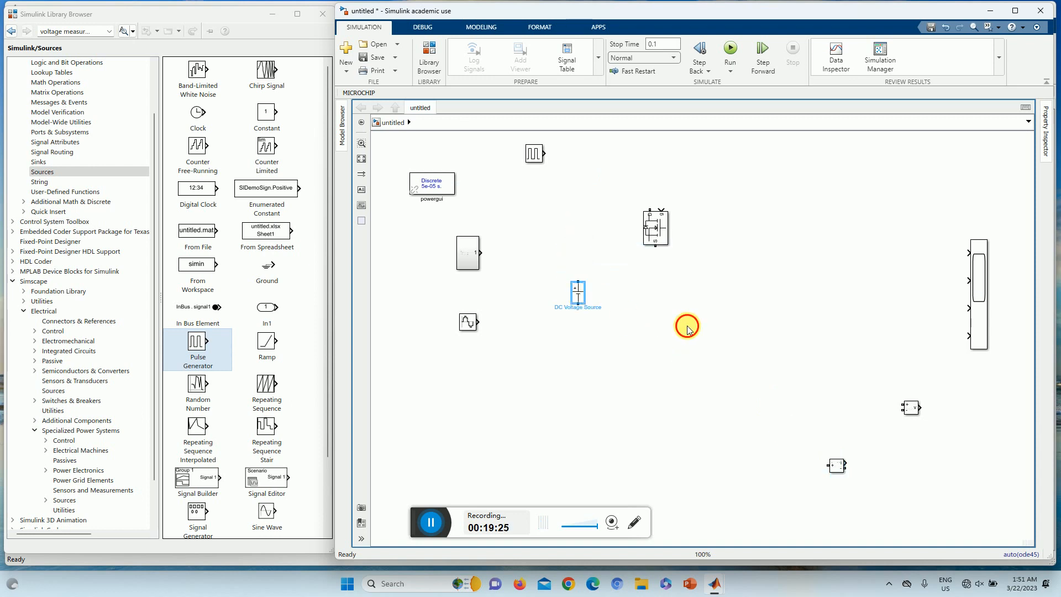
Shrink the MOSFET block and duplicate it into six, arranged as two rows of three between the DC source and the scope.
{"action": "left_click", "coordinate": [687, 326]}
{"action": "left_click", "coordinate": [654, 227]}
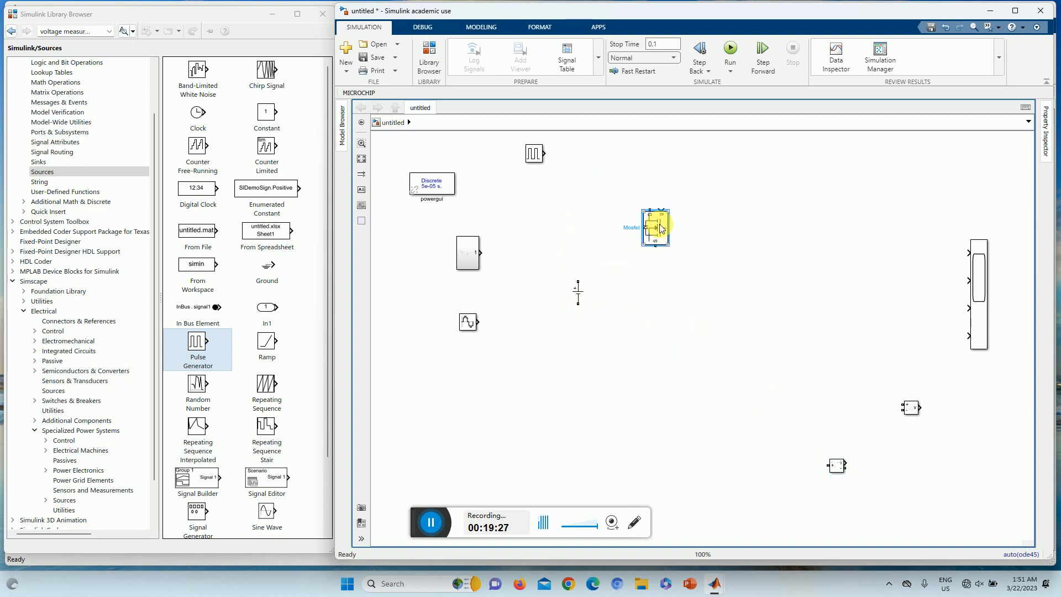
{"action": "left_click_drag", "start_coordinate": [668, 245], "coordinate": [773, 322]}
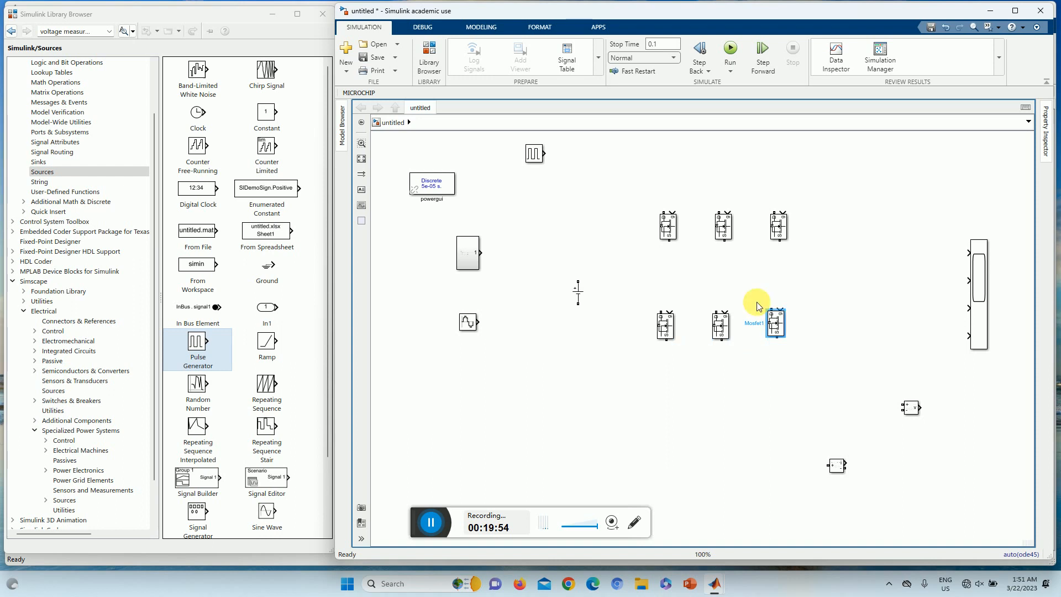
{"action": "left_click", "coordinate": [744, 266]}
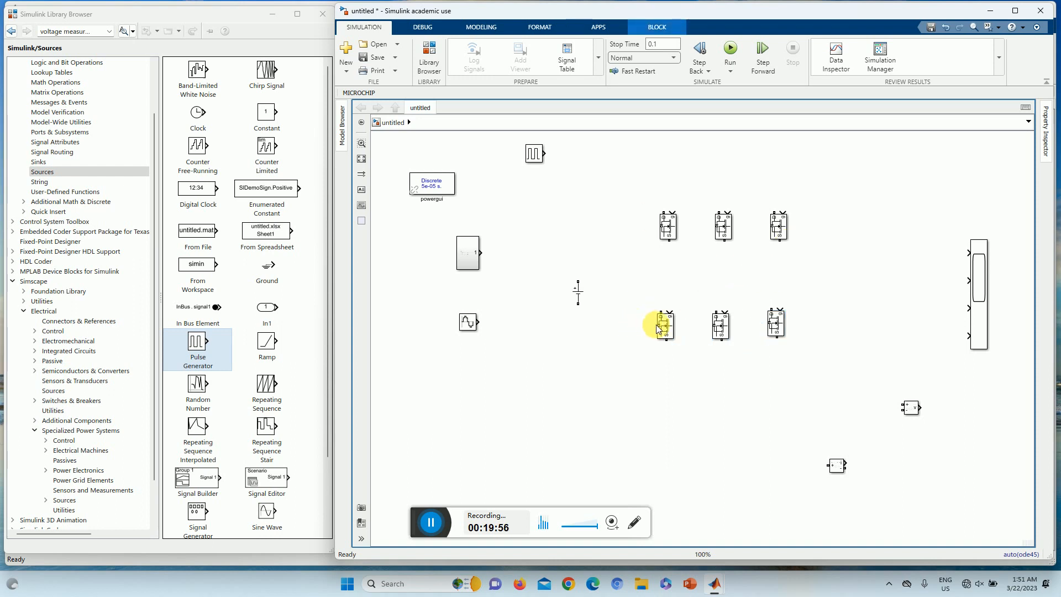
Wire each lower MOSFET's drain to the source terminal of the MOSFET above it, forming three bridge legs.
{"action": "left_click_drag", "start_coordinate": [661, 312], "coordinate": [667, 244]}
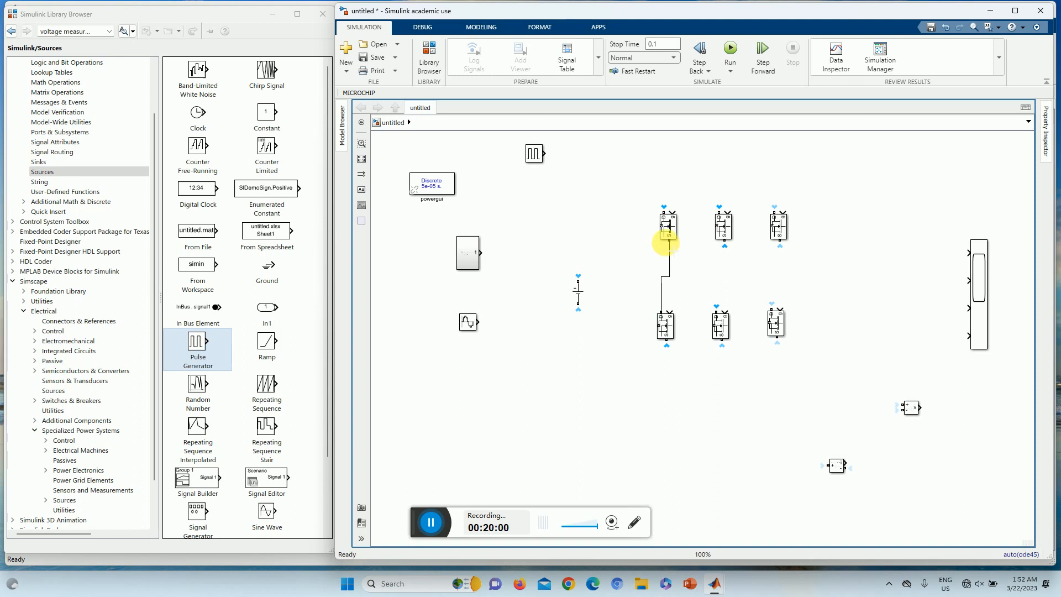
{"action": "mouse_move", "coordinate": [717, 312]}
{"action": "left_mouse_down"}
{"action": "mouse_move", "coordinate": [715, 221]}
{"action": "mouse_move", "coordinate": [725, 245]}
{"action": "left_mouse_up"}
{"action": "left_click_drag", "start_coordinate": [774, 312], "coordinate": [780, 243]}
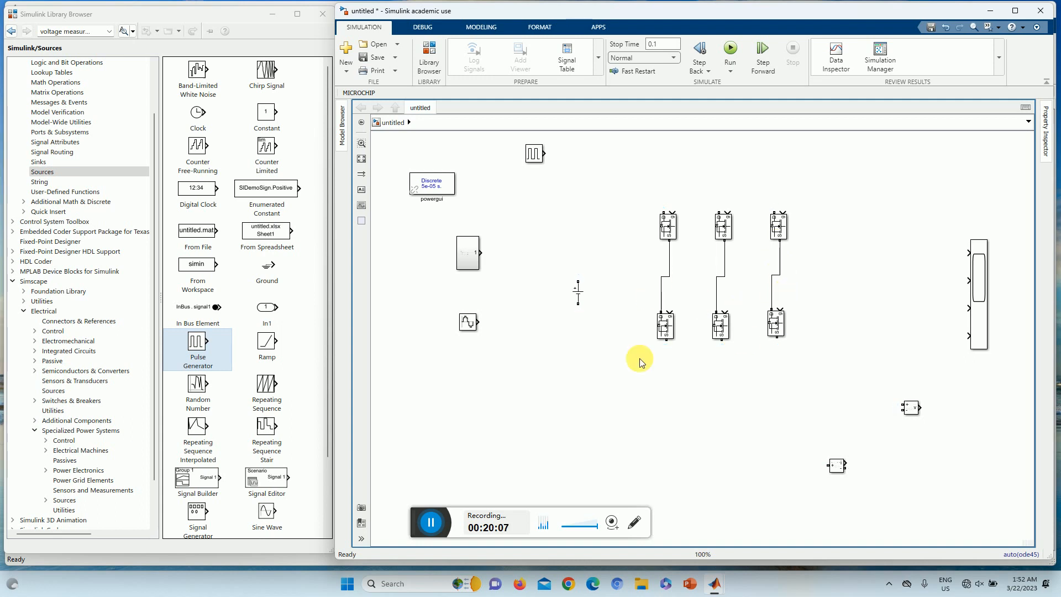
Connect the DC source's positive terminal to the first upper MOSFET's drain and its negative terminal to the first lower MOSFET's source.
{"action": "mouse_move", "coordinate": [578, 281]}
{"action": "left_mouse_down"}
{"action": "mouse_move", "coordinate": [579, 238]}
{"action": "mouse_move", "coordinate": [652, 190]}
{"action": "mouse_move", "coordinate": [665, 208]}
{"action": "left_mouse_up"}
{"action": "left_click_drag", "start_coordinate": [663, 212], "coordinate": [664, 213]}
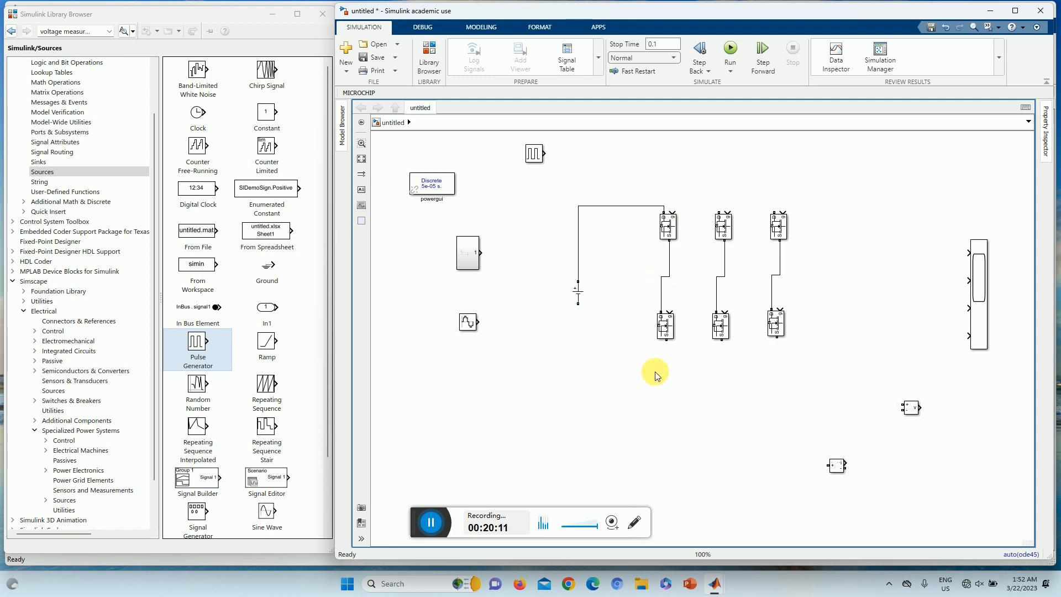
{"action": "mouse_move", "coordinate": [666, 342]}
{"action": "left_mouse_down"}
{"action": "mouse_move", "coordinate": [580, 348]}
{"action": "mouse_move", "coordinate": [581, 306]}
{"action": "left_mouse_up"}
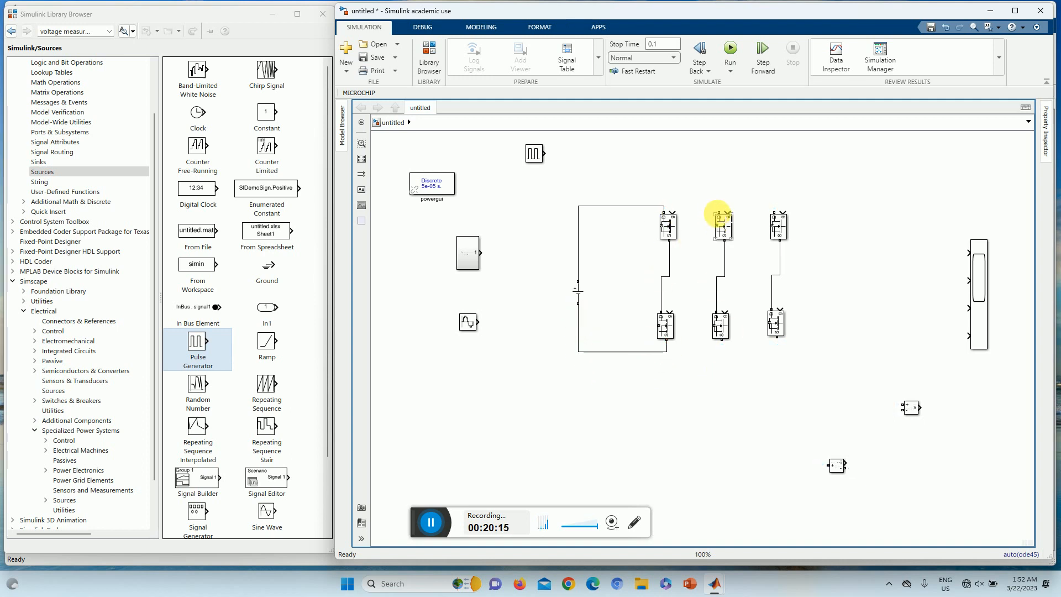
Connect the second and third bridge legs to the positive and negative DC rails.
{"action": "left_click_drag", "start_coordinate": [720, 213], "coordinate": [664, 207]}
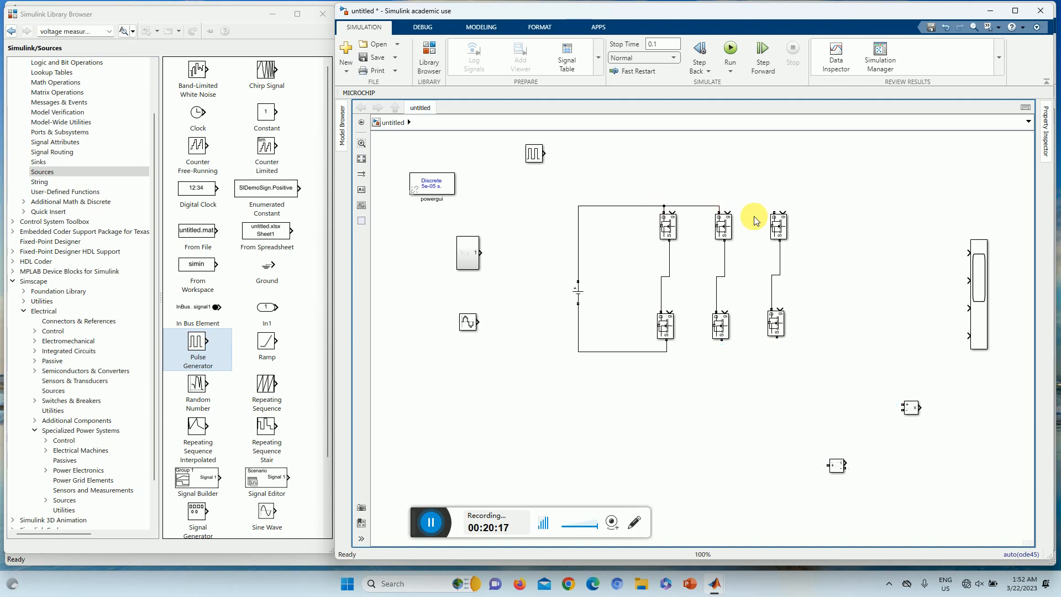
{"action": "left_click_drag", "start_coordinate": [774, 214], "coordinate": [713, 206]}
{"action": "left_click_drag", "start_coordinate": [721, 342], "coordinate": [666, 351]}
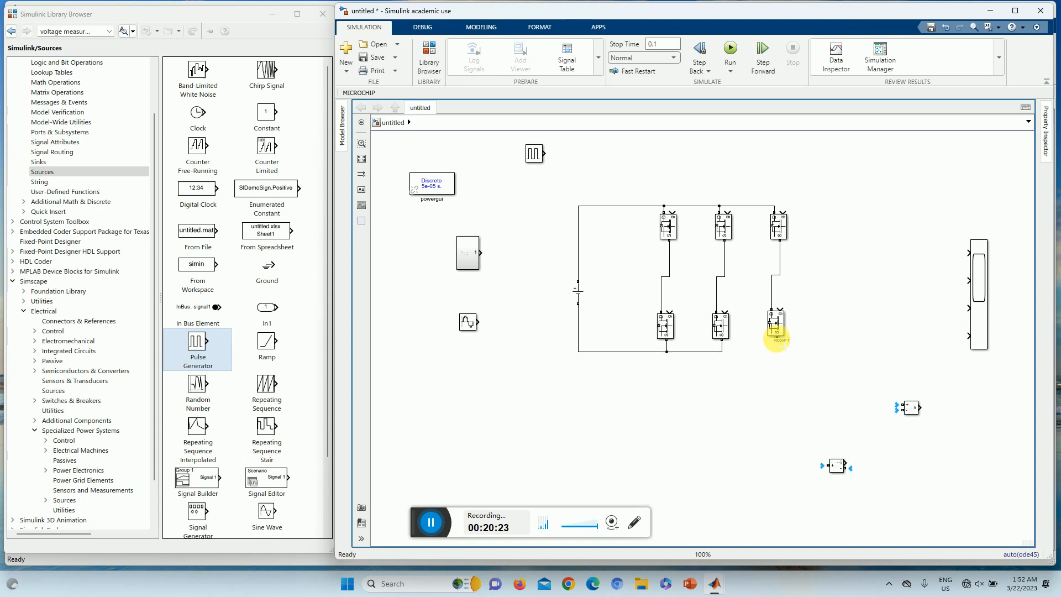
{"action": "left_click_drag", "start_coordinate": [777, 339], "coordinate": [722, 351]}
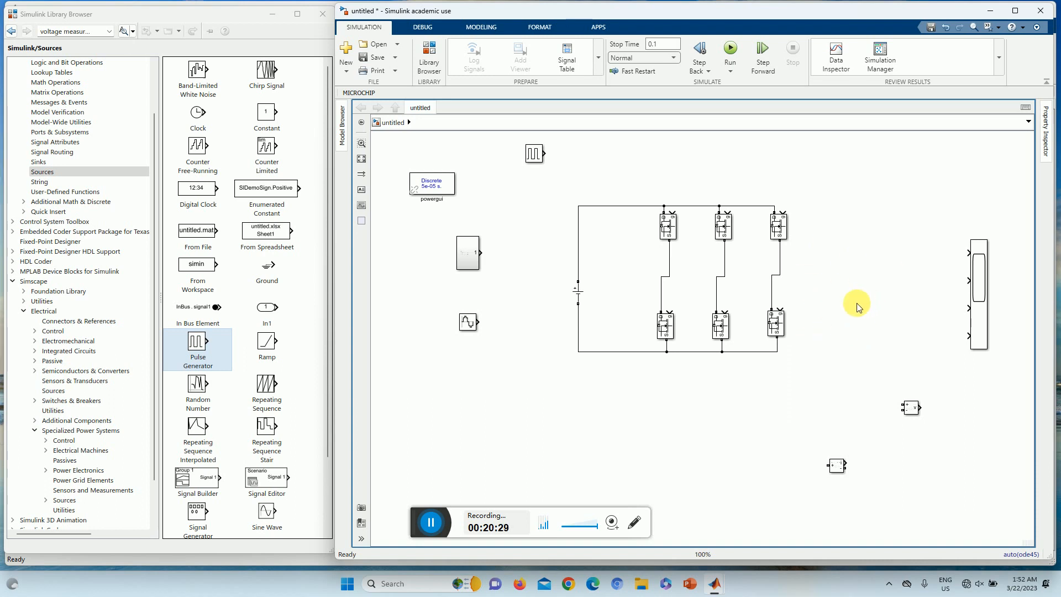
Add an Asynchronous Machine SI Units block from the Electrical Machines library between the MOSFET bridge and the scope.
{"action": "scroll", "coordinate": [84, 448], "scroll_direction": "down", "scroll_amount": 2}
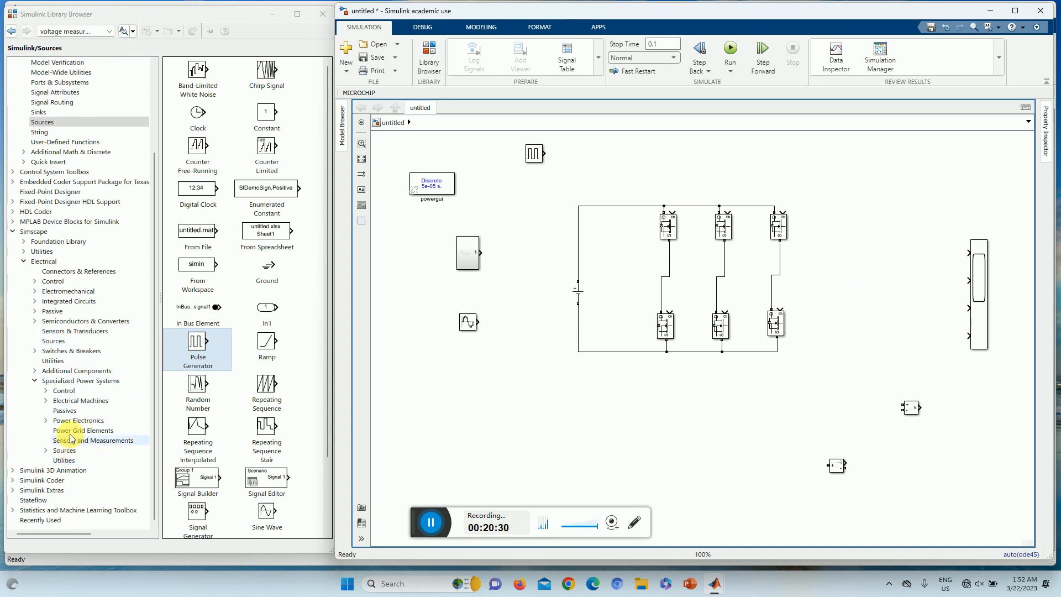
{"action": "left_click", "coordinate": [73, 401]}
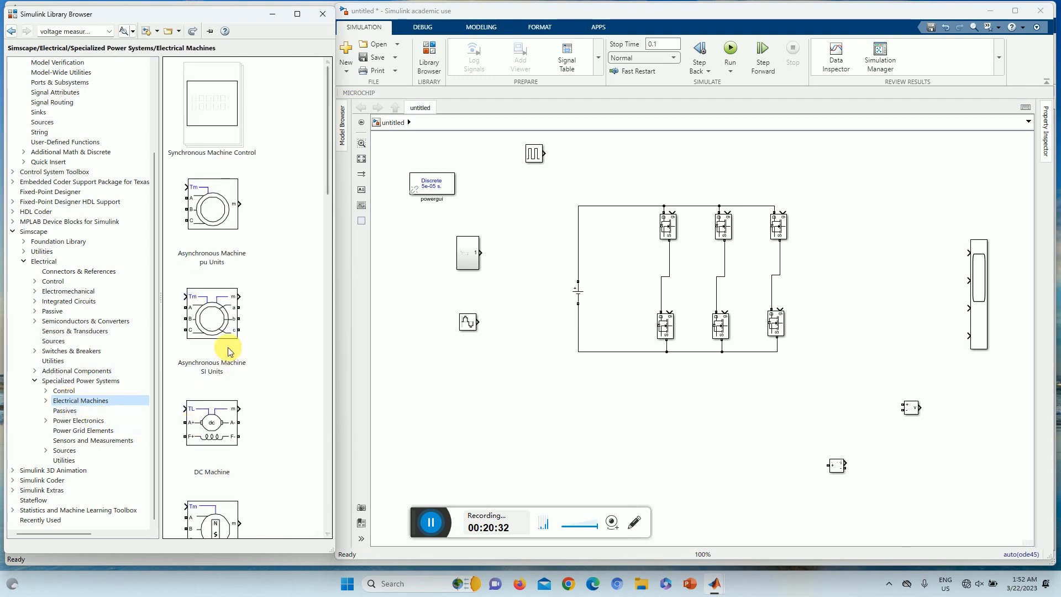
{"action": "left_click", "coordinate": [223, 317]}
{"action": "left_click_drag", "start_coordinate": [223, 318], "coordinate": [876, 268]}
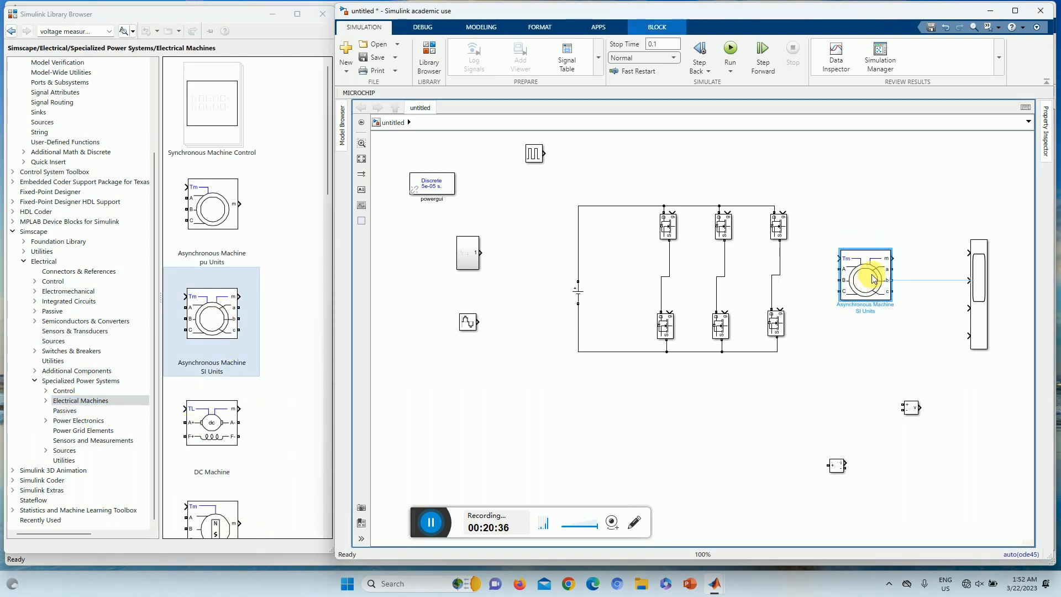
{"action": "left_click", "coordinate": [553, 272]}
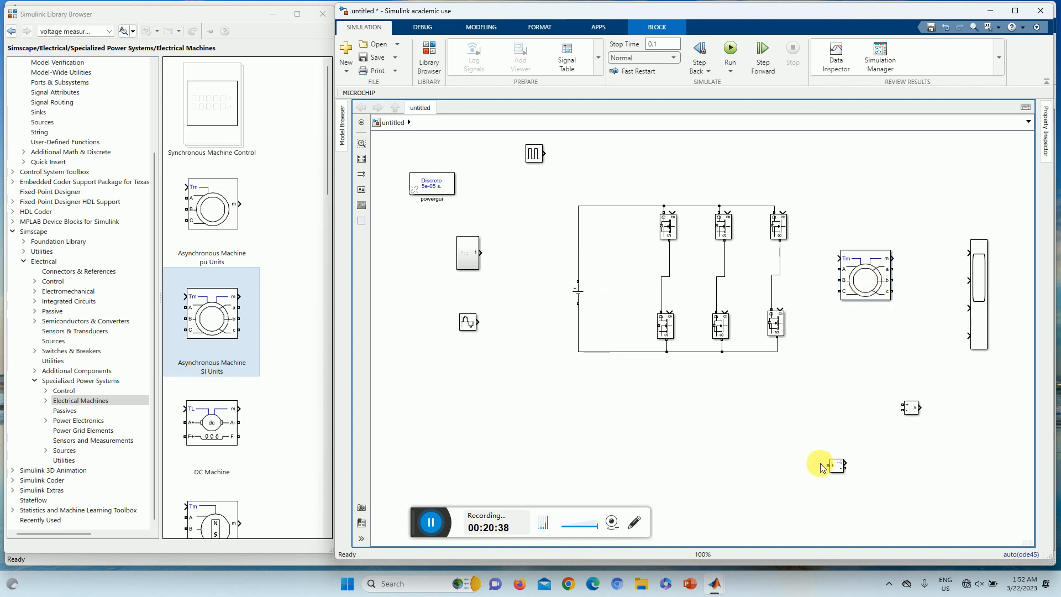
Add a Constant block above the asynchronous machine and wire it to the machine's Tm input.
{"action": "scroll", "coordinate": [72, 89], "scroll_direction": "up", "scroll_amount": 4}
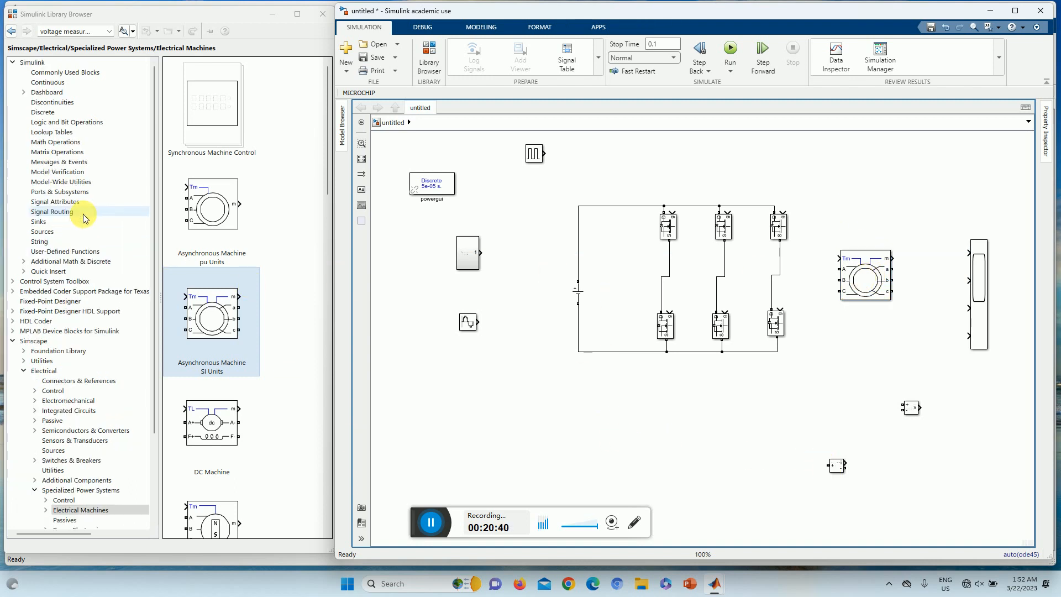
{"action": "left_click", "coordinate": [66, 75]}
{"action": "left_click_drag", "start_coordinate": [196, 112], "coordinate": [821, 203]}
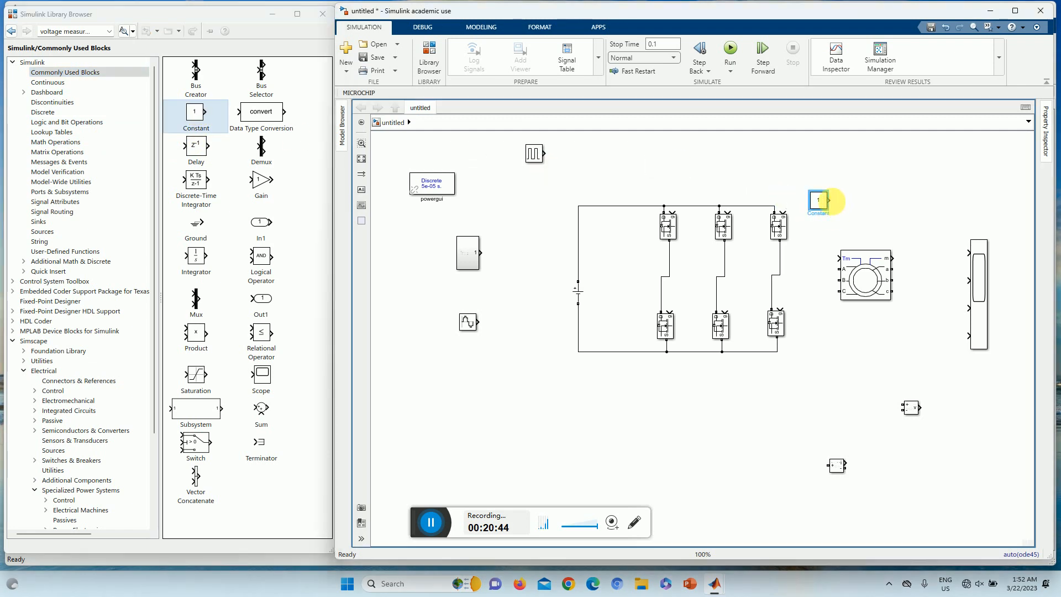
{"action": "left_click_drag", "start_coordinate": [831, 241], "coordinate": [837, 257]}
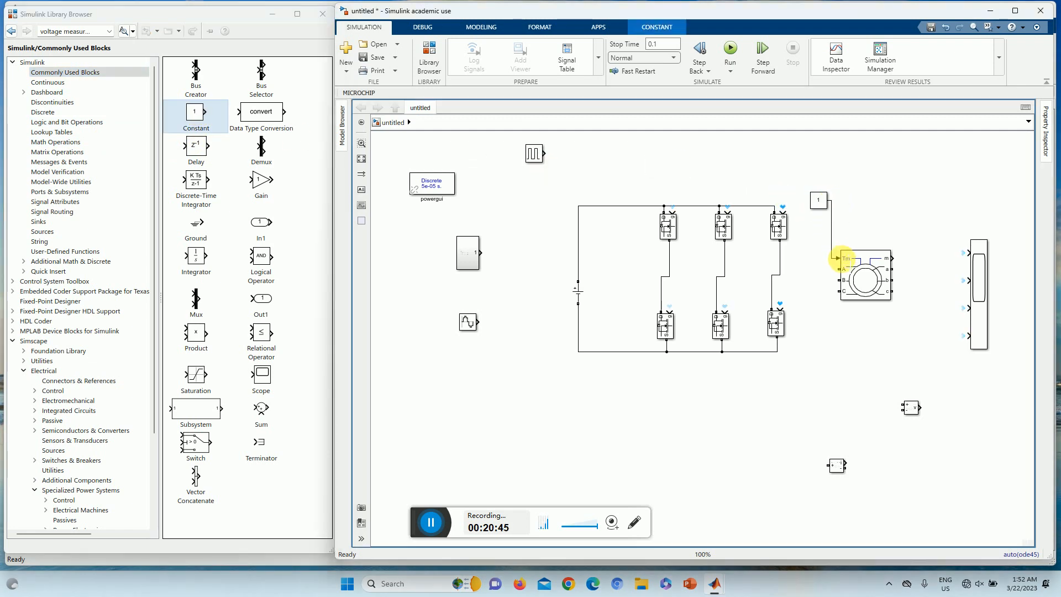
Set the Constant block's value to 10.
{"action": "double_click", "coordinate": [819, 203]}
{"action": "left_click", "coordinate": [564, 210]}
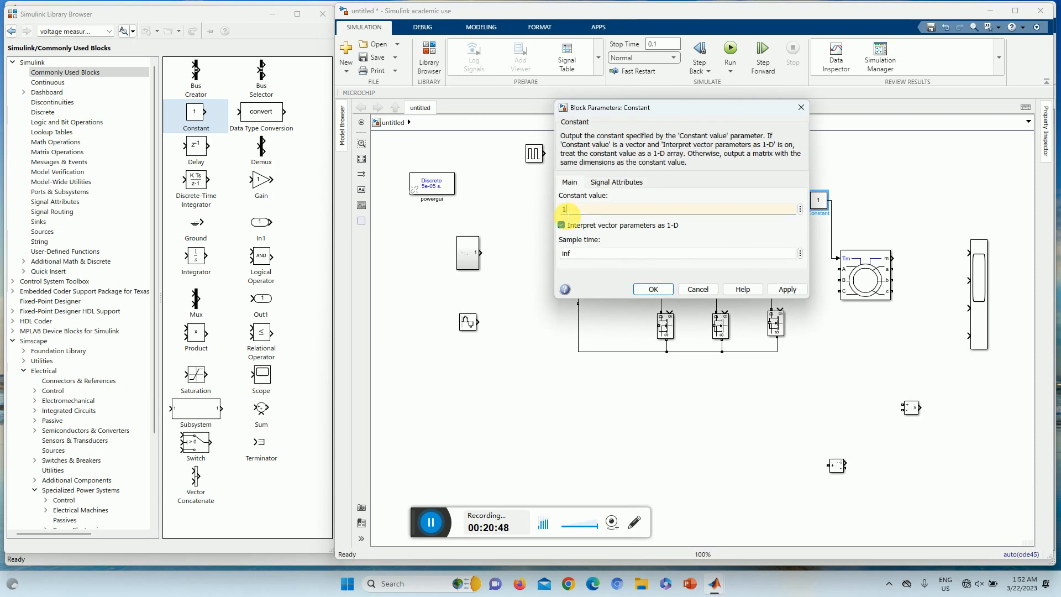
{"action": "left_click", "coordinate": [788, 289]}
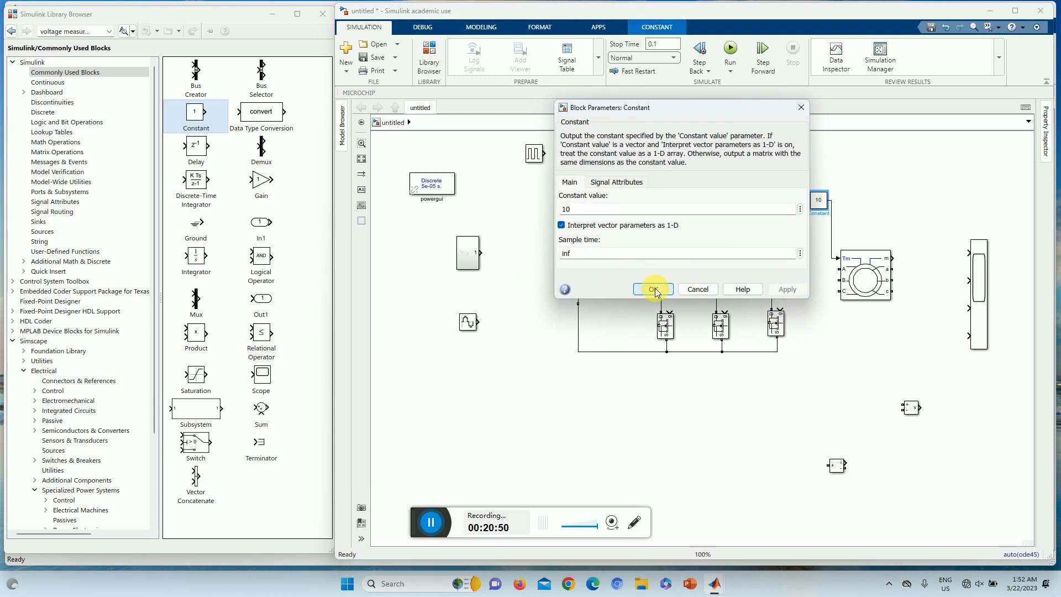
{"action": "left_click", "coordinate": [653, 289]}
{"action": "left_click", "coordinate": [914, 389]}
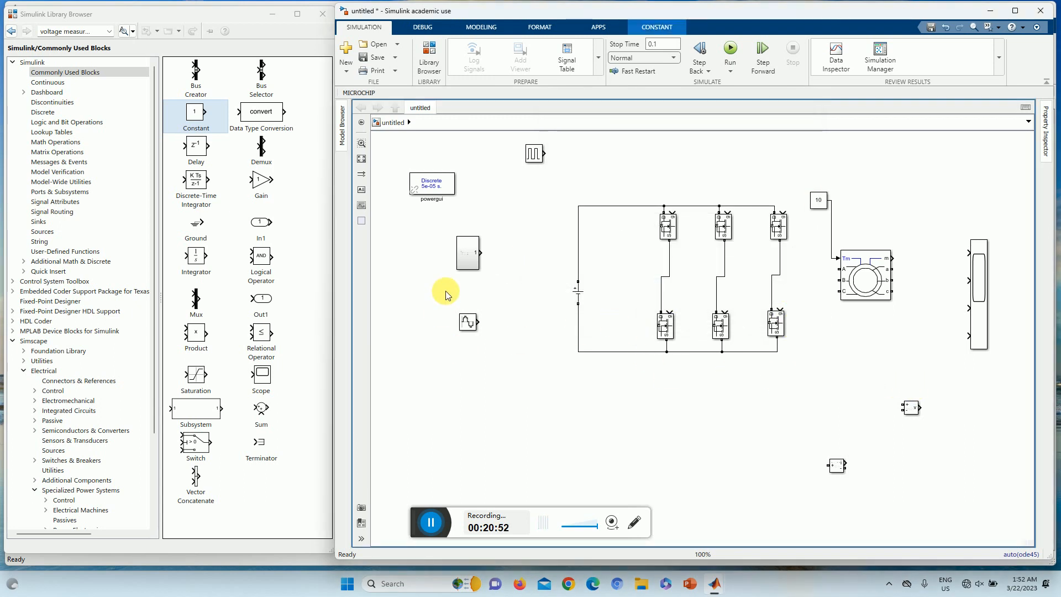
Rearrange the signal sources so the Sine Wave block sits below powergui and the Subsystem block directly beneath it.
{"action": "left_click", "coordinate": [464, 316]}
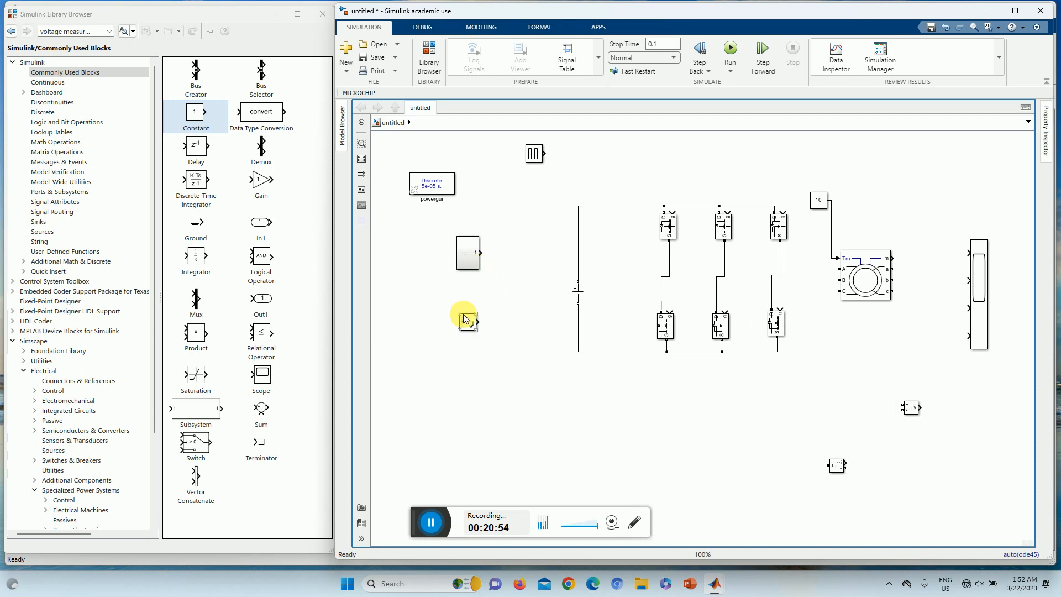
{"action": "left_click", "coordinate": [492, 330]}
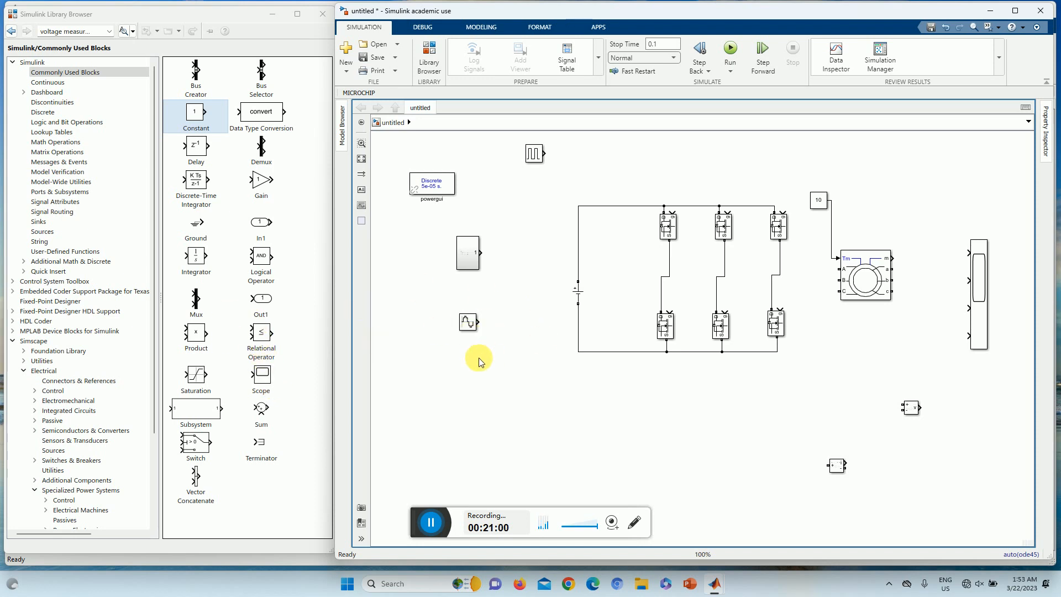
{"action": "left_click", "coordinate": [471, 250]}
{"action": "left_click_drag", "start_coordinate": [471, 250], "coordinate": [450, 246]}
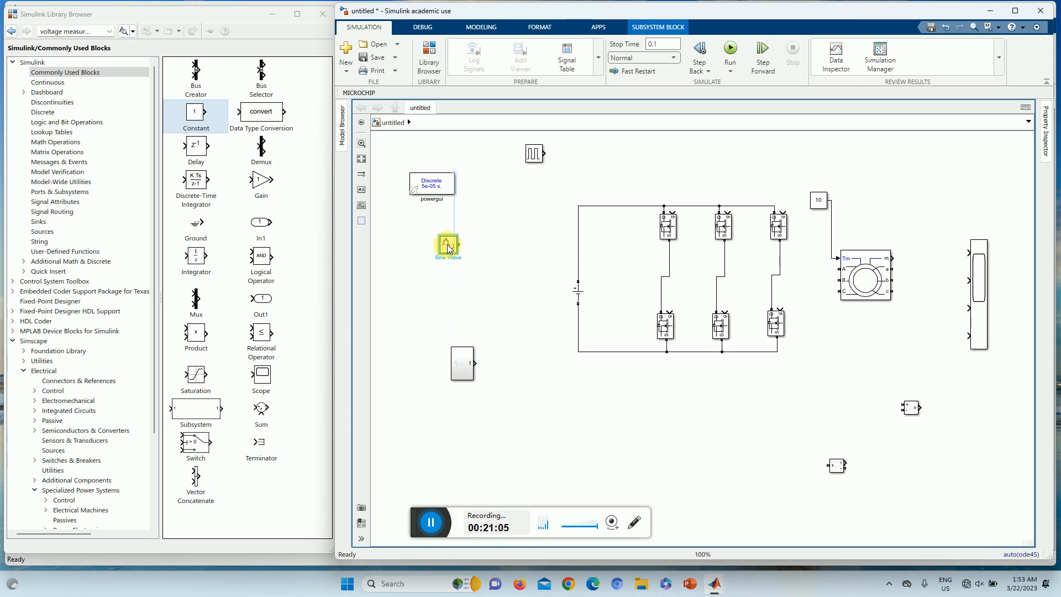
{"action": "left_click_drag", "start_coordinate": [461, 359], "coordinate": [448, 281]}
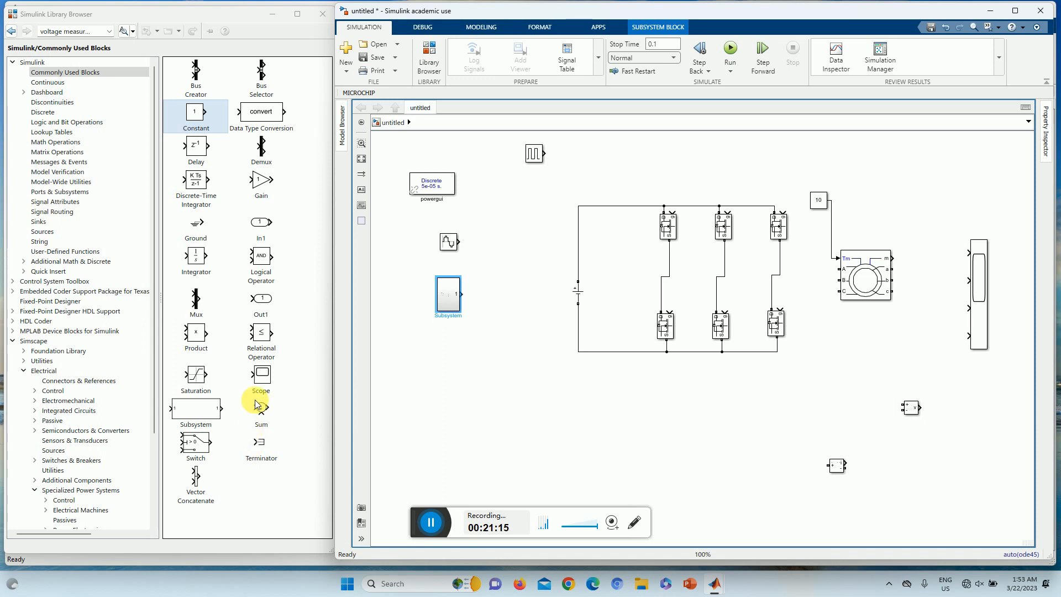
Add a Relational Operator block, wiring the Sine Wave to its first input and the Subsystem to its second input.
{"action": "left_click_drag", "start_coordinate": [261, 335], "coordinate": [494, 255]}
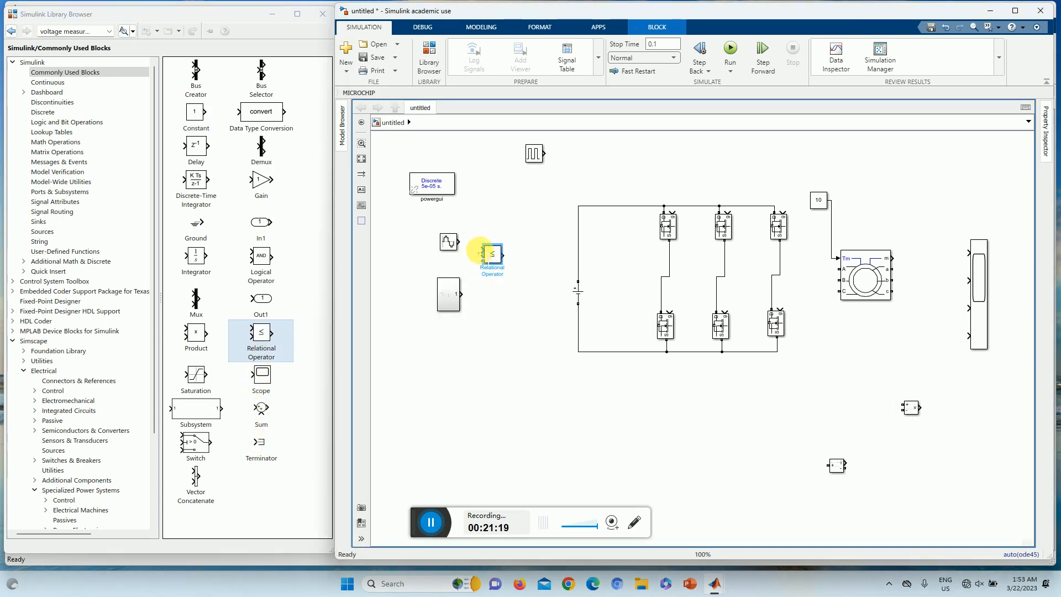
{"action": "left_click", "coordinate": [475, 250]}
{"action": "left_click_drag", "start_coordinate": [458, 241], "coordinate": [467, 295]}
Set the Relational Operator to > and wire its output to the gate of the first upper MOSFET.
{"action": "left_click", "coordinate": [494, 253]}
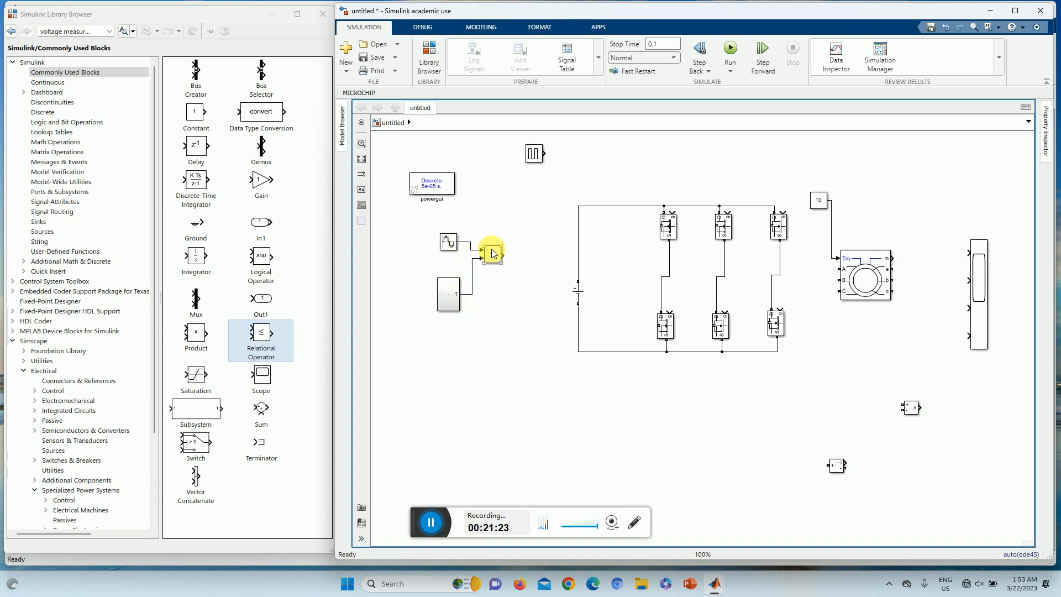
{"action": "double_click", "coordinate": [494, 253]}
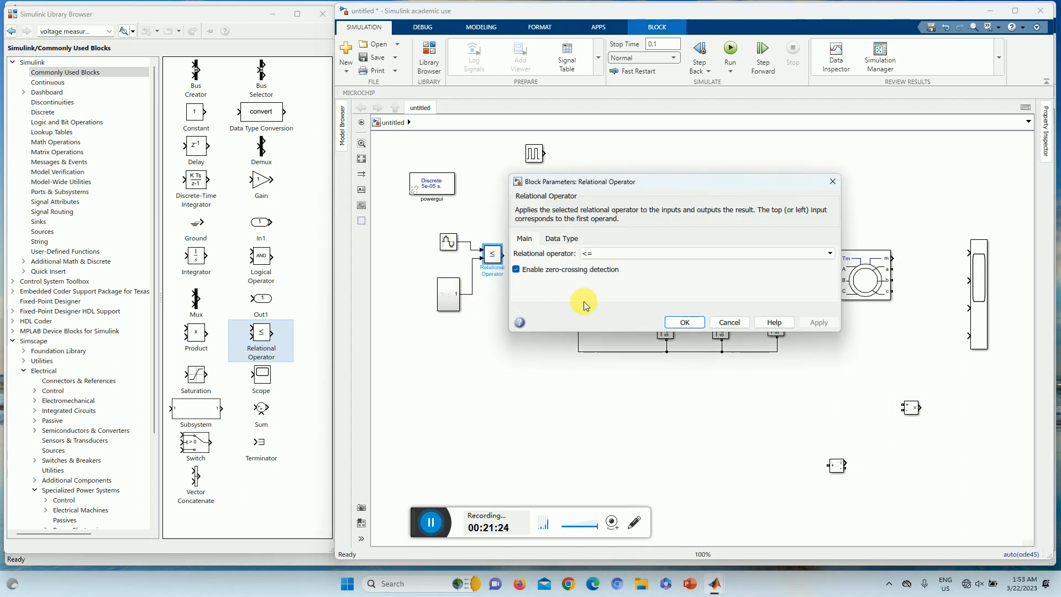
{"action": "left_click", "coordinate": [597, 253]}
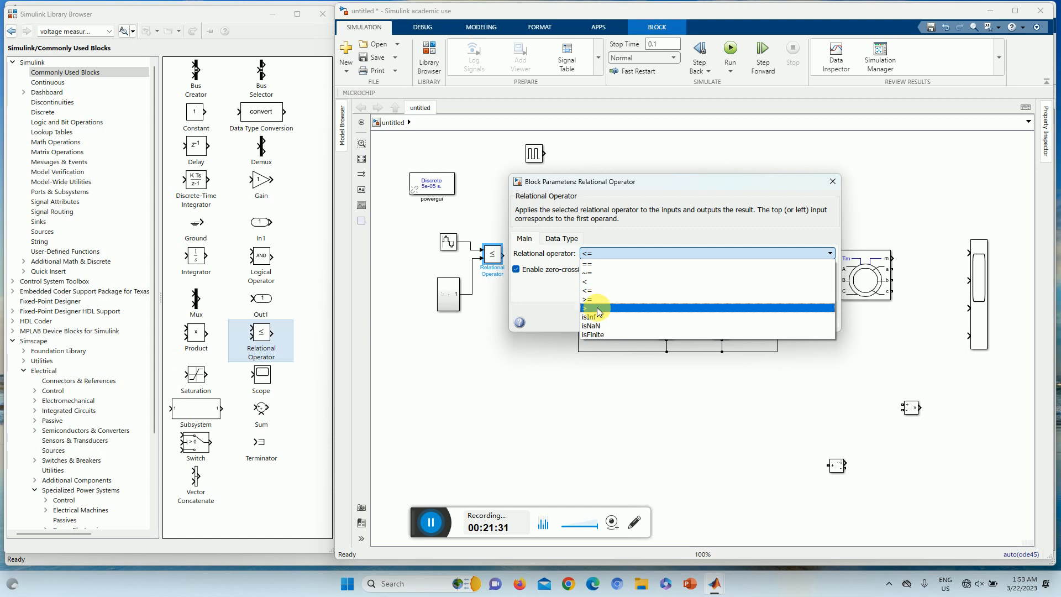
{"action": "left_click", "coordinate": [597, 308]}
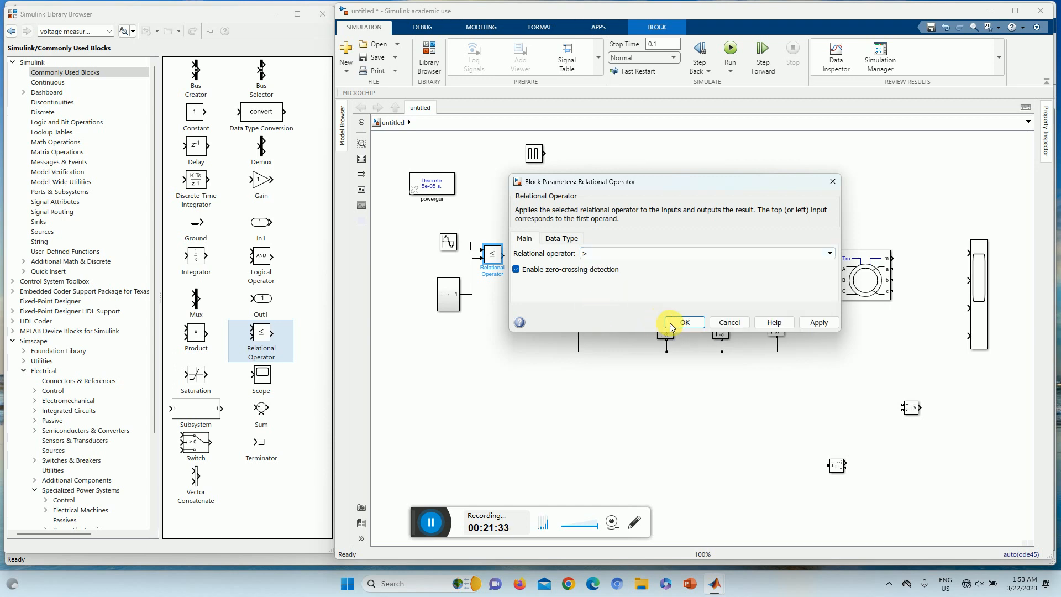
{"action": "left_click", "coordinate": [666, 323]}
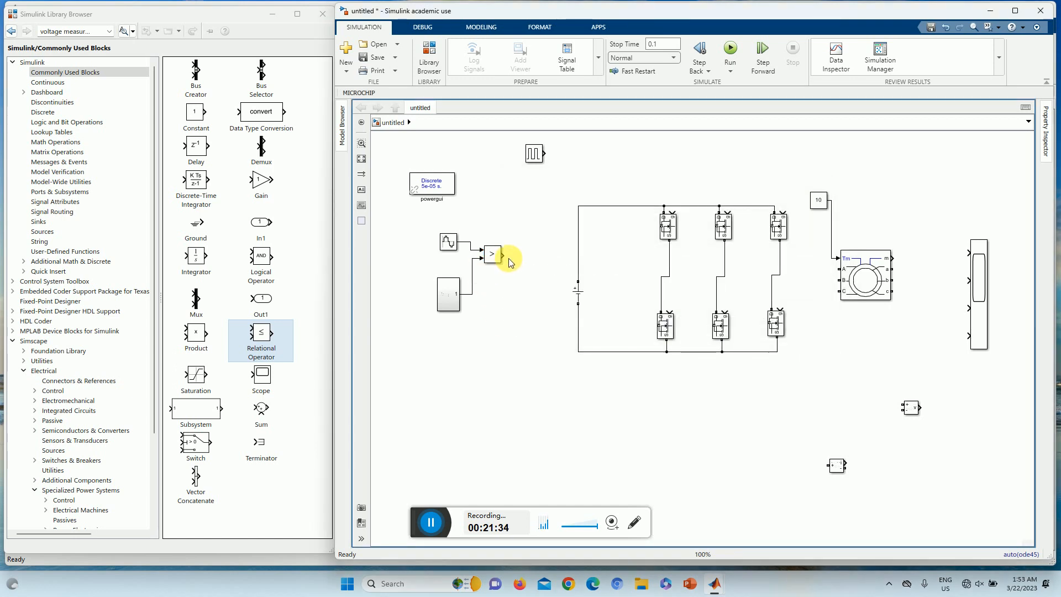
{"action": "left_click_drag", "start_coordinate": [505, 255], "coordinate": [671, 216]}
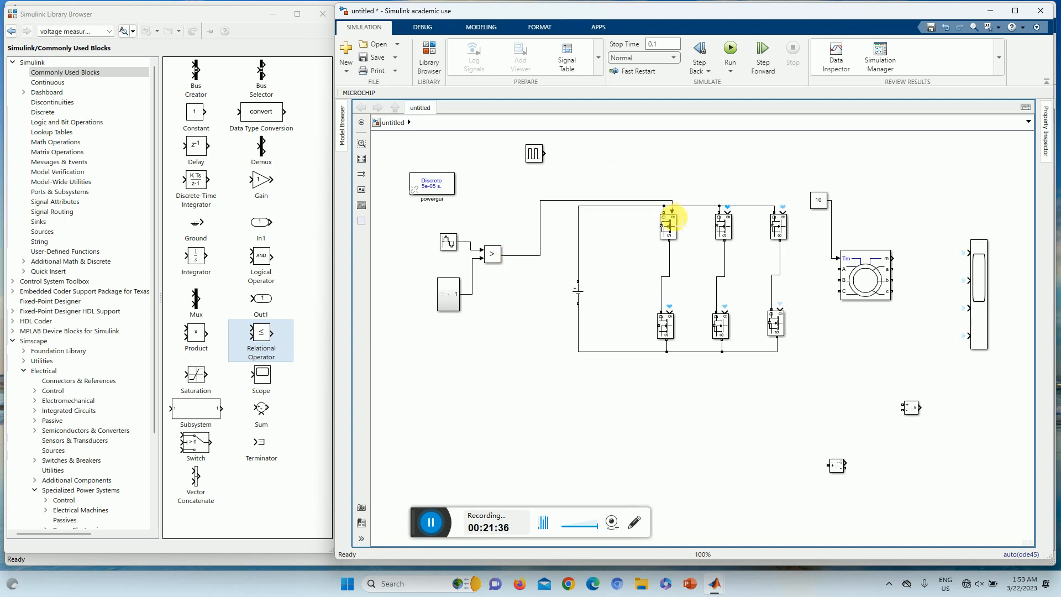
{"action": "left_click", "coordinate": [491, 376]}
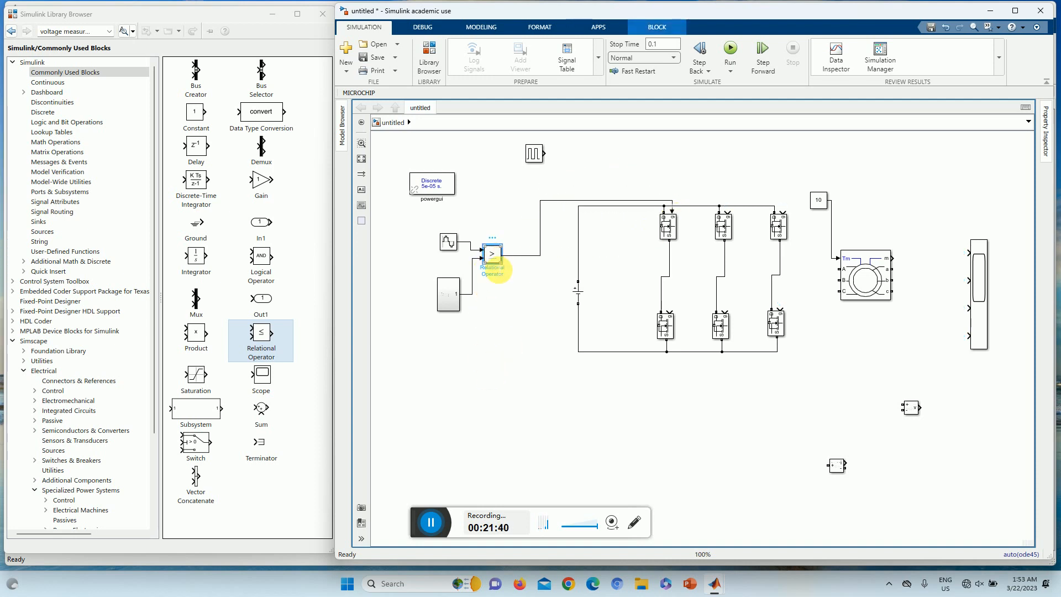
Paste a copy of the Relational Operator below the original and wire its inputs to the Sine Wave and Subsystem signals.
{"action": "key", "text": "ctrl+v"}
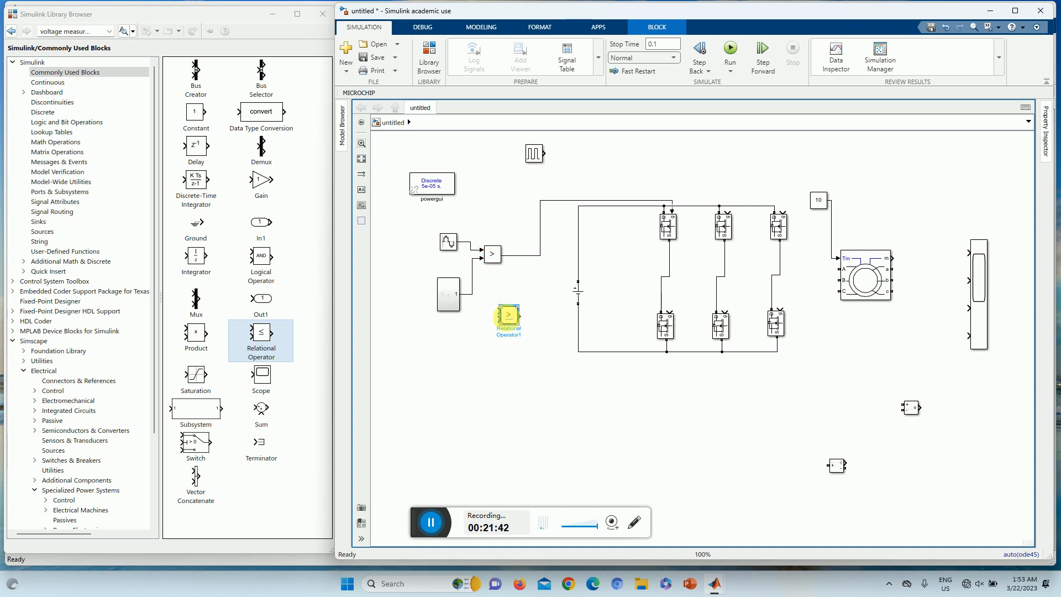
{"action": "left_click_drag", "start_coordinate": [505, 317], "coordinate": [471, 245]}
{"action": "left_click_drag", "start_coordinate": [482, 304], "coordinate": [469, 294]}
Set the copied Relational Operator below the original to the < comparison.
{"action": "left_click", "coordinate": [494, 301]}
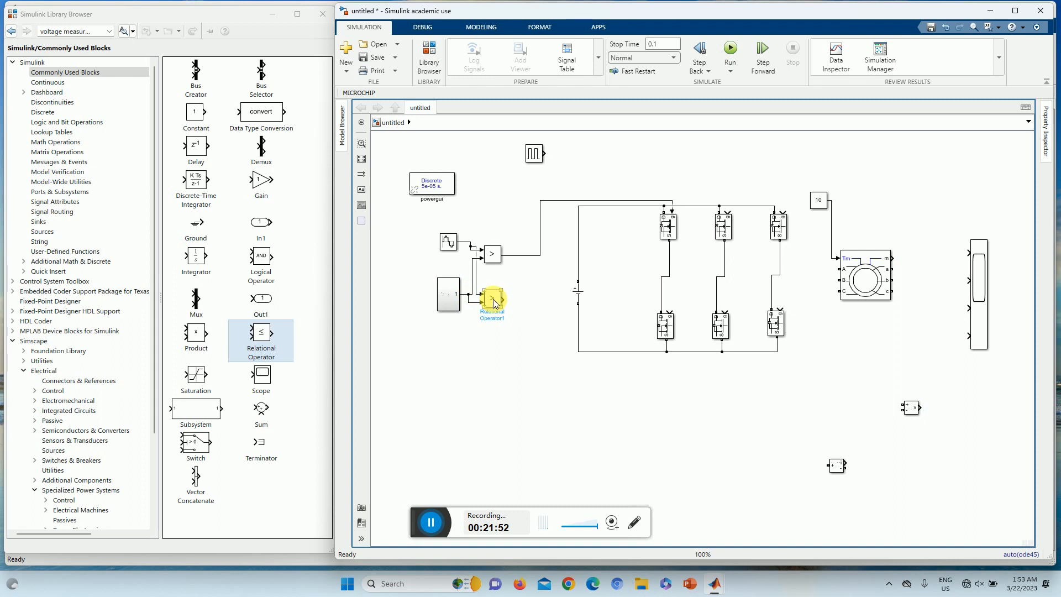
{"action": "double_click", "coordinate": [494, 302]}
{"action": "left_click", "coordinate": [597, 298]}
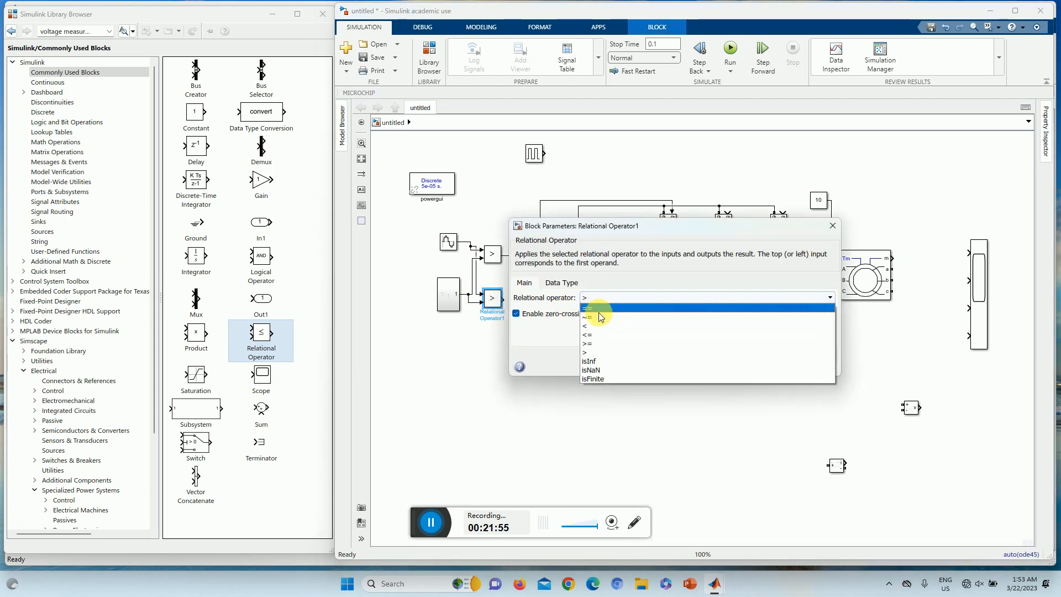
{"action": "left_click", "coordinate": [599, 327]}
{"action": "left_click", "coordinate": [670, 362]}
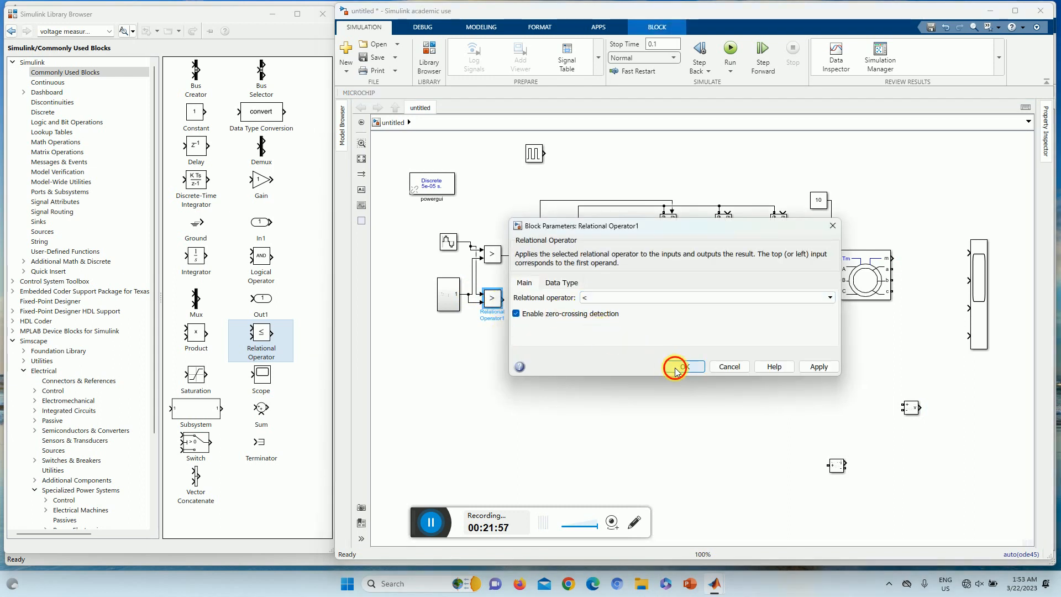
{"action": "left_click", "coordinate": [508, 309]}
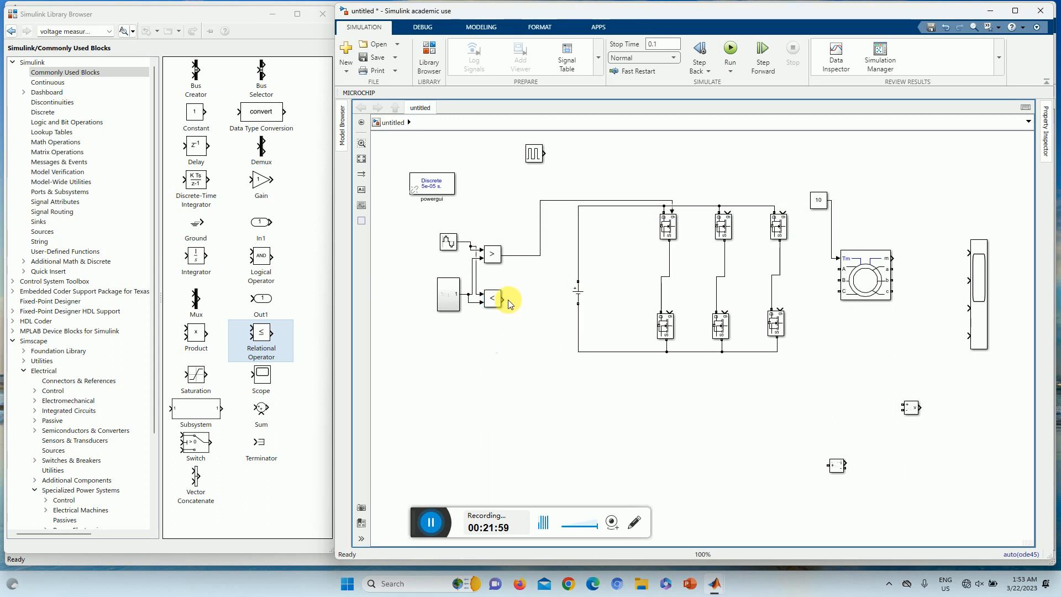
Wire the < operator's output to the gate of the first lower MOSFET, routing the line above the bridge and clear of the first leg.
{"action": "mouse_move", "coordinate": [507, 300]}
{"action": "left_mouse_down"}
{"action": "mouse_move", "coordinate": [639, 380]}
{"action": "mouse_move", "coordinate": [667, 308]}
{"action": "left_mouse_up"}
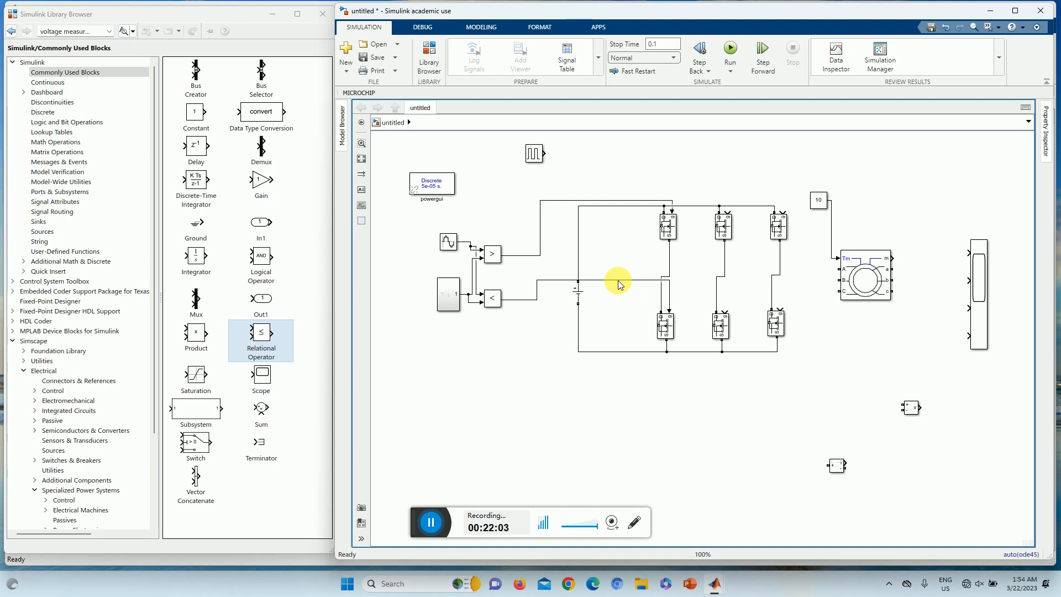
{"action": "left_click_drag", "start_coordinate": [619, 281], "coordinate": [621, 180]}
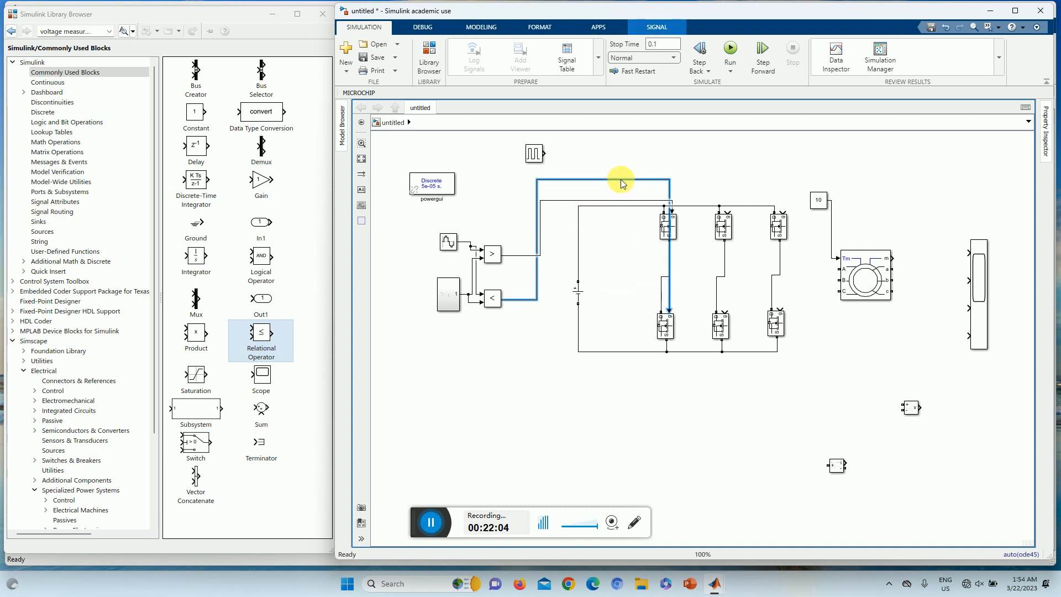
{"action": "left_click", "coordinate": [615, 287]}
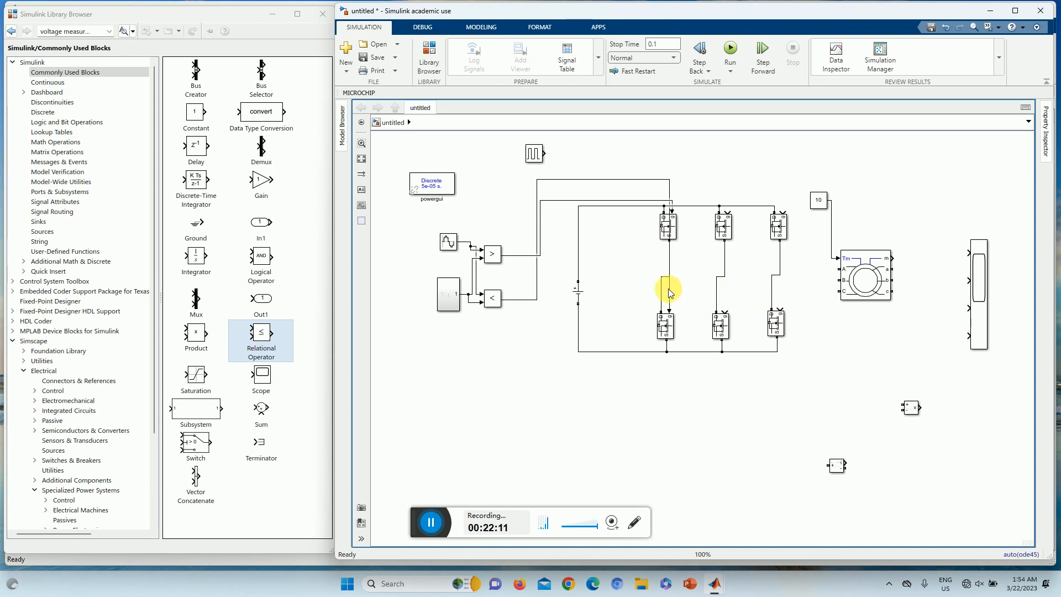
{"action": "left_click_drag", "start_coordinate": [668, 289], "coordinate": [682, 287]}
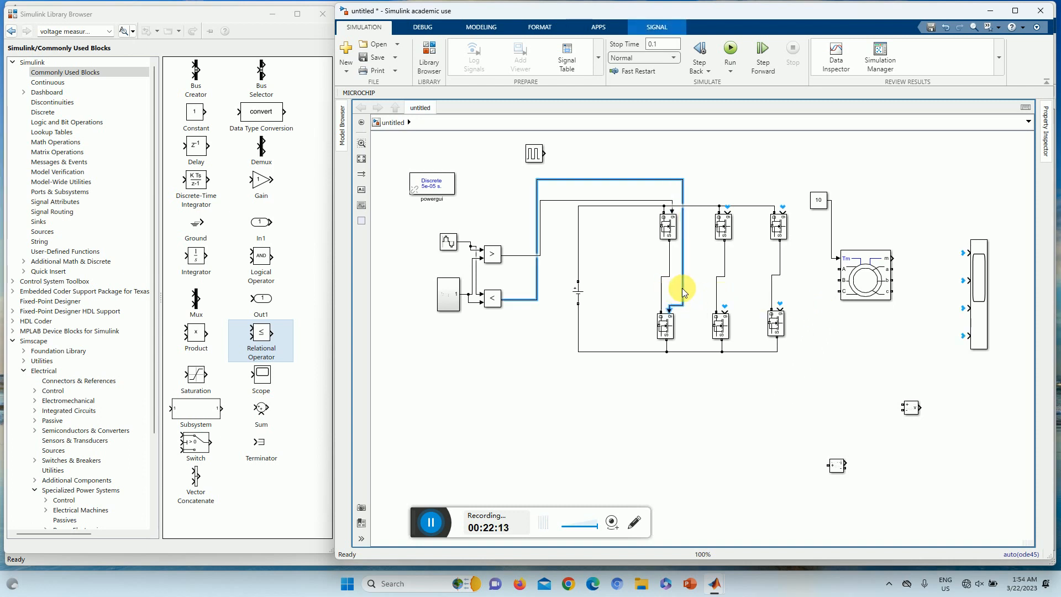
{"action": "left_click", "coordinate": [690, 298]}
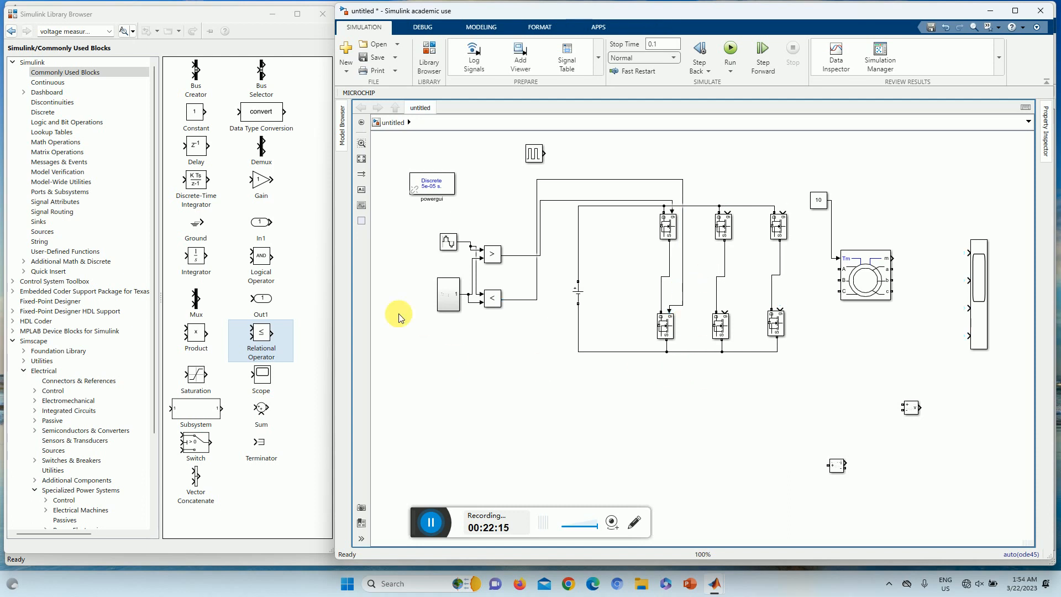
Delete the two gate wires and paste a copy of the Sine Wave, Subsystem and Relational Operator group directly below the original.
{"action": "left_click_drag", "start_coordinate": [423, 220], "coordinate": [510, 321]}
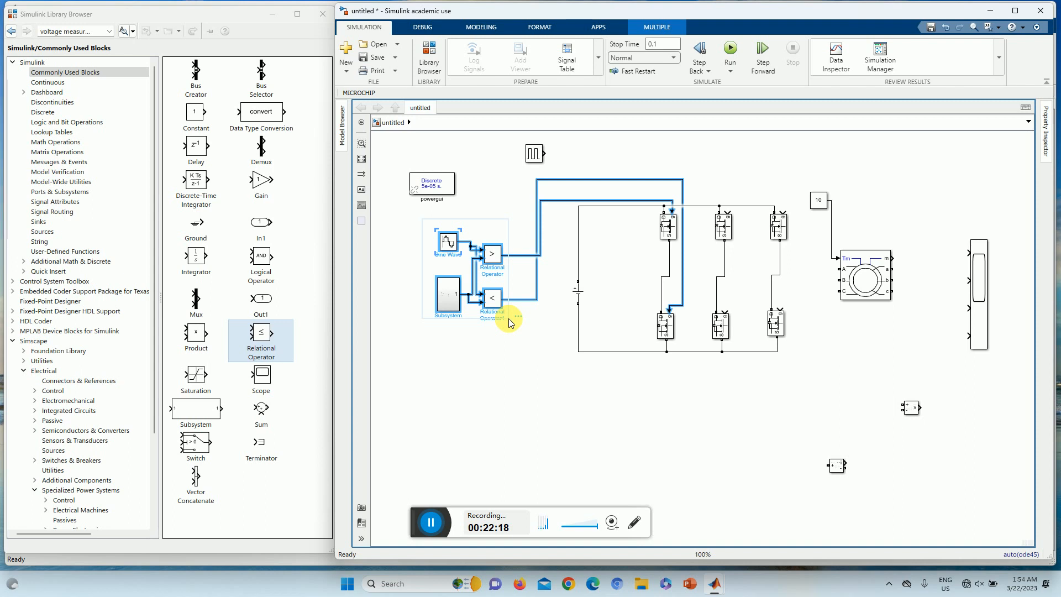
{"action": "left_click_drag", "start_coordinate": [522, 232], "coordinate": [540, 296]}
{"action": "left_click_drag", "start_coordinate": [418, 221], "coordinate": [522, 317]}
{"action": "left_click", "coordinate": [475, 363]}
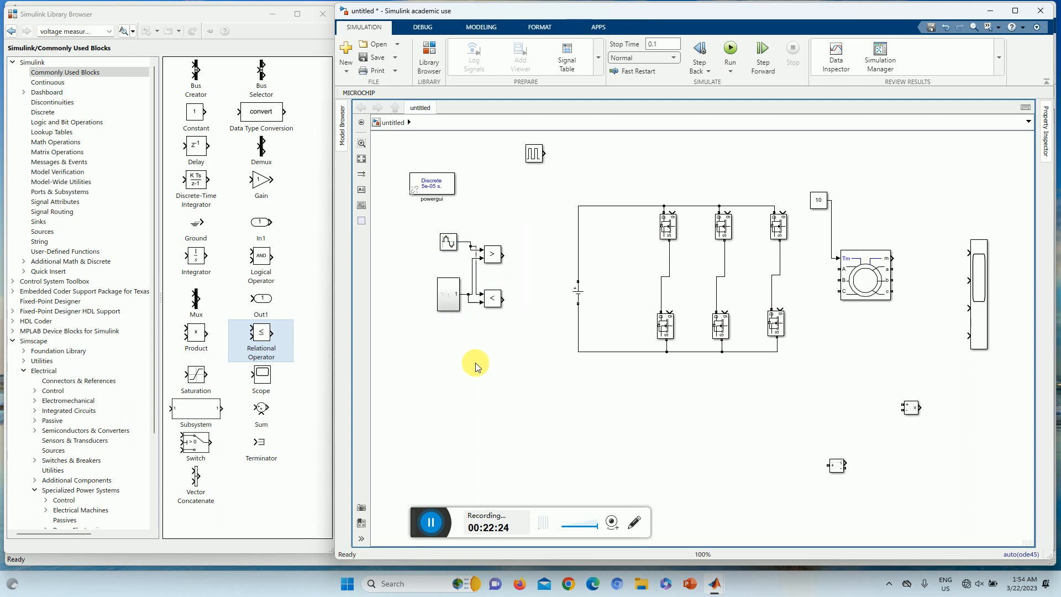
{"action": "key", "text": "ctrl+v"}
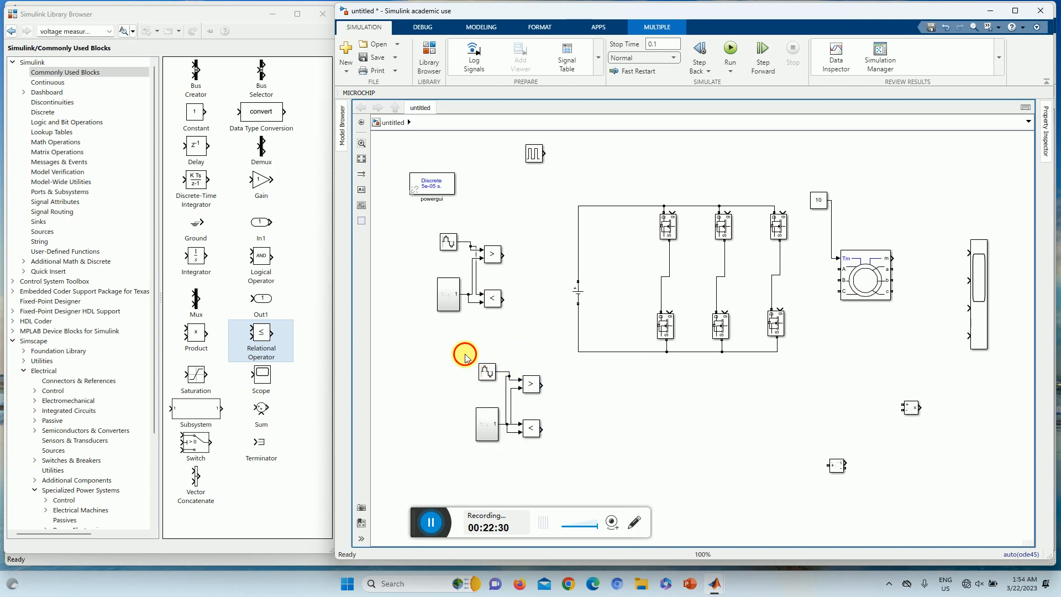
{"action": "left_click_drag", "start_coordinate": [464, 354], "coordinate": [561, 450]}
{"action": "left_click_drag", "start_coordinate": [532, 386], "coordinate": [490, 363]}
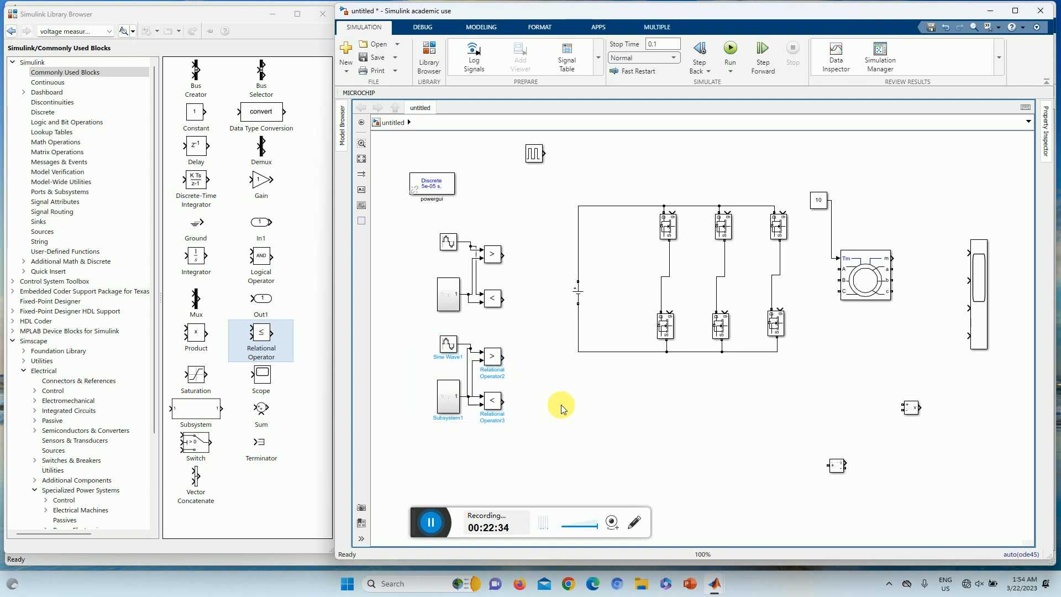
Move the powergui block to the canvas's upper-left corner and delete the unused Pulse Generator.
{"action": "left_click_drag", "start_coordinate": [434, 182], "coordinate": [400, 151]}
{"action": "left_click", "coordinate": [536, 160]}
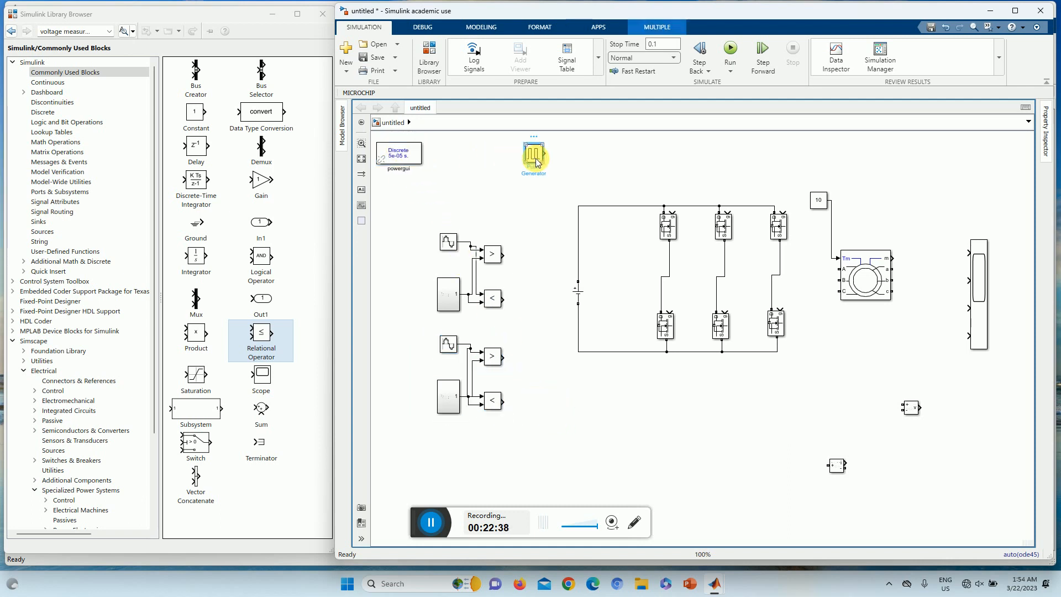
Shift both comparator groups upward and paste a third copy of the group aligned directly below them.
{"action": "left_click_drag", "start_coordinate": [426, 213], "coordinate": [520, 441]}
{"action": "left_click_drag", "start_coordinate": [448, 242], "coordinate": [451, 189]}
{"action": "left_click", "coordinate": [473, 396]}
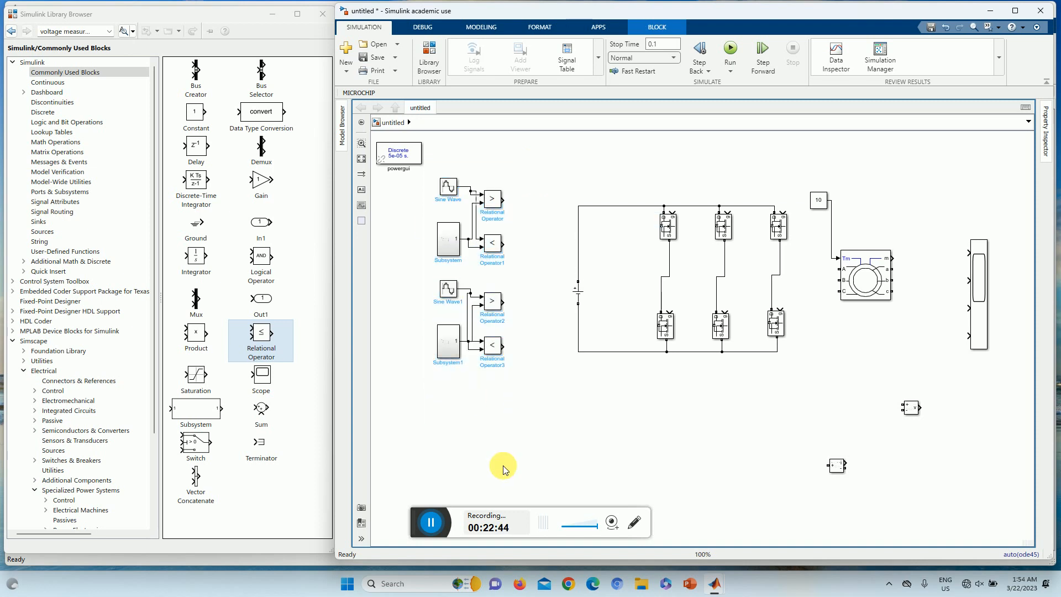
{"action": "left_click_drag", "start_coordinate": [427, 271], "coordinate": [506, 387]}
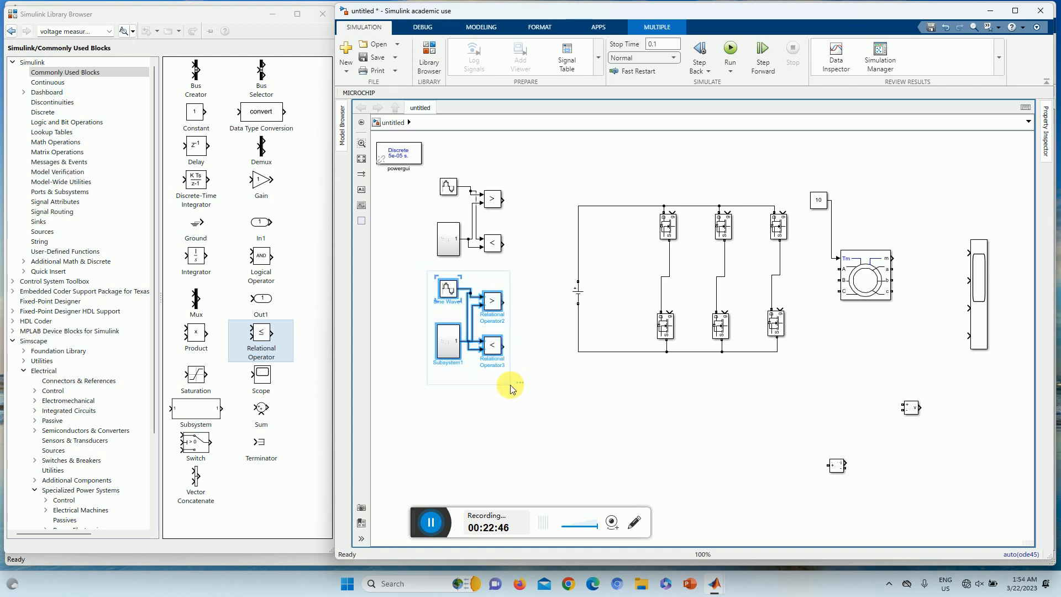
{"action": "key", "text": "ctrl+v"}
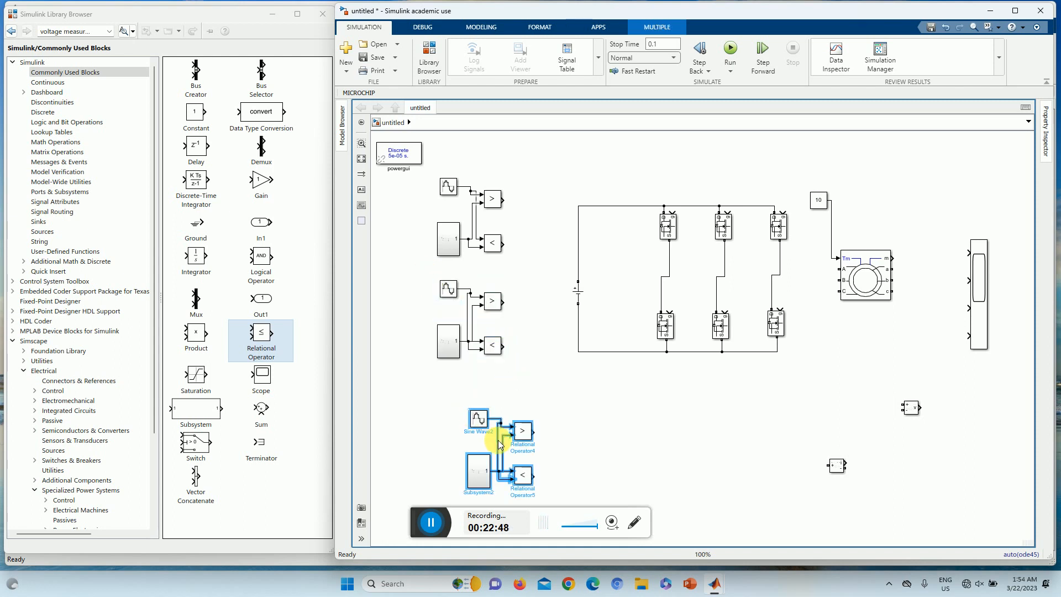
{"action": "left_click_drag", "start_coordinate": [491, 427], "coordinate": [449, 389]}
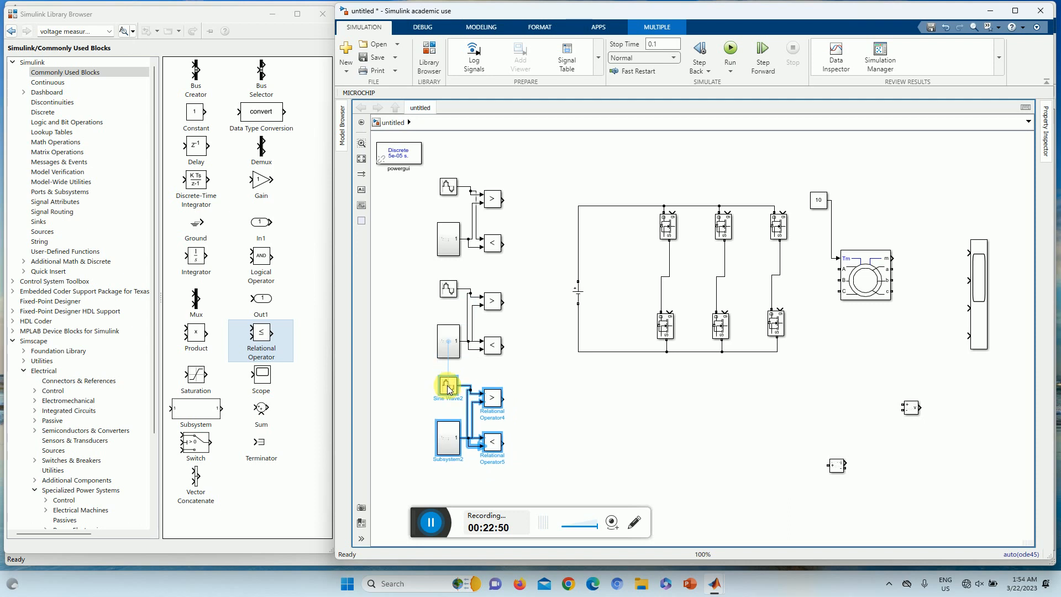
{"action": "left_click", "coordinate": [533, 402]}
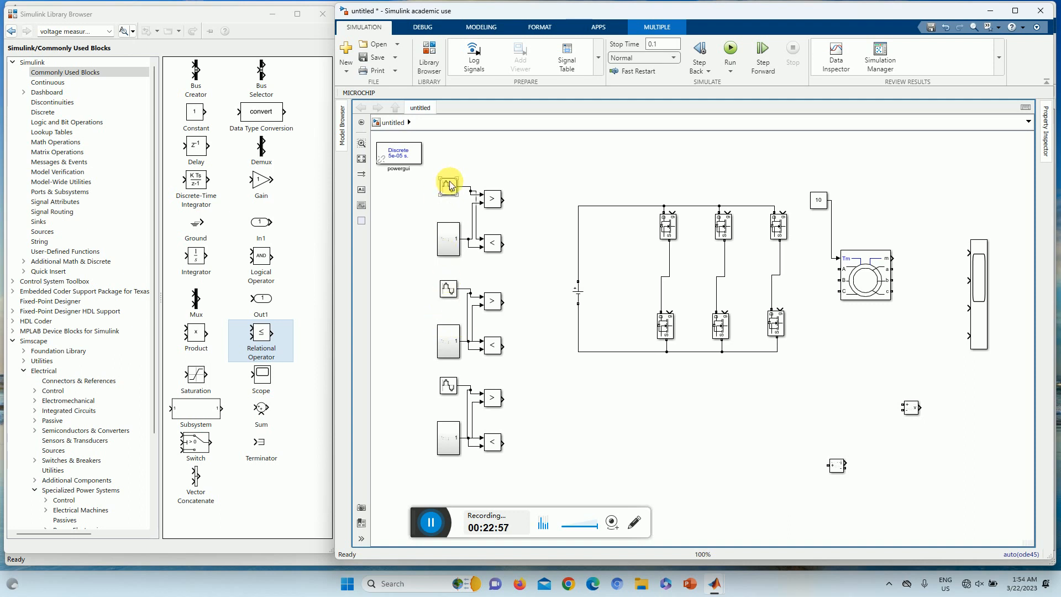
Set the phase of the second group's Sine Wave1 block to -2*pi/3.
{"action": "left_click", "coordinate": [449, 288]}
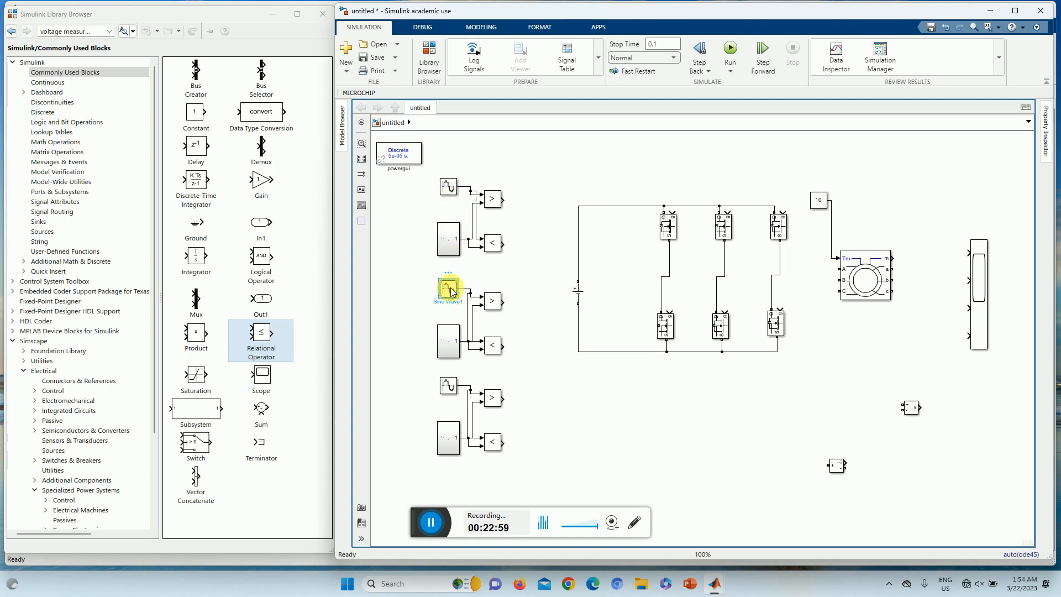
{"action": "double_click", "coordinate": [452, 291]}
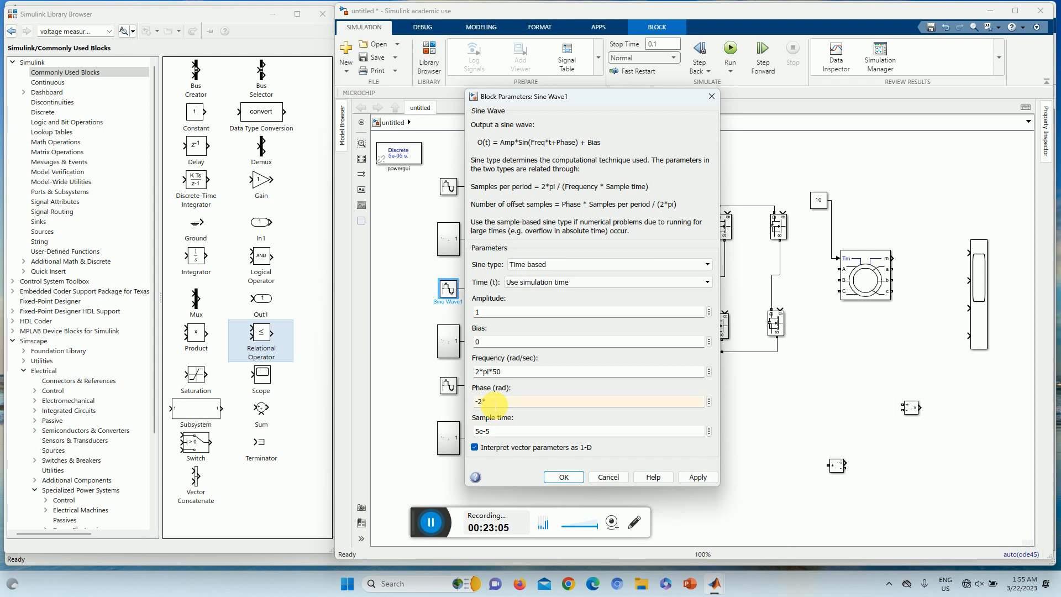
{"action": "type", "text": "-2*pi/3"}
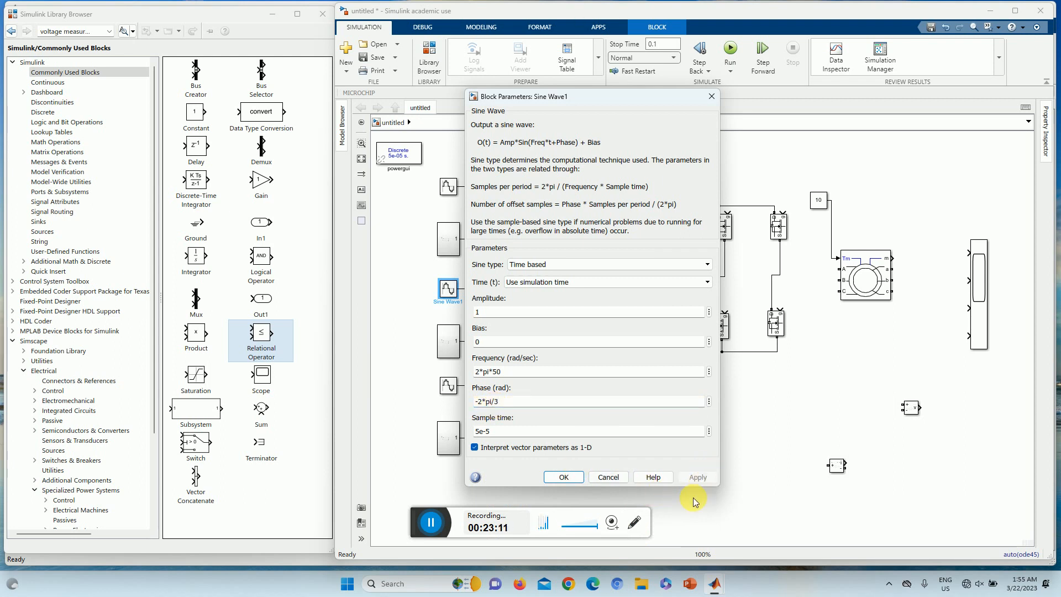
{"action": "left_click", "coordinate": [564, 477]}
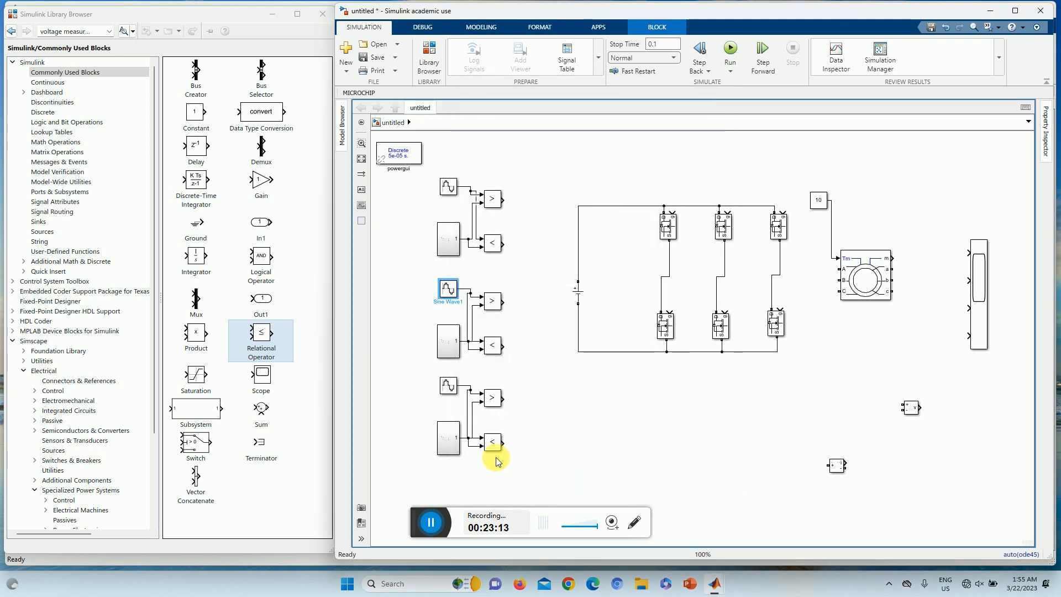
Set the phase of the third group's Sine Wave2 block to 2*pi/3.
{"action": "double_click", "coordinate": [448, 390]}
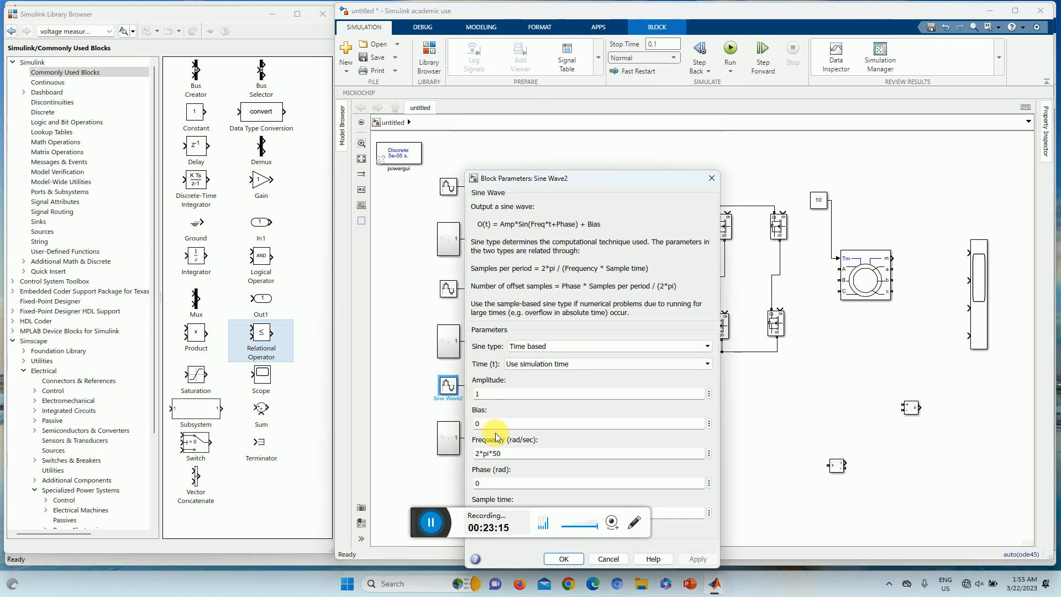
{"action": "type", "text": "2*pi/3"}
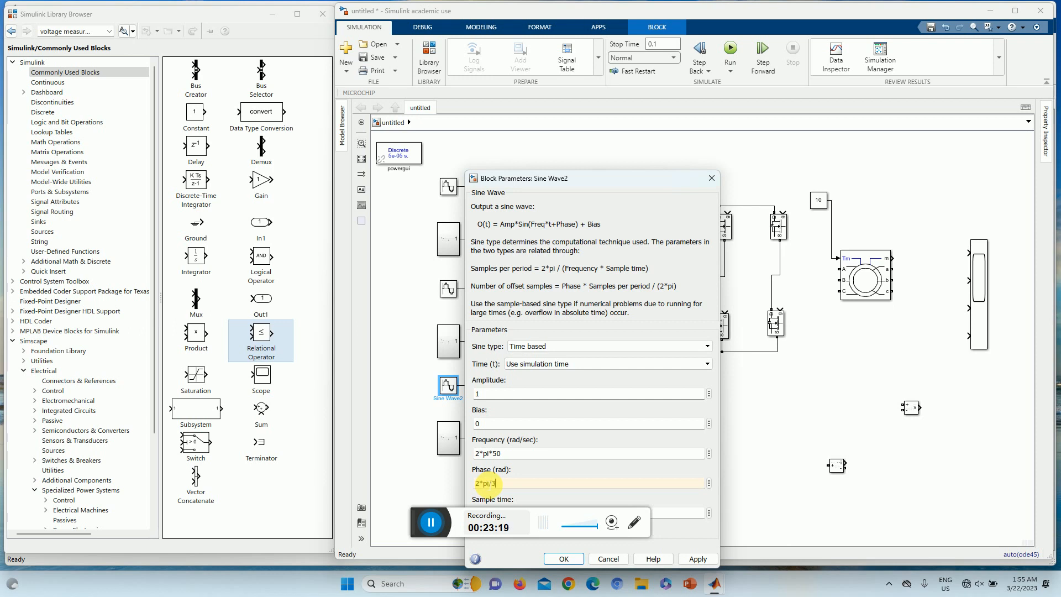
{"action": "left_click", "coordinate": [564, 559]}
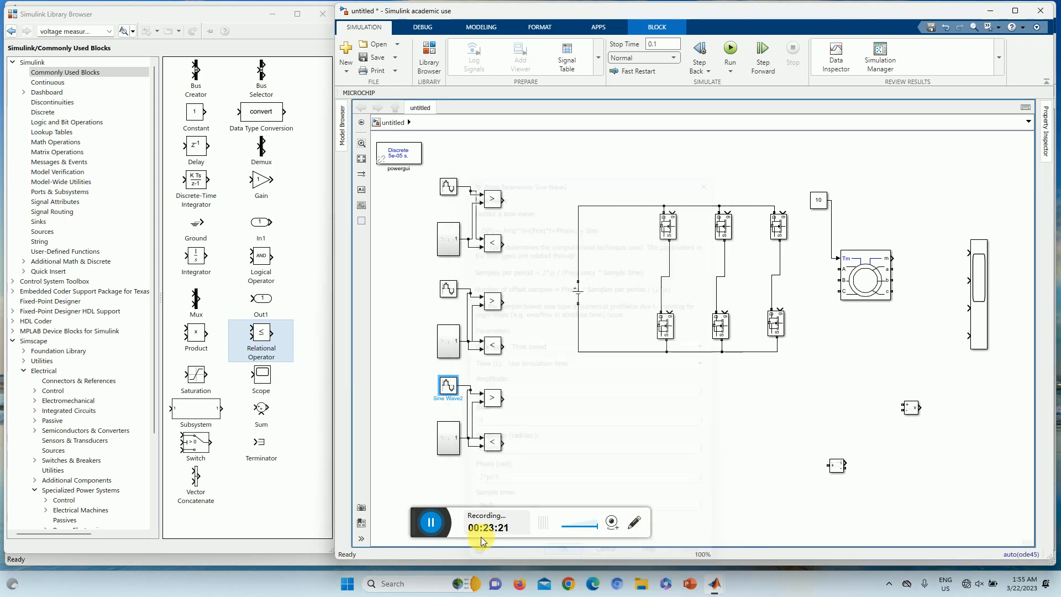
{"action": "left_click", "coordinate": [570, 447]}
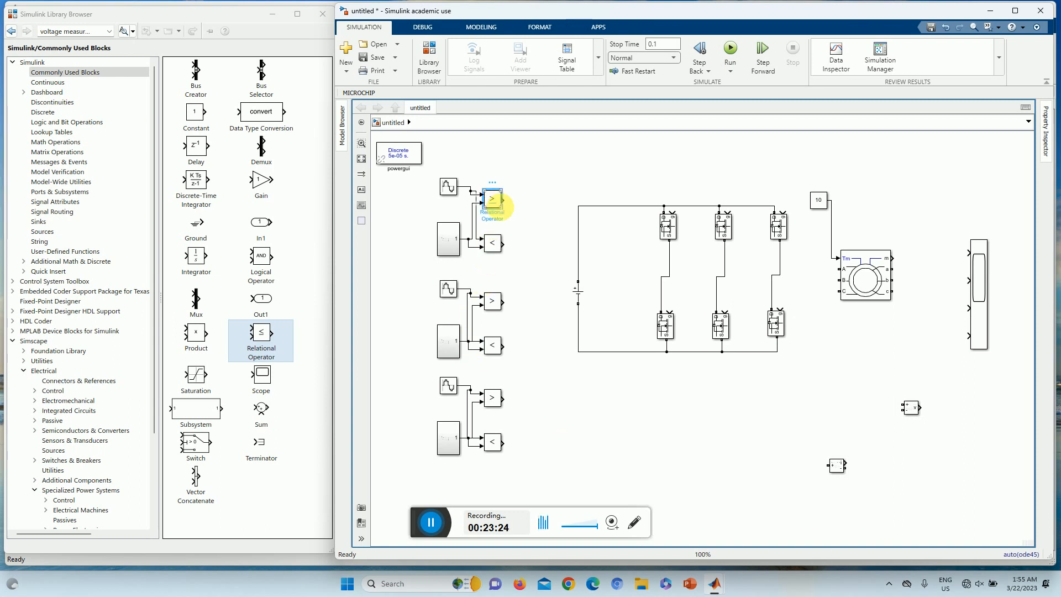
Connect the first group's > and < outputs to the gates of the first leg's upper and lower MOSFETs respectively.
{"action": "left_click", "coordinate": [671, 226], "text": "ctrl"}
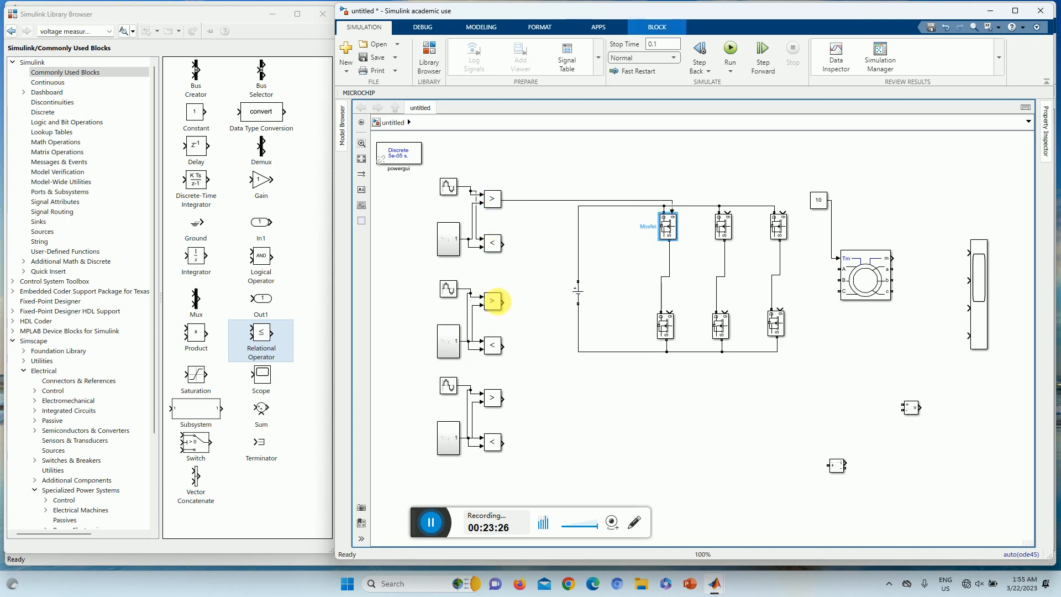
{"action": "left_click", "coordinate": [497, 247]}
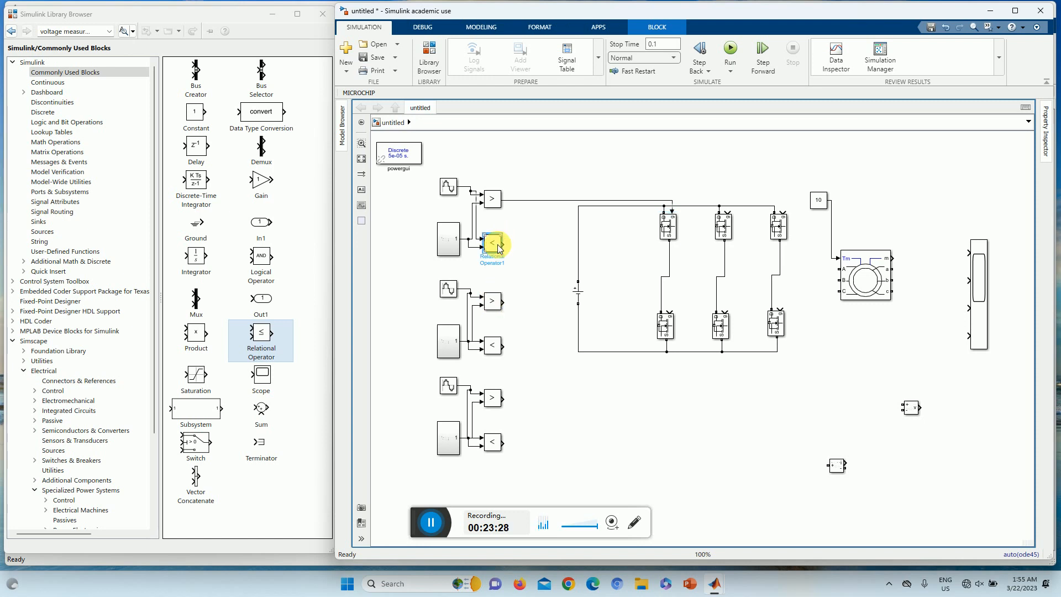
{"action": "left_click", "coordinate": [664, 327], "text": "ctrl"}
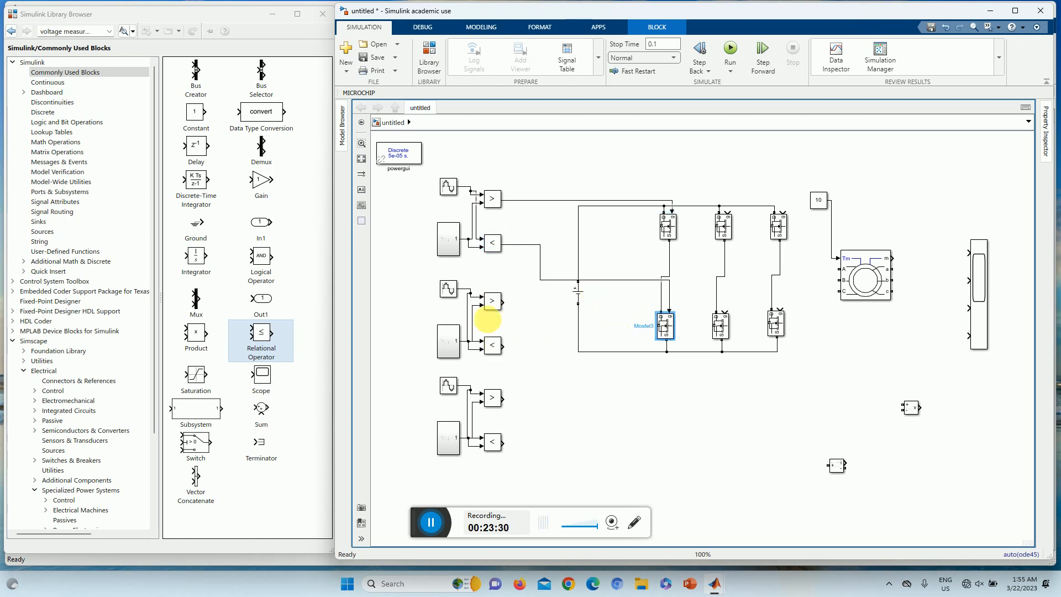
Connect the second group's > and < outputs to the gates of the middle leg's upper and lower MOSFETs respectively.
{"action": "left_click", "coordinate": [489, 302]}
{"action": "left_click", "coordinate": [726, 231], "text": "ctrl"}
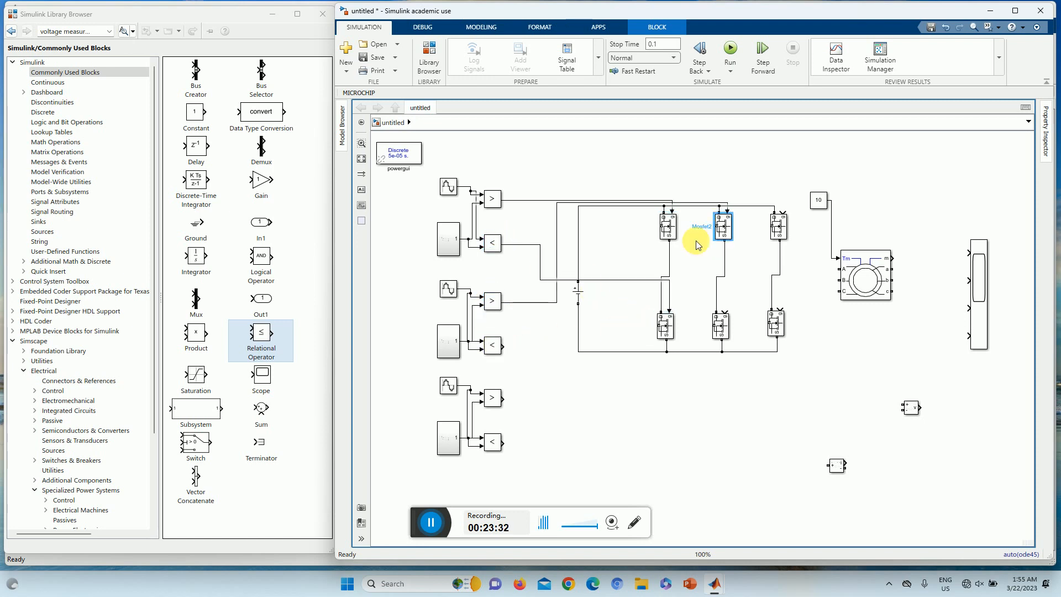
{"action": "left_click", "coordinate": [720, 326], "text": "ctrl"}
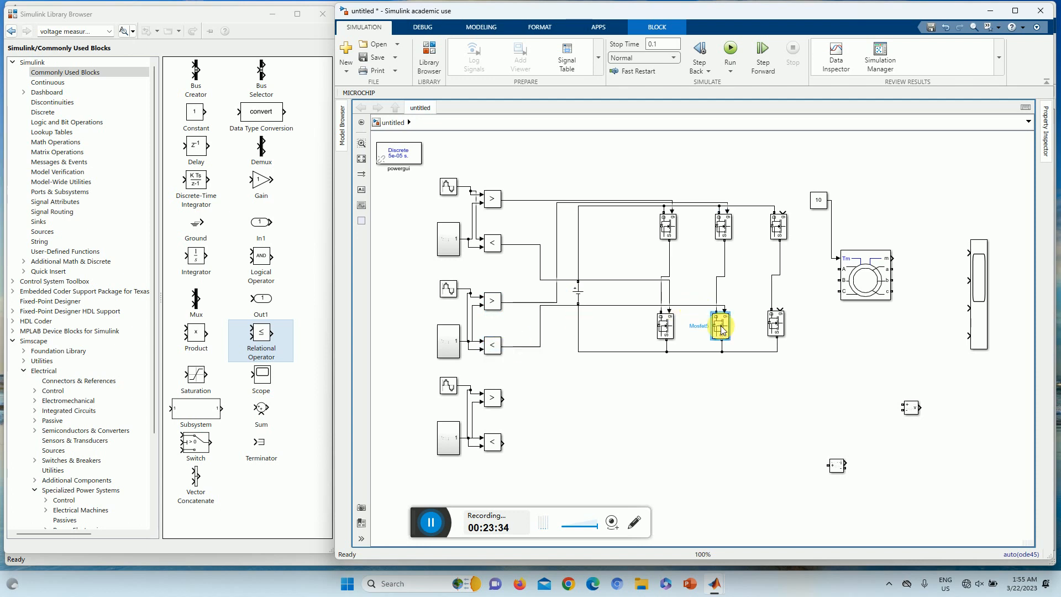
Connect the third group's > and < outputs to the gates of the last leg's upper and lower MOSFETs respectively.
{"action": "left_click", "coordinate": [494, 399]}
{"action": "left_click", "coordinate": [777, 230], "text": "ctrl"}
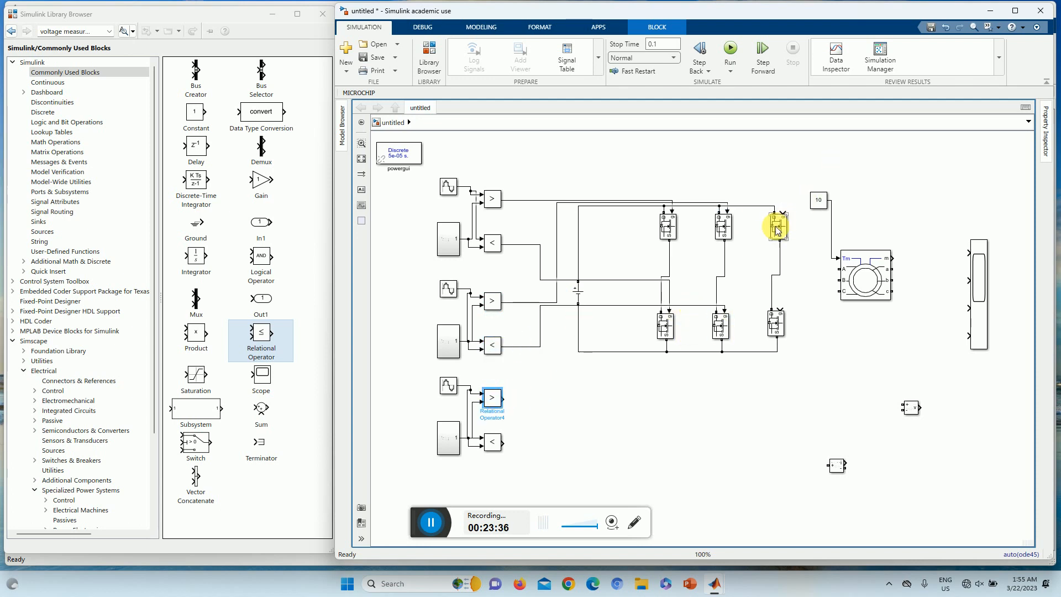
{"action": "left_click", "coordinate": [492, 442]}
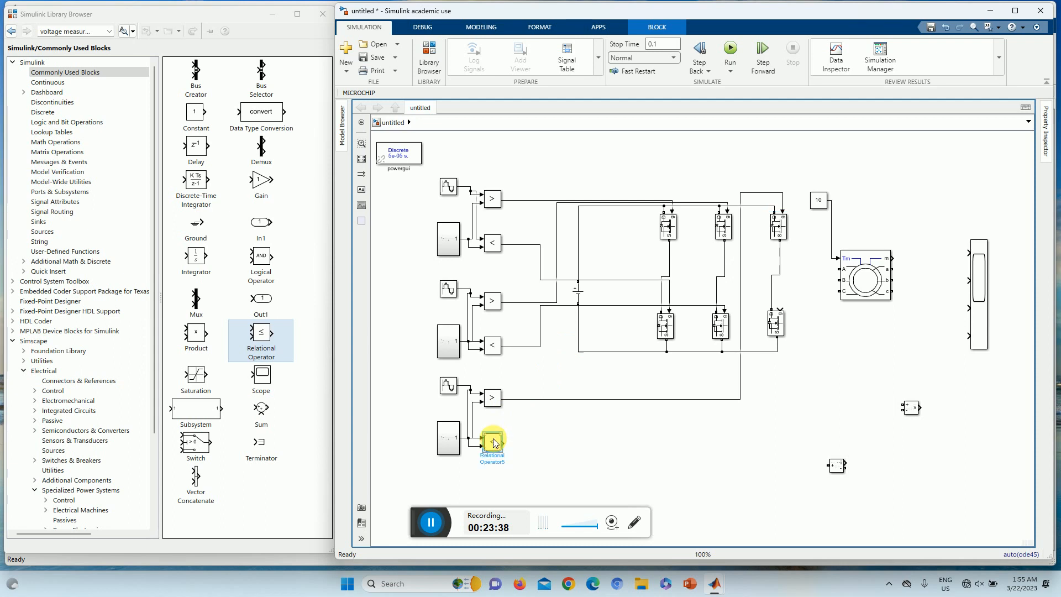
{"action": "left_click", "coordinate": [774, 320], "text": "ctrl"}
{"action": "left_click", "coordinate": [784, 303]}
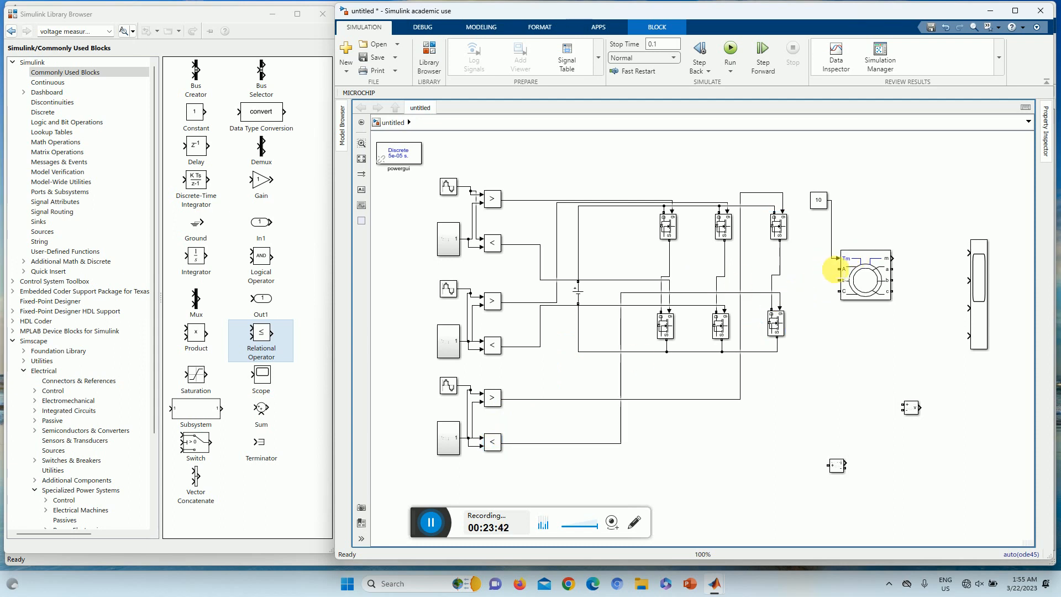
Connect the asynchronous machine's A, B and C terminals to the midpoints of the first, middle and last inverter legs respectively.
{"action": "left_click_drag", "start_coordinate": [839, 270], "coordinate": [670, 270]}
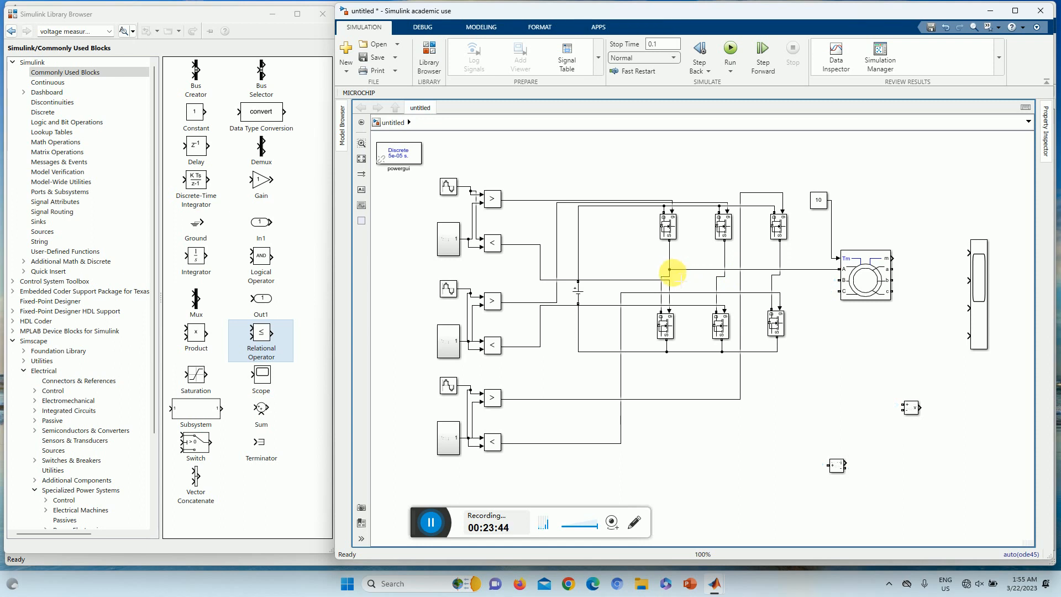
{"action": "left_click_drag", "start_coordinate": [838, 281], "coordinate": [724, 280]}
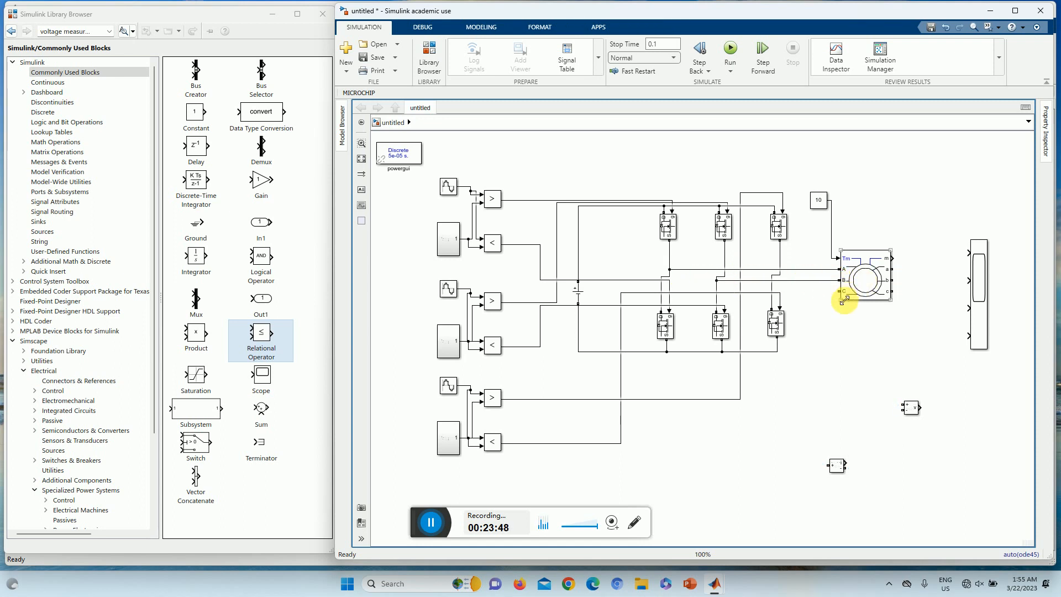
{"action": "left_click_drag", "start_coordinate": [839, 291], "coordinate": [772, 287]}
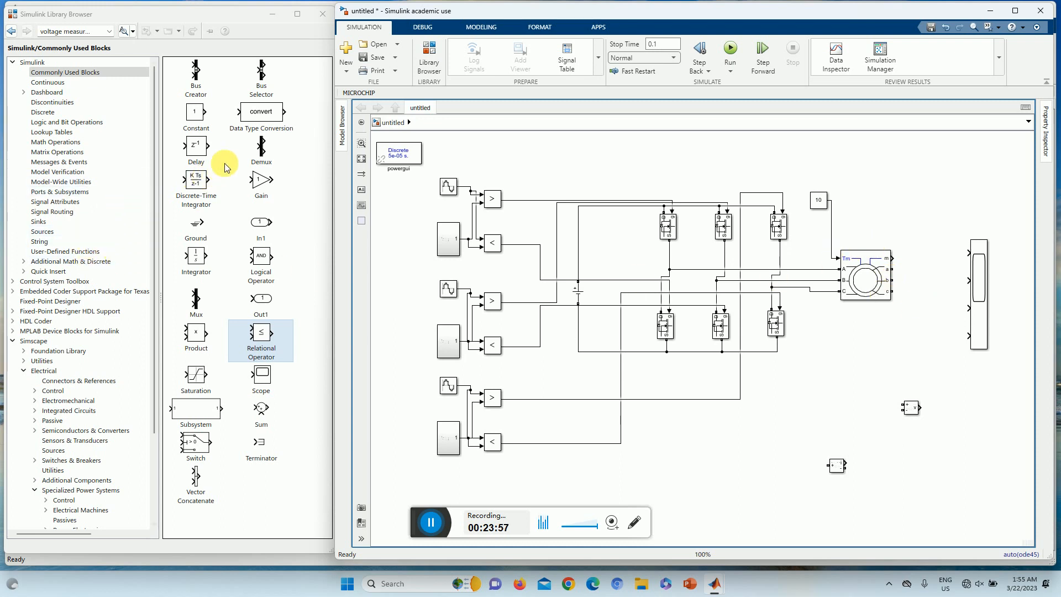
Add a Bus Selector between the machine and the Scope, move the Scope up, and connect the machine's m output to the Bus Selector.
{"action": "left_click_drag", "start_coordinate": [263, 78], "coordinate": [930, 226]}
{"action": "left_click_drag", "start_coordinate": [979, 277], "coordinate": [984, 182]}
{"action": "left_click", "coordinate": [925, 226]}
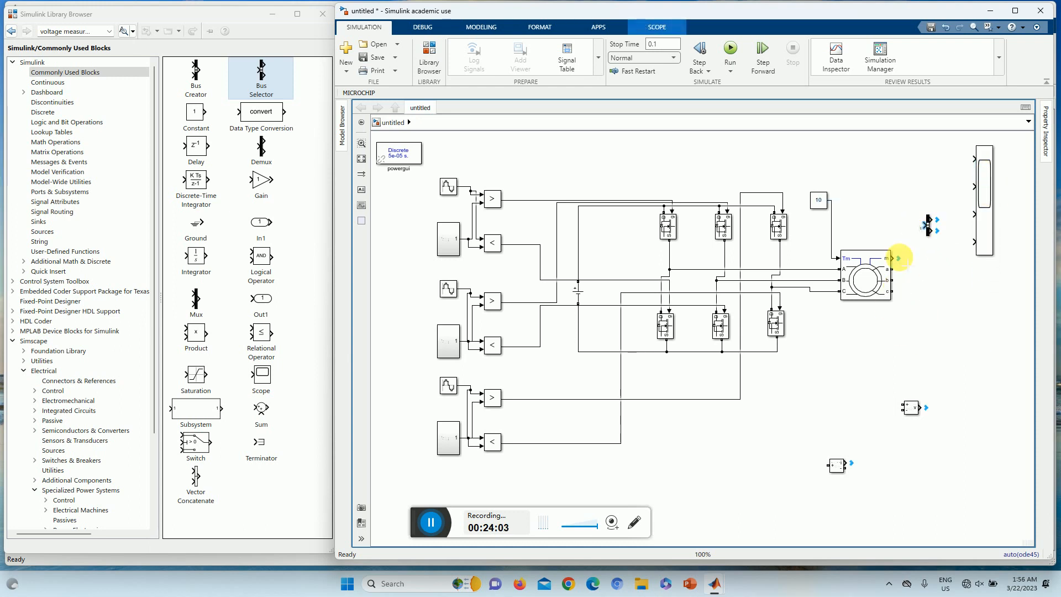
{"action": "left_click", "coordinate": [893, 258]}
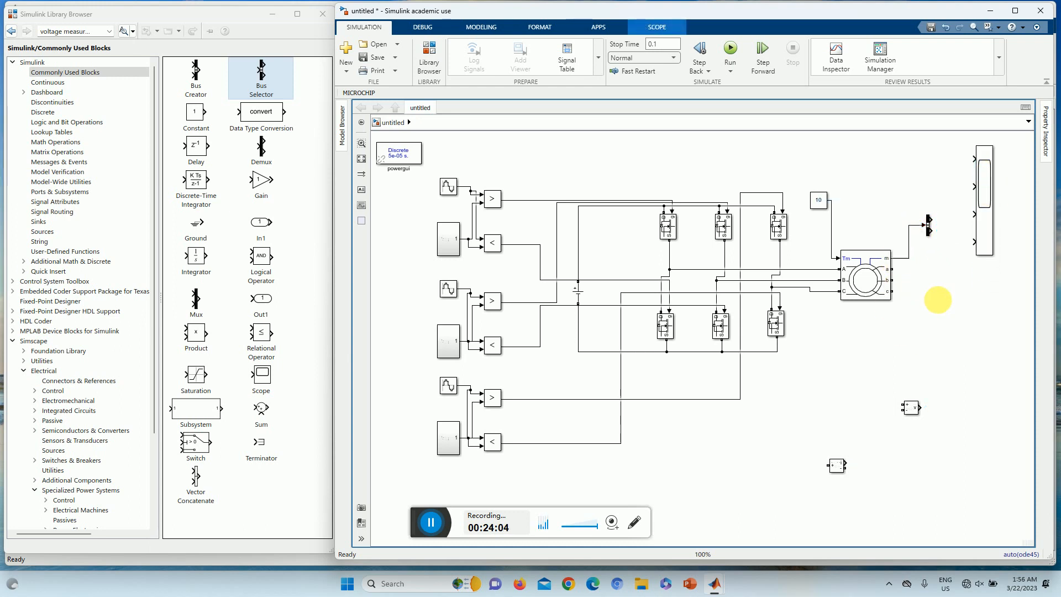
{"action": "left_click", "coordinate": [929, 227]}
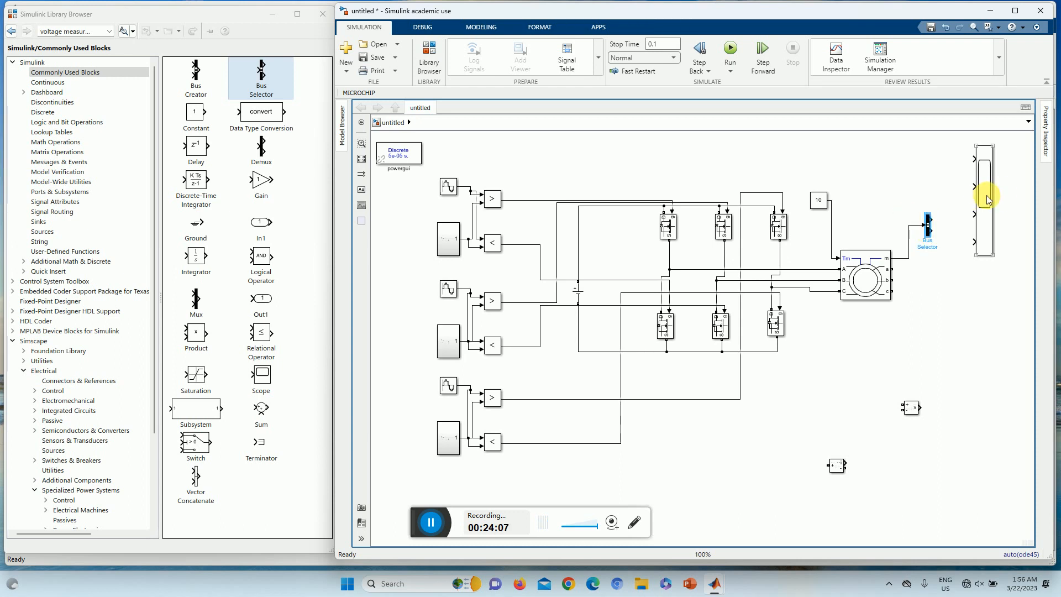
Add Mechanical Rotor speed (wm) to the Bus Selector's selected elements and remove the default signal1 and signal2.
{"action": "double_click", "coordinate": [925, 226]}
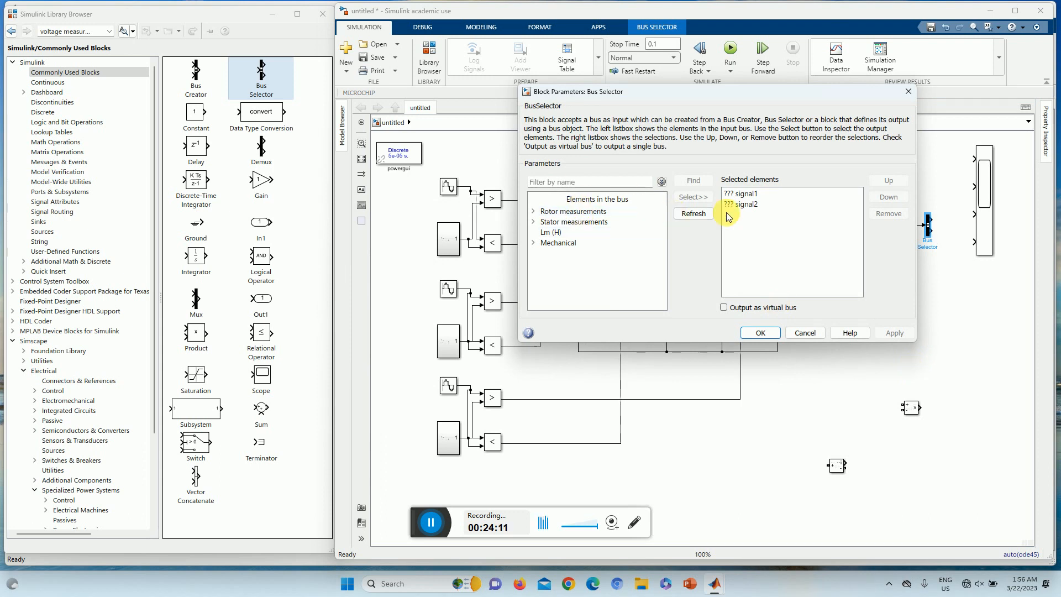
{"action": "left_click", "coordinate": [534, 242]}
{"action": "left_click", "coordinate": [575, 253]}
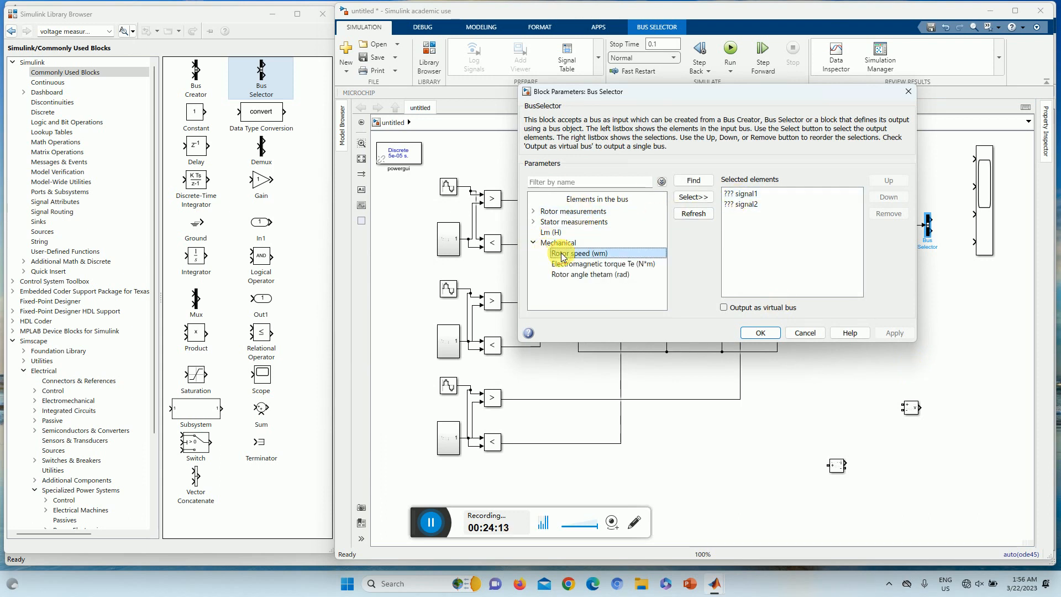
{"action": "left_click", "coordinate": [693, 196]}
{"action": "left_click", "coordinate": [749, 194]}
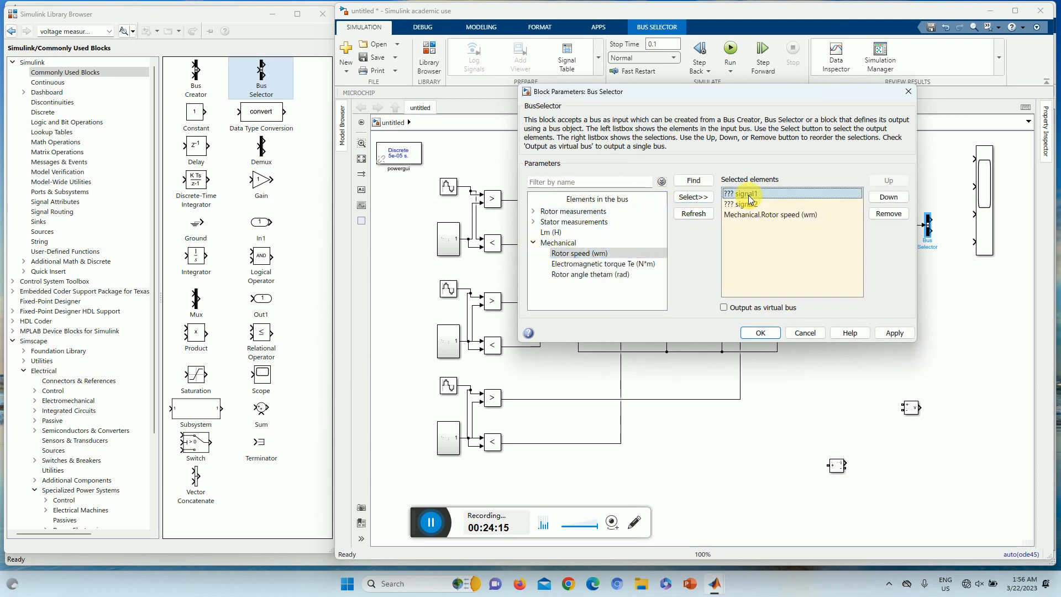
{"action": "key", "text": "Delete"}
{"action": "key", "text": "Delete"}
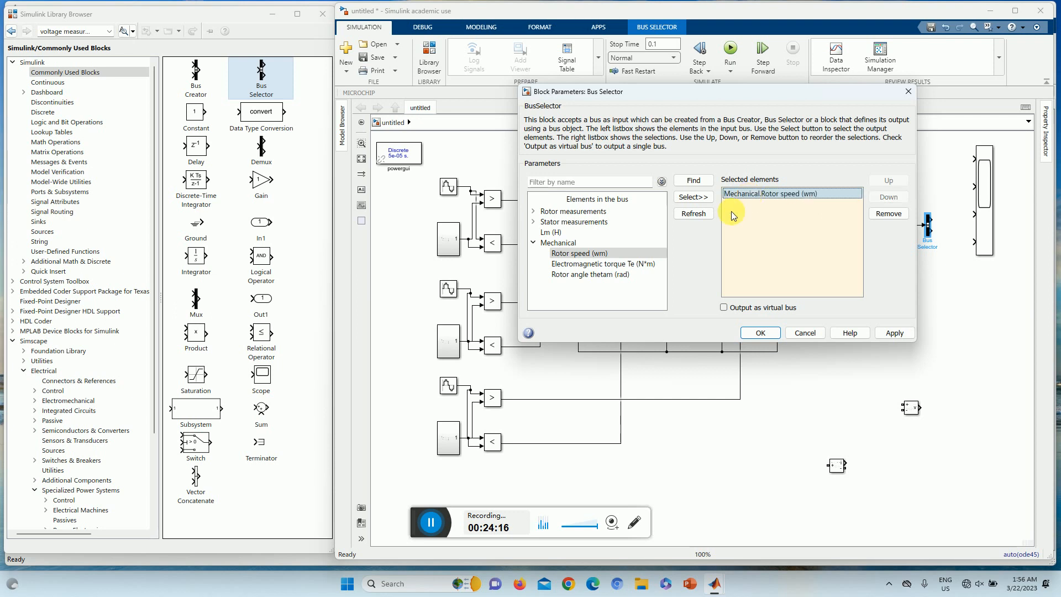
Add Electromagnetic torque Te (N*m), Stator current is_a (A) and Rotor current ir_a (A) to the Bus Selector's outputs and apply the selection.
{"action": "left_click", "coordinate": [575, 264]}
{"action": "left_click", "coordinate": [694, 197]}
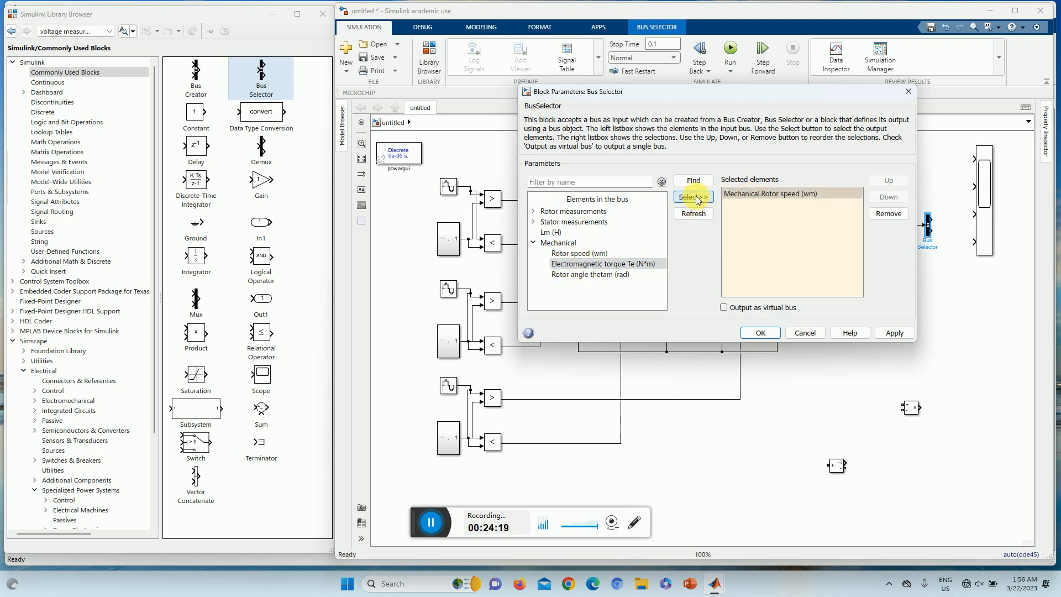
{"action": "left_click", "coordinate": [533, 222]}
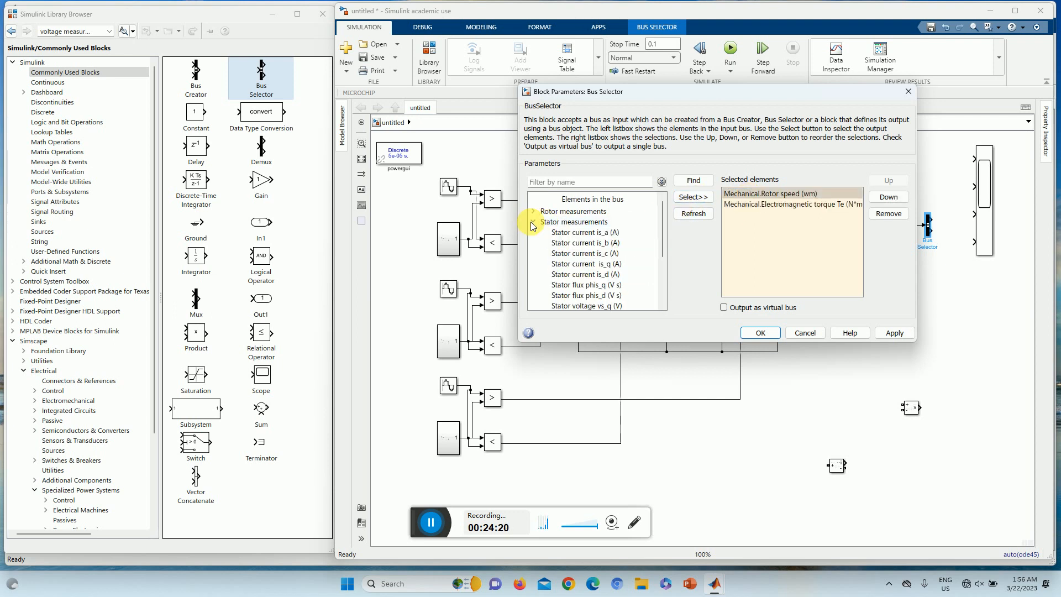
{"action": "left_click", "coordinate": [575, 233]}
{"action": "left_click", "coordinate": [693, 198]}
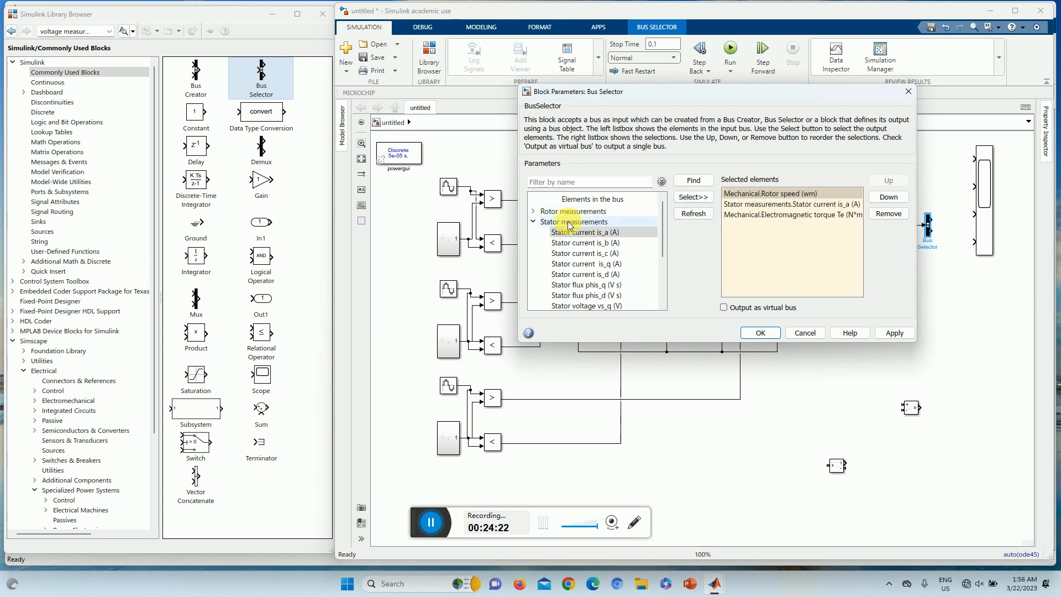
{"action": "left_click", "coordinate": [533, 212]}
{"action": "left_click", "coordinate": [582, 223]}
{"action": "left_click", "coordinate": [695, 199]}
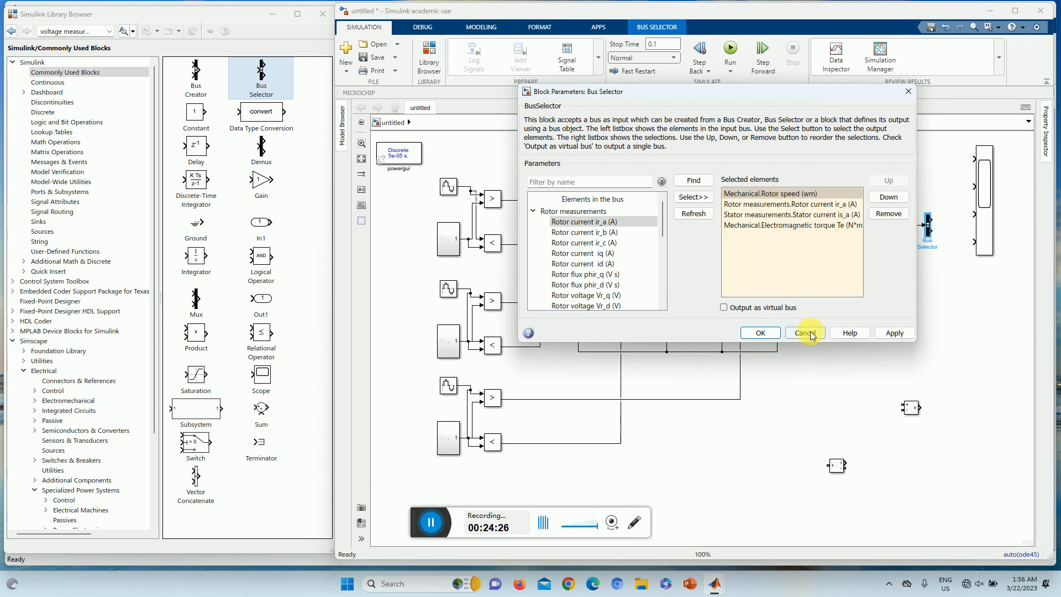
{"action": "left_click", "coordinate": [885, 333]}
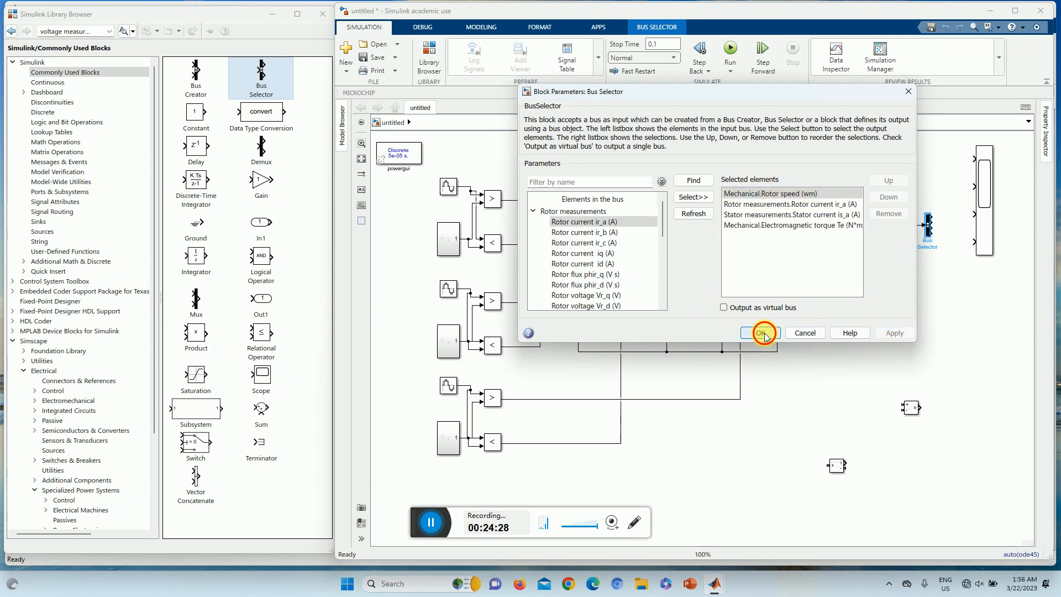
{"action": "left_click", "coordinate": [765, 334]}
Stretch the Bus Selector block taller and connect its four outputs to the Scope's four inputs in order.
{"action": "left_click", "coordinate": [929, 231]}
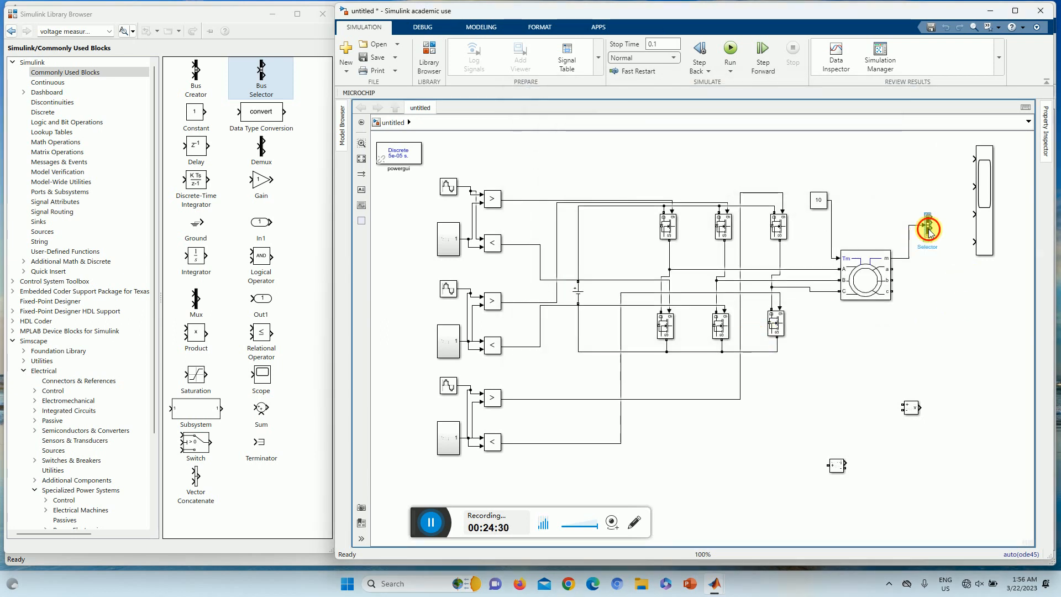
{"action": "left_click_drag", "start_coordinate": [932, 238], "coordinate": [939, 289]}
{"action": "left_click_drag", "start_coordinate": [931, 253], "coordinate": [927, 213]}
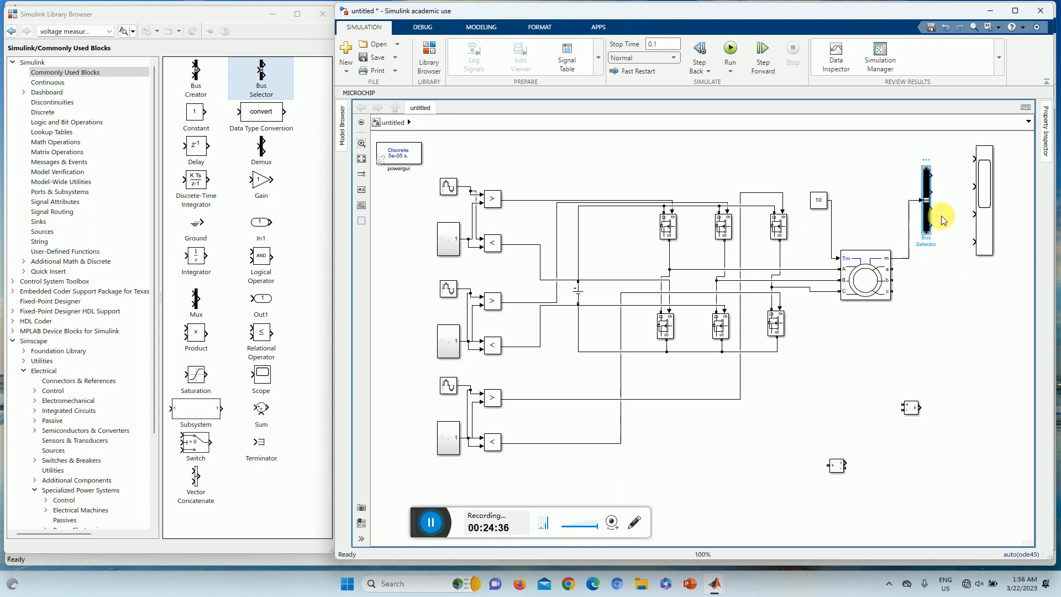
{"action": "left_click", "coordinate": [984, 221]}
{"action": "left_click", "coordinate": [984, 221], "text": "ctrl"}
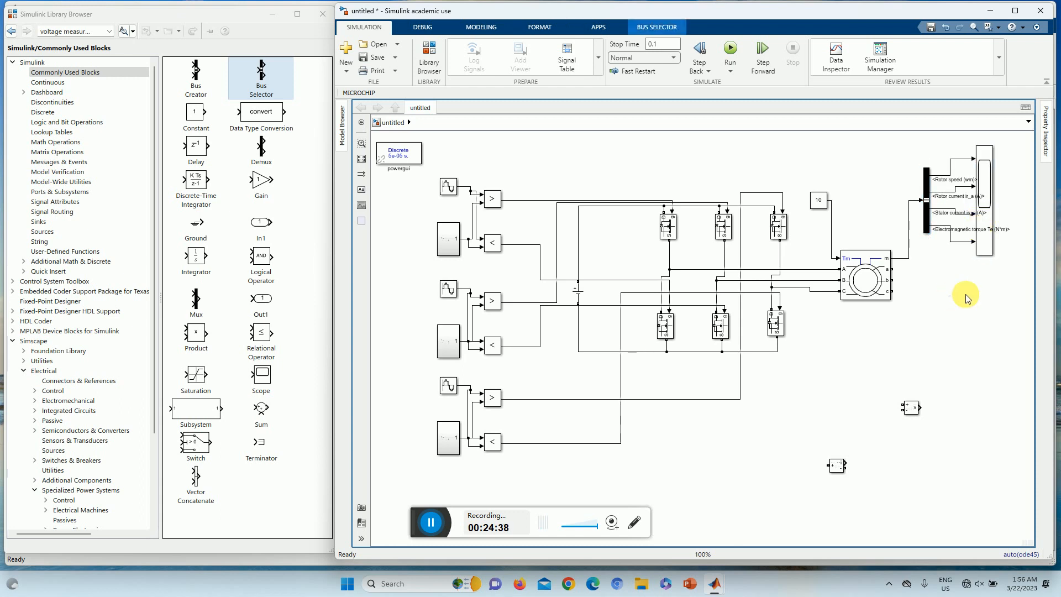
Short the asynchronous machine's rotor terminals a, b and c together.
{"action": "left_click", "coordinate": [967, 297]}
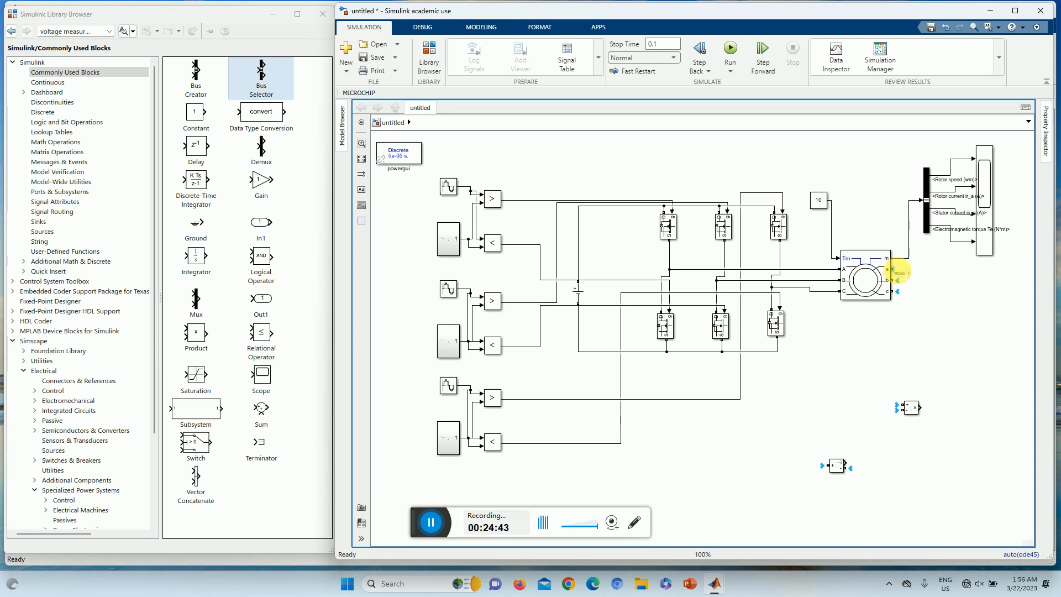
{"action": "left_click_drag", "start_coordinate": [899, 271], "coordinate": [896, 291]}
{"action": "left_click_drag", "start_coordinate": [898, 281], "coordinate": [899, 281]}
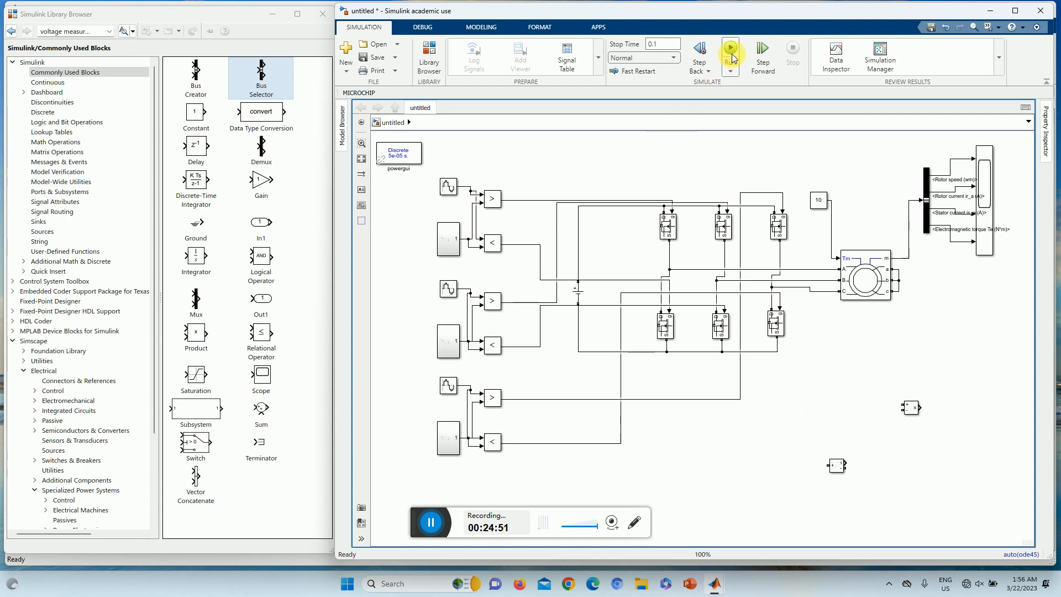
Set the simulation stop time to 4 and run the model.
{"action": "left_click", "coordinate": [663, 52]}
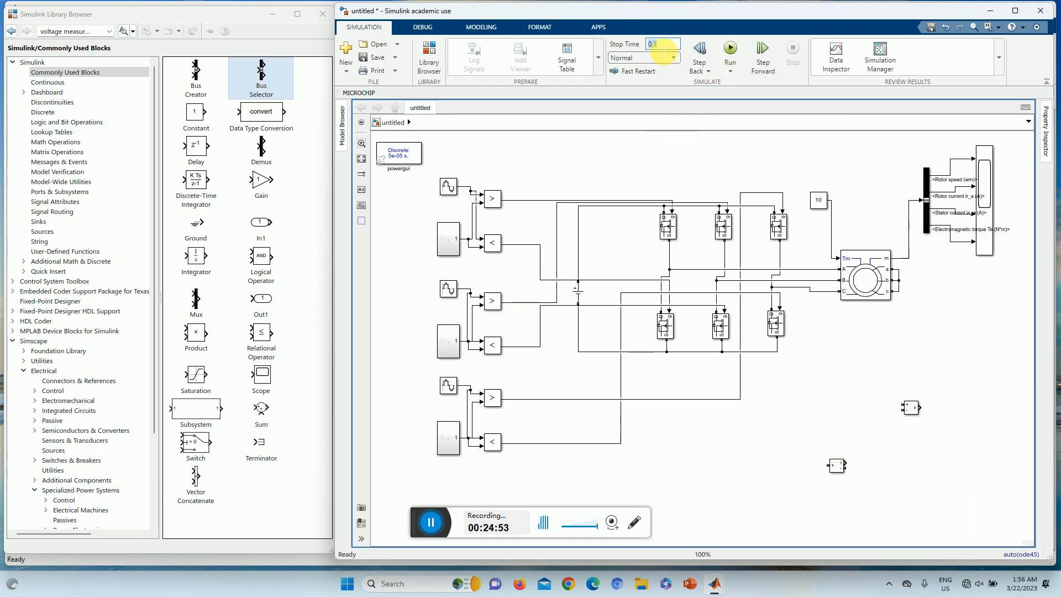
{"action": "type", "text": "4"}
{"action": "left_click", "coordinate": [730, 48]}
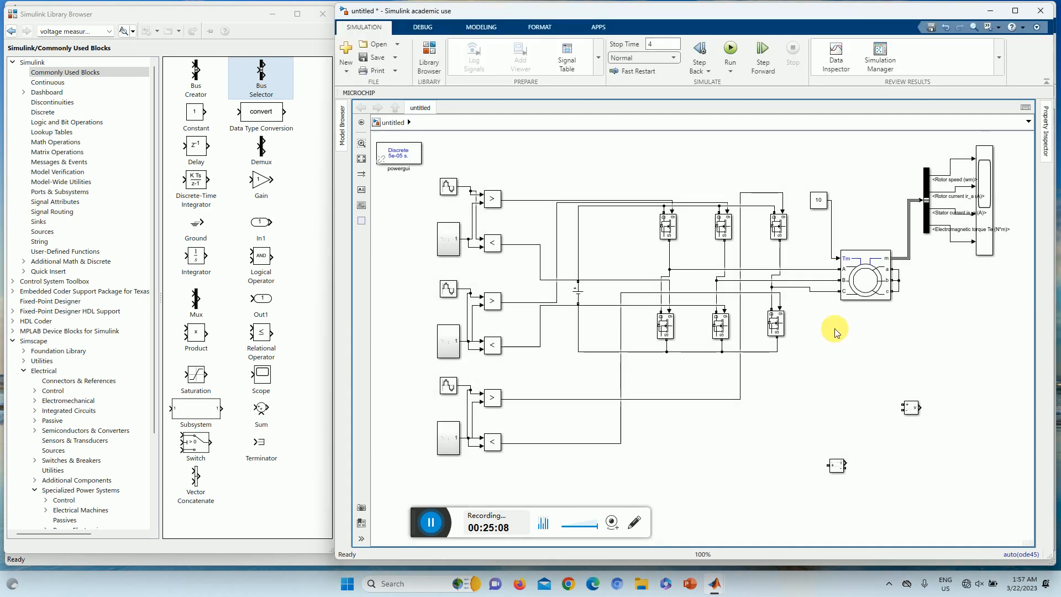
Open the Scope and scale its axes to fit the speed, current and torque waveforms.
{"action": "left_click", "coordinate": [989, 201]}
{"action": "double_click", "coordinate": [988, 201]}
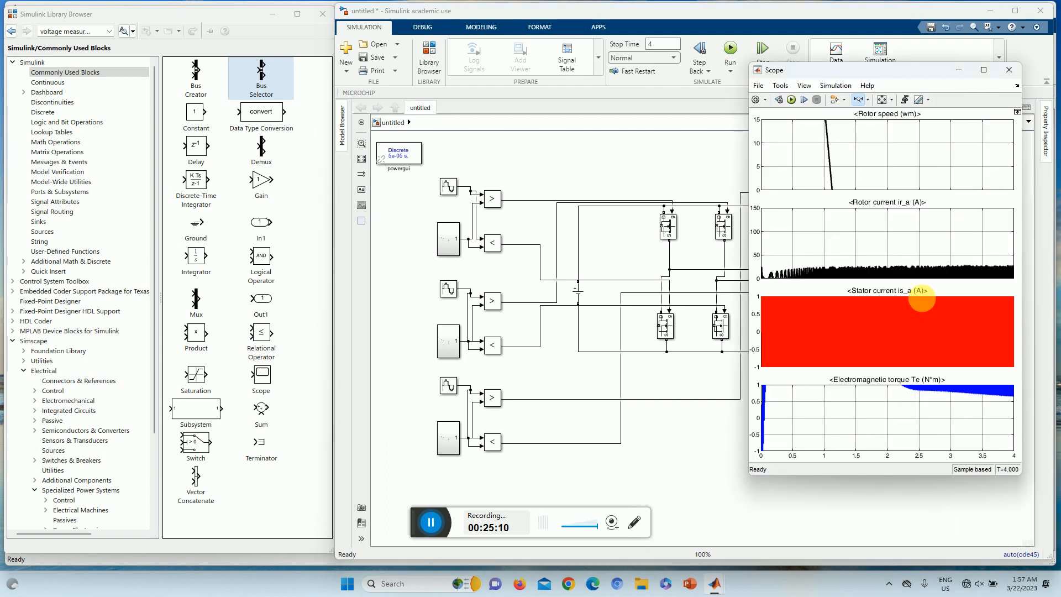
{"action": "left_click", "coordinate": [884, 100]}
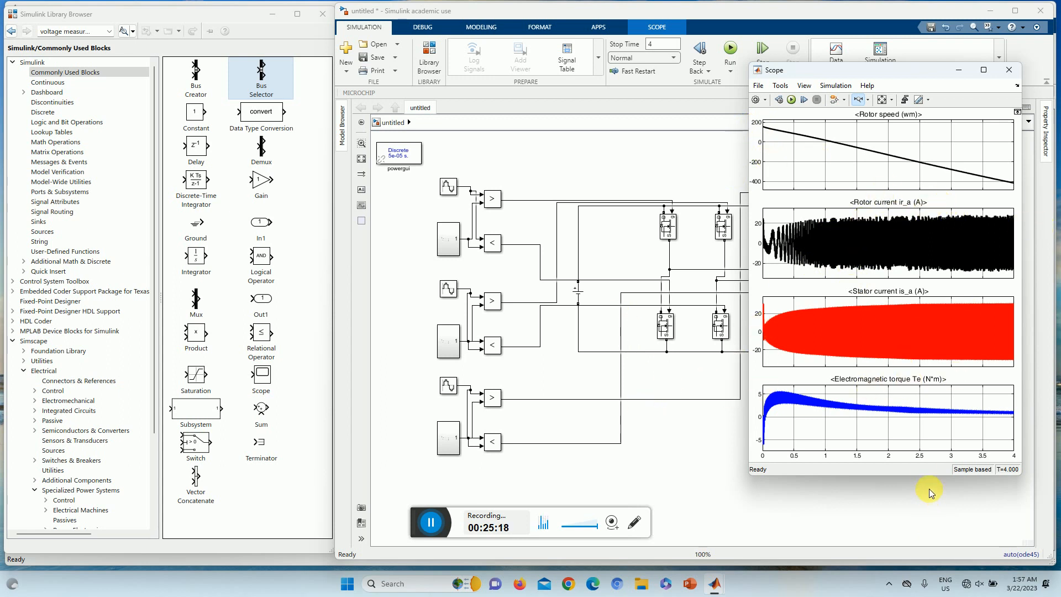
Set the DC Voltage Source amplitude to 525 V and rerun the simulation.
{"action": "double_click", "coordinate": [578, 293]}
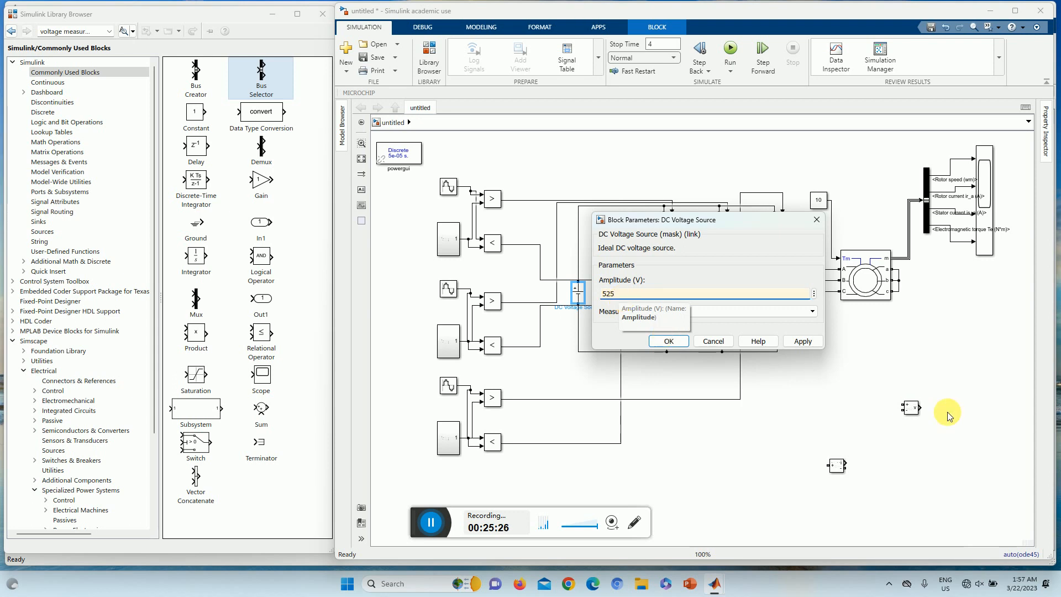
{"action": "left_click", "coordinate": [802, 341]}
{"action": "left_click", "coordinate": [656, 341]}
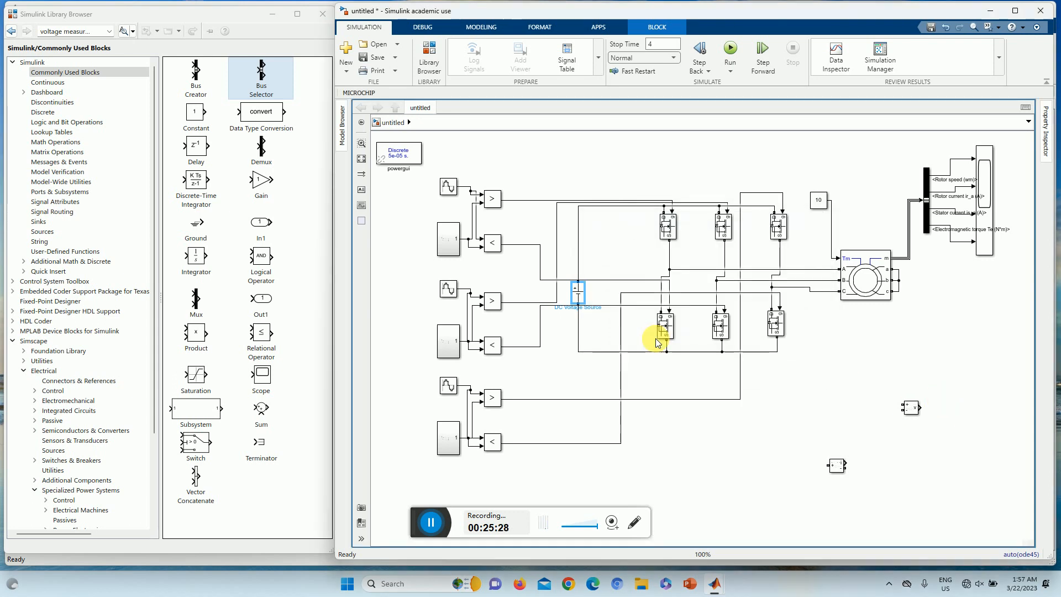
{"action": "left_click", "coordinate": [730, 49]}
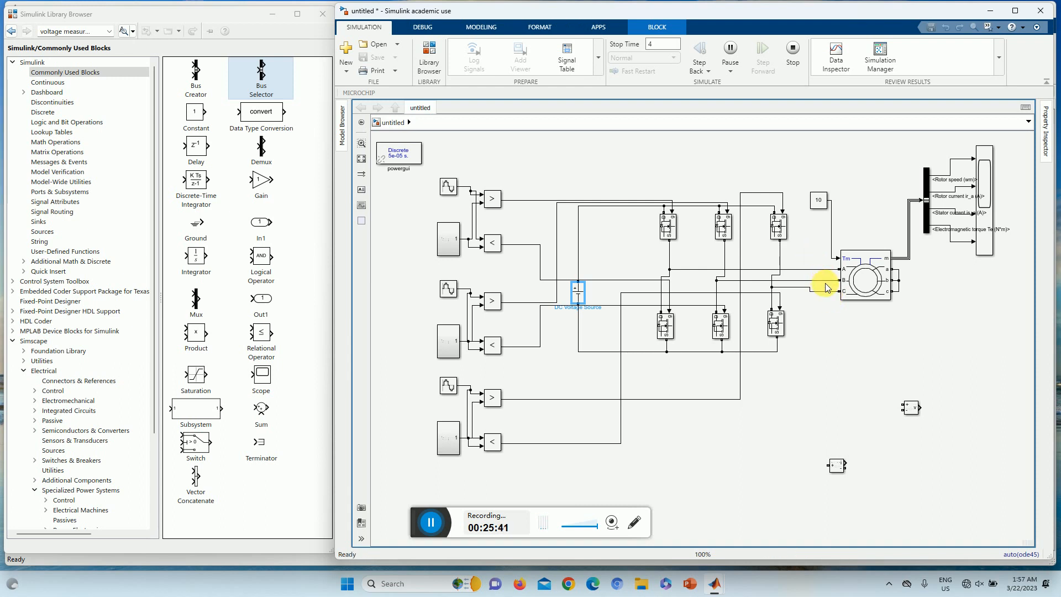
Reopen the Scope, fit the axes to the data, and examine the four waveforms between about 0.25 and 0.31 s.
{"action": "left_click", "coordinate": [866, 284]}
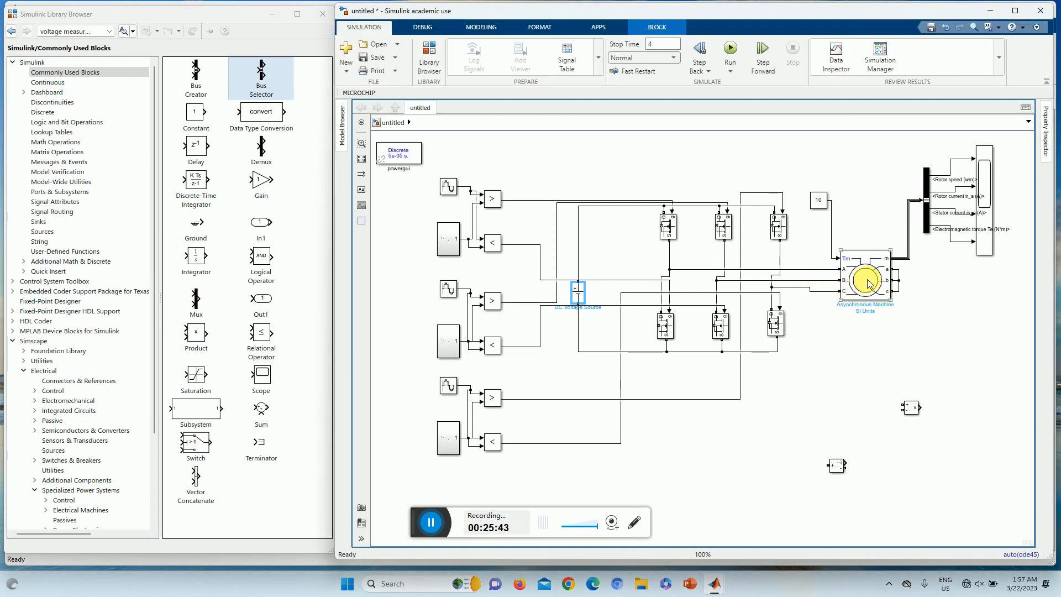
{"action": "left_click", "coordinate": [985, 190]}
{"action": "double_click", "coordinate": [985, 191]}
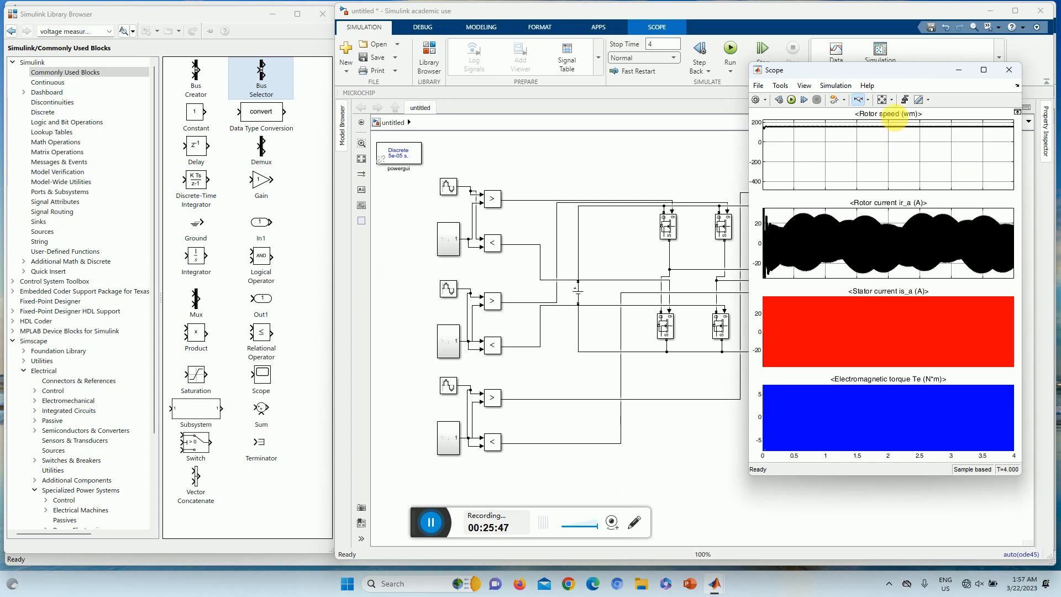
{"action": "left_click", "coordinate": [883, 100]}
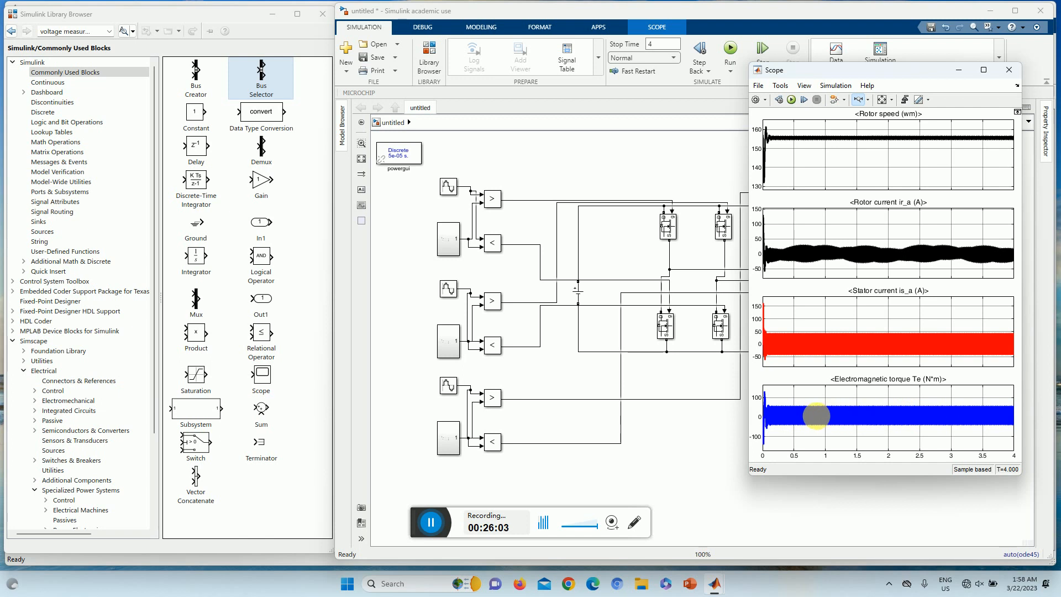
{"action": "left_click_drag", "start_coordinate": [748, 416], "coordinate": [747, 417]}
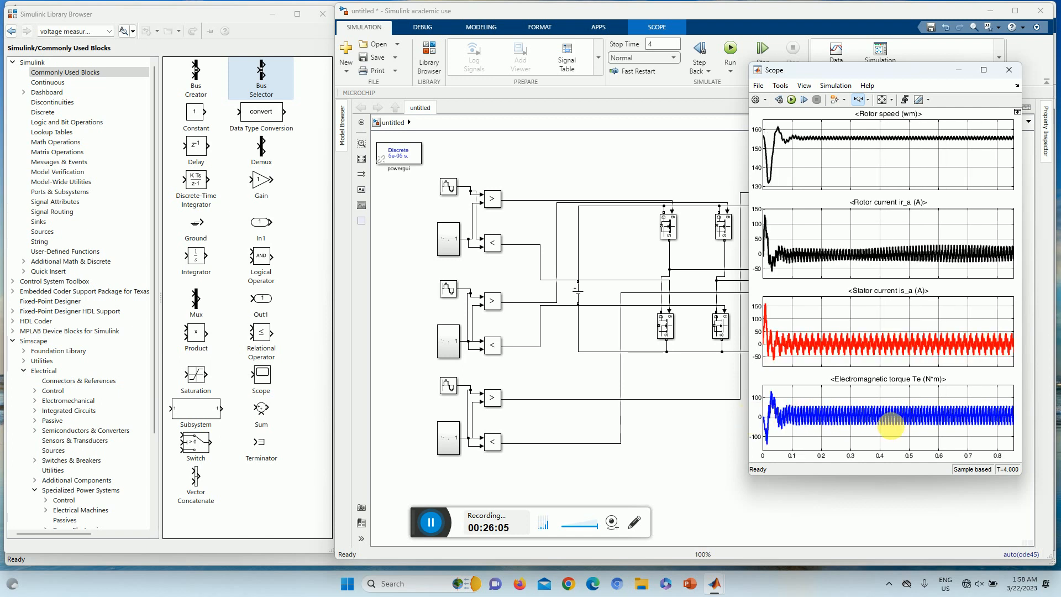
{"action": "left_click", "coordinate": [764, 430]}
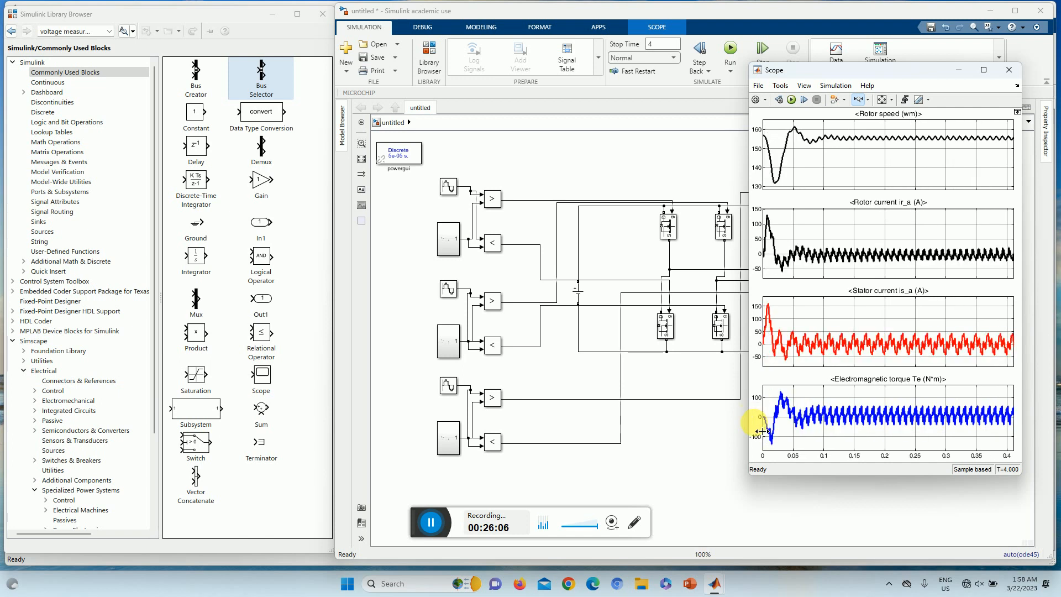
{"action": "left_click_drag", "start_coordinate": [953, 428], "coordinate": [915, 429]}
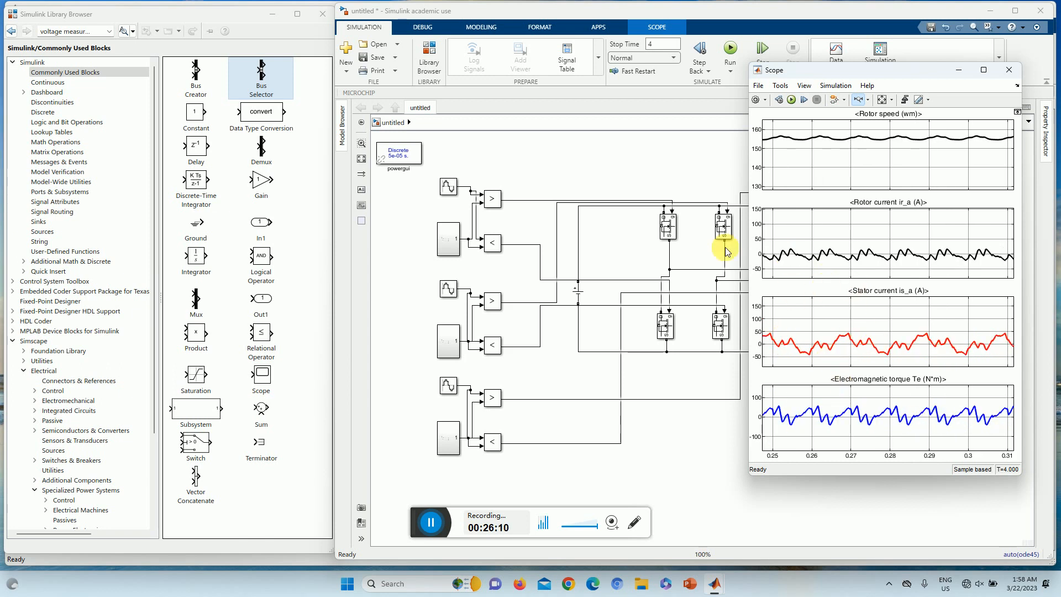
Return to the model and move the Scope block slightly farther from the Bus Selector to make room for the signal labels.
{"action": "left_click", "coordinate": [671, 153]}
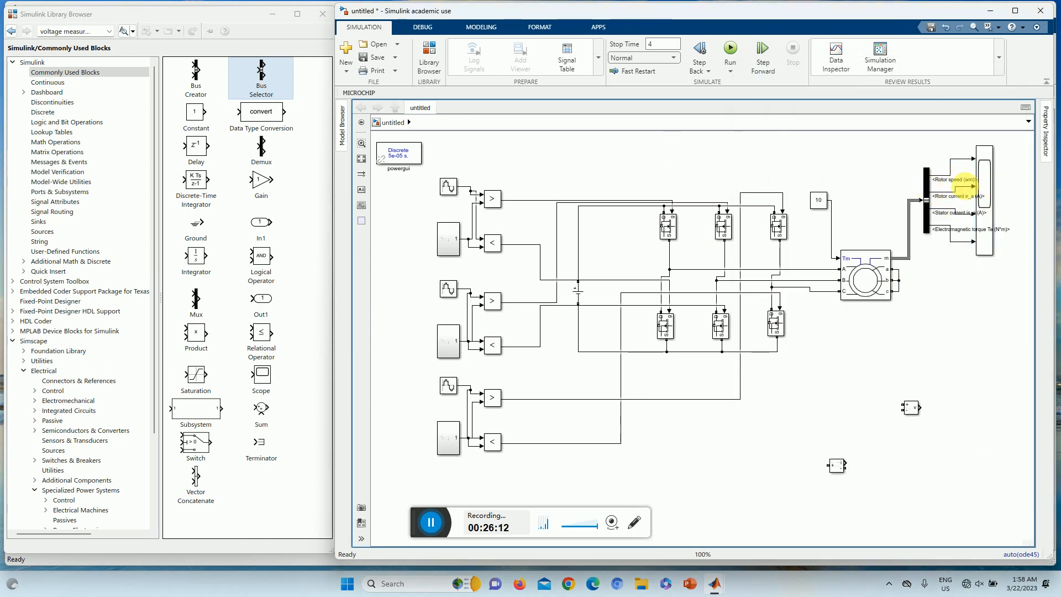
{"action": "left_click_drag", "start_coordinate": [992, 194], "coordinate": [1010, 194]}
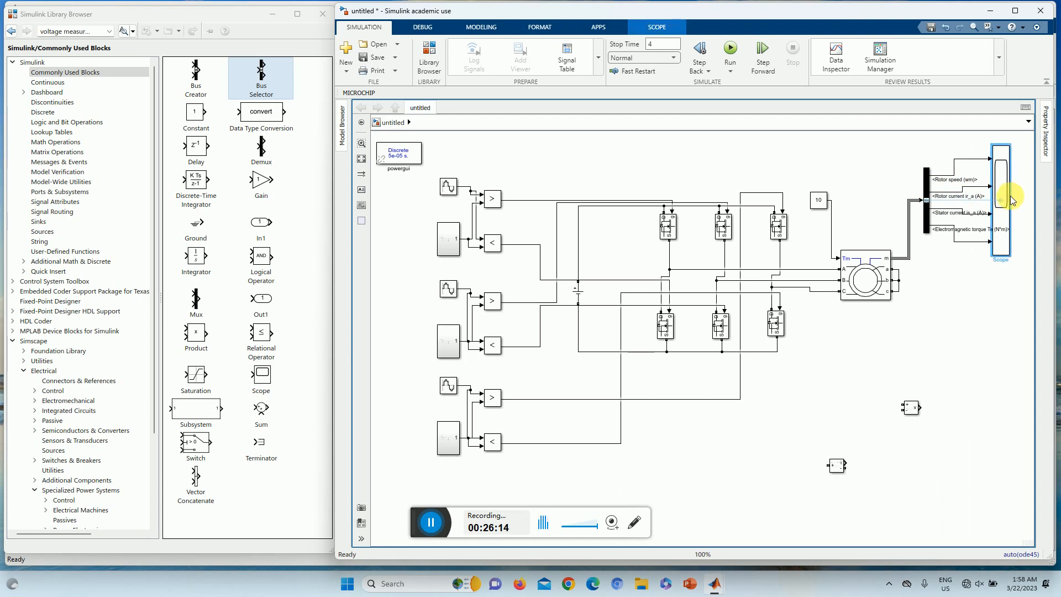
Insert a Gain block into the rotor speed signal between the Bus Selector and the Scope's first input, replacing the direct line.
{"action": "left_click_drag", "start_coordinate": [262, 180], "coordinate": [958, 153]}
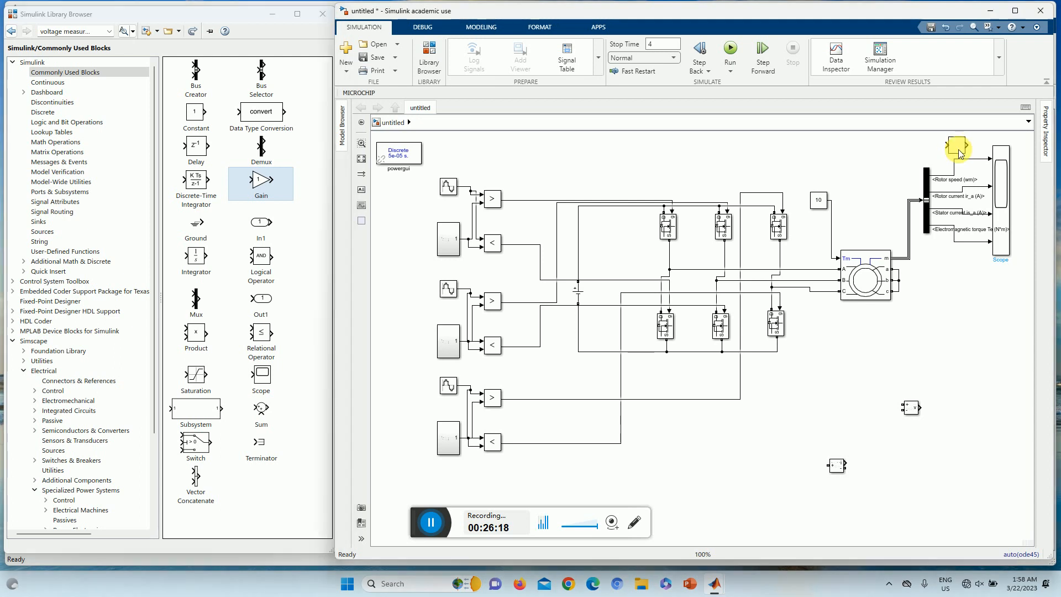
{"action": "left_click", "coordinate": [972, 160]}
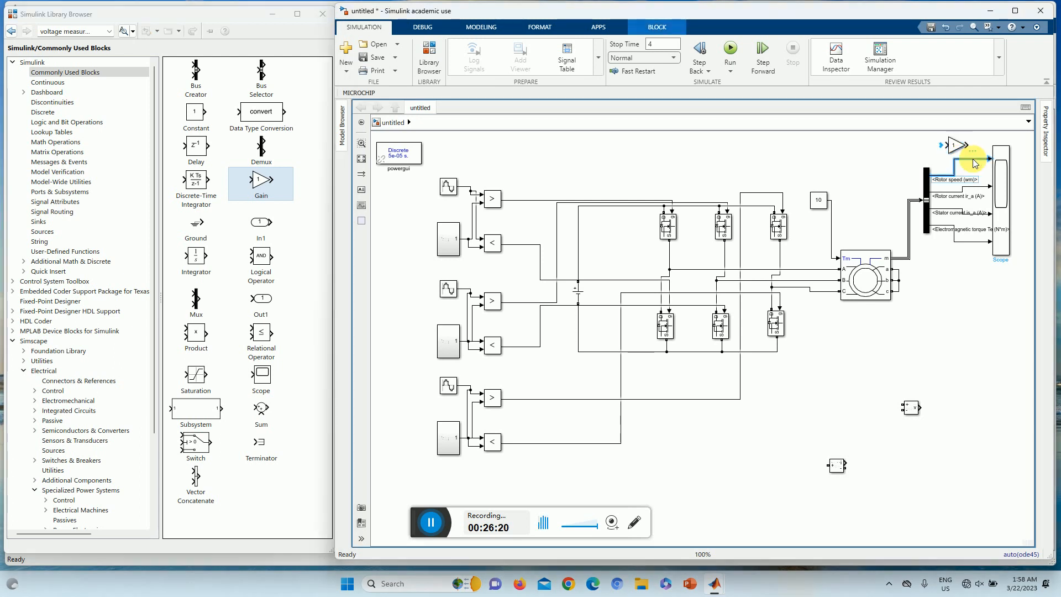
{"action": "key", "text": "Delete"}
{"action": "mouse_move", "coordinate": [932, 175]}
{"action": "left_mouse_down"}
{"action": "mouse_move", "coordinate": [945, 146]}
{"action": "mouse_move", "coordinate": [991, 158]}
{"action": "left_mouse_up"}
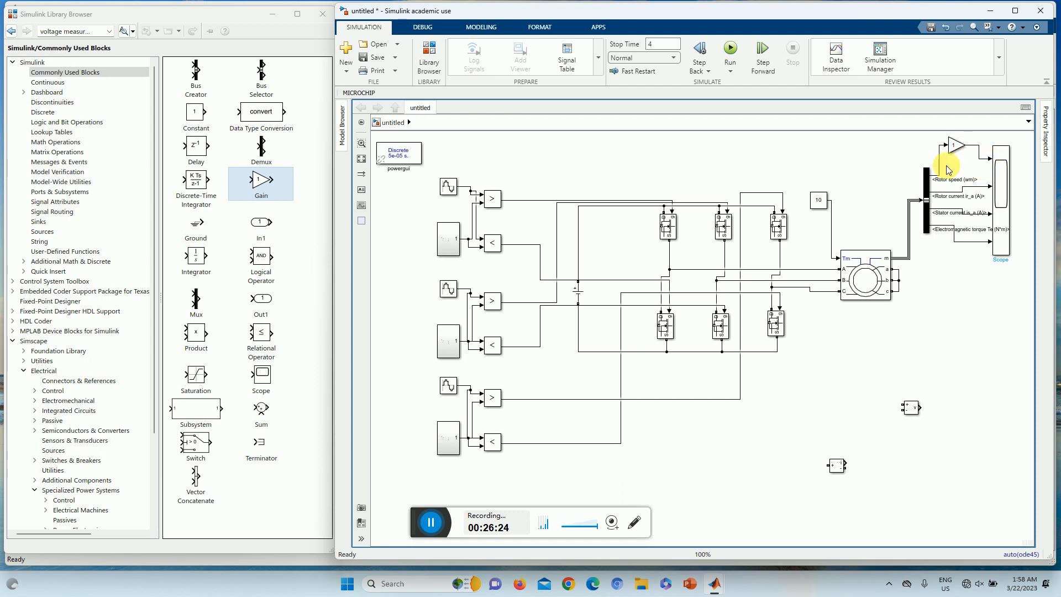
Set the rotor speed Gain block's gain to 30/pi.
{"action": "left_click", "coordinate": [956, 150]}
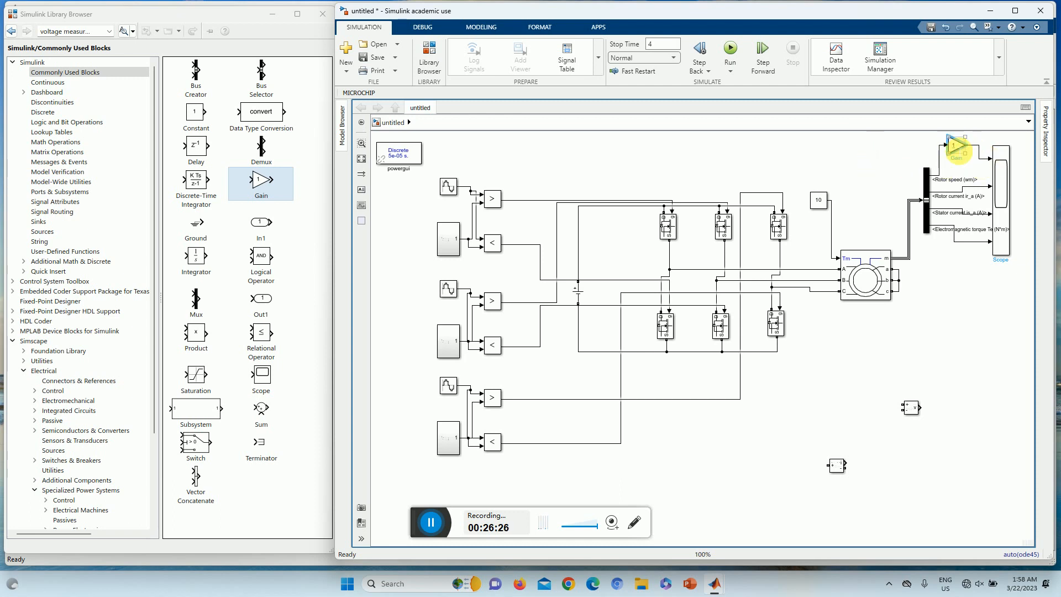
{"action": "double_click", "coordinate": [957, 148]}
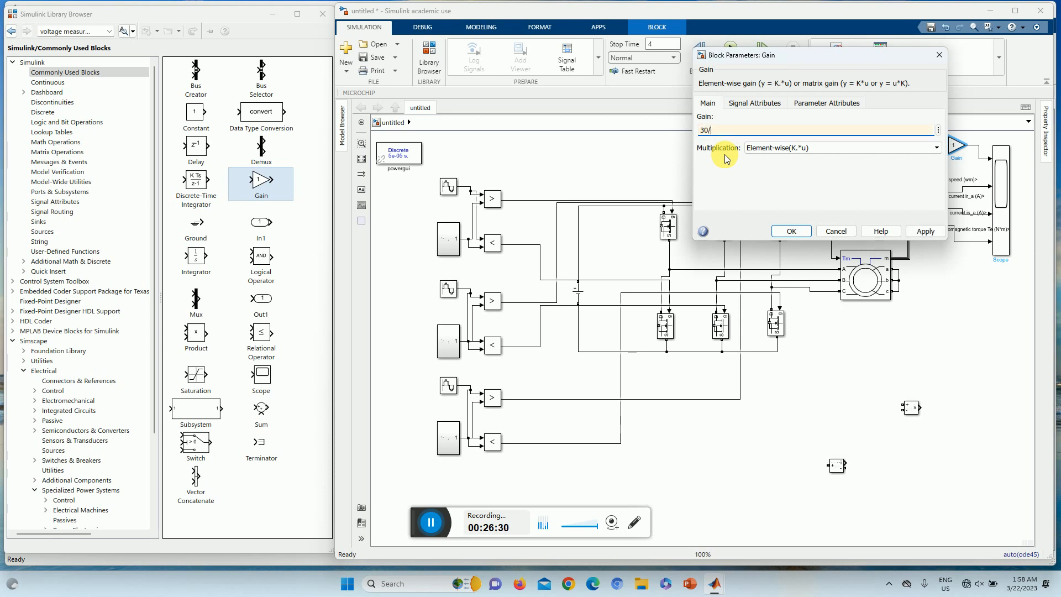
{"action": "type", "text": "30/pi"}
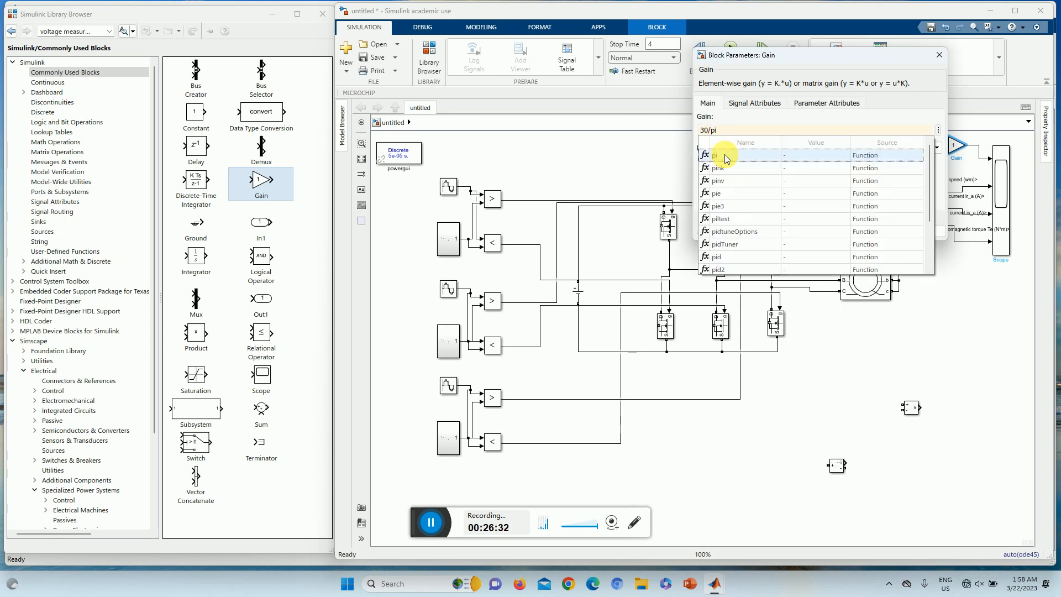
{"action": "left_click", "coordinate": [820, 155]}
{"action": "left_click", "coordinate": [929, 230]}
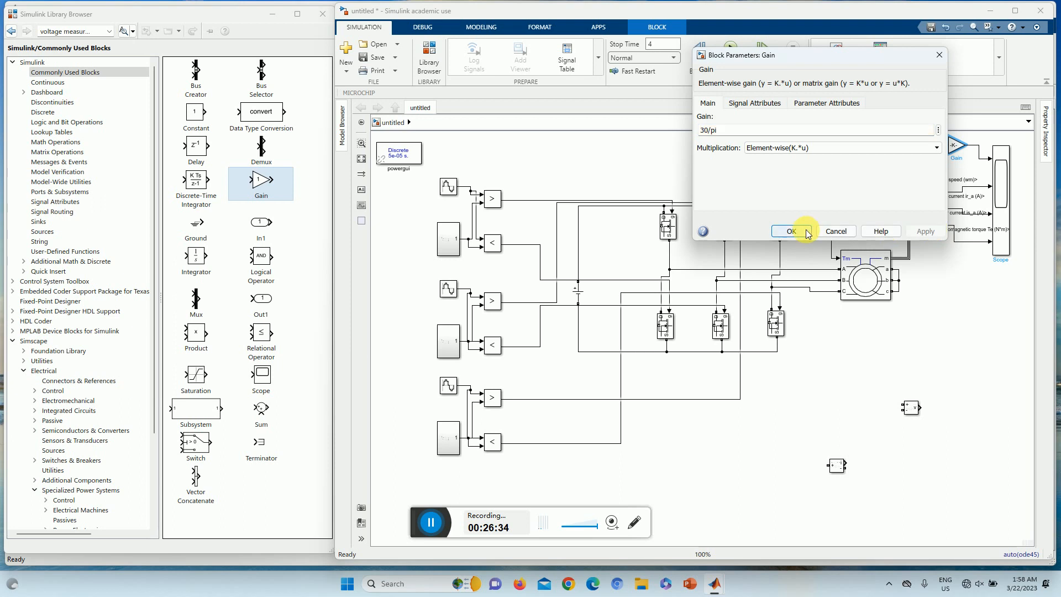
{"action": "left_click", "coordinate": [785, 231]}
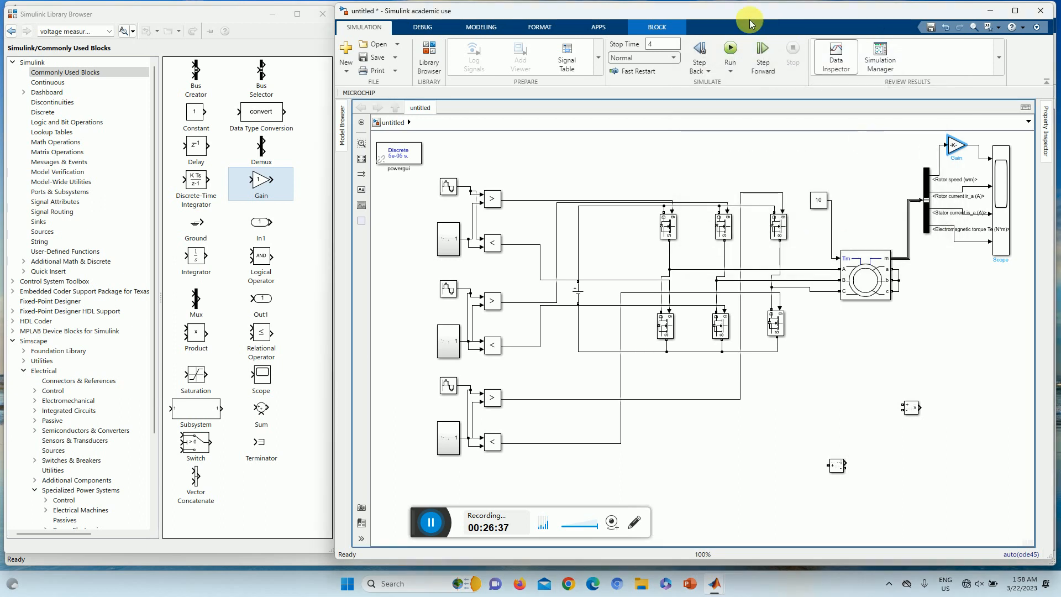
Rerun the simulation and view the Scope's waveforms with the axes scaled to fit the data.
{"action": "left_click", "coordinate": [730, 50]}
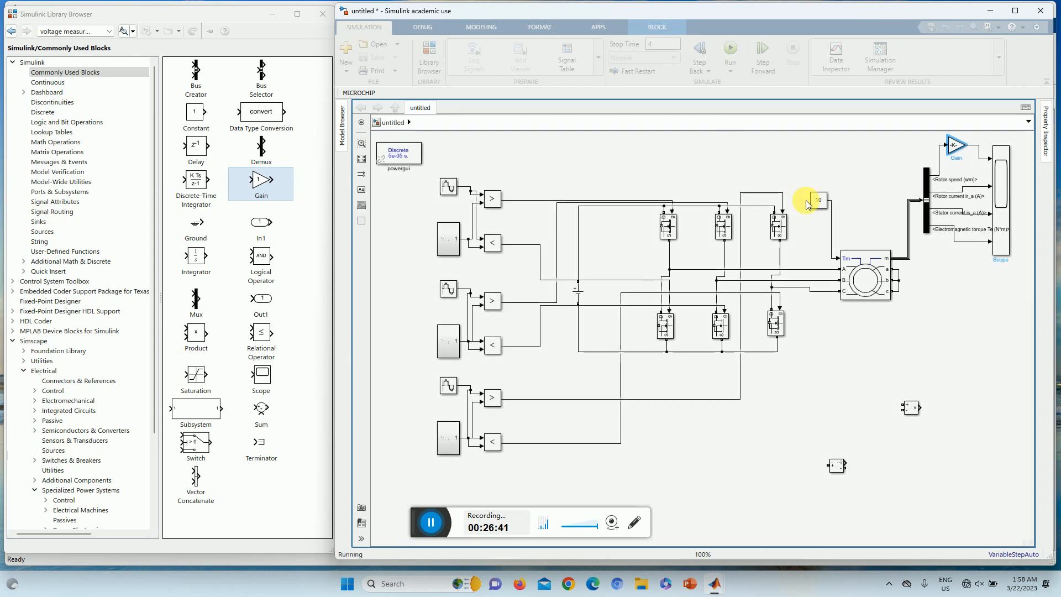
{"action": "double_click", "coordinate": [1002, 198]}
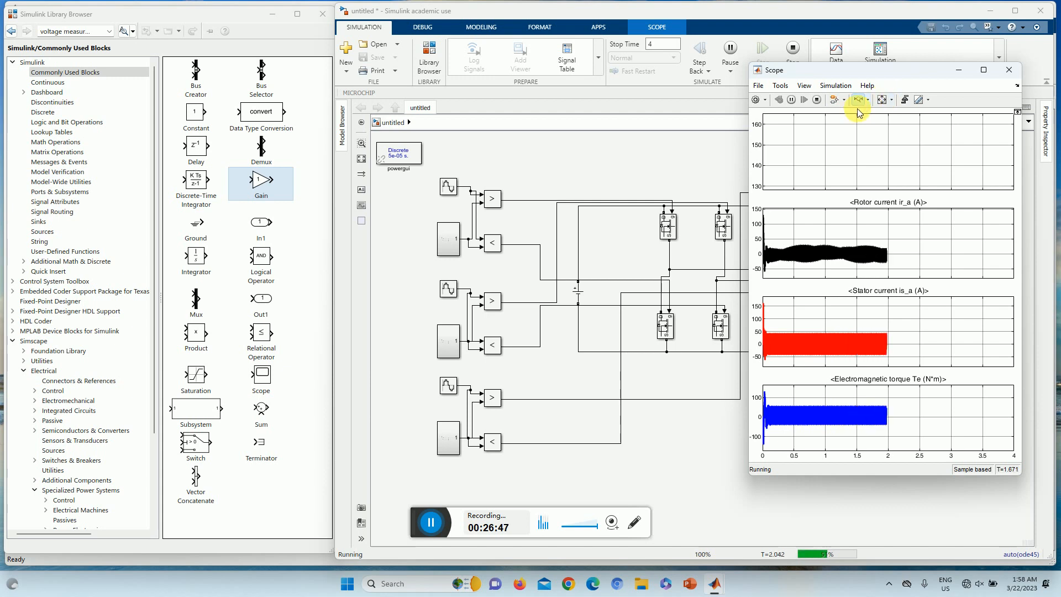
{"action": "left_click", "coordinate": [883, 100]}
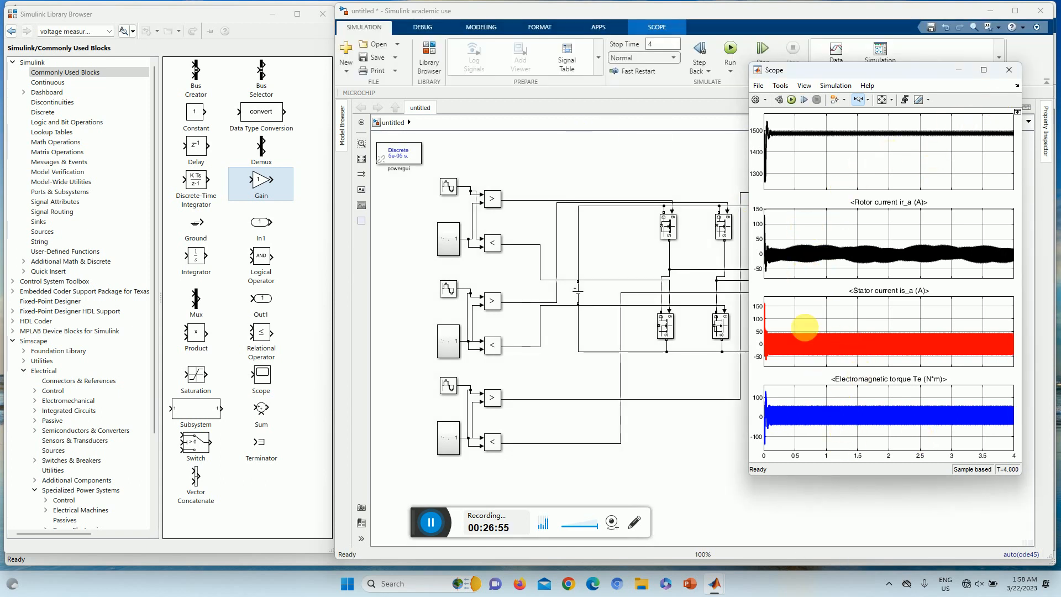
{"action": "left_click", "coordinate": [1012, 75]}
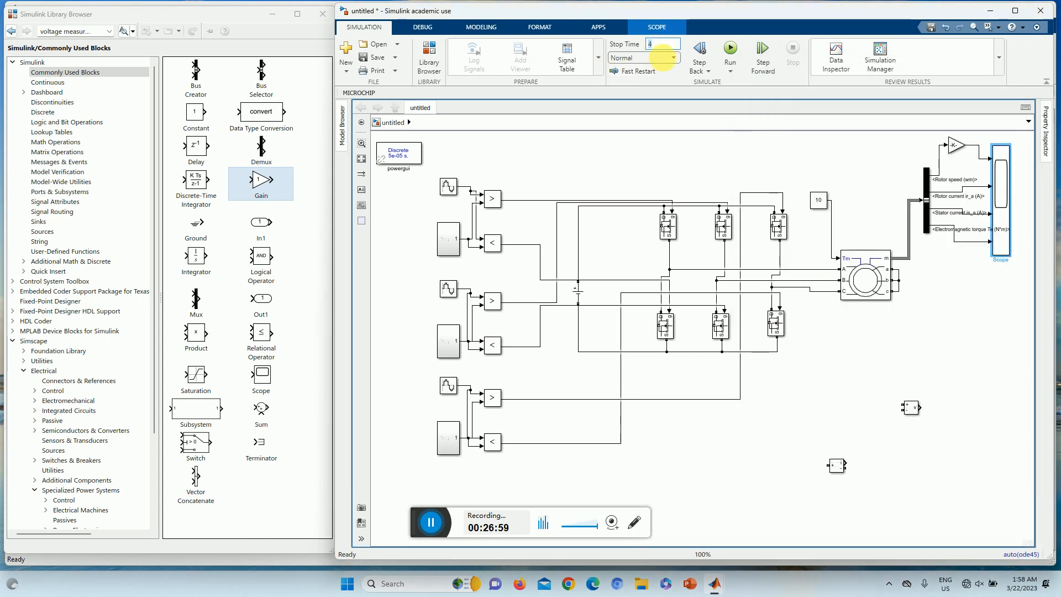
Set the simulation stop time to 1.
{"action": "type", "text": "1"}
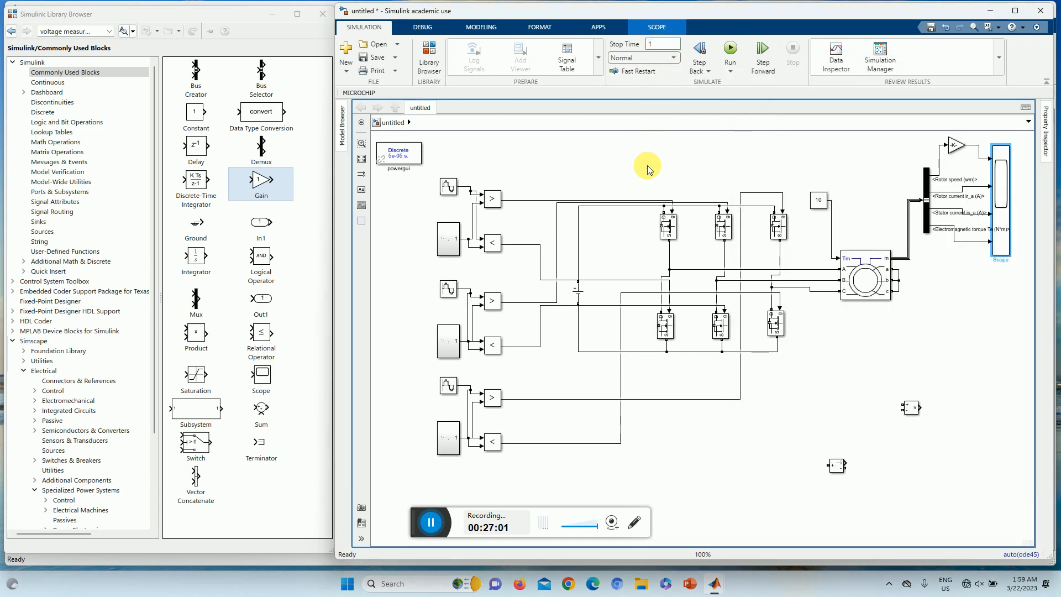
{"action": "left_click", "coordinate": [648, 169]}
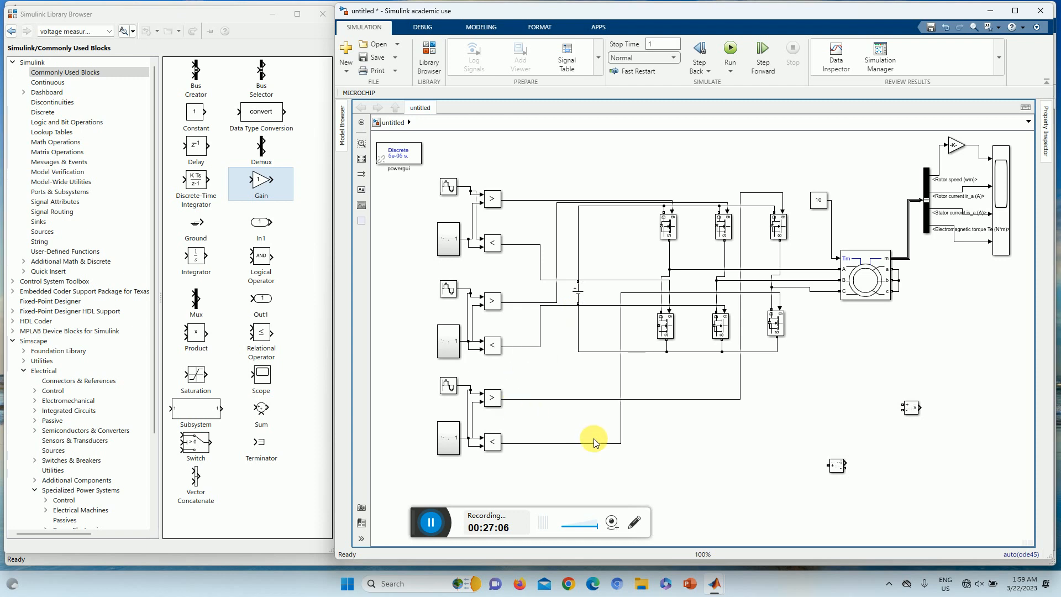
{"action": "left_click", "coordinate": [837, 470]}
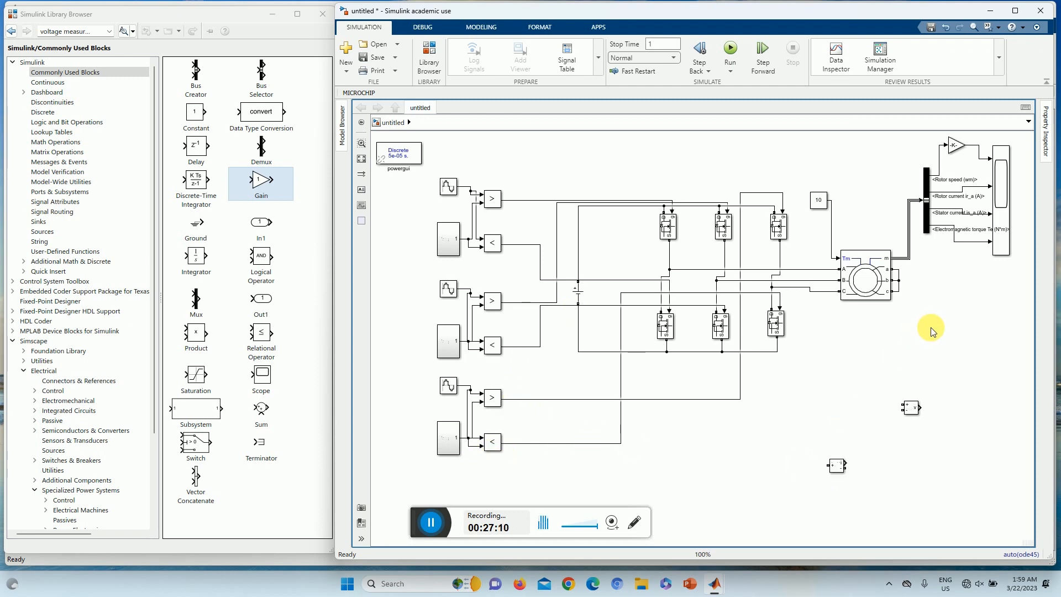
Duplicate the four-input Scope and place the copy in the free area below the inverter bridge.
{"action": "left_click", "coordinate": [1003, 216]}
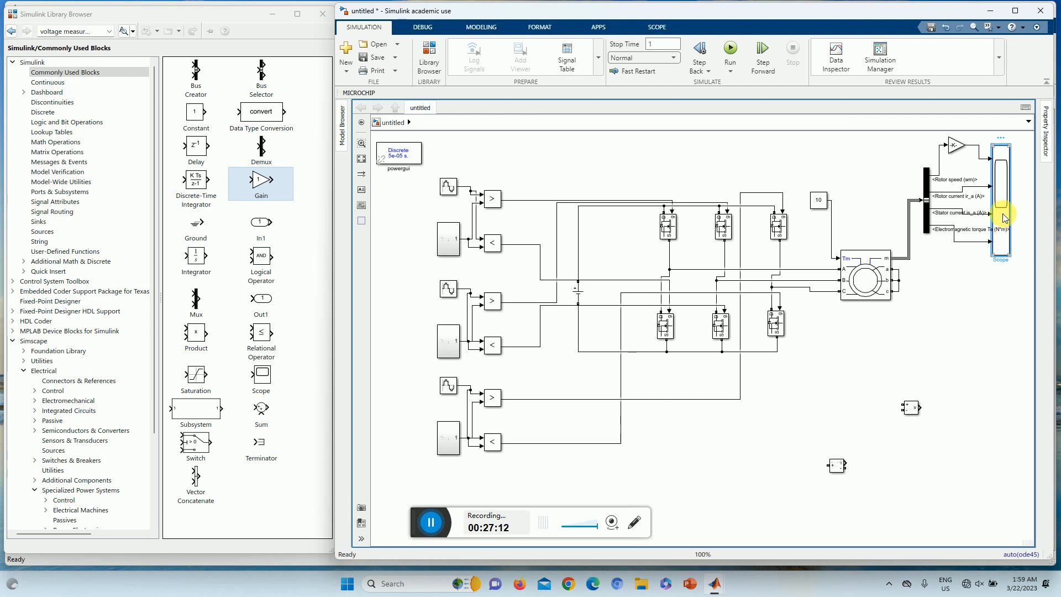
{"action": "left_click", "coordinate": [658, 456]}
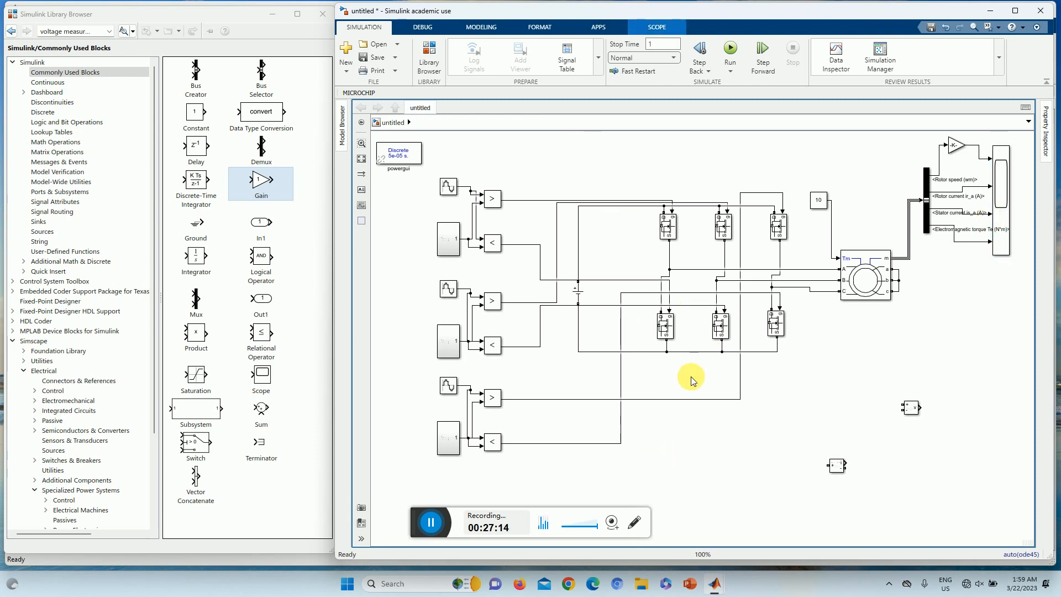
{"action": "key", "text": "ctrl+v"}
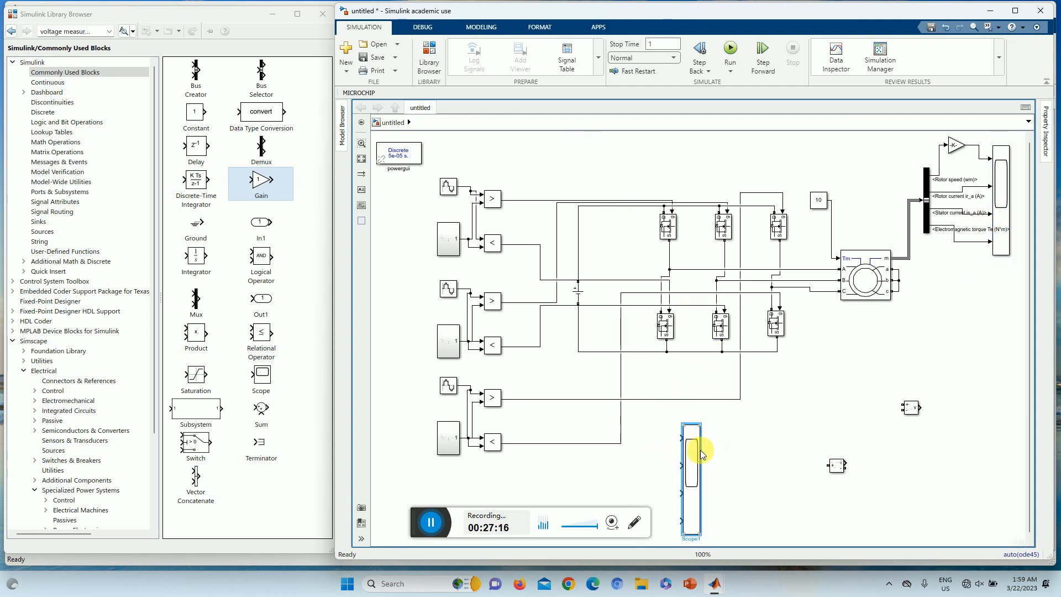
{"action": "left_click_drag", "start_coordinate": [694, 469], "coordinate": [794, 410]}
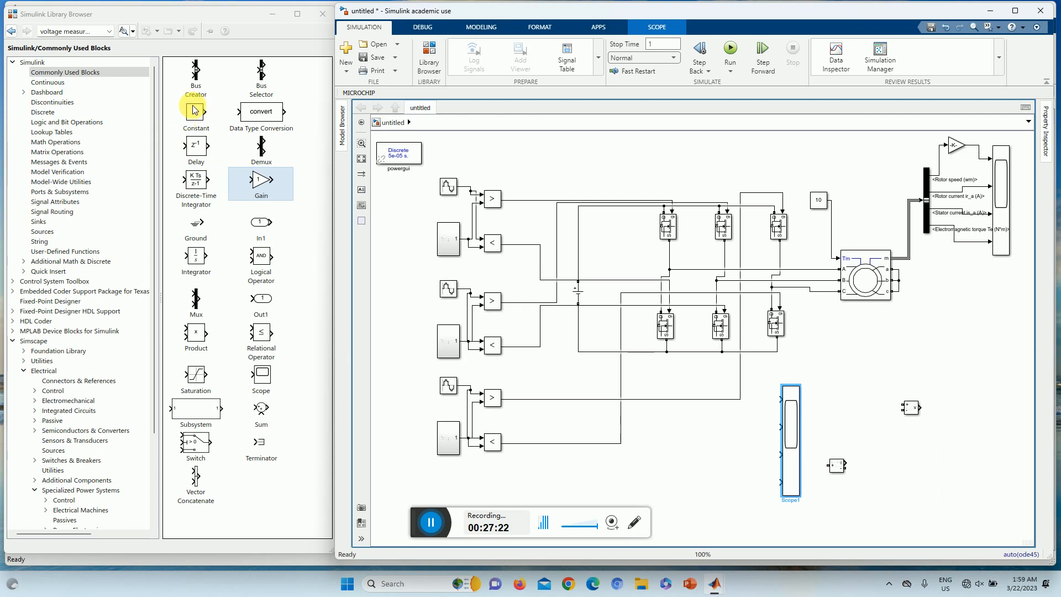
Add a Mux block in front of the copied Scope and set its number of inputs to 3.
{"action": "left_click_drag", "start_coordinate": [196, 301], "coordinate": [713, 431]}
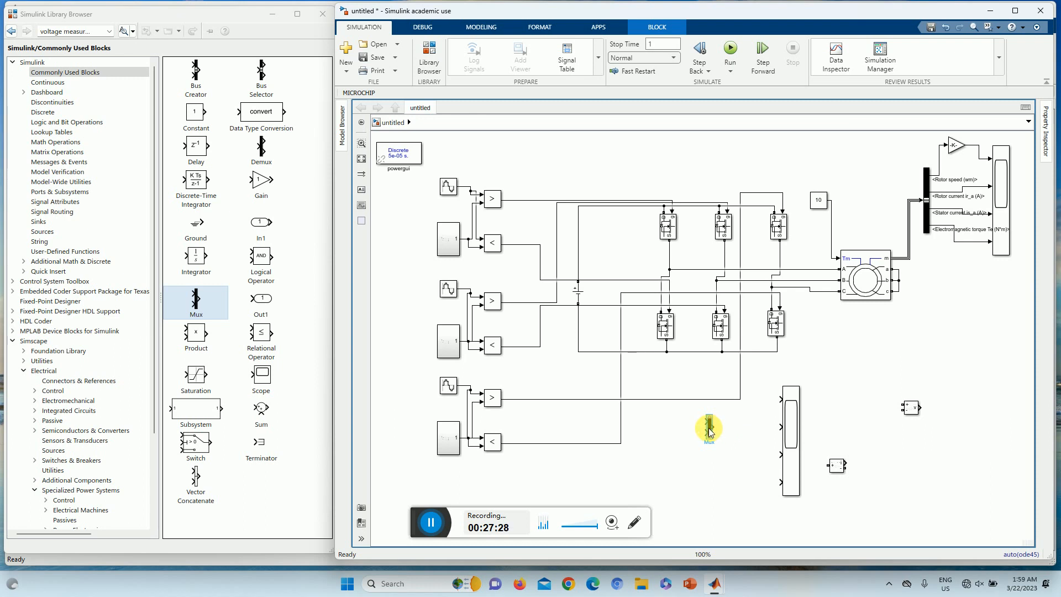
{"action": "double_click", "coordinate": [710, 430]}
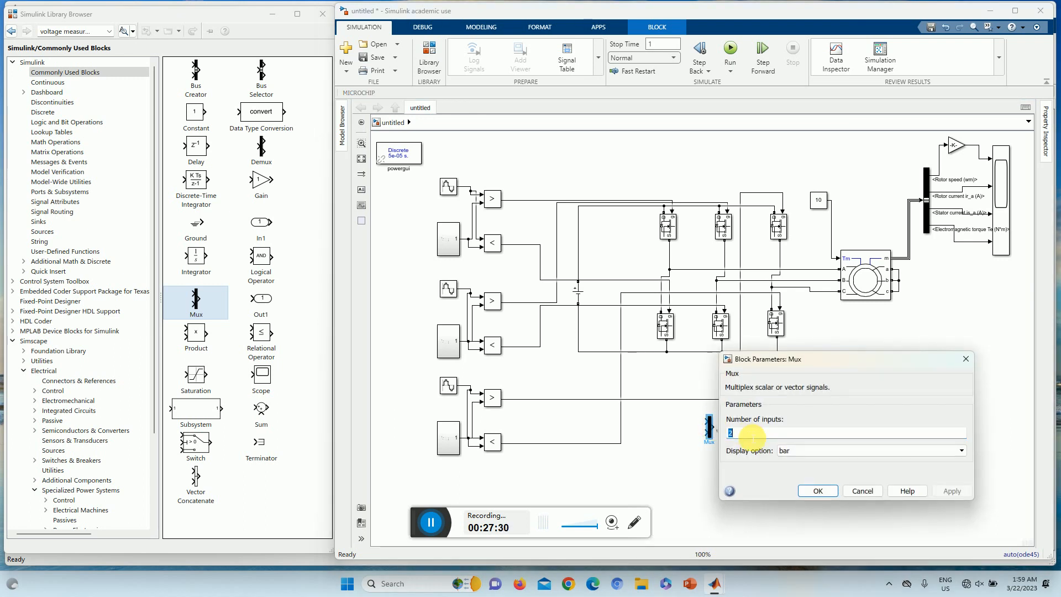
{"action": "type", "text": "3"}
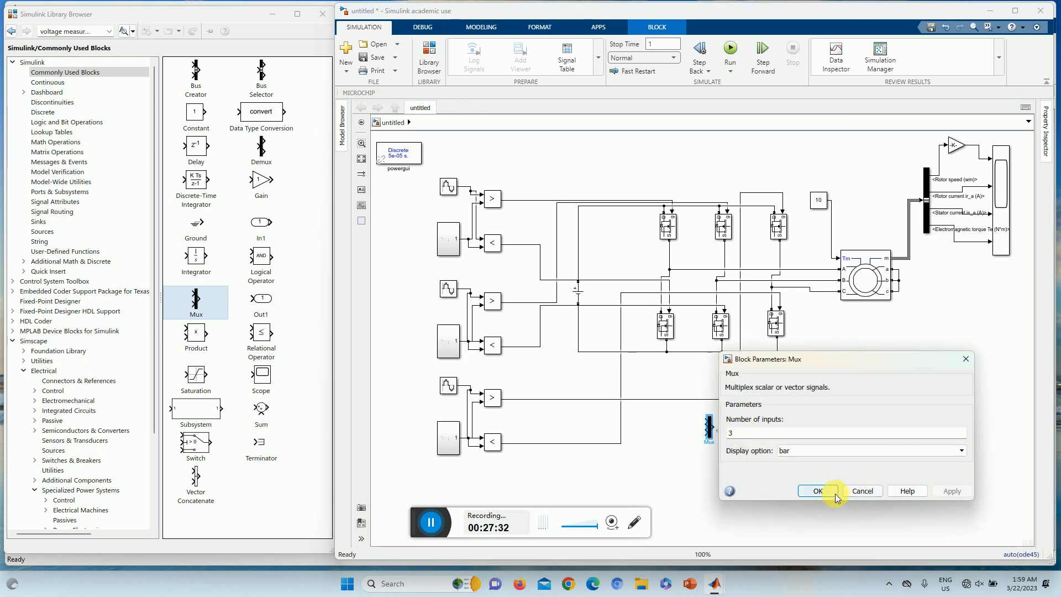
{"action": "left_click", "coordinate": [818, 490]}
Connect the three sine wave source signals to the three Mux inputs, in order from the first phase to the third.
{"action": "left_click", "coordinate": [706, 423]}
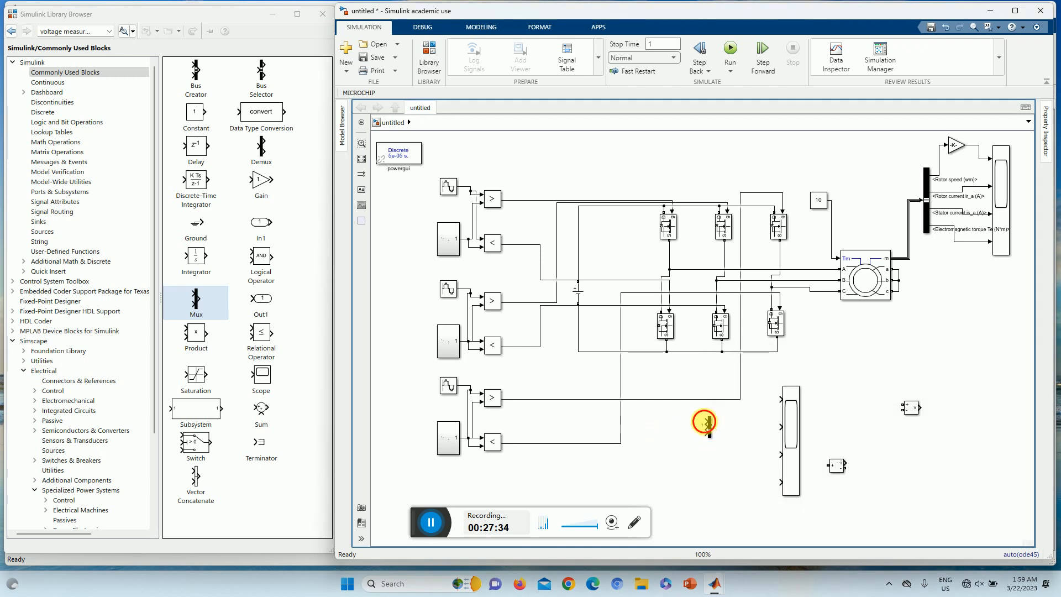
{"action": "mouse_move", "coordinate": [706, 423]}
{"action": "left_mouse_down"}
{"action": "mouse_move", "coordinate": [554, 244]}
{"action": "mouse_move", "coordinate": [467, 188]}
{"action": "mouse_move", "coordinate": [525, 166]}
{"action": "mouse_move", "coordinate": [471, 190]}
{"action": "left_mouse_up"}
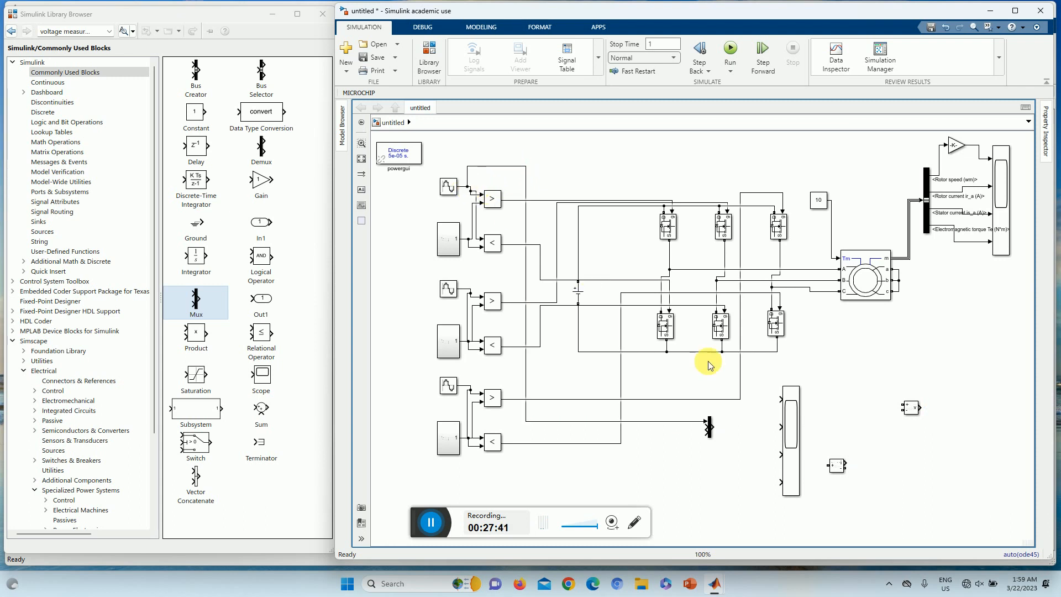
{"action": "left_click", "coordinate": [708, 427]}
{"action": "left_click_drag", "start_coordinate": [707, 427], "coordinate": [470, 289]}
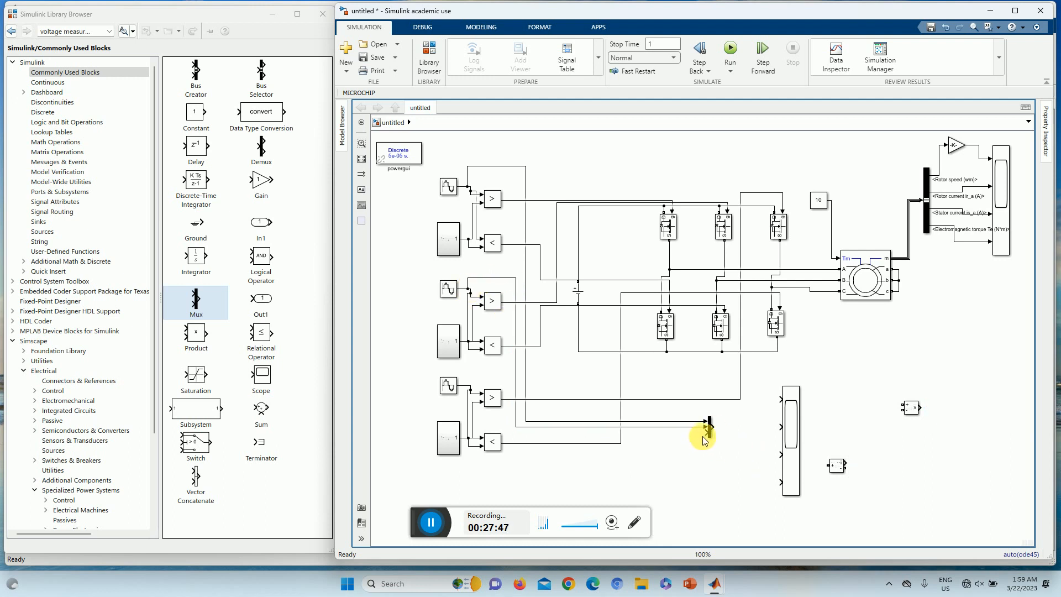
{"action": "left_click_drag", "start_coordinate": [705, 433], "coordinate": [470, 386]}
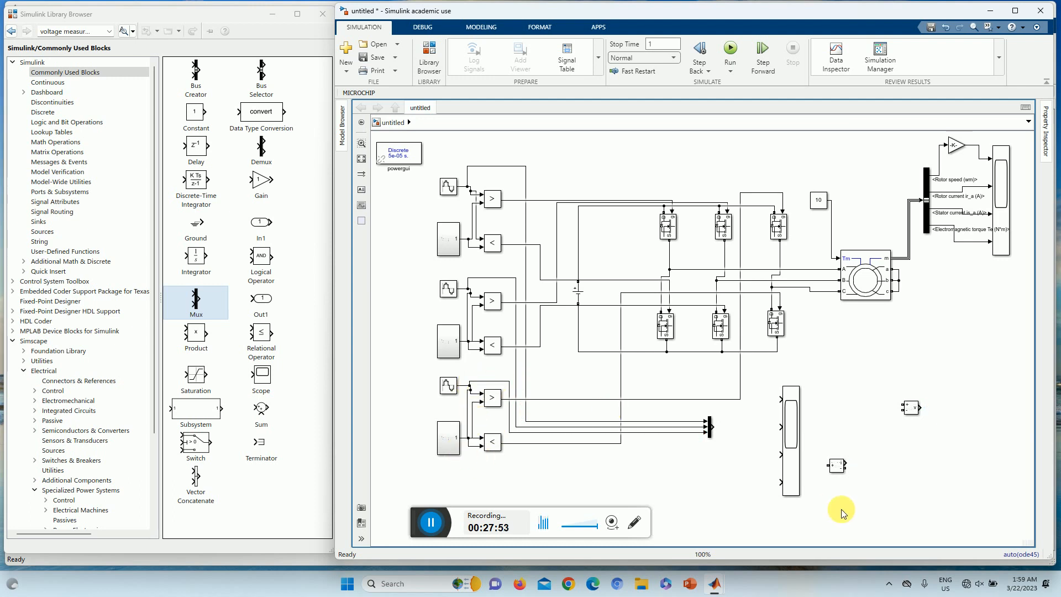
Connect the Mux output to the copied Scope's first input and the first phase's carrier signal to its second input.
{"action": "left_click_drag", "start_coordinate": [712, 429], "coordinate": [792, 418]}
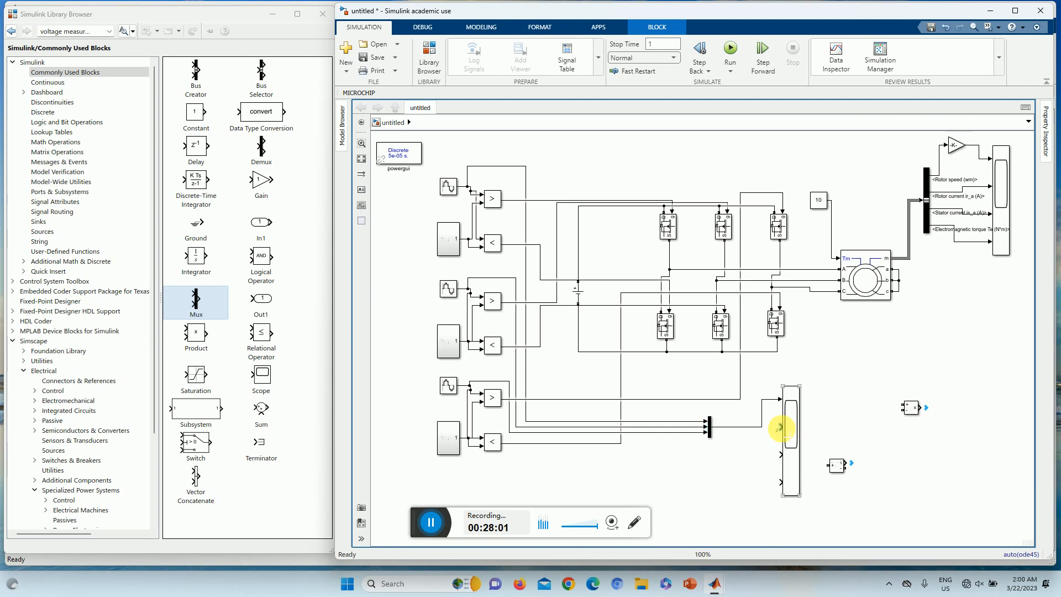
{"action": "left_click_drag", "start_coordinate": [781, 427], "coordinate": [463, 239]}
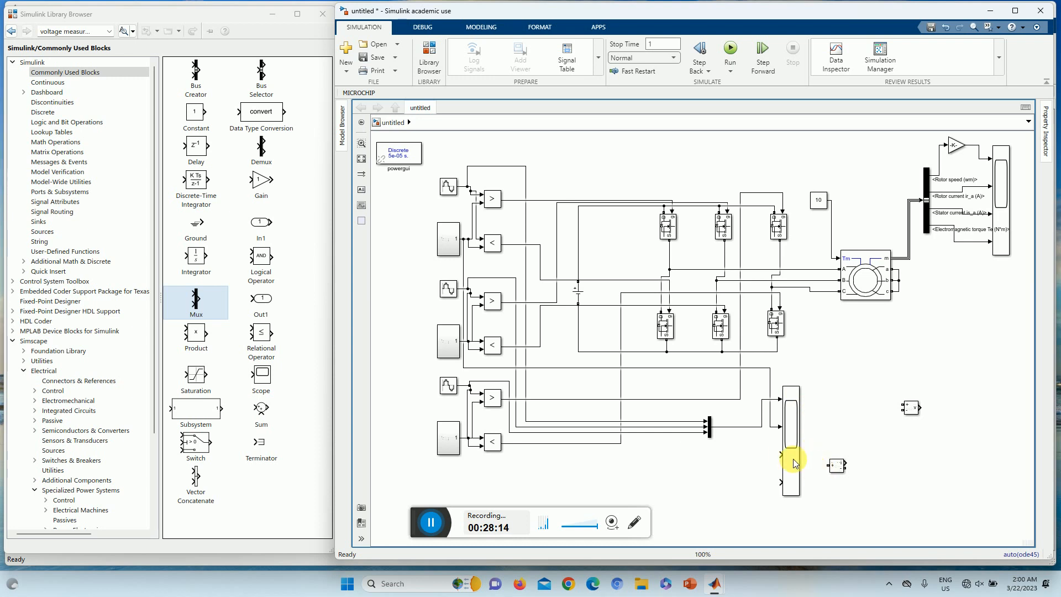
Move the Voltage Measurement block below the asynchronous machine and wire it across the phase A and phase B supply lines.
{"action": "left_click", "coordinate": [913, 412]}
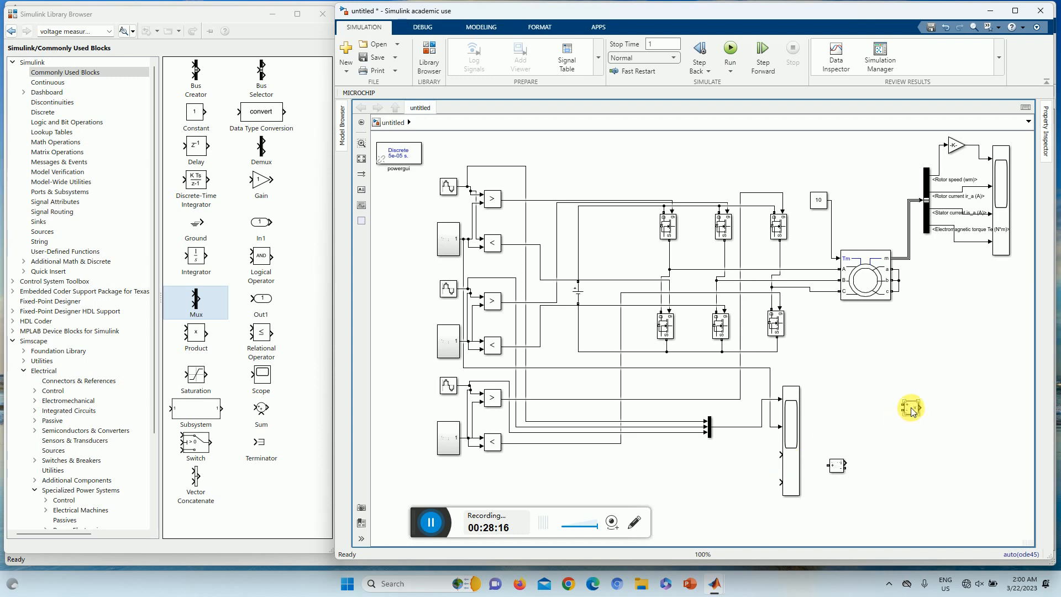
{"action": "mouse_move", "coordinate": [911, 409]}
{"action": "left_mouse_down"}
{"action": "mouse_move", "coordinate": [699, 287]}
{"action": "mouse_move", "coordinate": [689, 253]}
{"action": "mouse_move", "coordinate": [636, 260]}
{"action": "mouse_move", "coordinate": [708, 256]}
{"action": "mouse_move", "coordinate": [822, 304]}
{"action": "mouse_move", "coordinate": [822, 326]}
{"action": "mouse_move", "coordinate": [806, 304]}
{"action": "mouse_move", "coordinate": [814, 270]}
{"action": "left_mouse_up"}
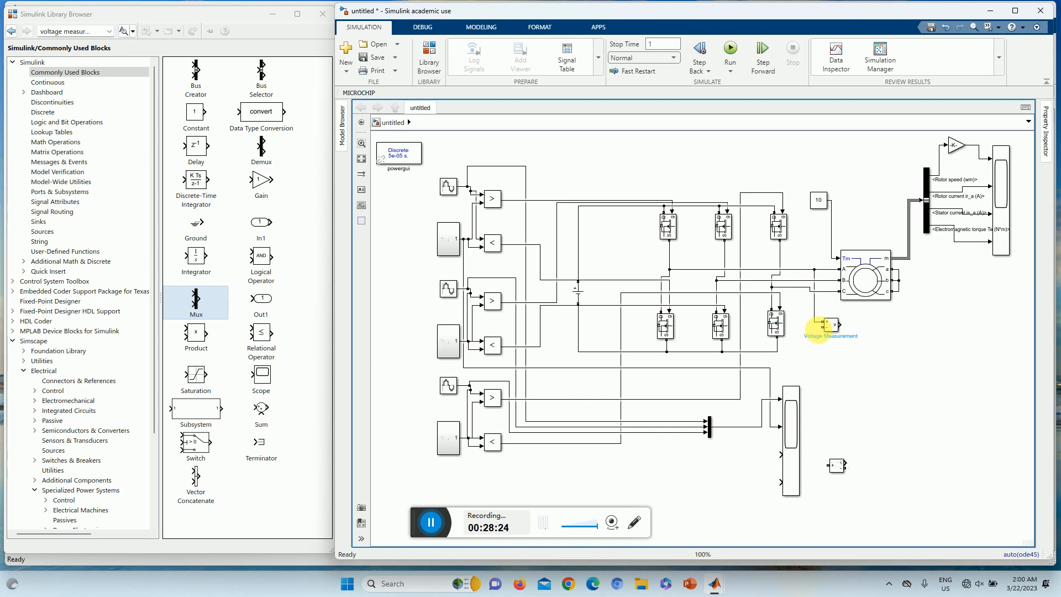
{"action": "left_click_drag", "start_coordinate": [822, 326], "coordinate": [825, 280]}
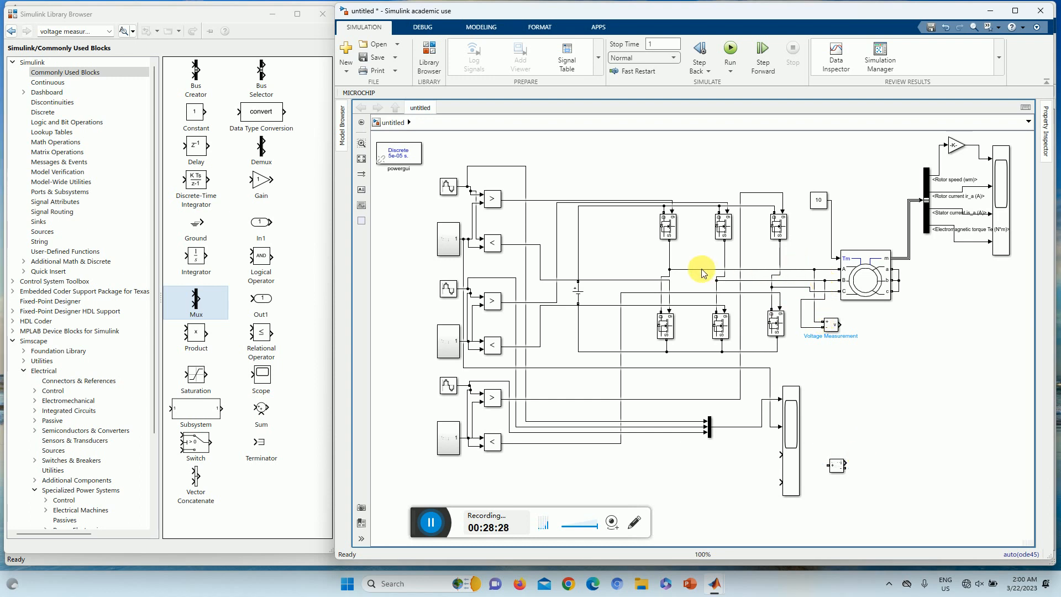
Replace the phase A line between the first inverter leg and the machine with one running through the Current Measurement block.
{"action": "key", "text": "Delete"}
{"action": "left_click", "coordinate": [837, 466]}
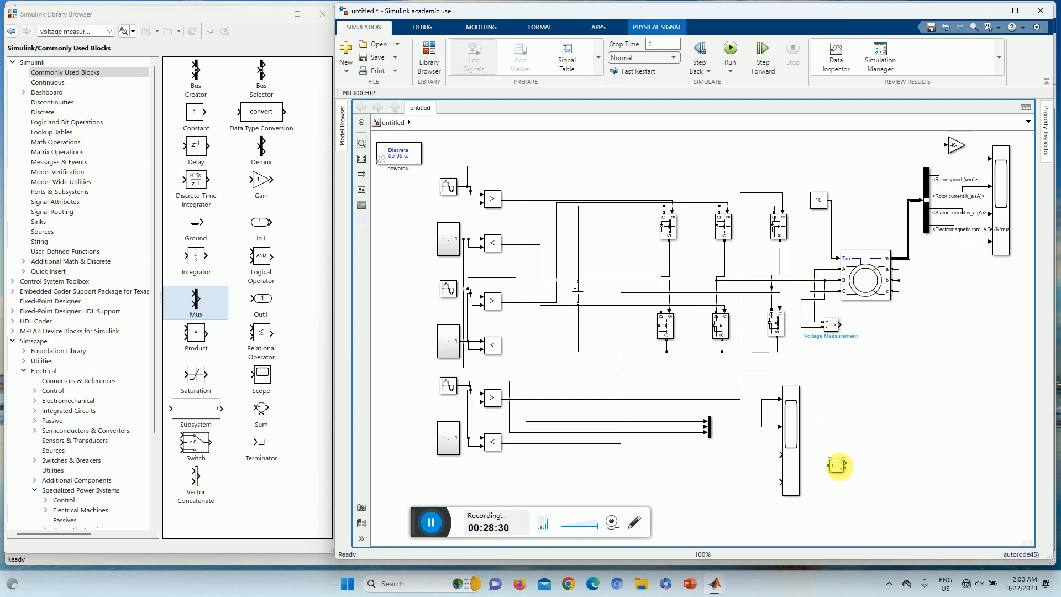
{"action": "left_click_drag", "start_coordinate": [833, 471], "coordinate": [672, 261]}
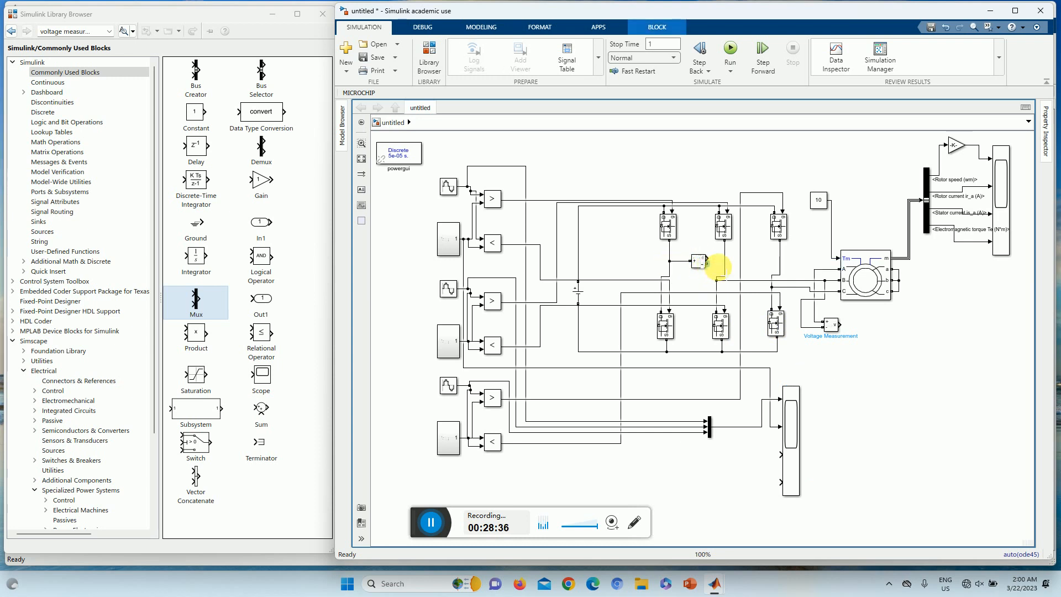
{"action": "left_click_drag", "start_coordinate": [708, 263], "coordinate": [817, 273]}
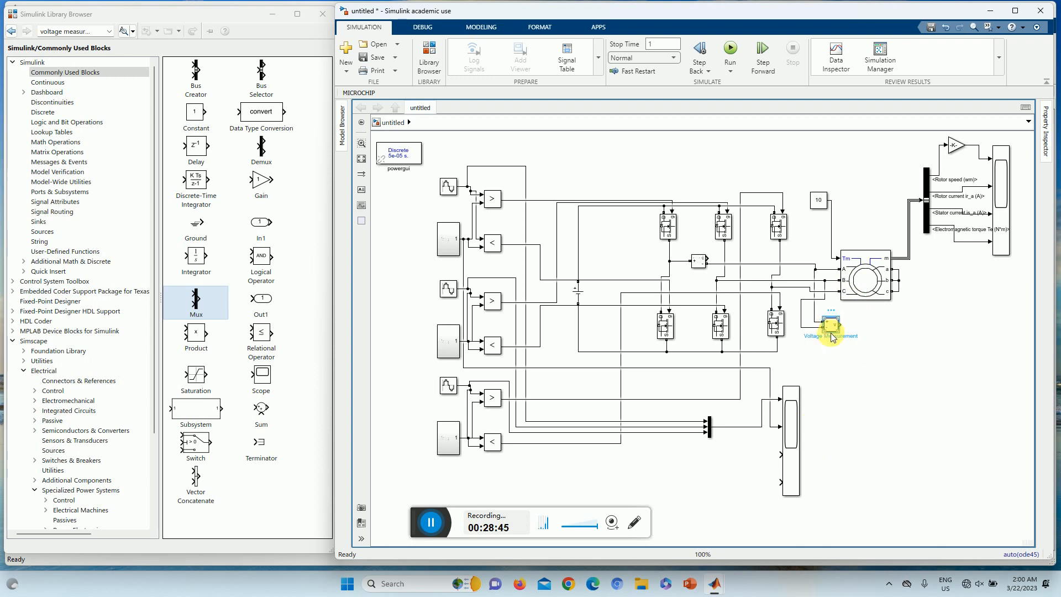
Connect the Voltage Measurement output to the second Scope's third input and the Current Measurement output to its fourth input.
{"action": "left_click_drag", "start_coordinate": [840, 325], "coordinate": [782, 455]}
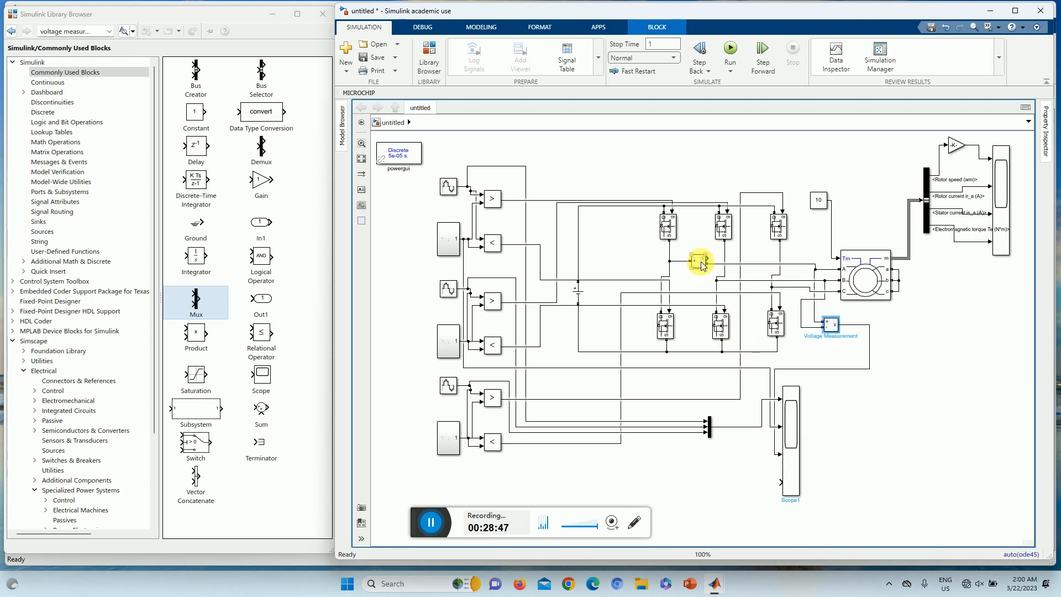
{"action": "left_click_drag", "start_coordinate": [702, 266], "coordinate": [783, 480]}
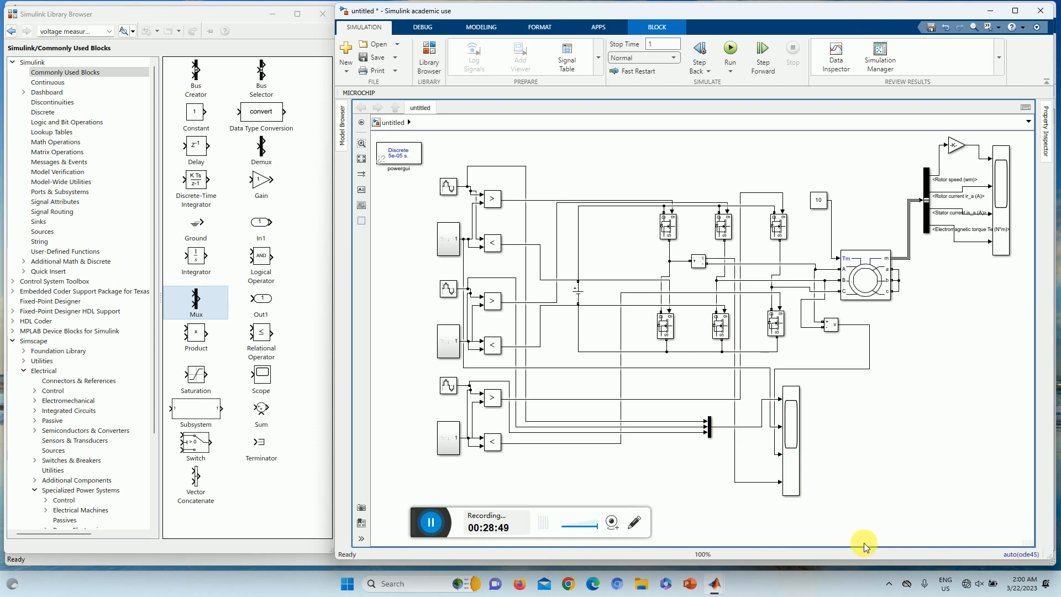
Run the simulation and view the second Scope's four plots maximized, with the axes scaled to fit the signals.
{"action": "left_click", "coordinate": [731, 50]}
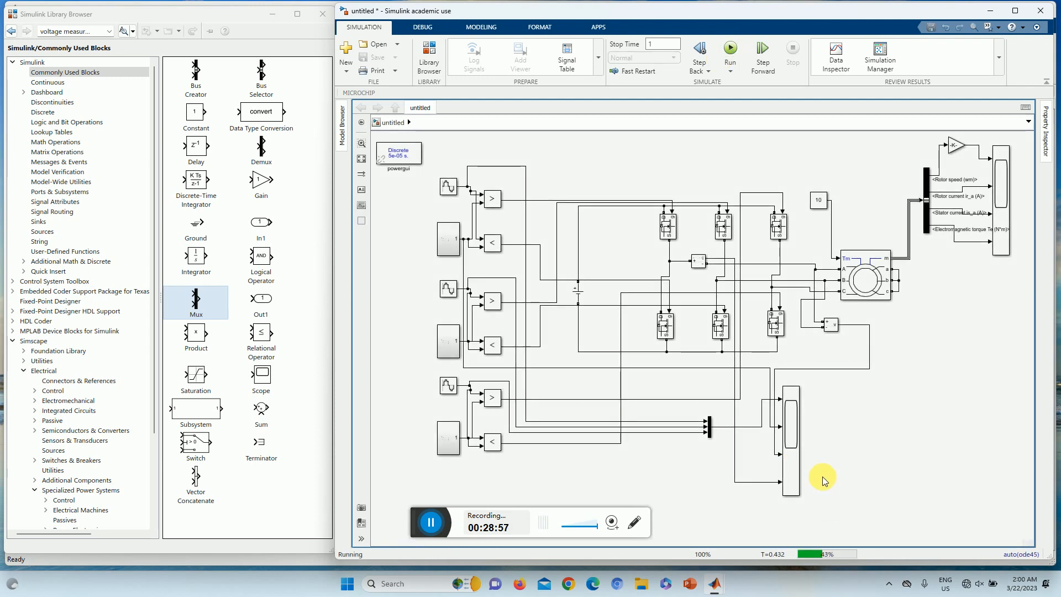
{"action": "left_click", "coordinate": [800, 436]}
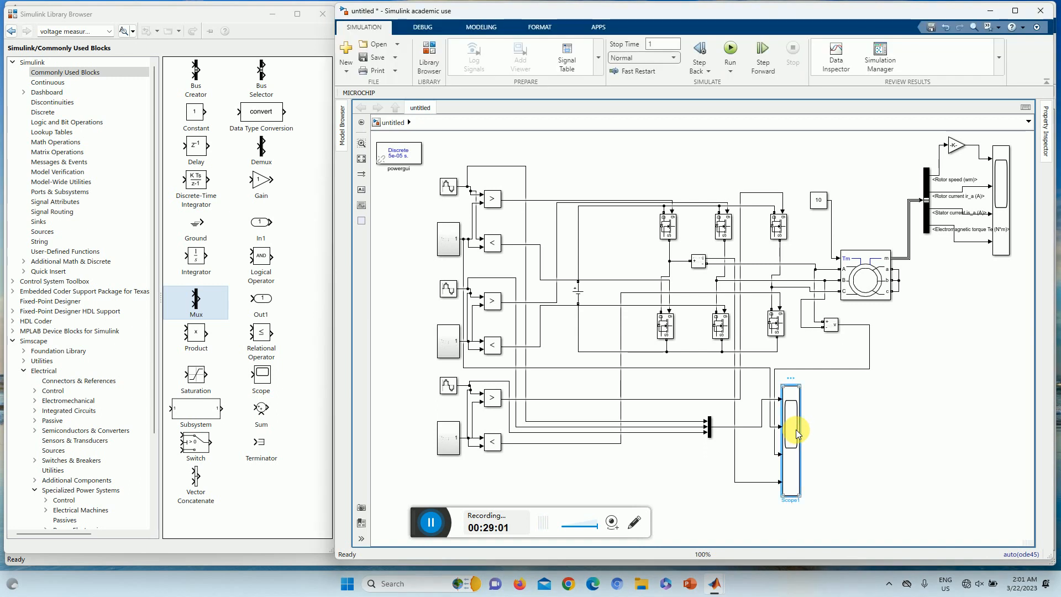
{"action": "double_click", "coordinate": [796, 429]}
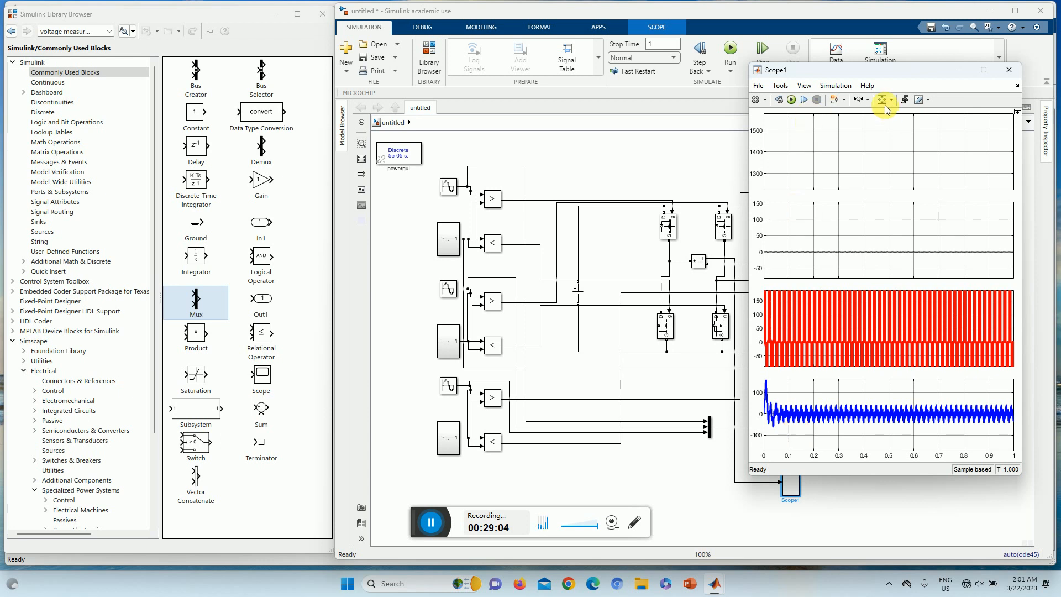
{"action": "left_click", "coordinate": [883, 101]}
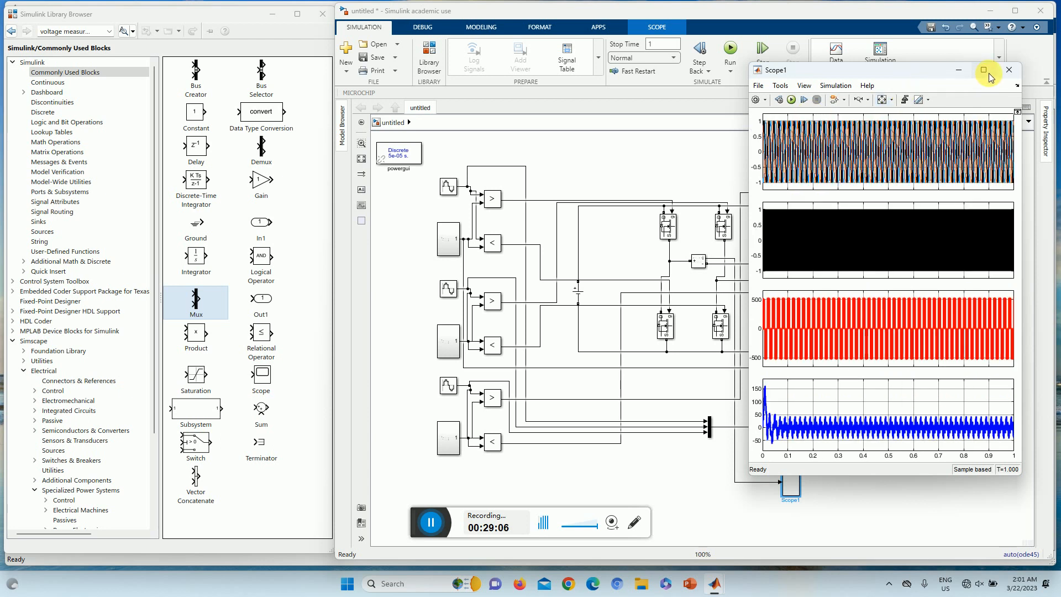
{"action": "left_click", "coordinate": [988, 73]}
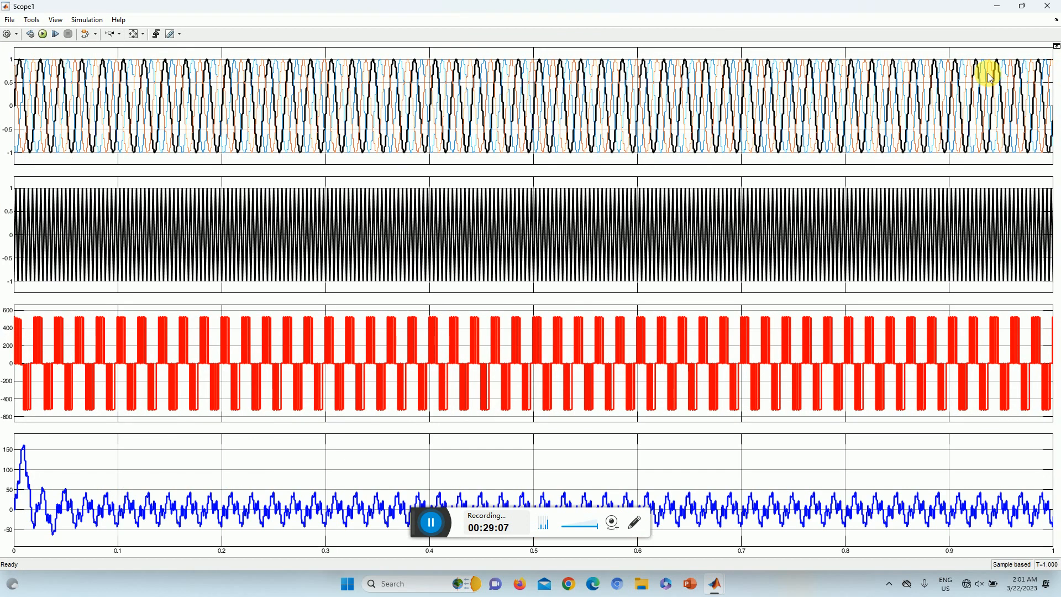
{"action": "left_click", "coordinate": [134, 34]}
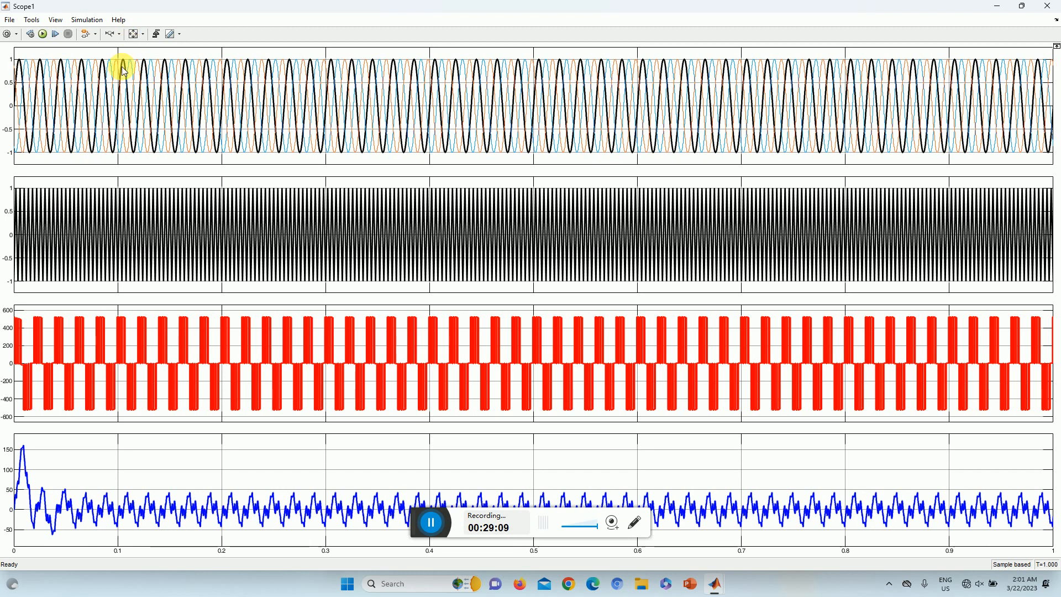
Examine the reference, carrier, voltage and current waveforms over about the first 0.08 s, then between about 0.41 and 0.55 s.
{"action": "left_click", "coordinate": [107, 35]}
{"action": "left_click_drag", "start_coordinate": [101, 107], "coordinate": [7, 88]}
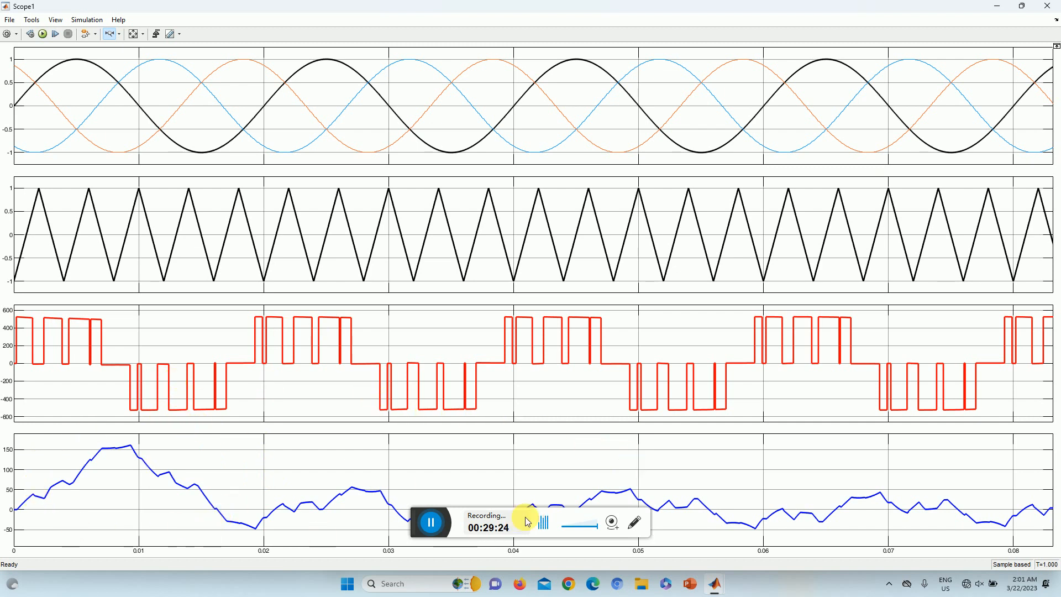
{"action": "left_click_drag", "start_coordinate": [422, 519], "coordinate": [289, 592]}
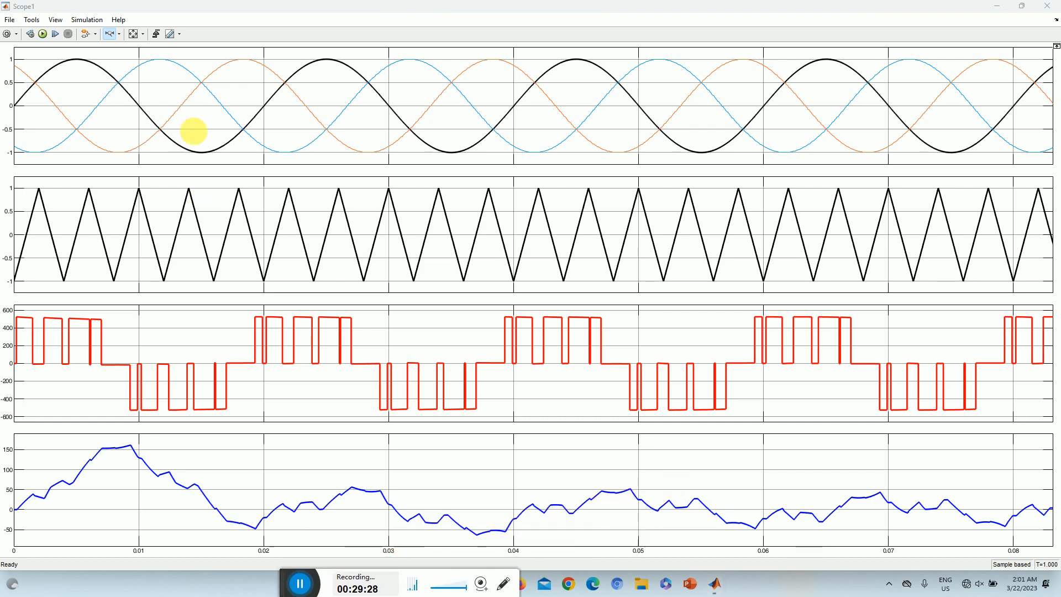
{"action": "left_click", "coordinate": [134, 34]}
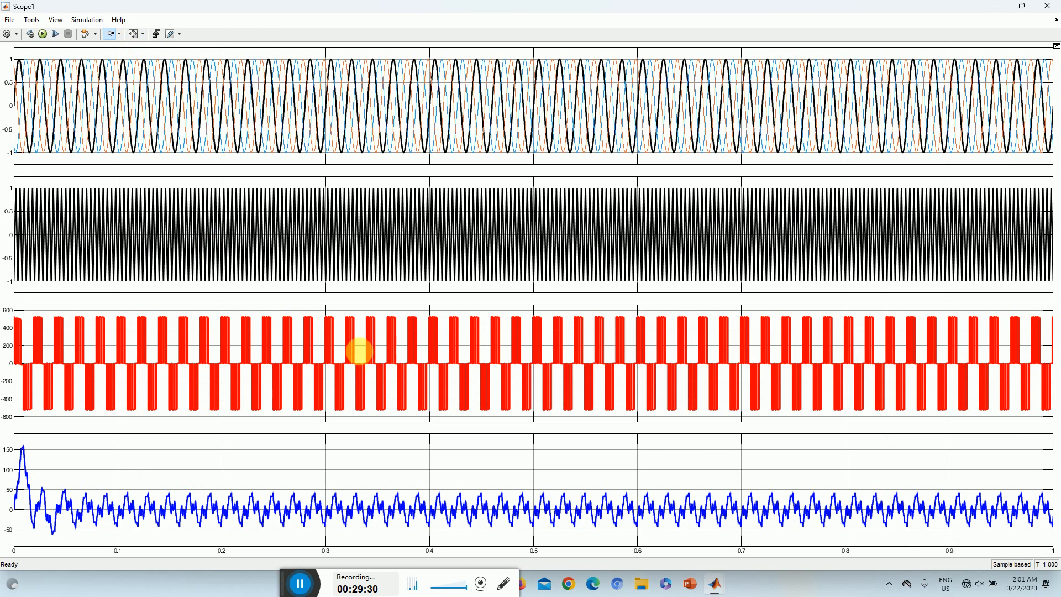
{"action": "left_click_drag", "start_coordinate": [582, 244], "coordinate": [439, 248]}
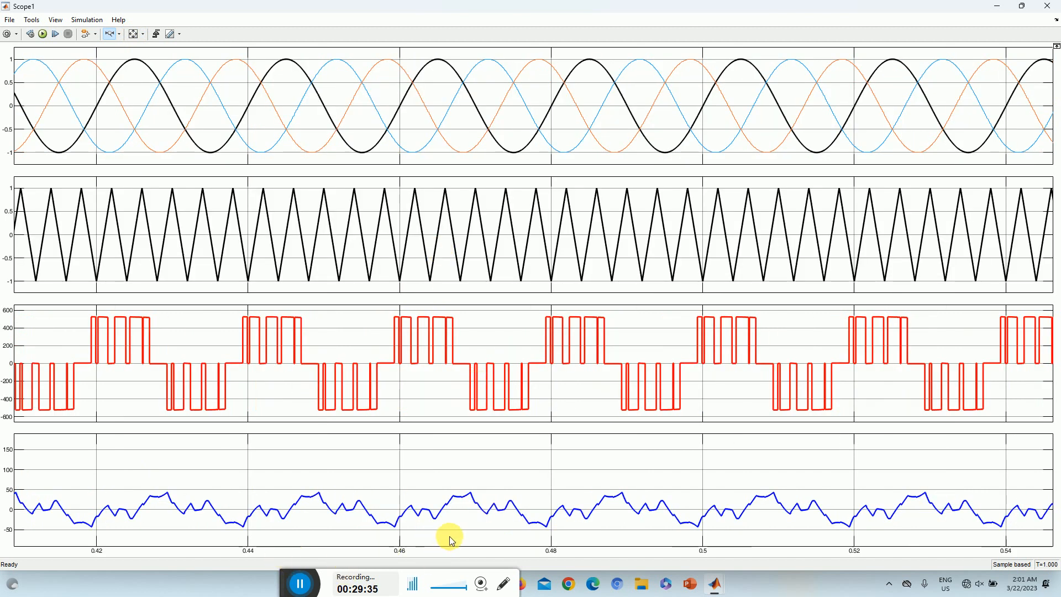
Restore and enlarge the second Scope's window beside the model, and zoom its plots to about the first 0.11 s.
{"action": "left_click", "coordinate": [1021, 12]}
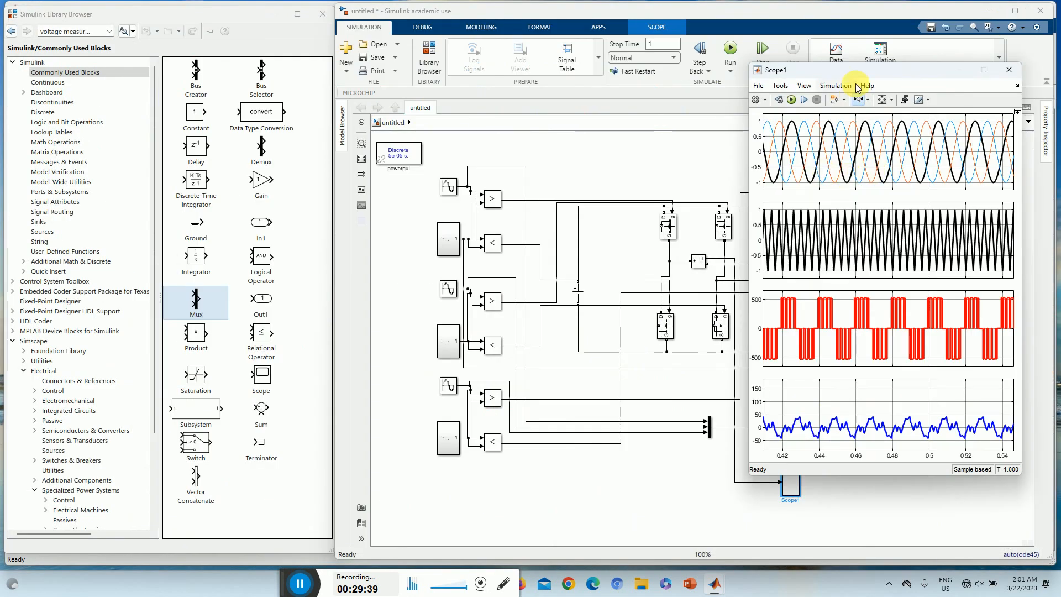
{"action": "left_click_drag", "start_coordinate": [861, 83], "coordinate": [261, 85]}
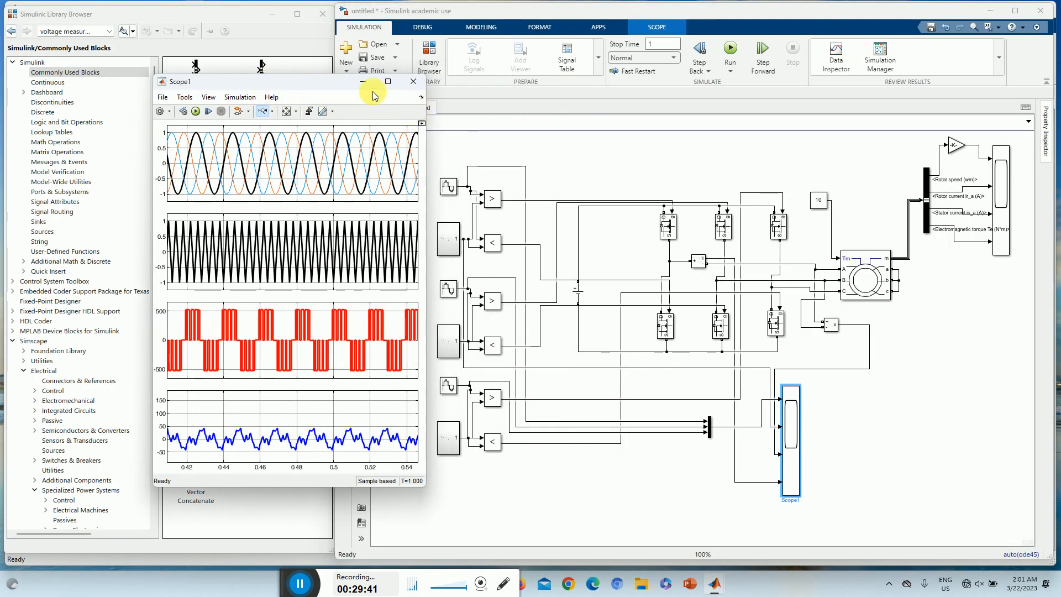
{"action": "left_click_drag", "start_coordinate": [345, 76], "coordinate": [349, 21]}
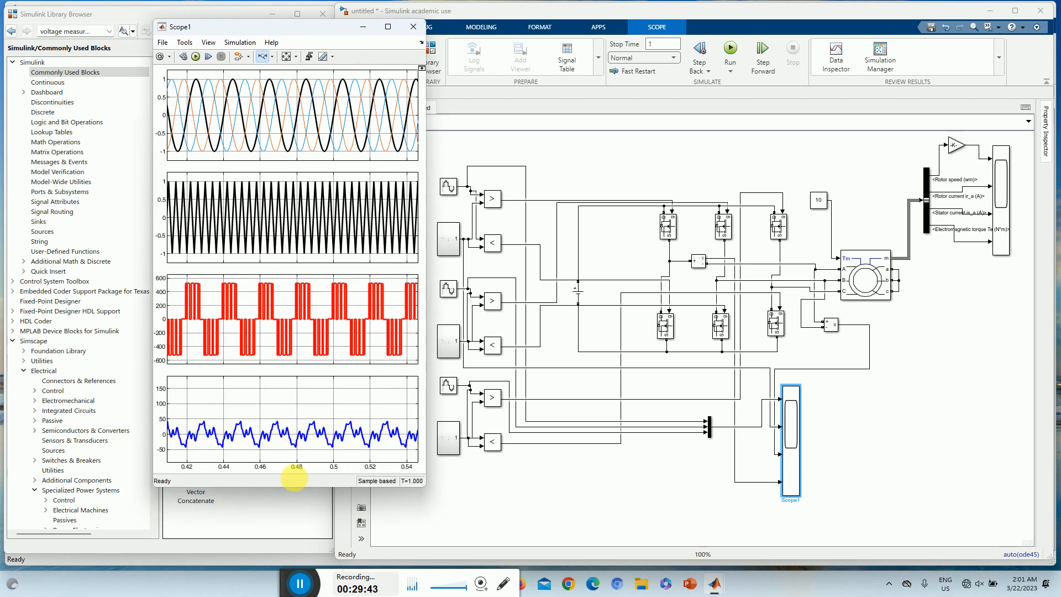
{"action": "left_click_drag", "start_coordinate": [308, 492], "coordinate": [304, 533]}
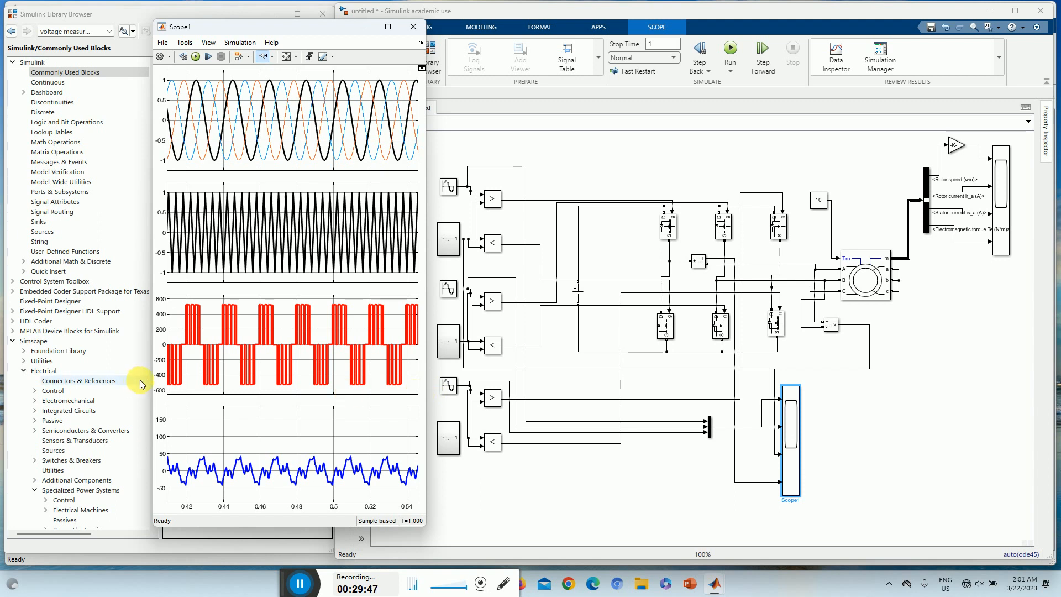
{"action": "left_click_drag", "start_coordinate": [149, 380], "coordinate": [33, 374]}
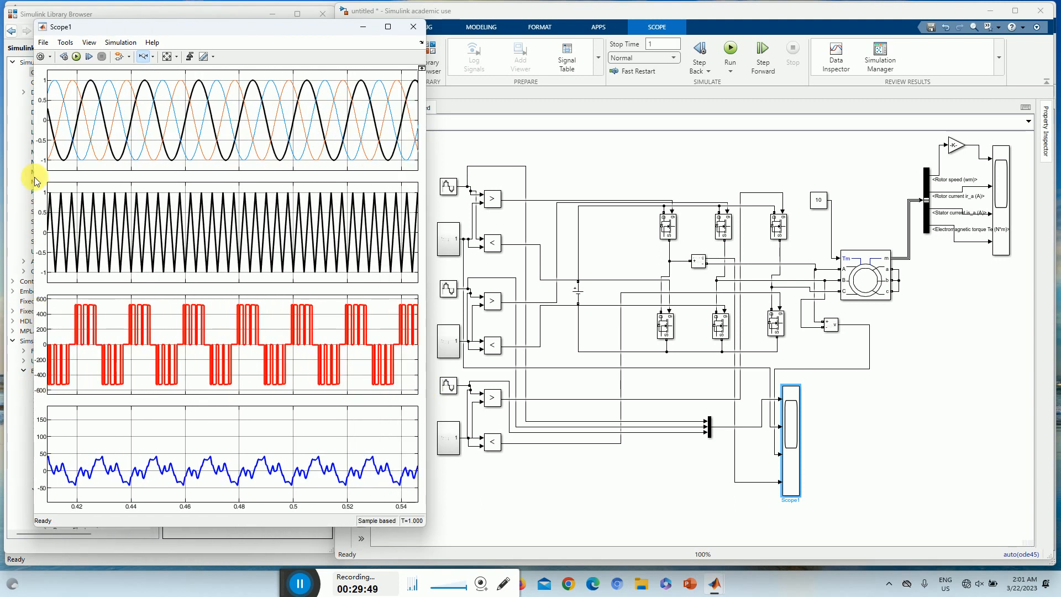
{"action": "left_click", "coordinate": [168, 57]}
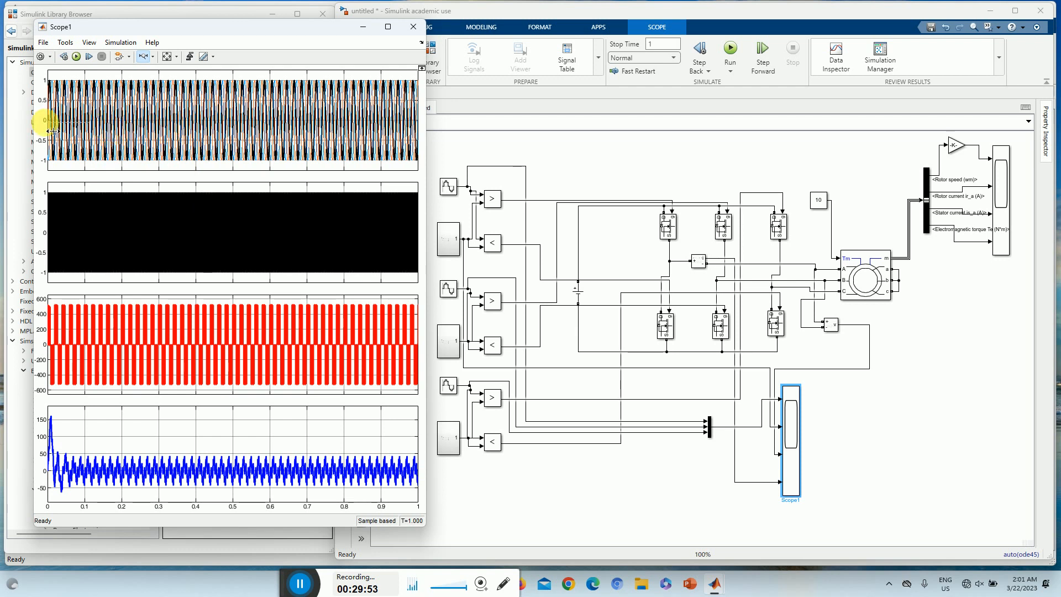
{"action": "left_click_drag", "start_coordinate": [89, 123], "coordinate": [41, 122]}
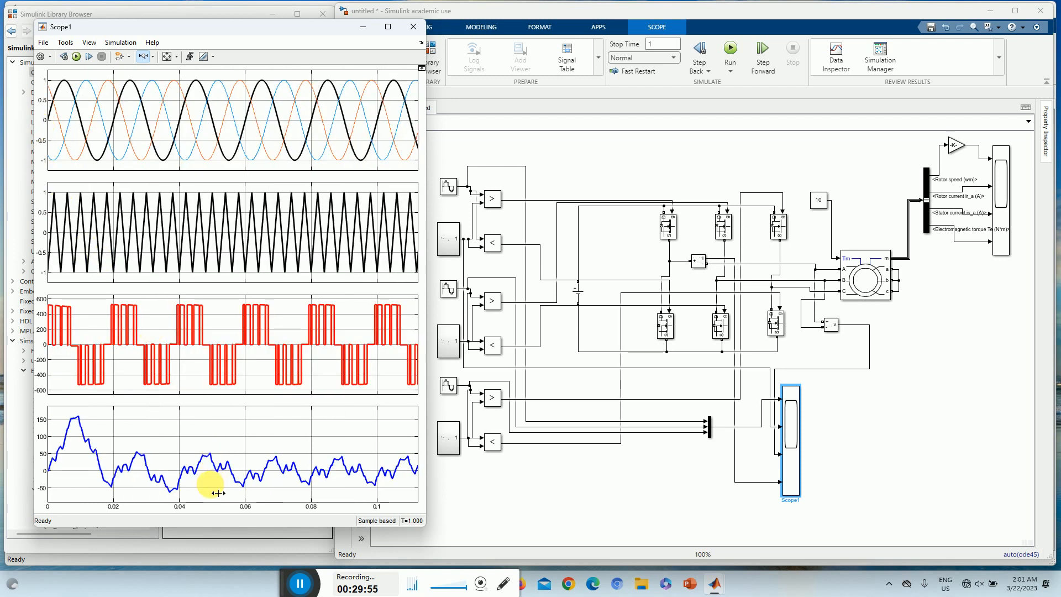
View the machine signals Scope in an enlarged window, examine about the first 0.2 s, and close it.
{"action": "double_click", "coordinate": [1004, 176]}
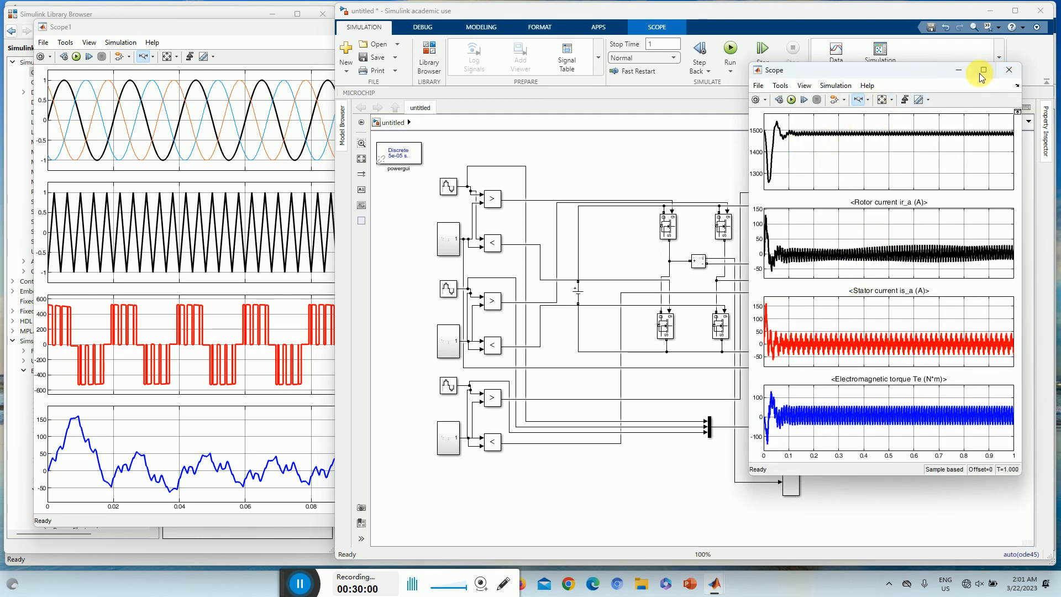
{"action": "left_click_drag", "start_coordinate": [940, 66], "coordinate": [940, 20]}
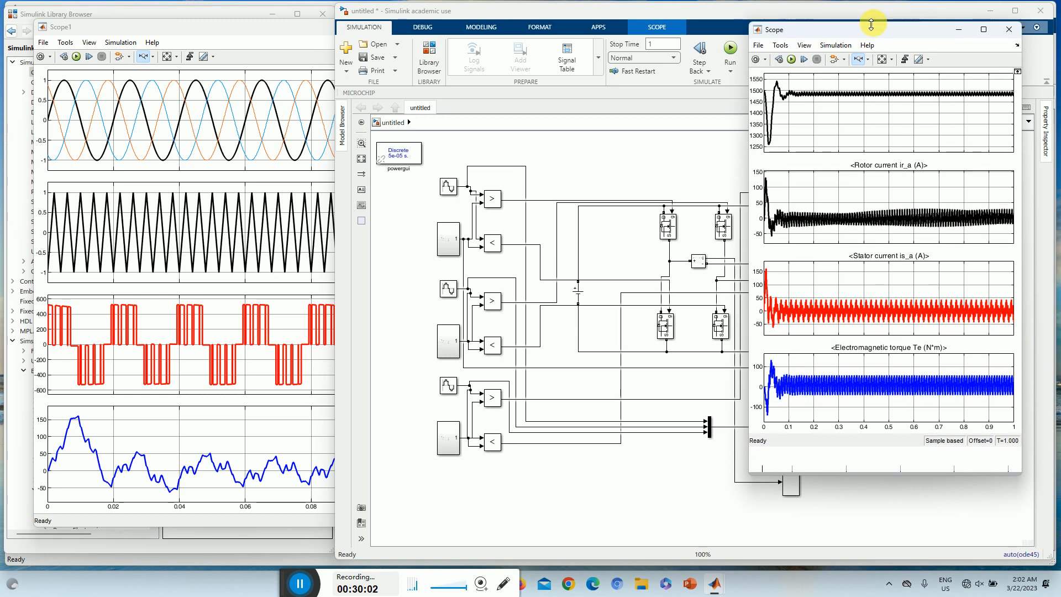
{"action": "left_click_drag", "start_coordinate": [899, 482], "coordinate": [899, 545]}
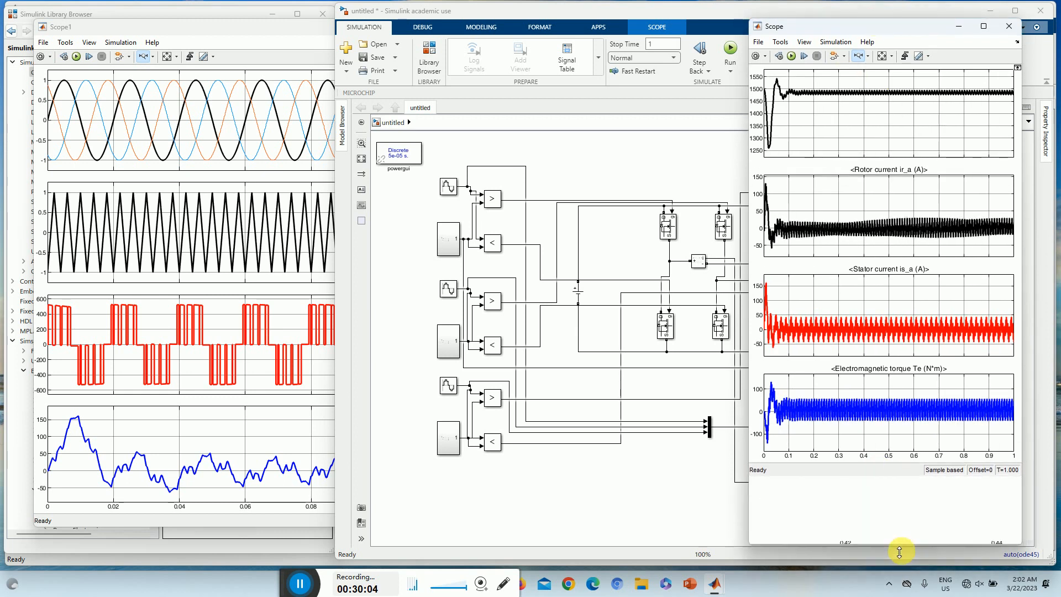
{"action": "left_click_drag", "start_coordinate": [751, 416], "coordinate": [467, 422]}
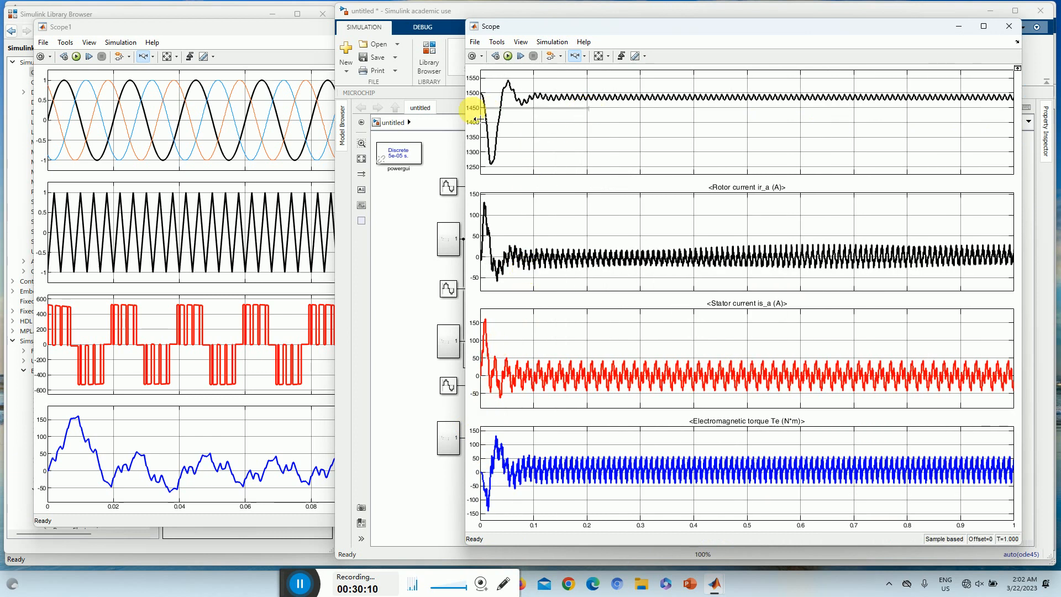
{"action": "left_click_drag", "start_coordinate": [477, 119], "coordinate": [479, 118]}
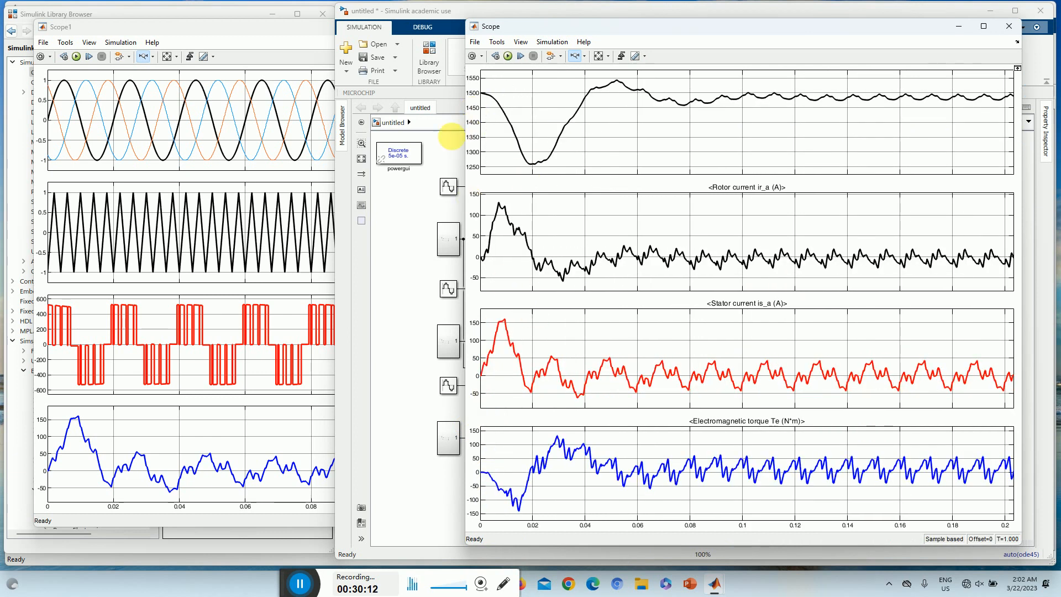
{"action": "left_click", "coordinate": [1013, 26]}
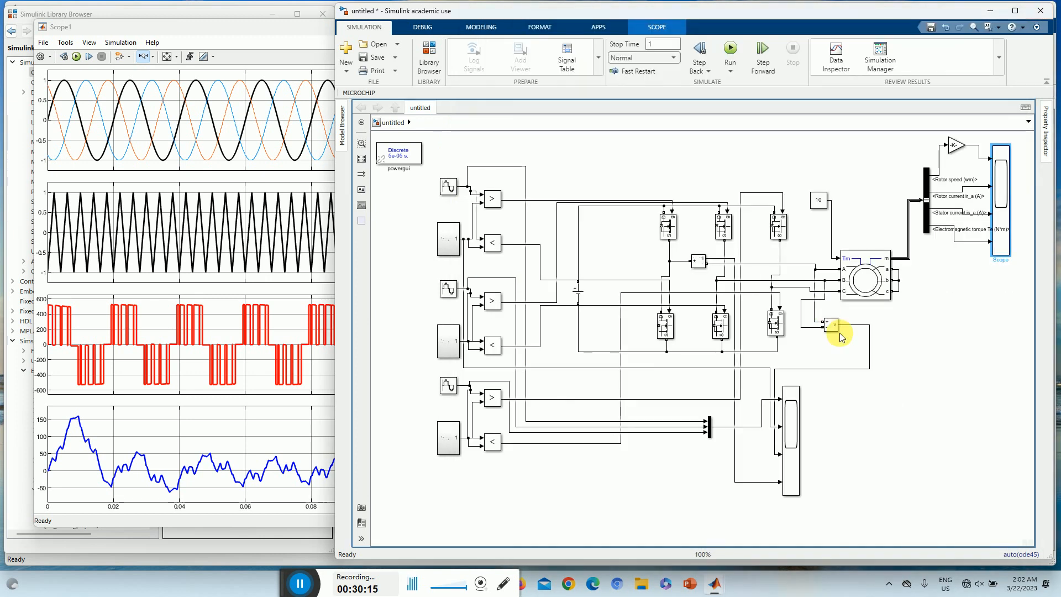
Set the asynchronous machine's initial slip to 1, making its initial conditions [1 0 0 0 0 0 0 0].
{"action": "double_click", "coordinate": [875, 283]}
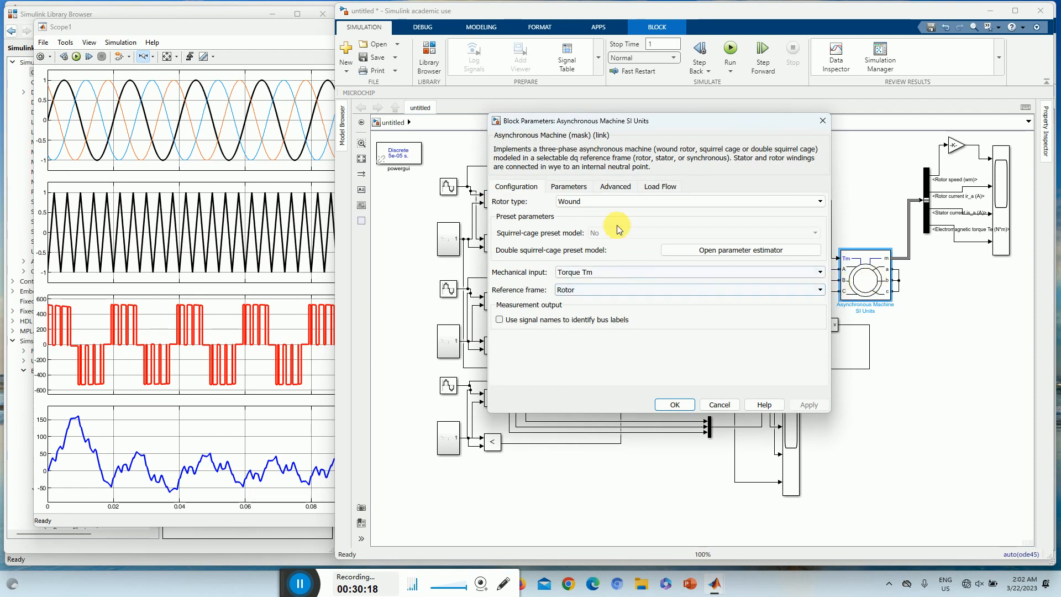
{"action": "left_click", "coordinate": [569, 186]}
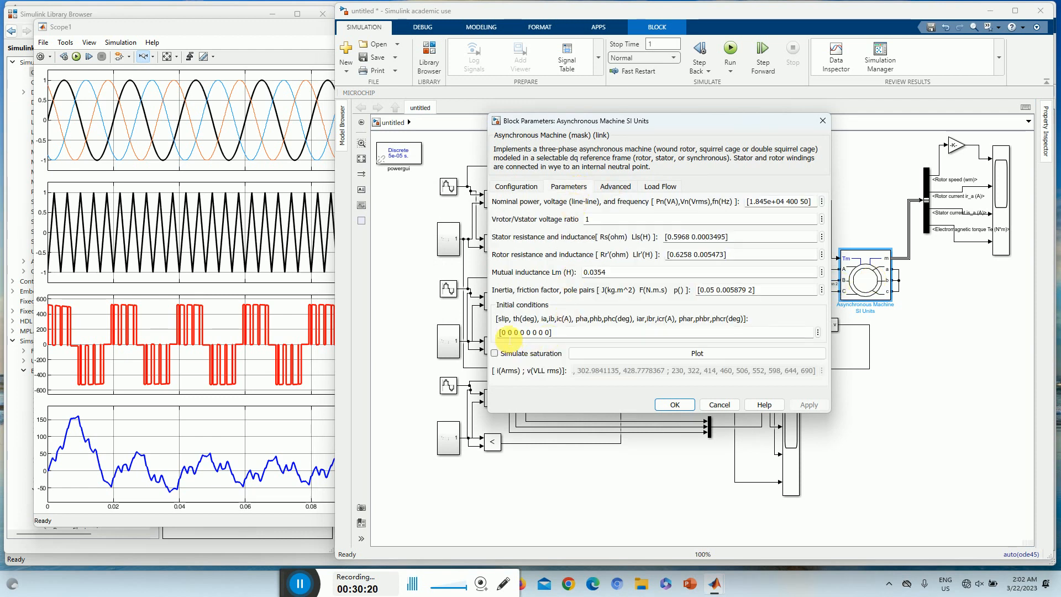
{"action": "left_click", "coordinate": [509, 338]}
{"action": "left_click", "coordinate": [509, 338]}
{"action": "key", "text": "BackSpace"}
{"action": "type", "text": "1"}
{"action": "left_click", "coordinate": [810, 409]}
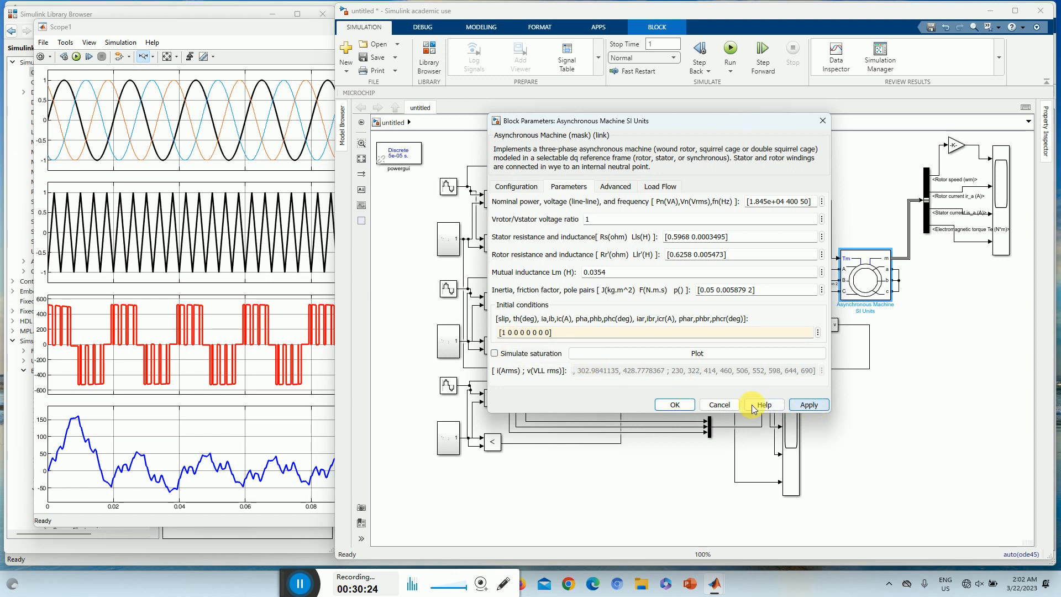
{"action": "left_click", "coordinate": [674, 404]}
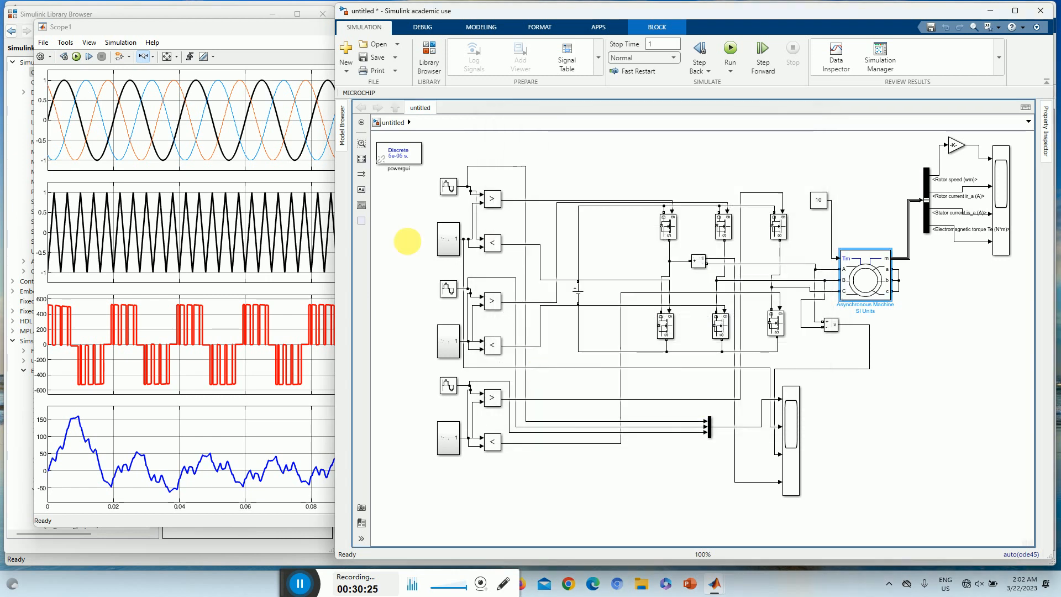
Rerun the simulation and zoom the second Scope's plots to about the first 0.09 s.
{"action": "left_click", "coordinate": [730, 50]}
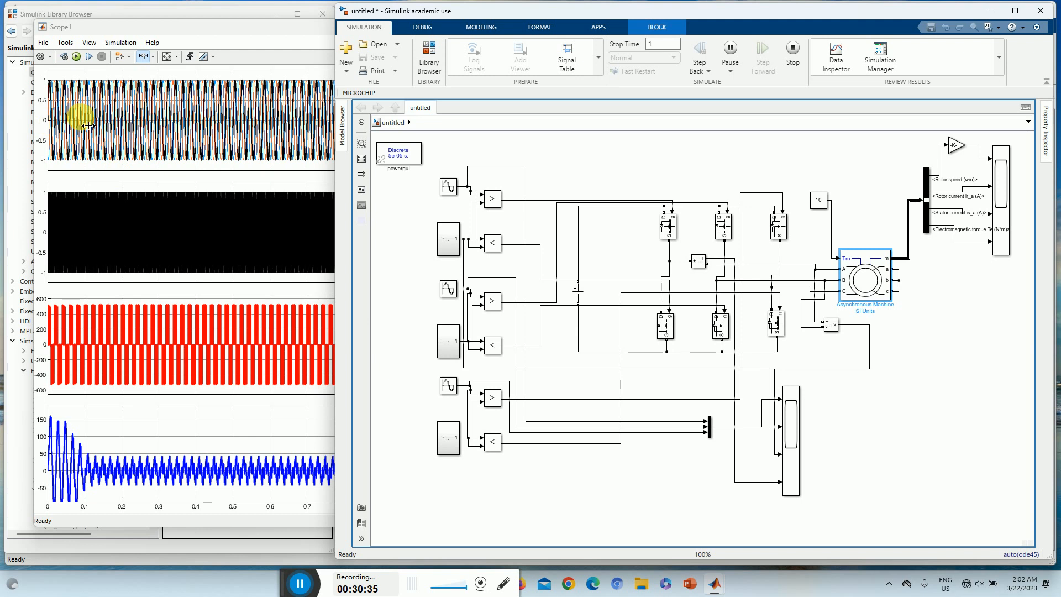
{"action": "left_click_drag", "start_coordinate": [80, 118], "coordinate": [47, 117]}
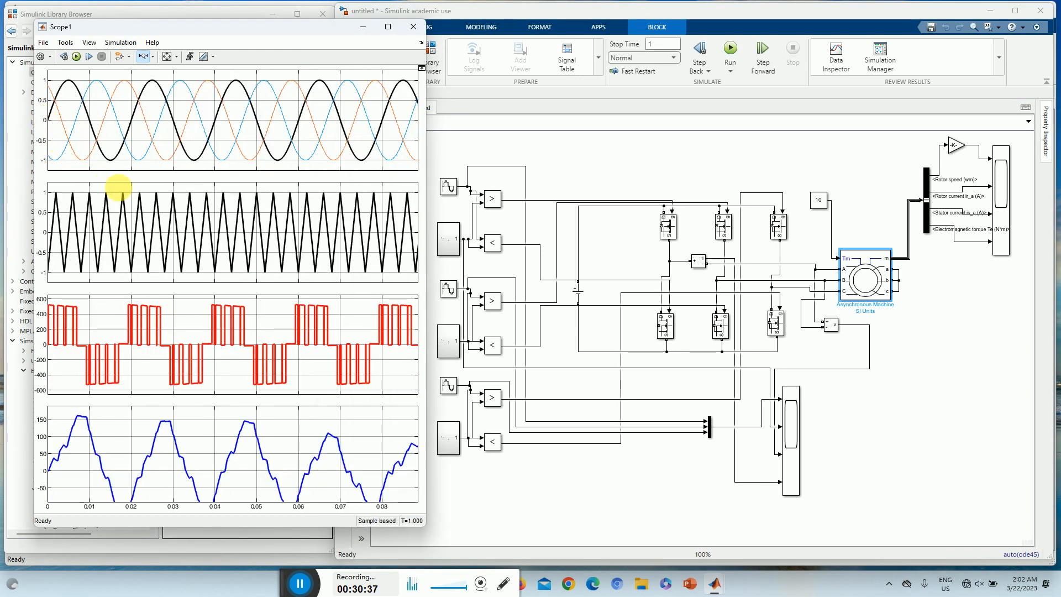
Reopen the machine signals Scope, fit its axes to the data, and examine the waveforms between about 0.41 and 0.59 s.
{"action": "left_click", "coordinate": [1000, 210]}
{"action": "double_click", "coordinate": [1000, 210]}
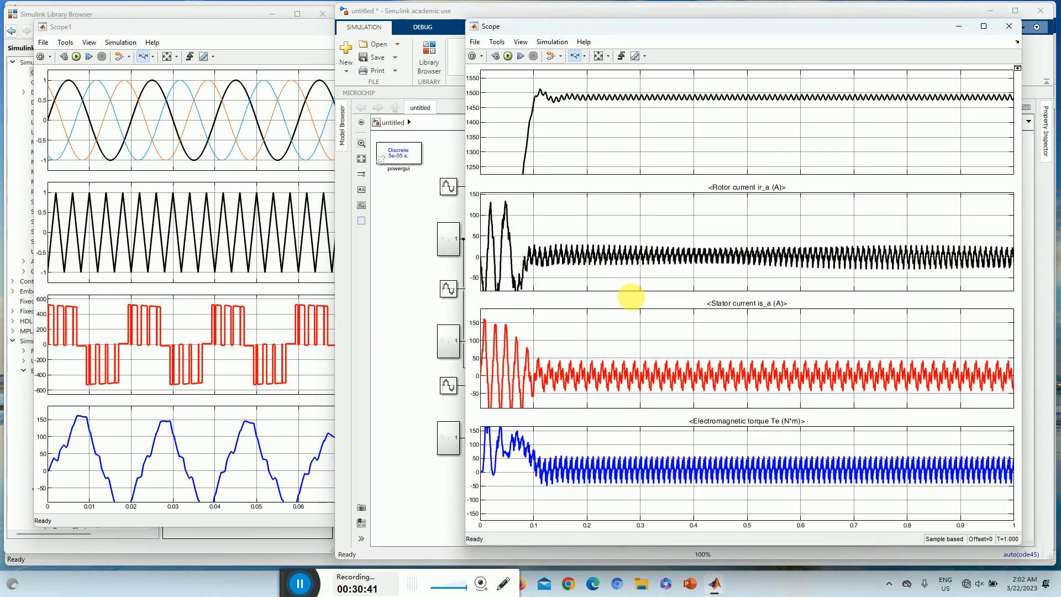
{"action": "left_click", "coordinate": [599, 55]}
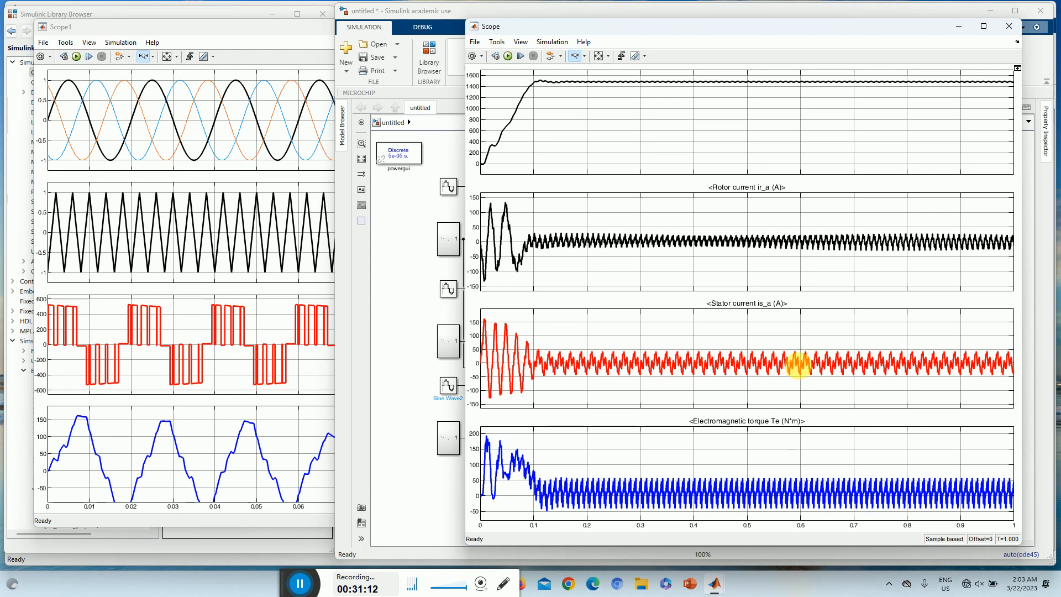
{"action": "left_click_drag", "start_coordinate": [798, 360], "coordinate": [699, 366]}
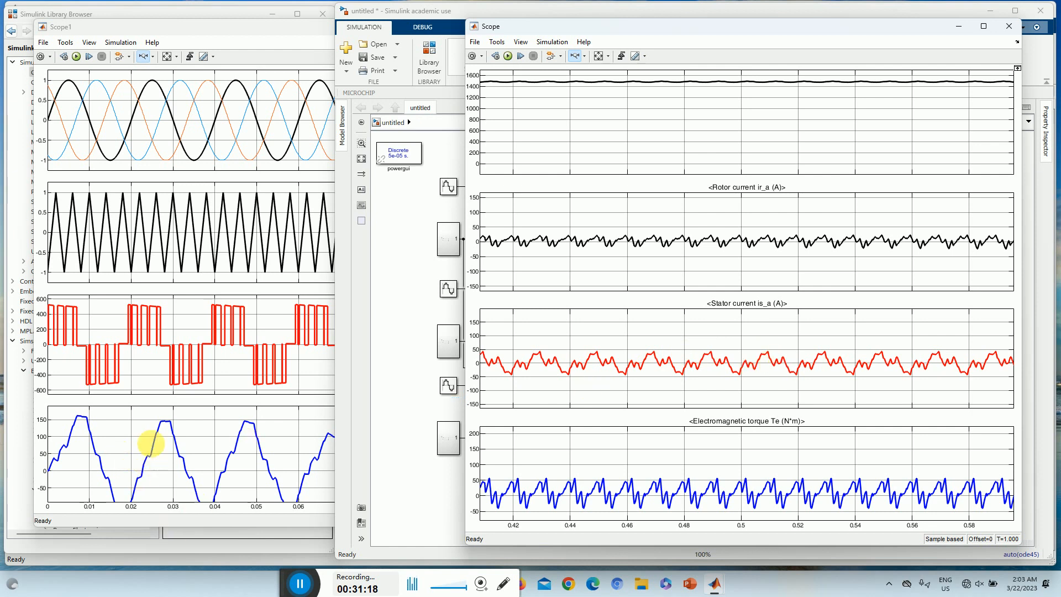
{"action": "left_click", "coordinate": [205, 26]}
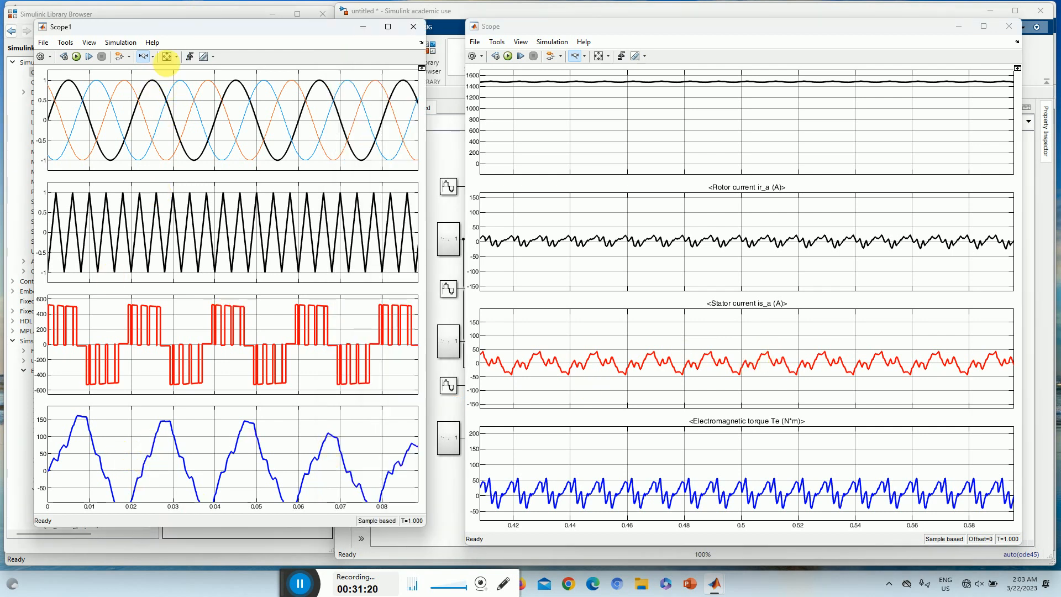
Fit the second Scope's axes, examine its plots between about 0.53 and 0.66 s, and close both Scopes.
{"action": "left_click", "coordinate": [167, 56]}
{"action": "left_click_drag", "start_coordinate": [292, 459], "coordinate": [245, 448]}
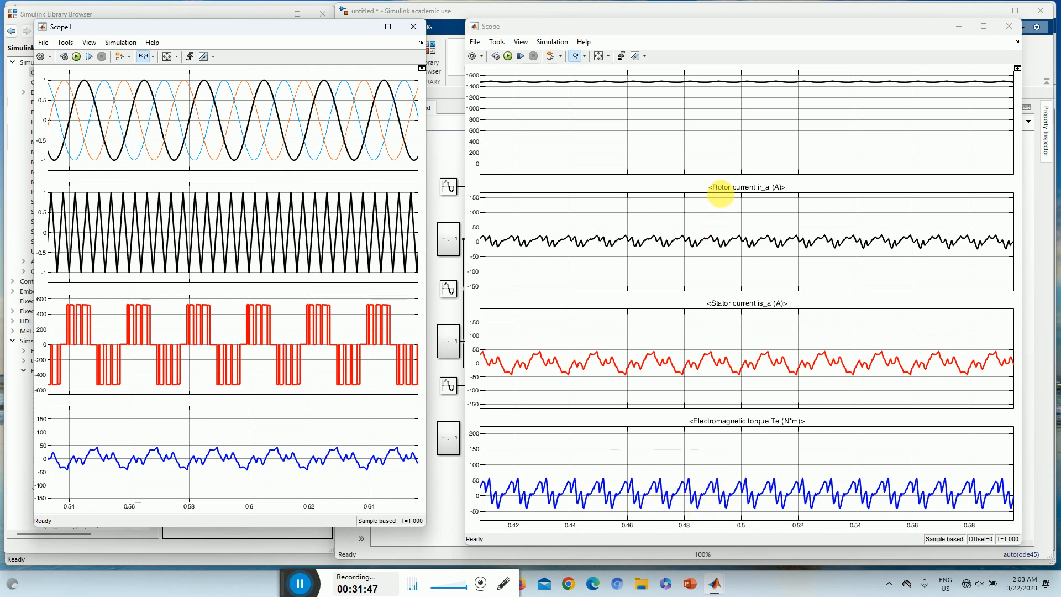
{"action": "left_click", "coordinate": [451, 240]}
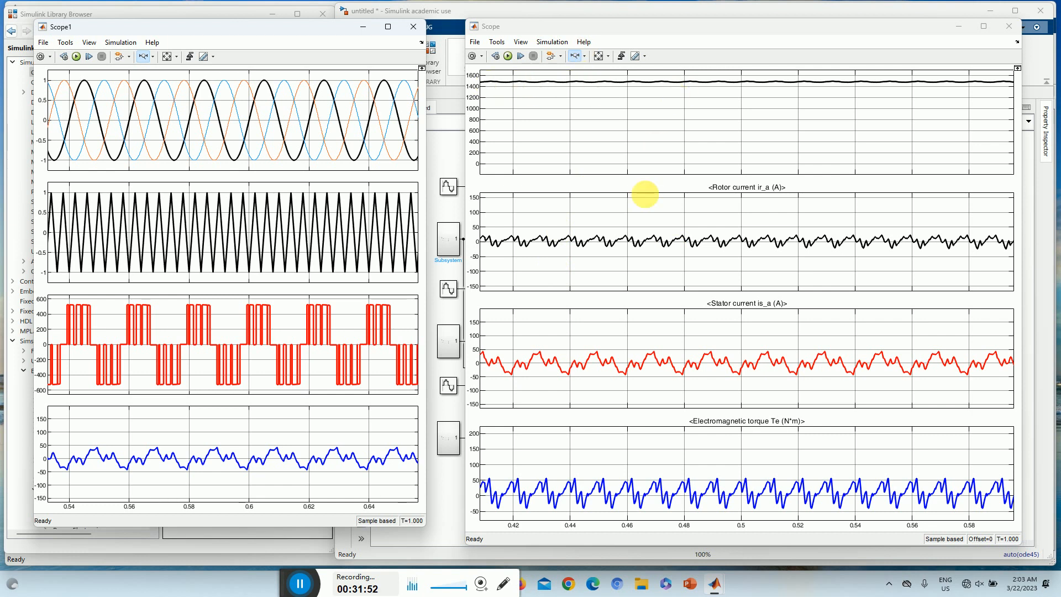
{"action": "left_click", "coordinate": [1010, 28]}
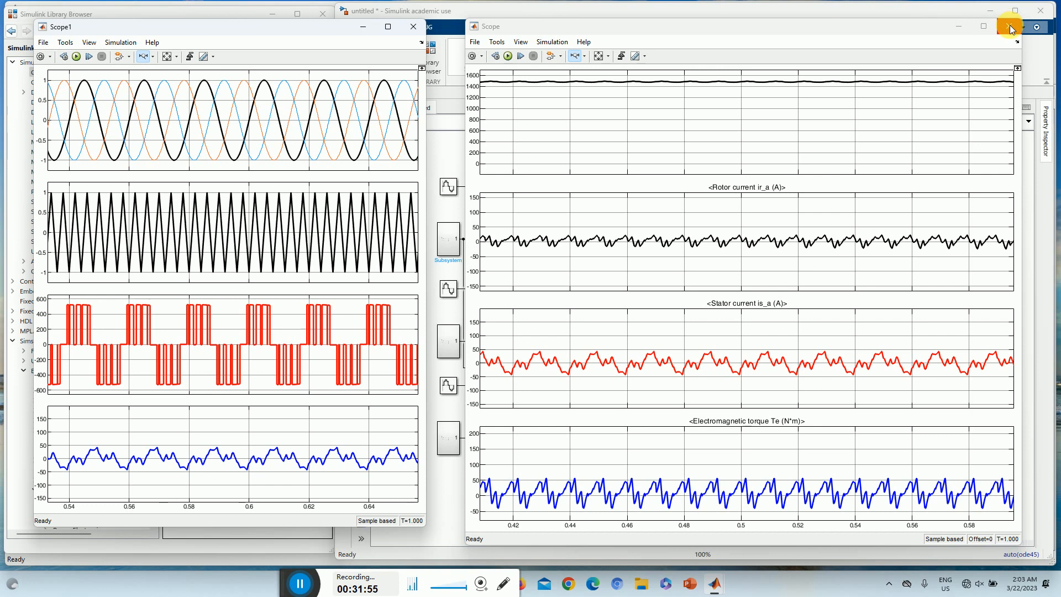
{"action": "left_click", "coordinate": [414, 26]}
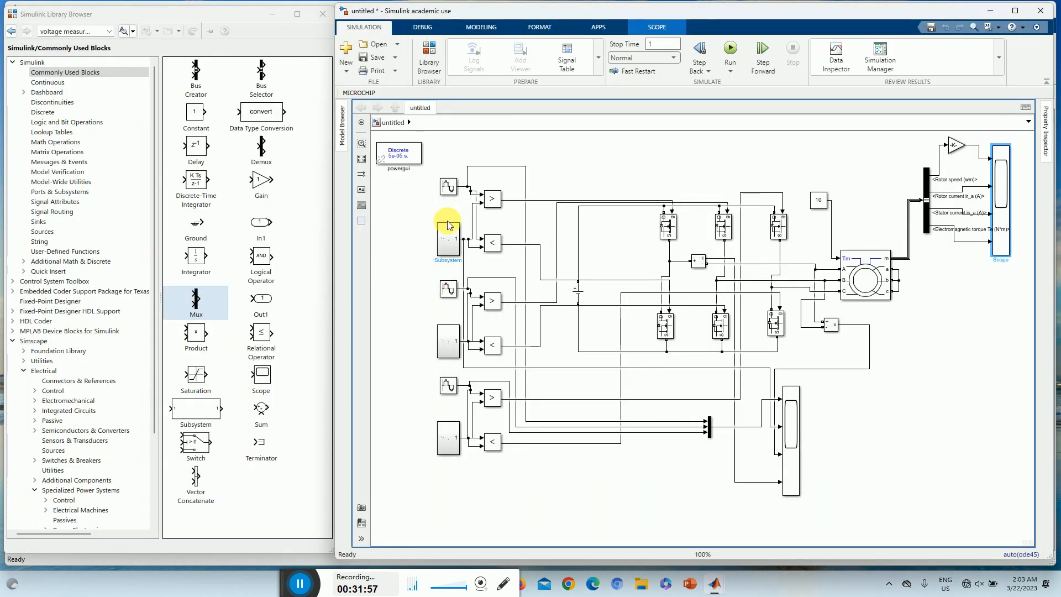
In the first carrier Subsystem, set the upper Pulse Generator's amplitude to 4*1050 and change its period to match.
{"action": "double_click", "coordinate": [449, 239]}
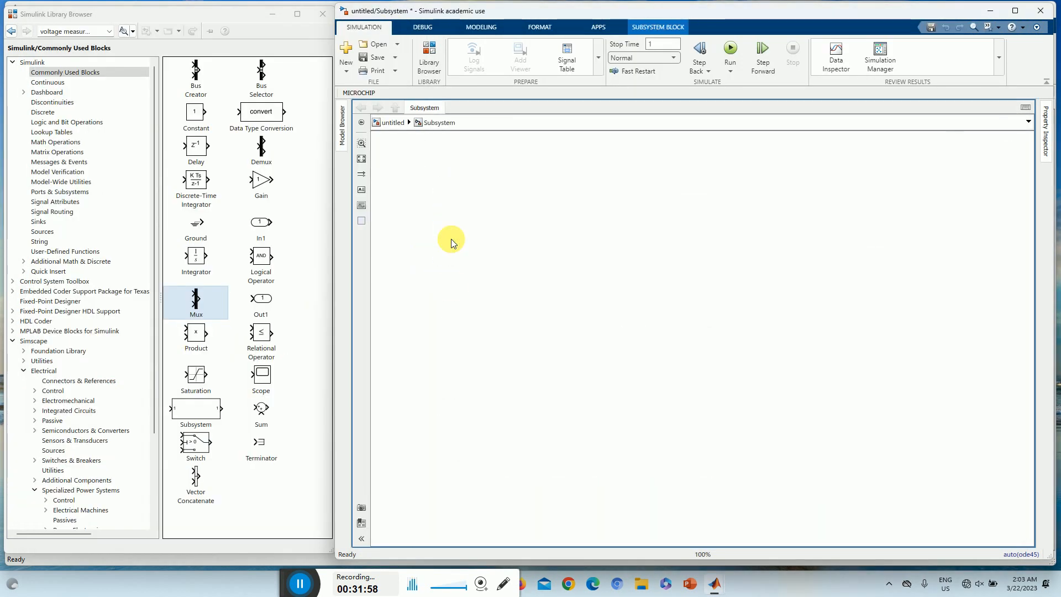
{"action": "left_click", "coordinate": [552, 308]}
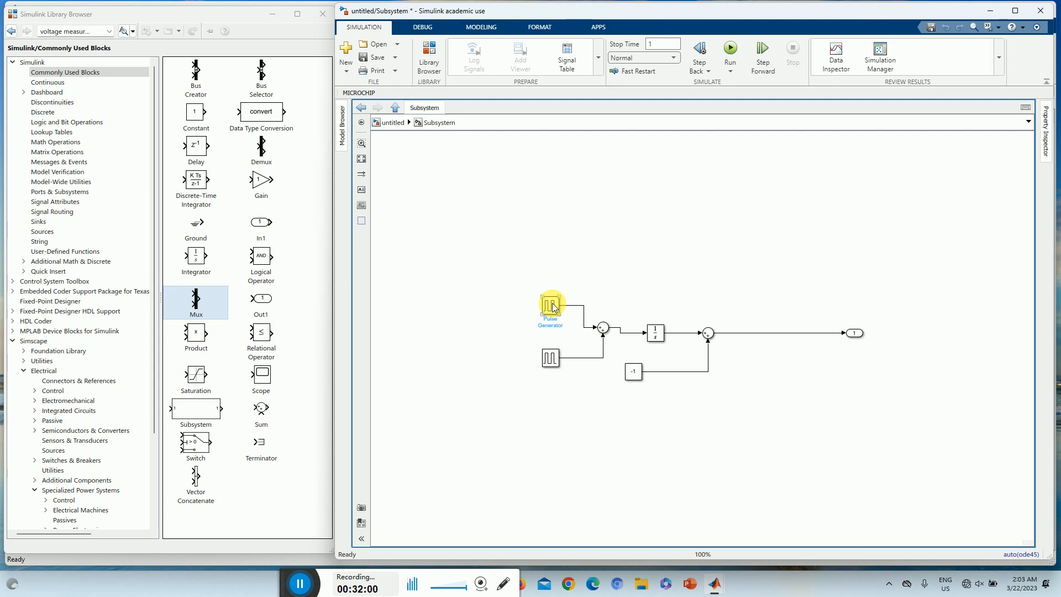
{"action": "left_click", "coordinate": [553, 305]}
{"action": "double_click", "coordinate": [553, 308]}
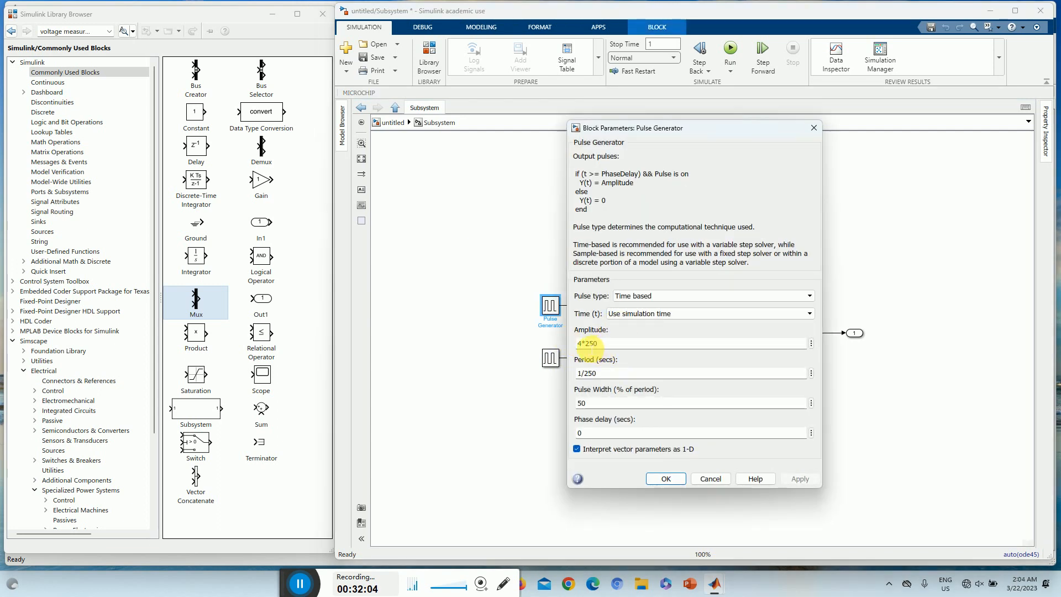
{"action": "double_click", "coordinate": [588, 344]}
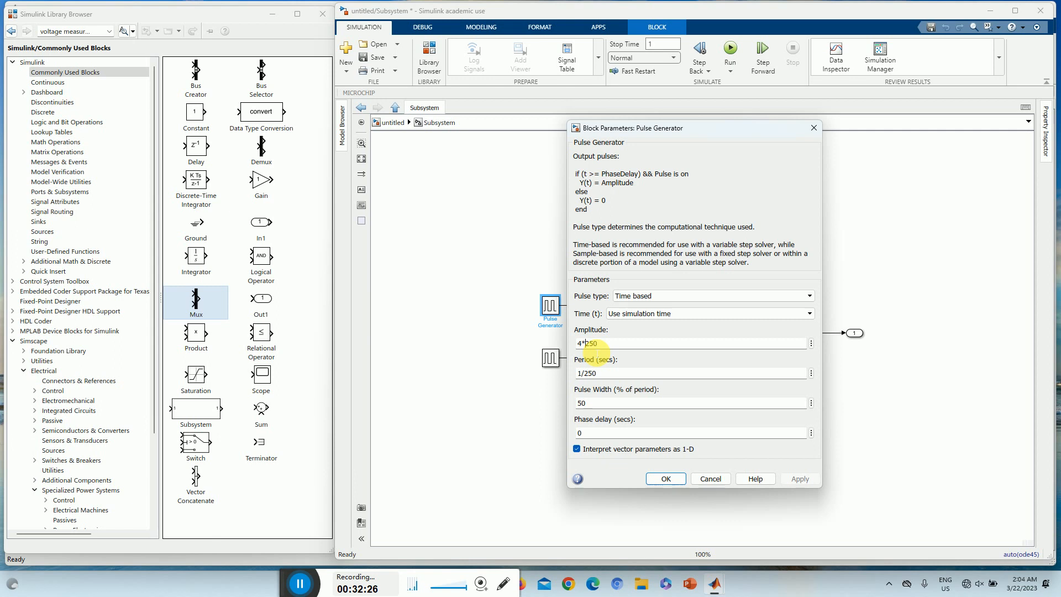
{"action": "type", "text": "10"}
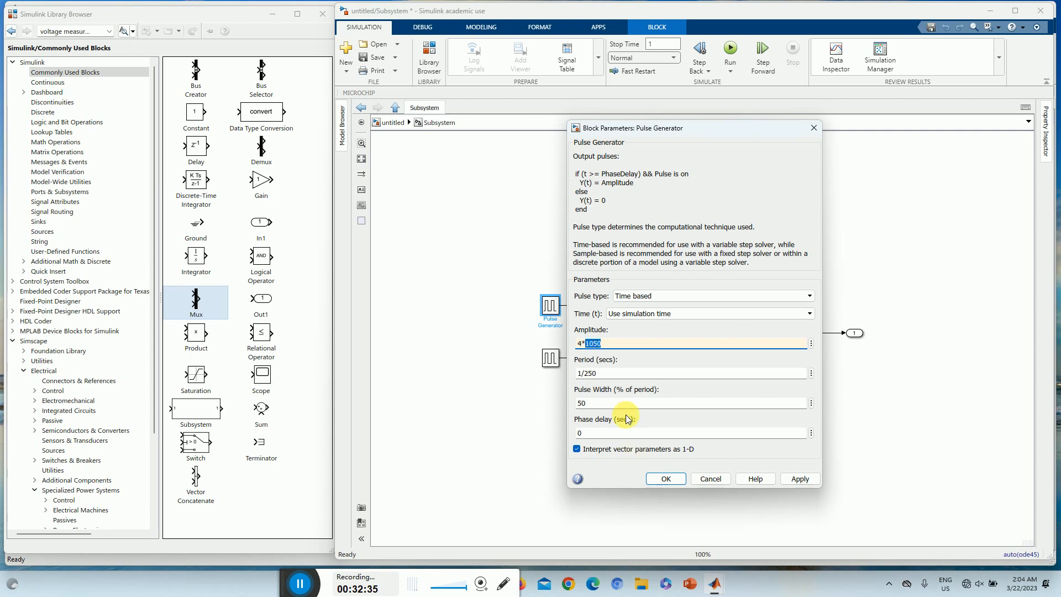
{"action": "double_click", "coordinate": [590, 373]}
{"action": "left_click", "coordinate": [605, 379]}
{"action": "key", "text": "BackSpace"}
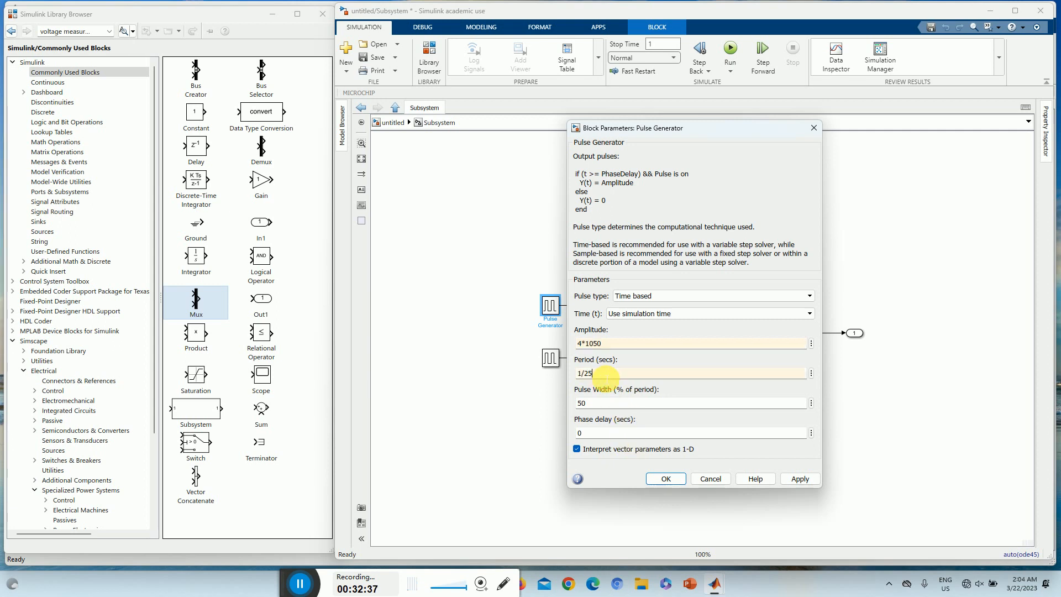
{"action": "left_click", "coordinate": [801, 479]}
{"action": "left_click", "coordinate": [648, 479]}
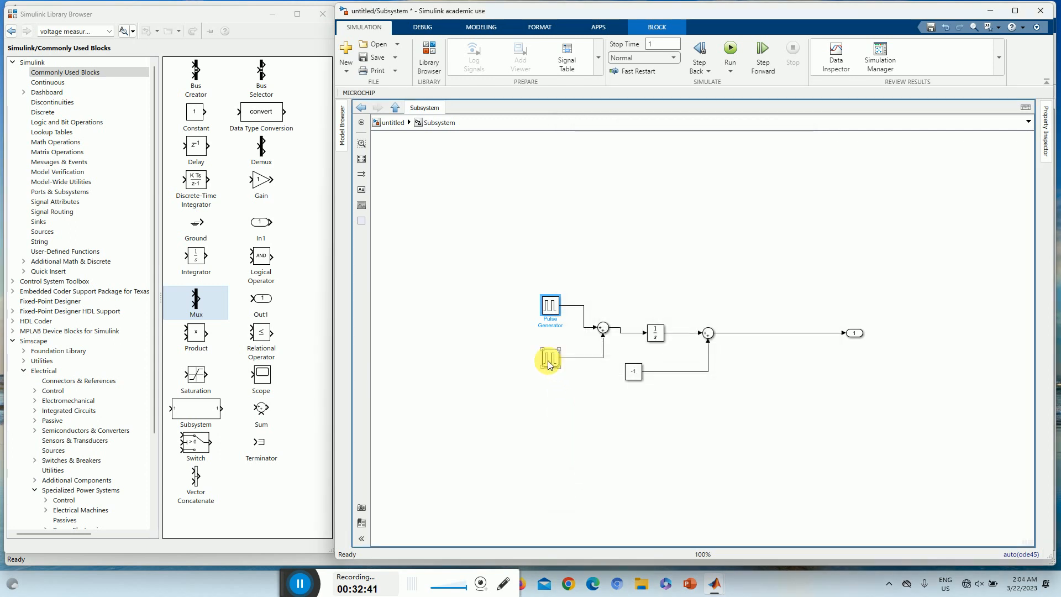
Set the lower Pulse Generator's amplitude to -4*1050 and its period to 1/1050.
{"action": "left_click", "coordinate": [550, 359]}
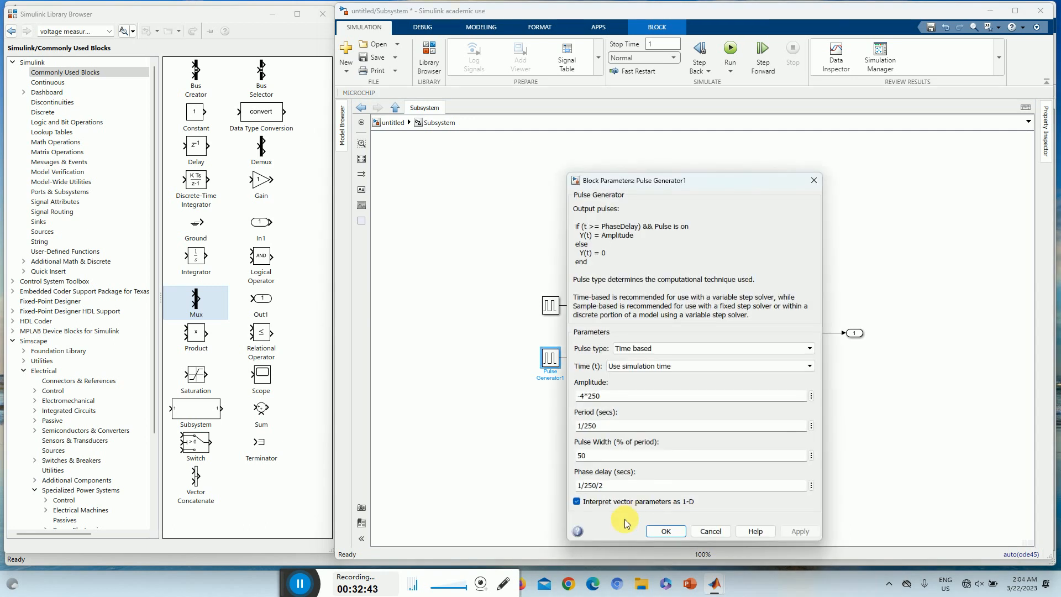
{"action": "left_click", "coordinate": [616, 398]}
{"action": "left_click", "coordinate": [615, 396]}
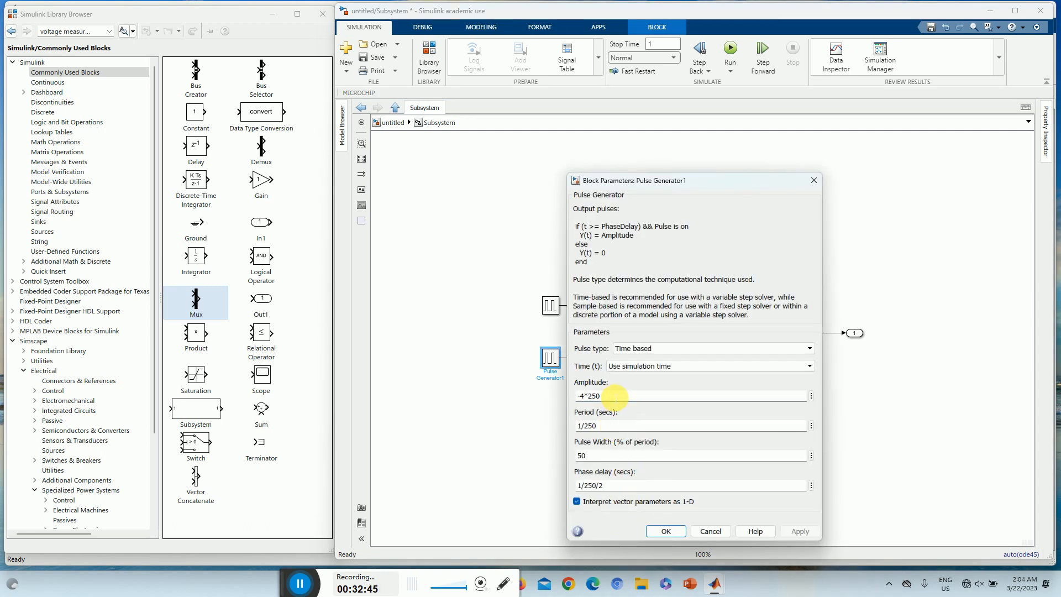
{"action": "key", "text": "BackSpace"}
{"action": "key", "text": "BackSpace"}
{"action": "key", "text": "BackSpace"}
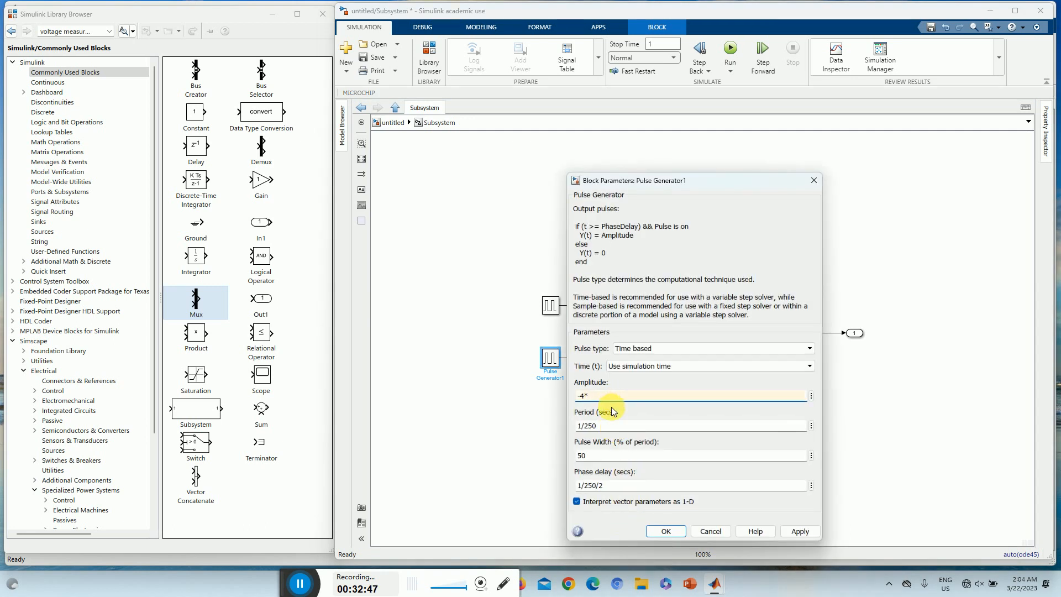
{"action": "type", "text": "1050"}
{"action": "left_click", "coordinate": [607, 428]}
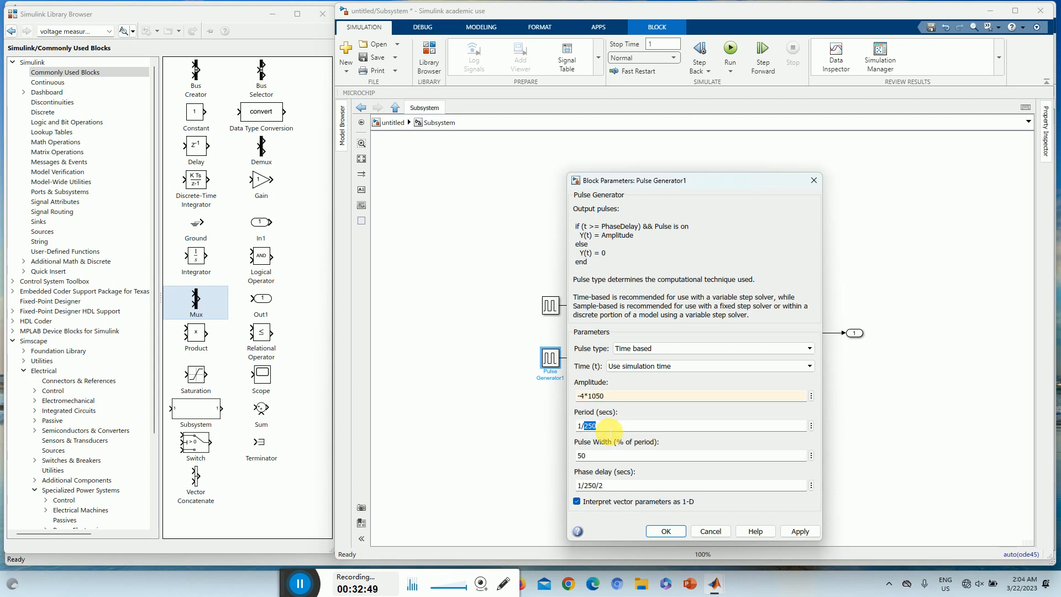
{"action": "type", "text": "1050"}
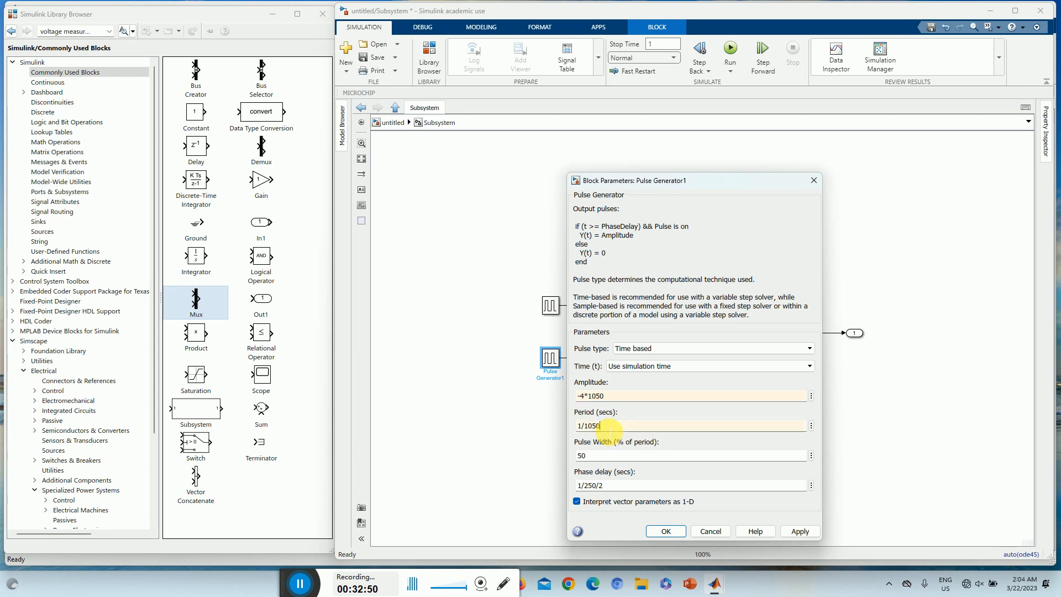
Set the lower Pulse Generator's phase delay to 1/1050/2 and apply the parameters.
{"action": "left_click", "coordinate": [599, 490]}
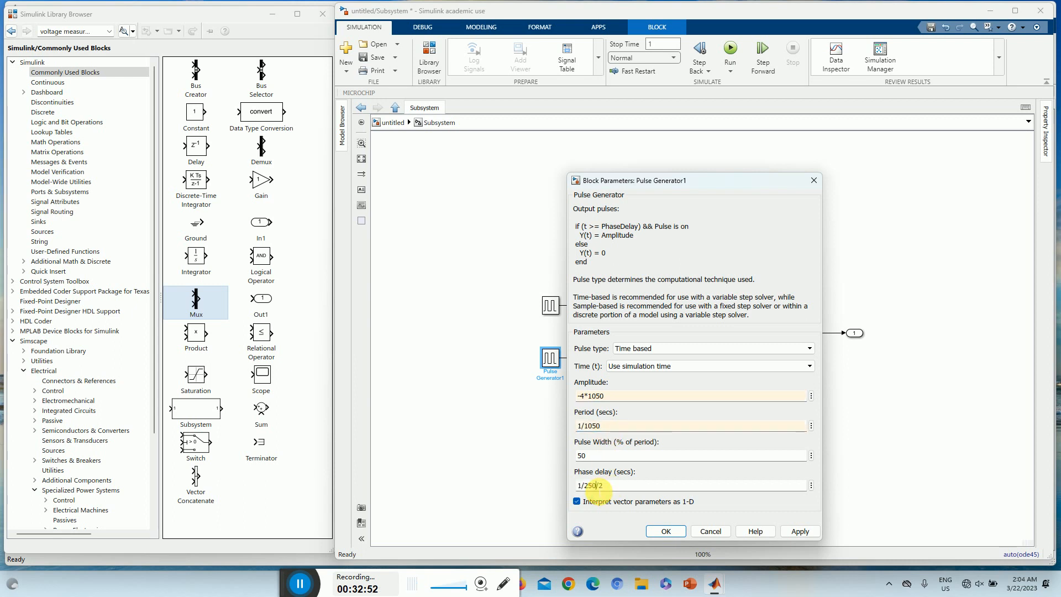
{"action": "key", "text": "BackSpace"}
{"action": "key", "text": "BackSpace"}
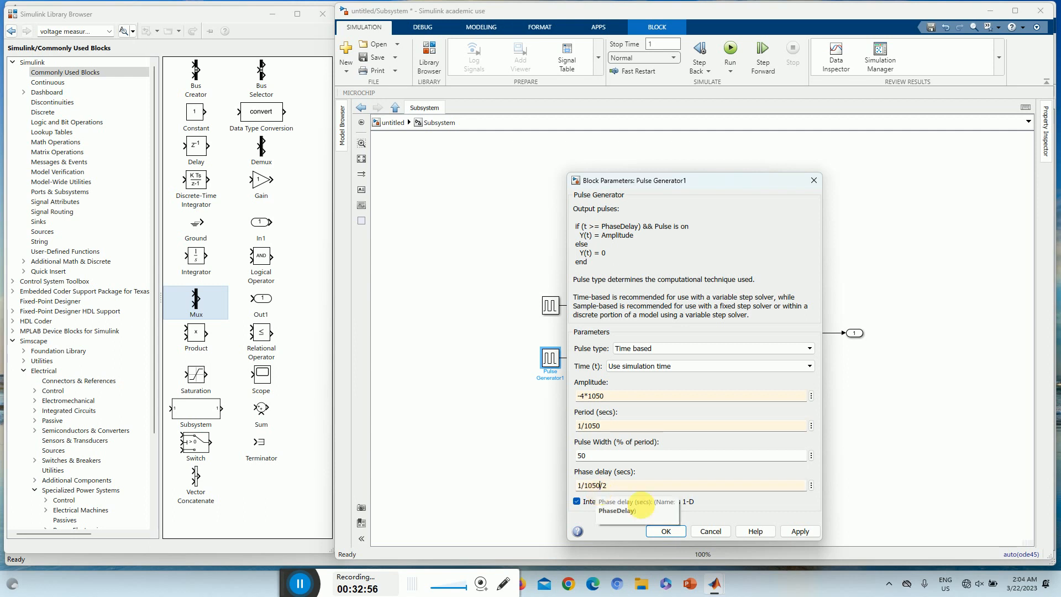
{"action": "left_click", "coordinate": [800, 531]}
{"action": "left_click", "coordinate": [668, 532]}
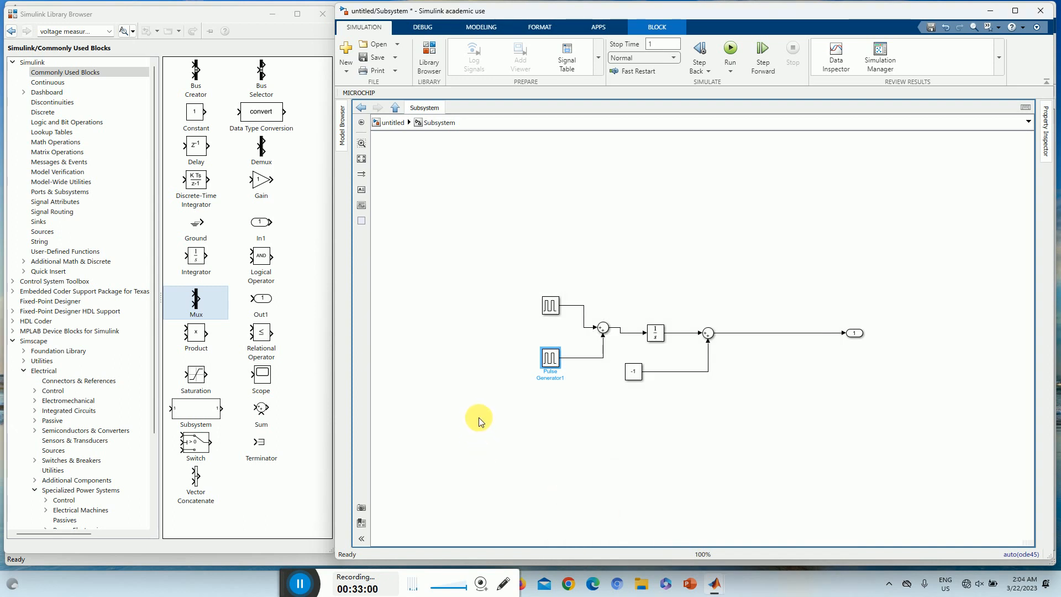
Copy both edited Pulse Generators with their output lines from the first Subsystem and paste them into Subsystem1.
{"action": "left_click", "coordinate": [546, 310]}
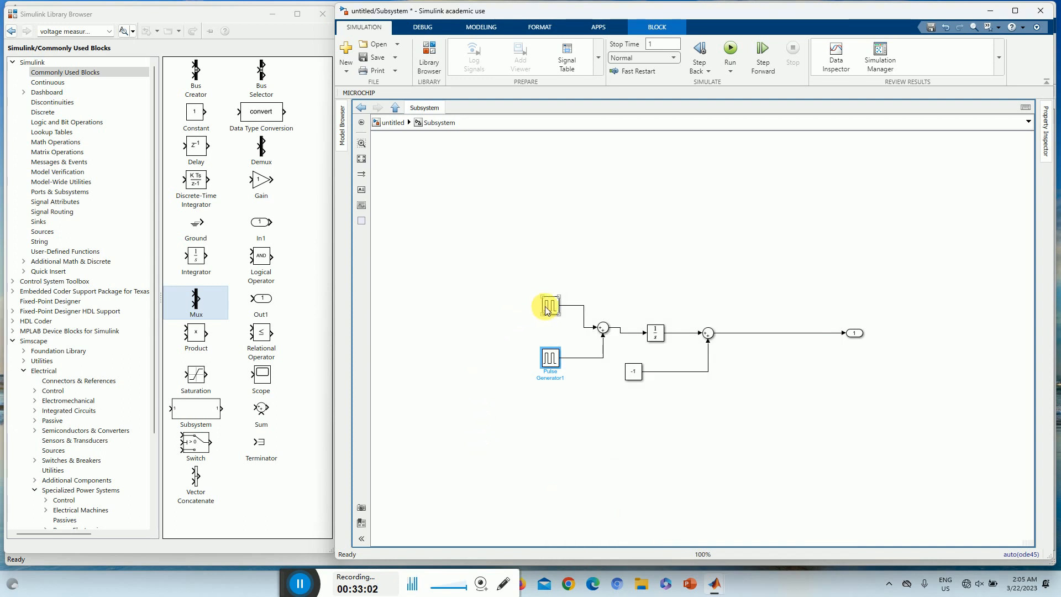
{"action": "left_click_drag", "start_coordinate": [519, 277], "coordinate": [569, 383]}
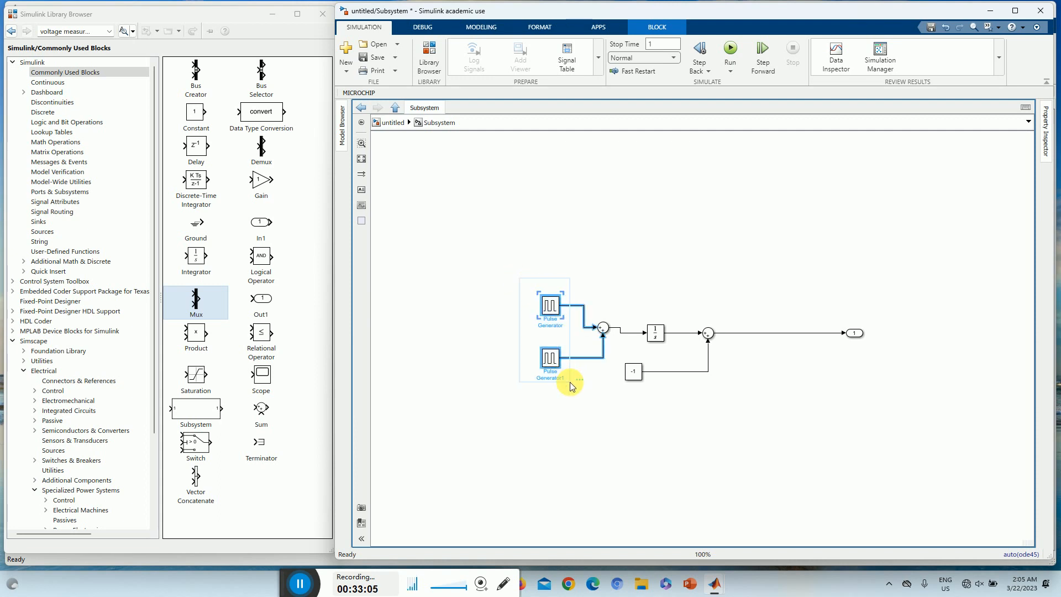
{"action": "left_click", "coordinate": [546, 429]}
{"action": "left_click", "coordinate": [388, 124]}
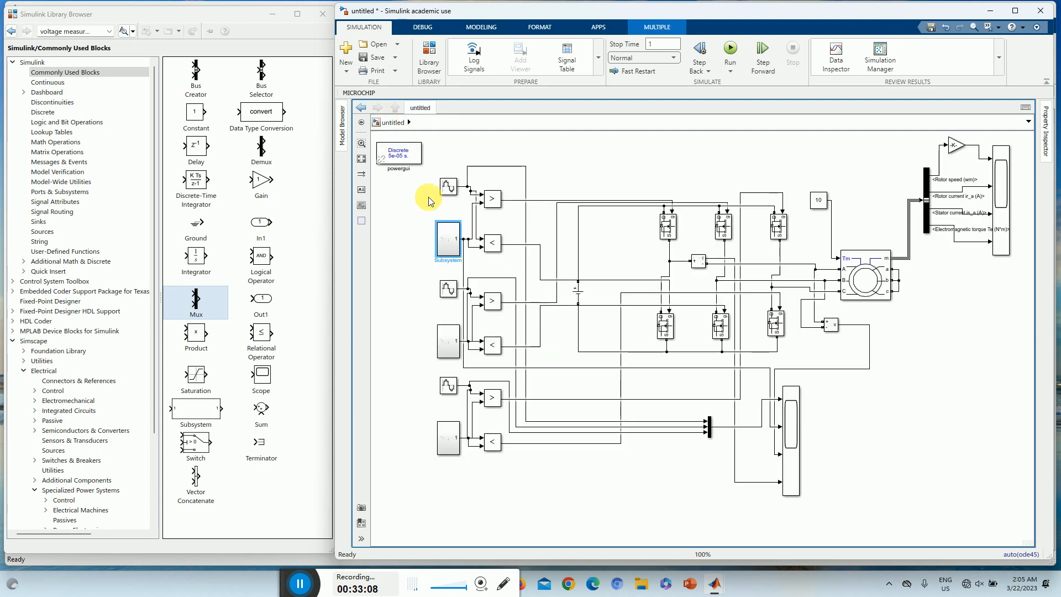
{"action": "double_click", "coordinate": [447, 343]}
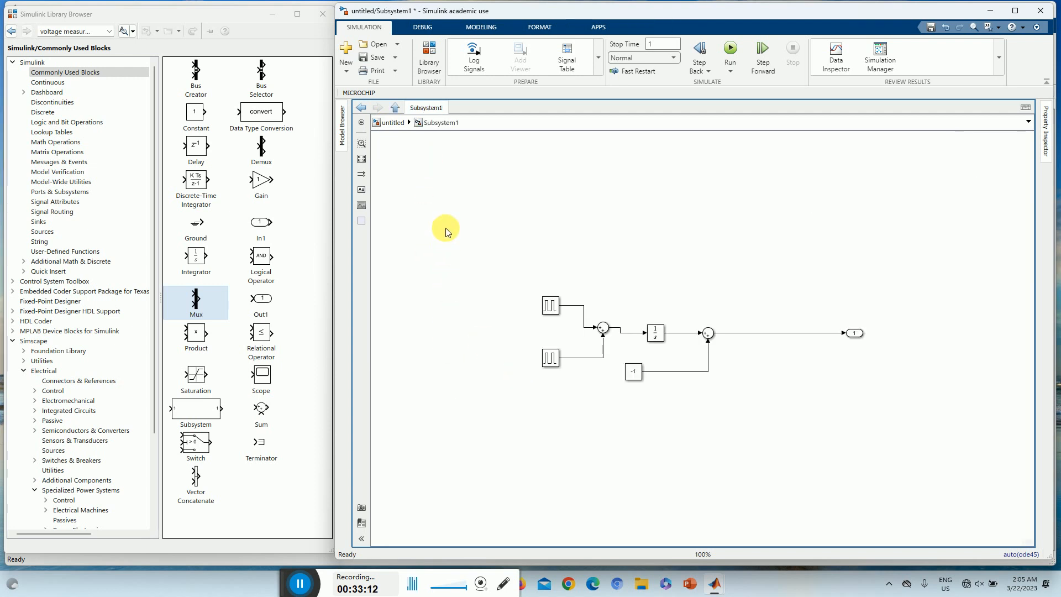
{"action": "key", "text": "ctrl+v"}
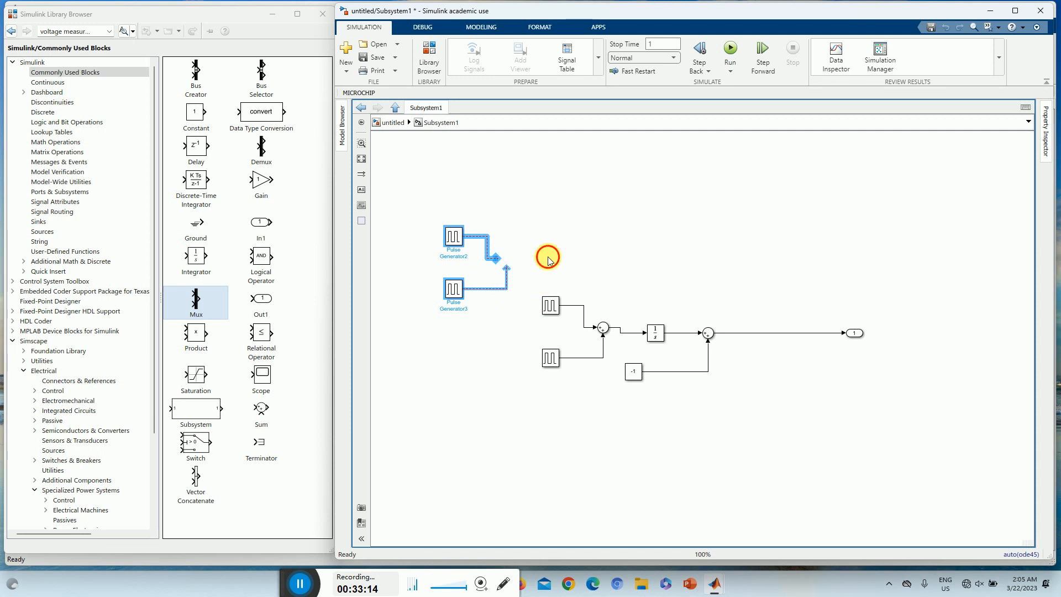
Delete Subsystem1's original Pulse Generators and the pasted loose lines, and connect the pasted generators to the existing sum block inputs.
{"action": "left_click_drag", "start_coordinate": [549, 256], "coordinate": [559, 383]}
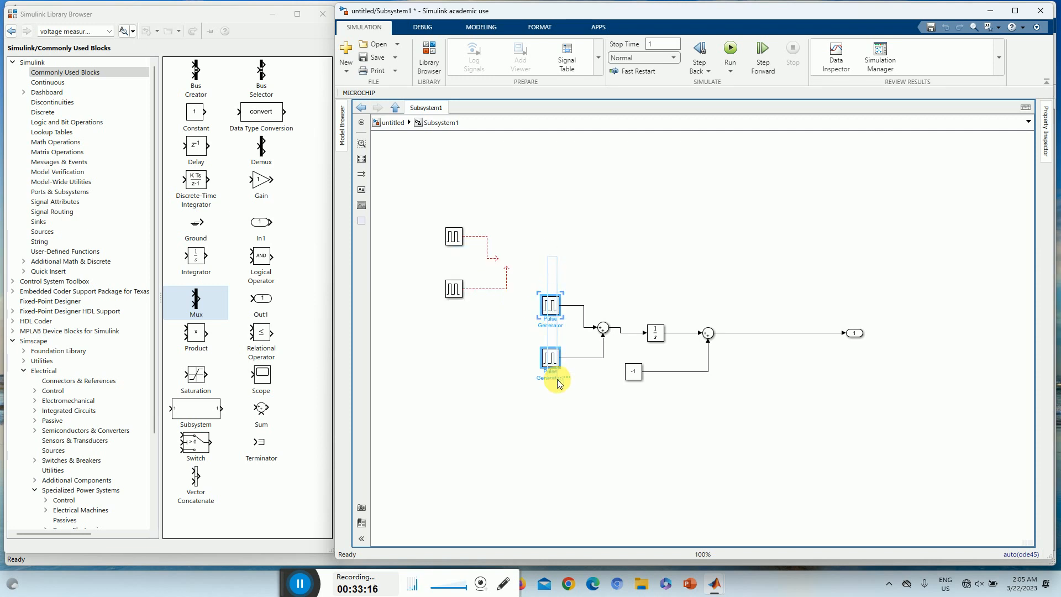
{"action": "key", "text": "Delete"}
{"action": "left_click_drag", "start_coordinate": [490, 199], "coordinate": [519, 344]}
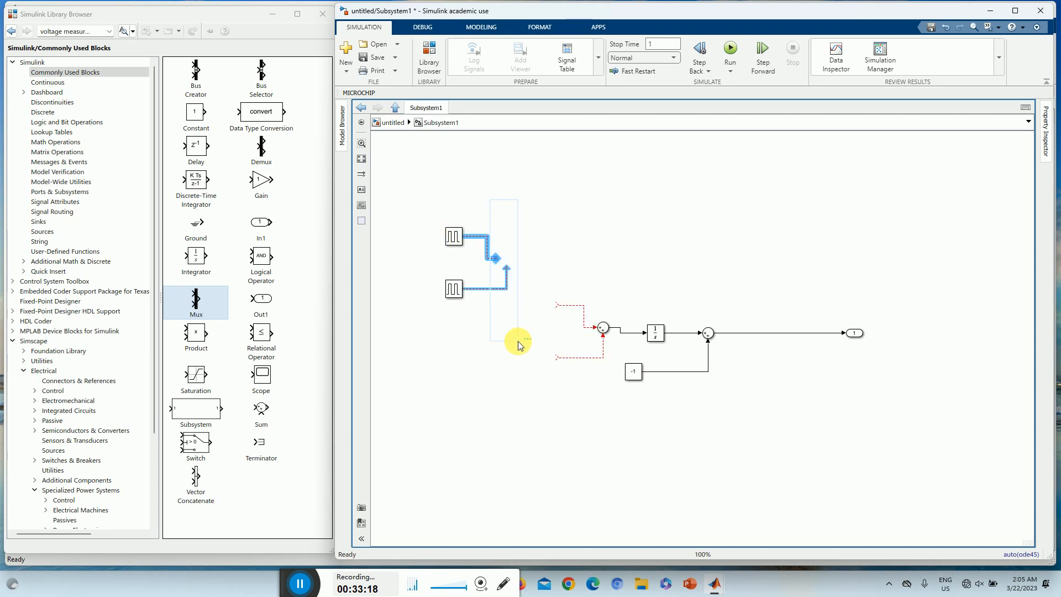
{"action": "key", "text": "Delete"}
{"action": "left_click_drag", "start_coordinate": [440, 204], "coordinate": [485, 331]}
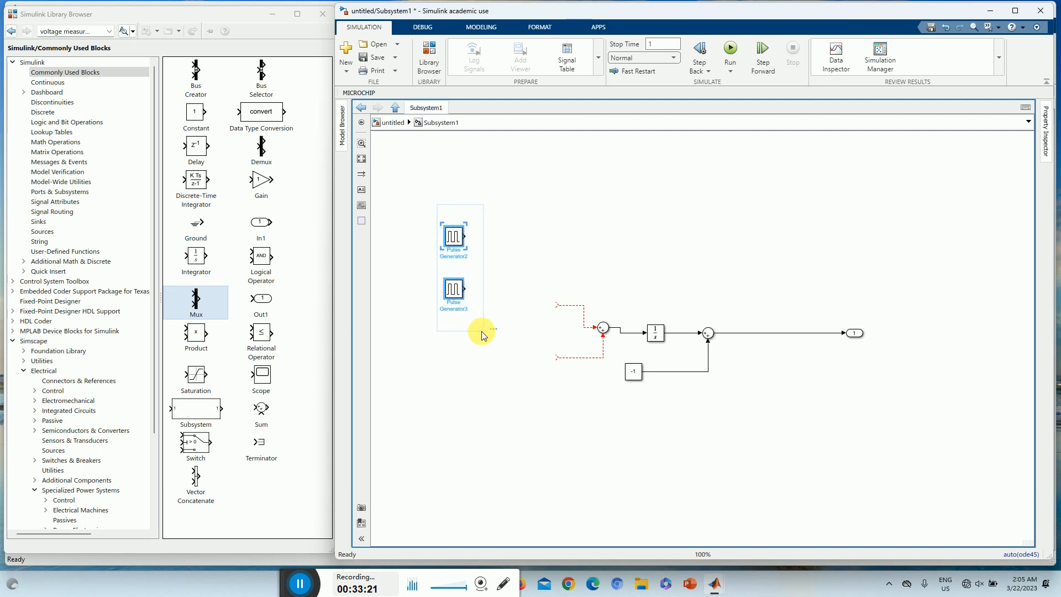
{"action": "left_click_drag", "start_coordinate": [470, 253], "coordinate": [549, 313]}
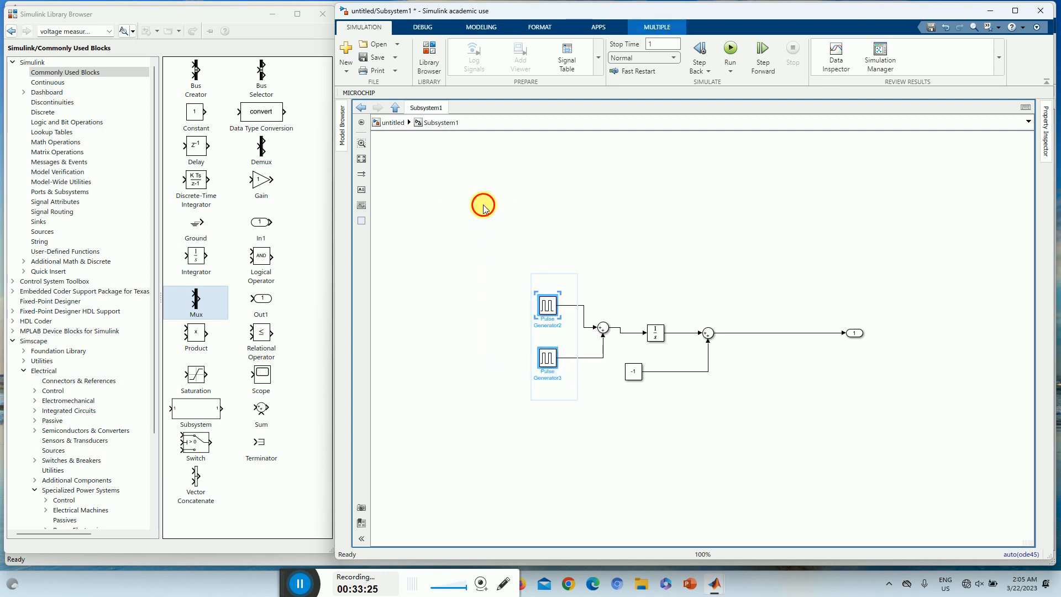
{"action": "left_click", "coordinate": [486, 299]}
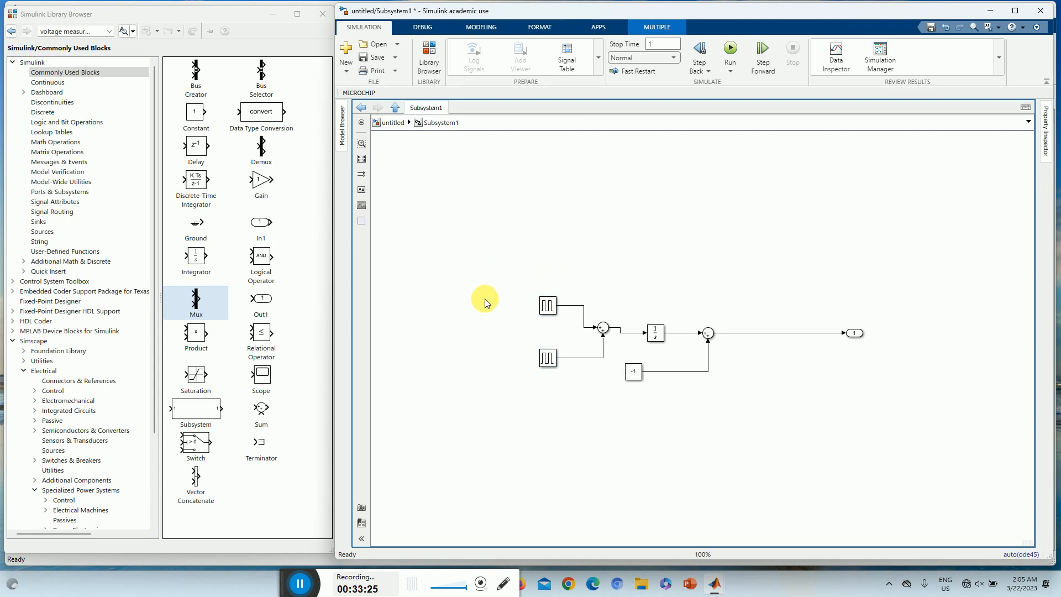
Replace the two Pulse Generators in Subsystem2 with the copied pair and connect them to the first sum block.
{"action": "left_click", "coordinate": [391, 122]}
{"action": "double_click", "coordinate": [446, 432]}
{"action": "left_click_drag", "start_coordinate": [532, 262], "coordinate": [561, 331]}
{"action": "left_click_drag", "start_coordinate": [566, 373], "coordinate": [567, 376]}
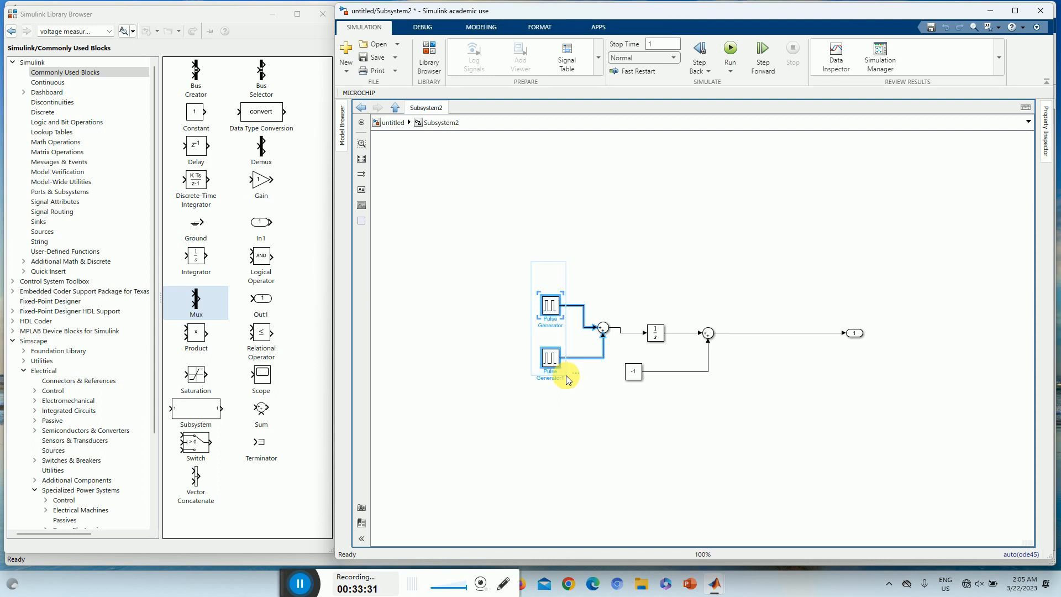
{"action": "key", "text": "Delete"}
{"action": "key", "text": "ctrl+z"}
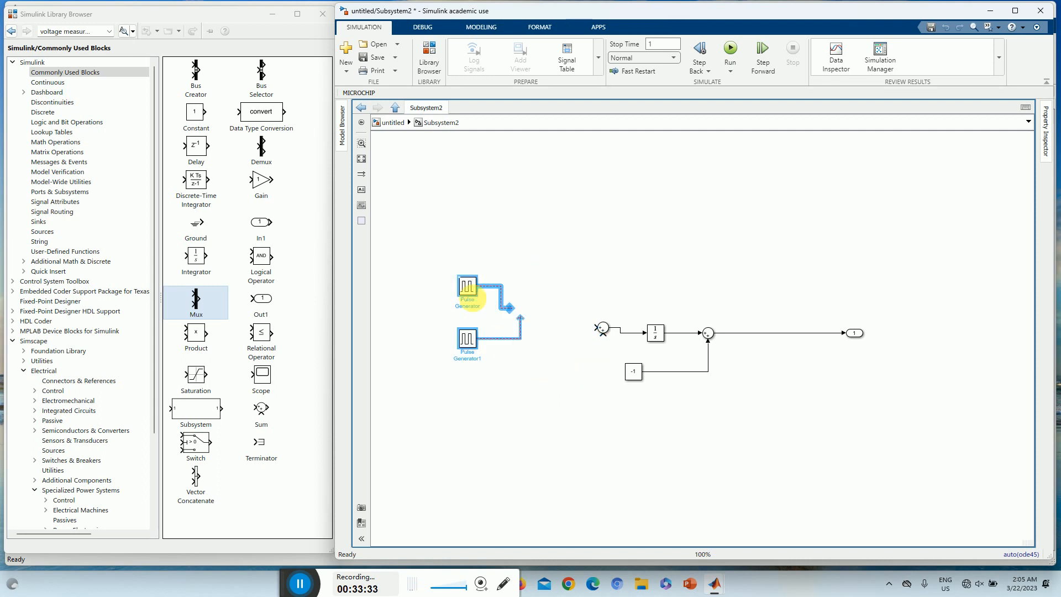
{"action": "left_click_drag", "start_coordinate": [466, 288], "coordinate": [552, 311]}
{"action": "left_click", "coordinate": [539, 232]}
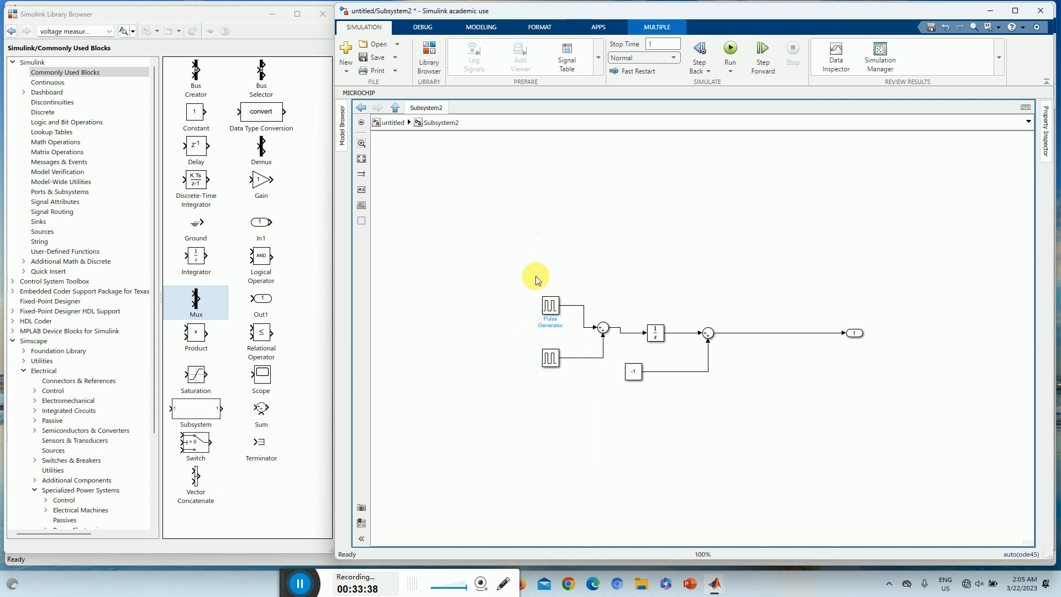
Return to the top level of the model and rerun the simulation.
{"action": "left_click", "coordinate": [386, 123]}
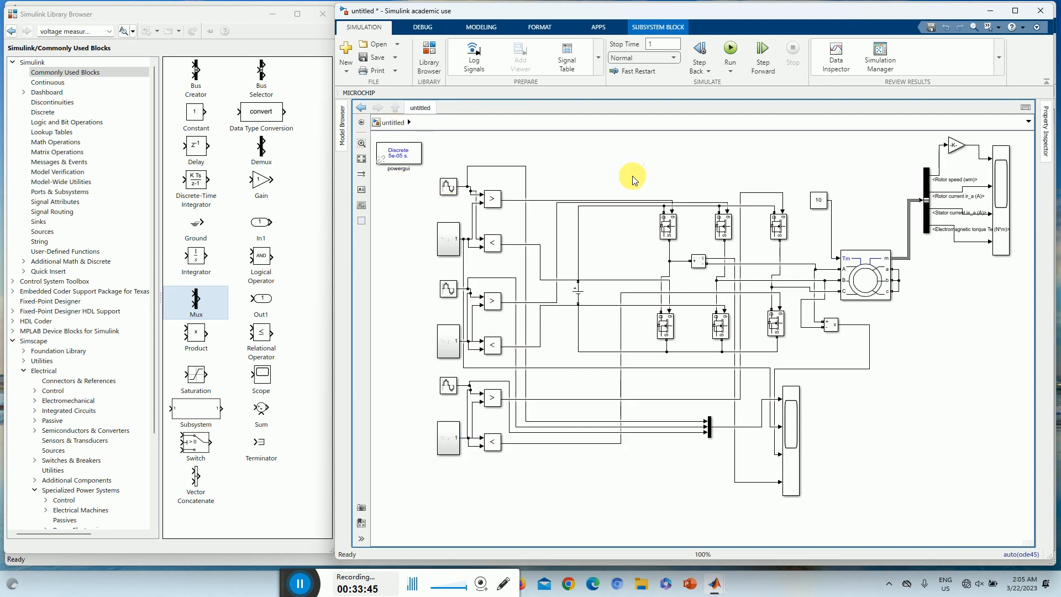
{"action": "left_click", "coordinate": [655, 181]}
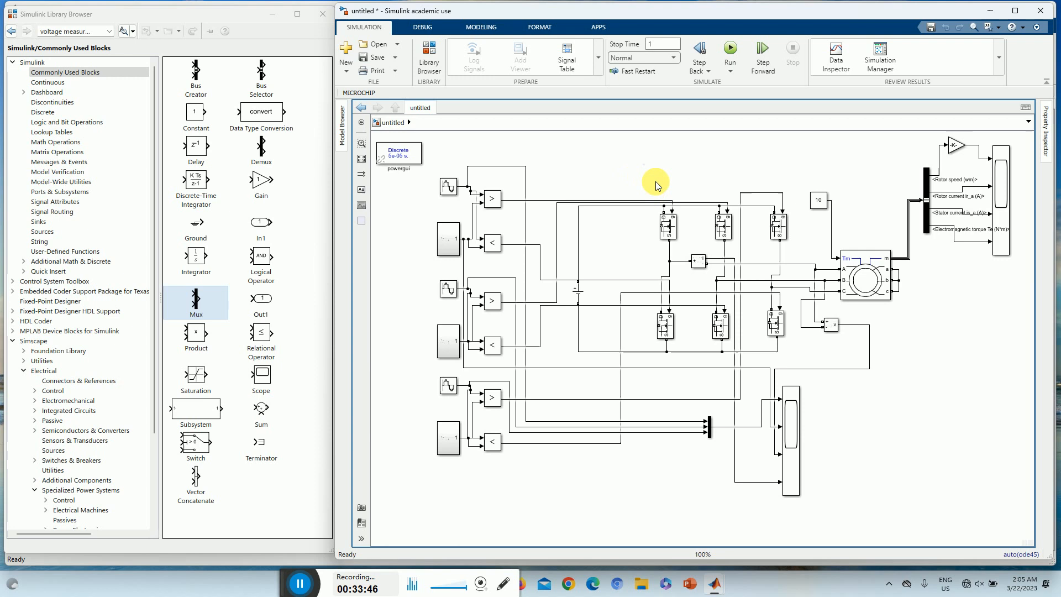
{"action": "left_click", "coordinate": [728, 57]}
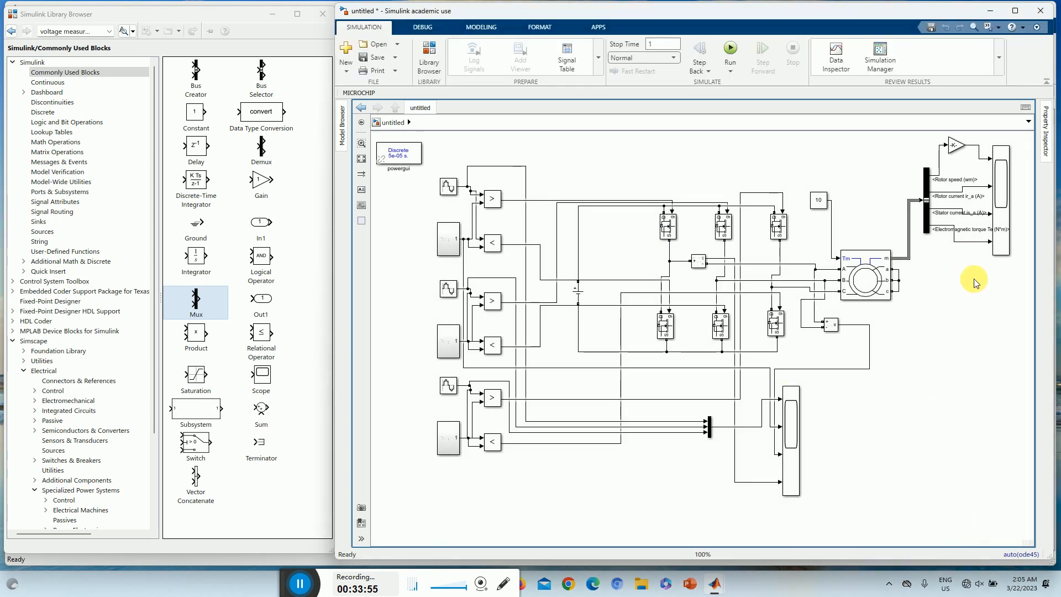
Open the machine output Scope, fit its axes to the data, and zoom in on the time range of about 0.41 to 0.52 s.
{"action": "left_click", "coordinate": [1004, 219]}
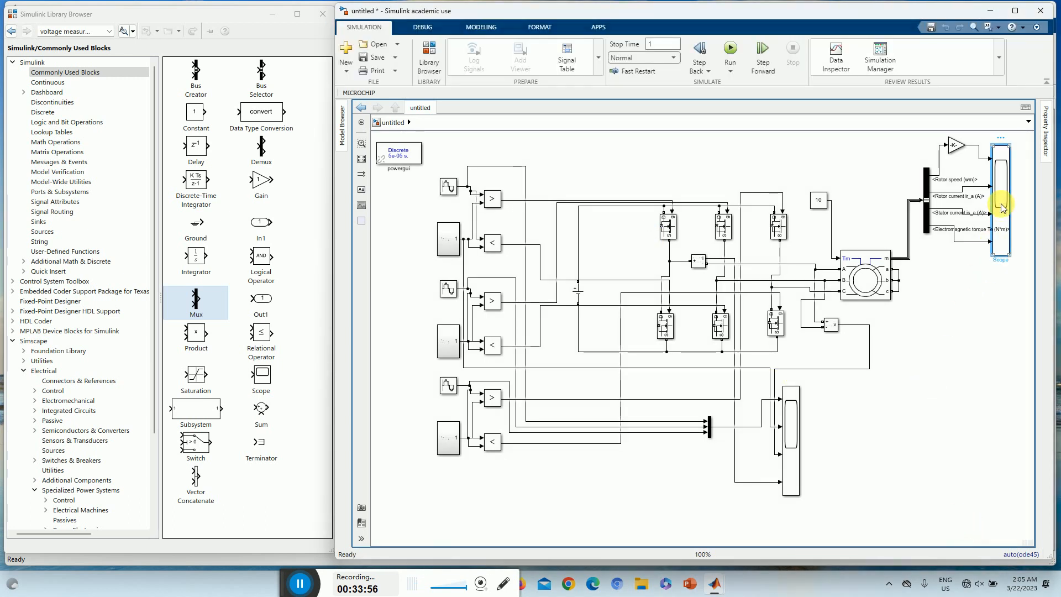
{"action": "double_click", "coordinate": [1003, 208]}
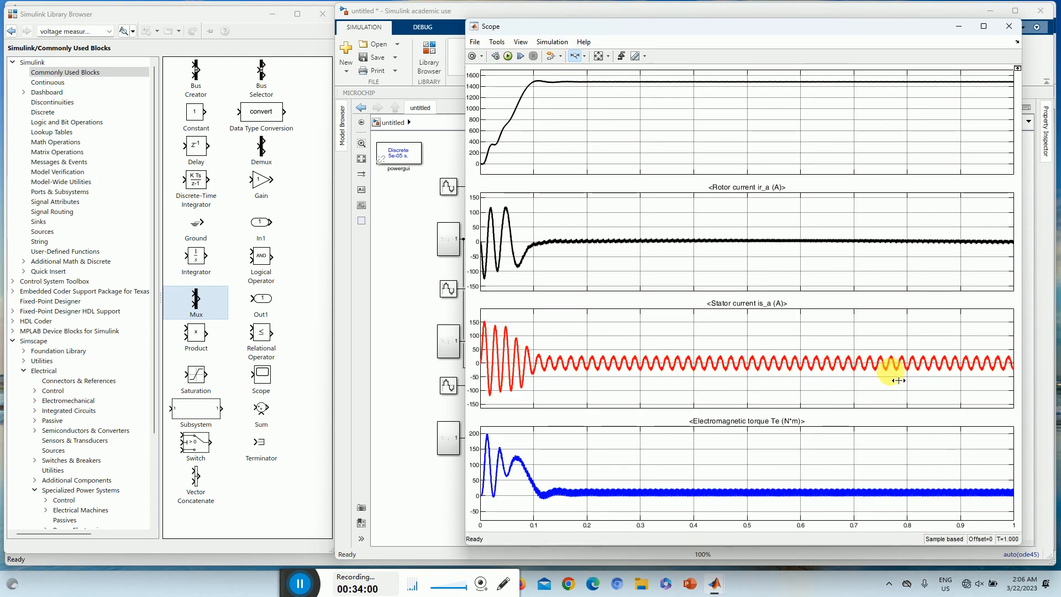
{"action": "left_click", "coordinate": [599, 56]}
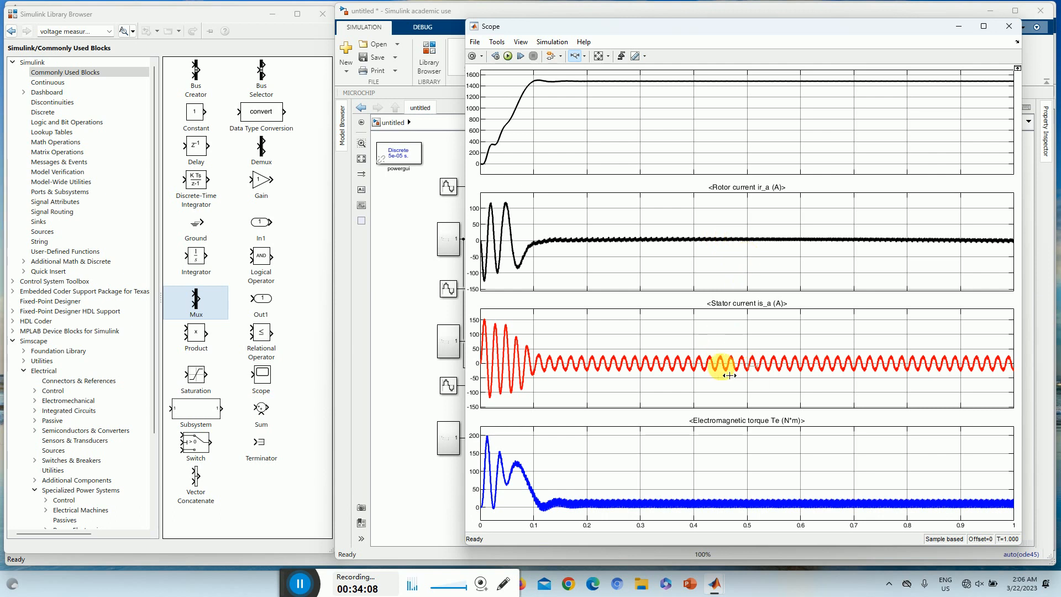
{"action": "left_click", "coordinate": [728, 376]}
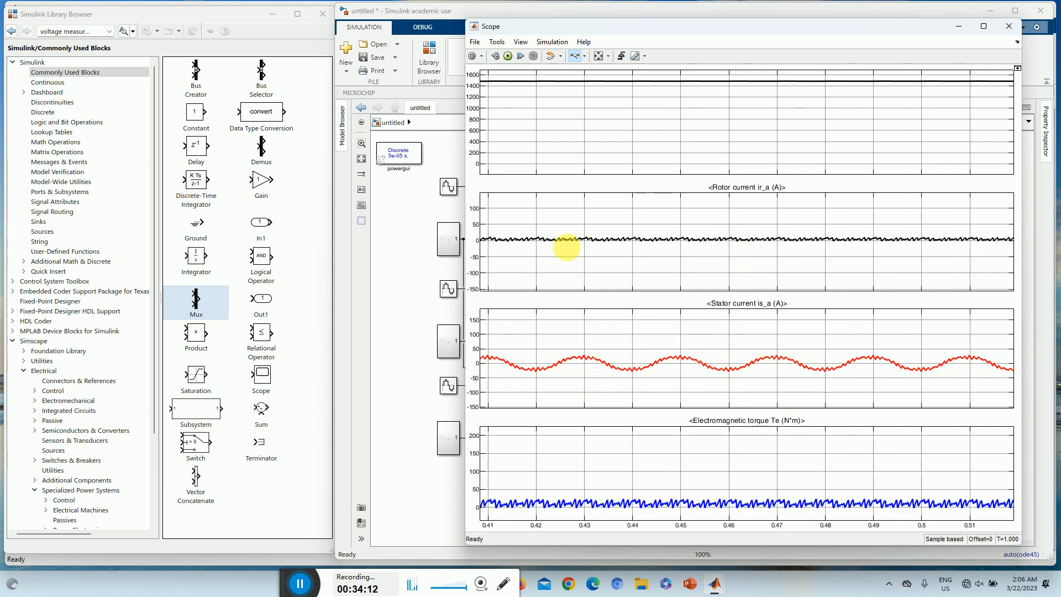
Zoom the electromagnetic torque plot vertically to about -20 to 40 N*m to examine its ripple, and return to the model.
{"action": "left_click", "coordinate": [584, 55]}
{"action": "left_click", "coordinate": [578, 84]}
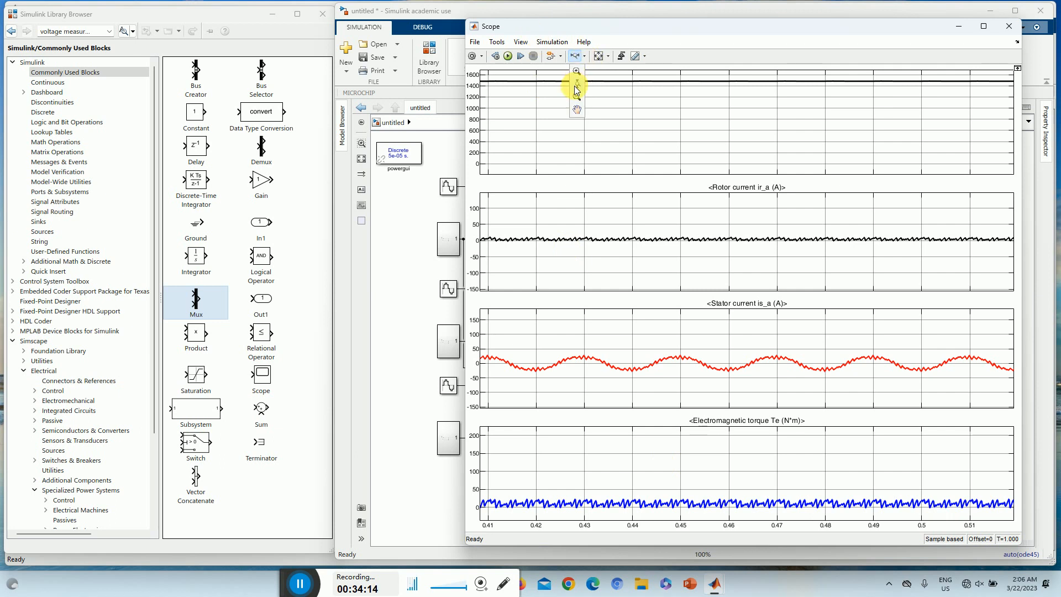
{"action": "left_click_drag", "start_coordinate": [694, 491], "coordinate": [700, 518]}
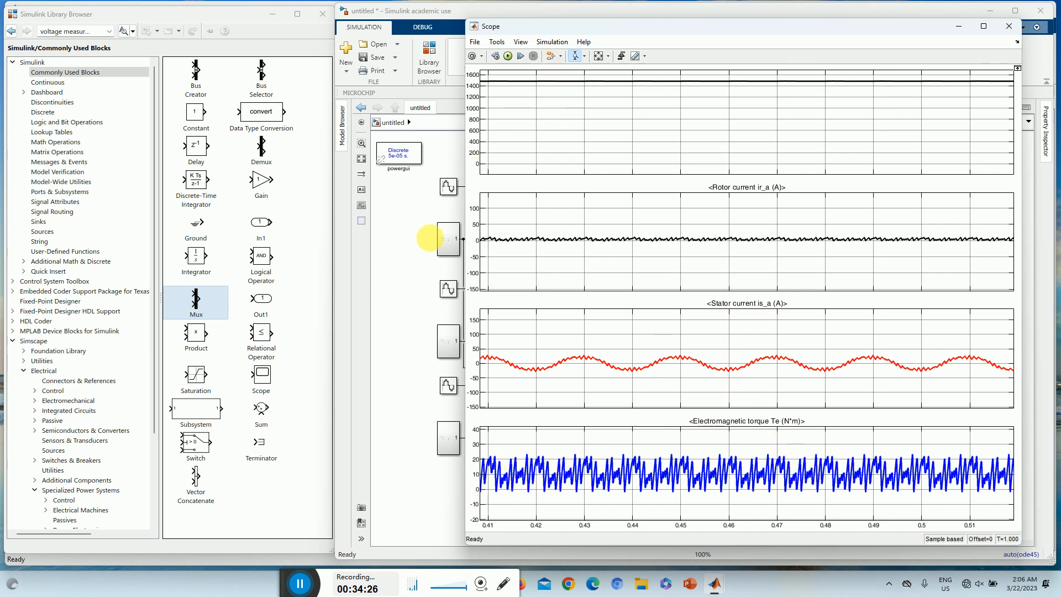
{"action": "left_click", "coordinate": [415, 356]}
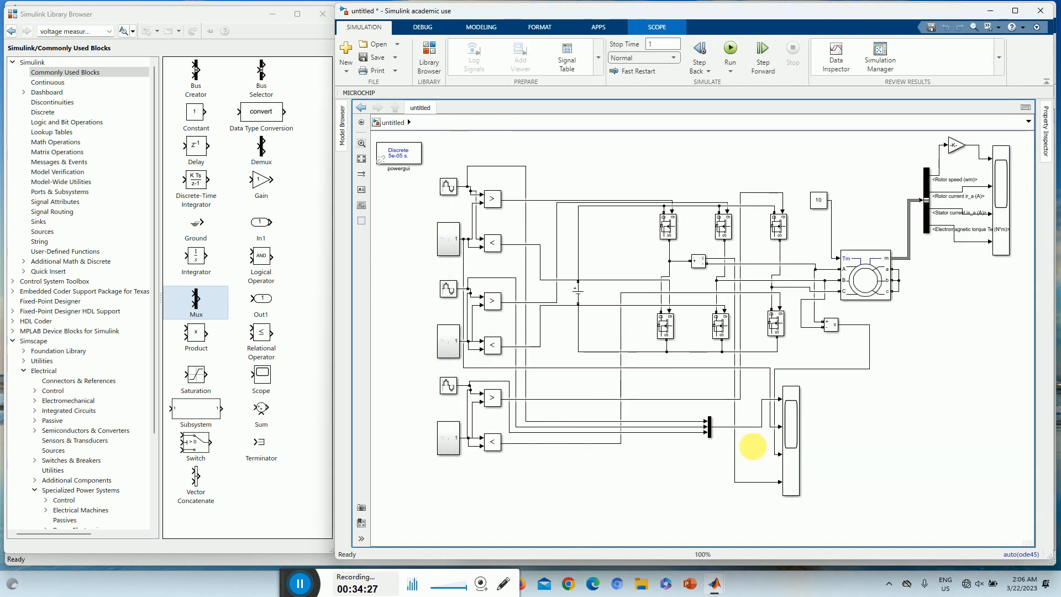
Open Scope1 and zoom in on about the first 0.03 s to examine the reference, carrier, voltage and current waveforms.
{"action": "double_click", "coordinate": [790, 431]}
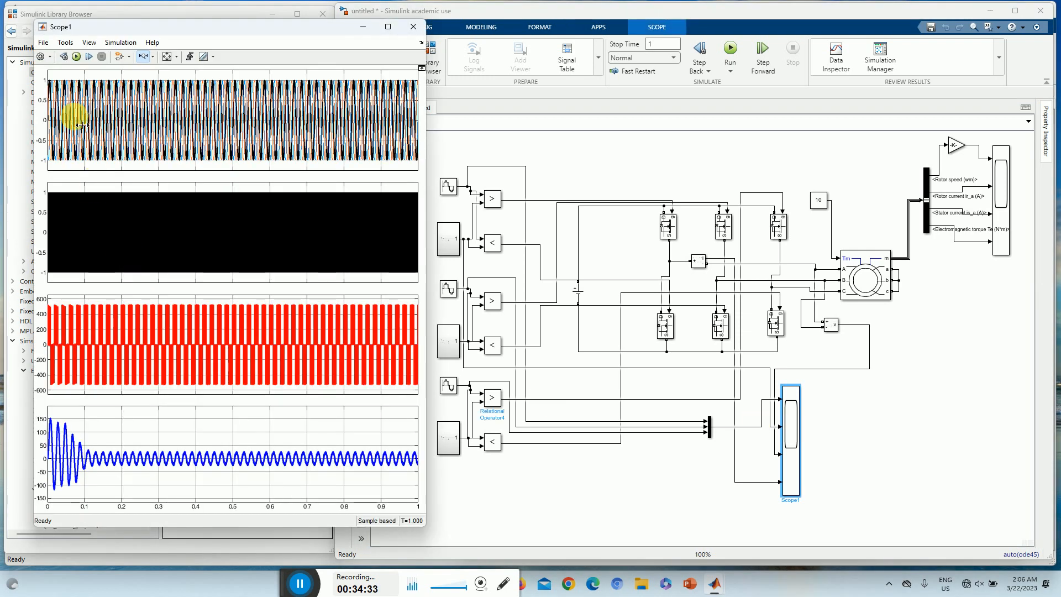
{"action": "left_click_drag", "start_coordinate": [80, 126], "coordinate": [44, 108]}
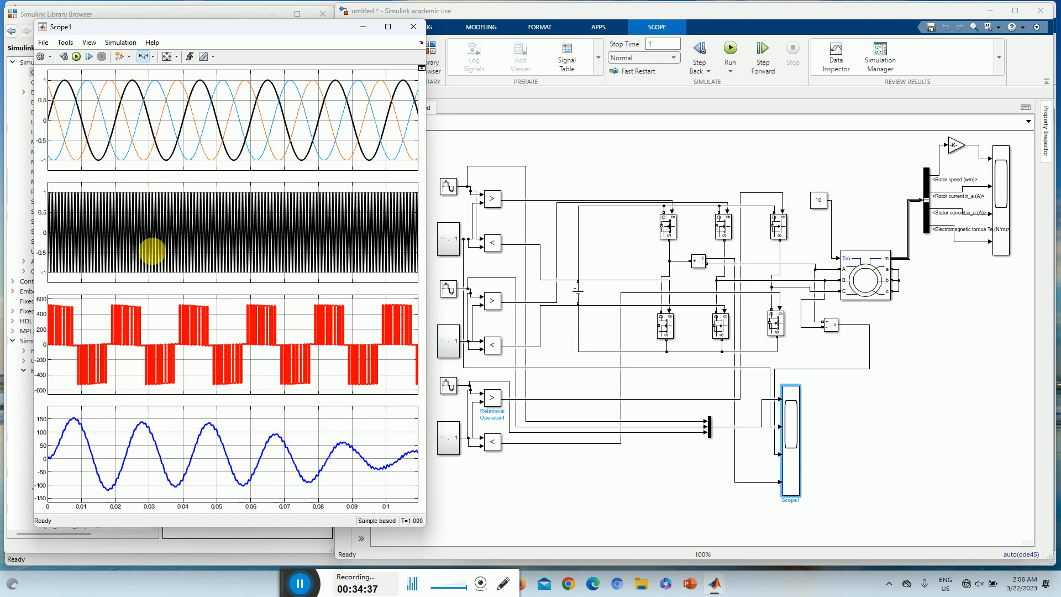
{"action": "left_click_drag", "start_coordinate": [164, 244], "coordinate": [37, 232]}
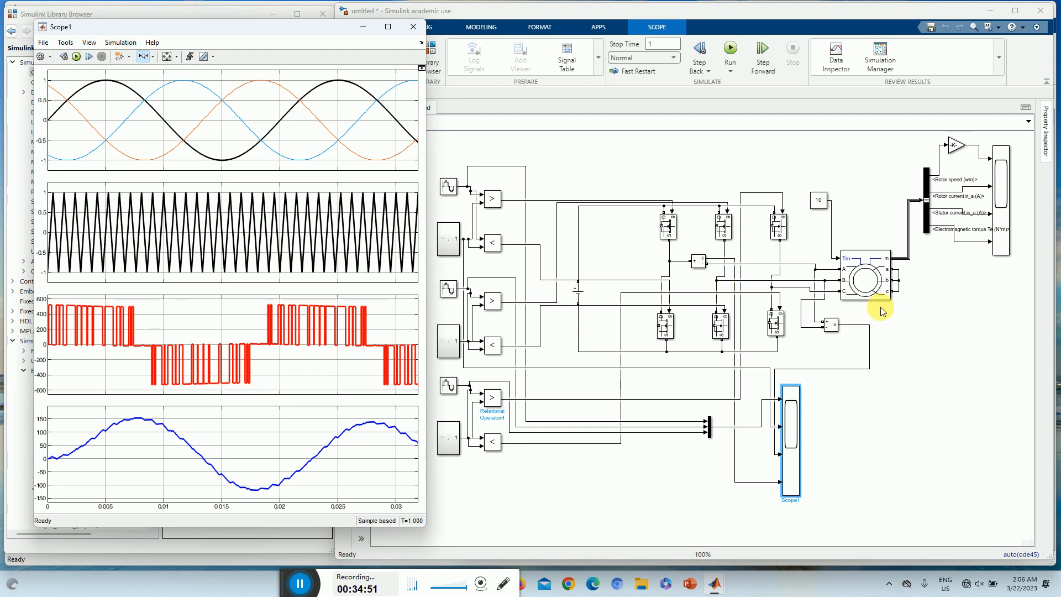
Fit Scope1's axes to the data, examine the waveforms from about 0.43 to 0.51 s, and close the scope.
{"action": "left_click", "coordinate": [167, 57]}
{"action": "left_click_drag", "start_coordinate": [256, 343], "coordinate": [188, 348]}
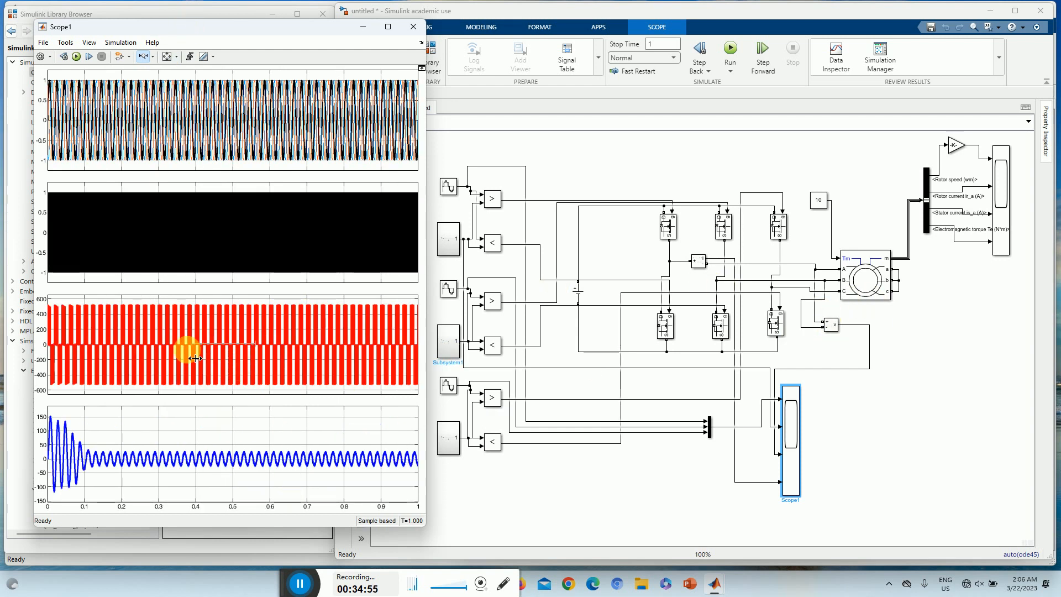
{"action": "left_click_drag", "start_coordinate": [309, 339], "coordinate": [156, 349]}
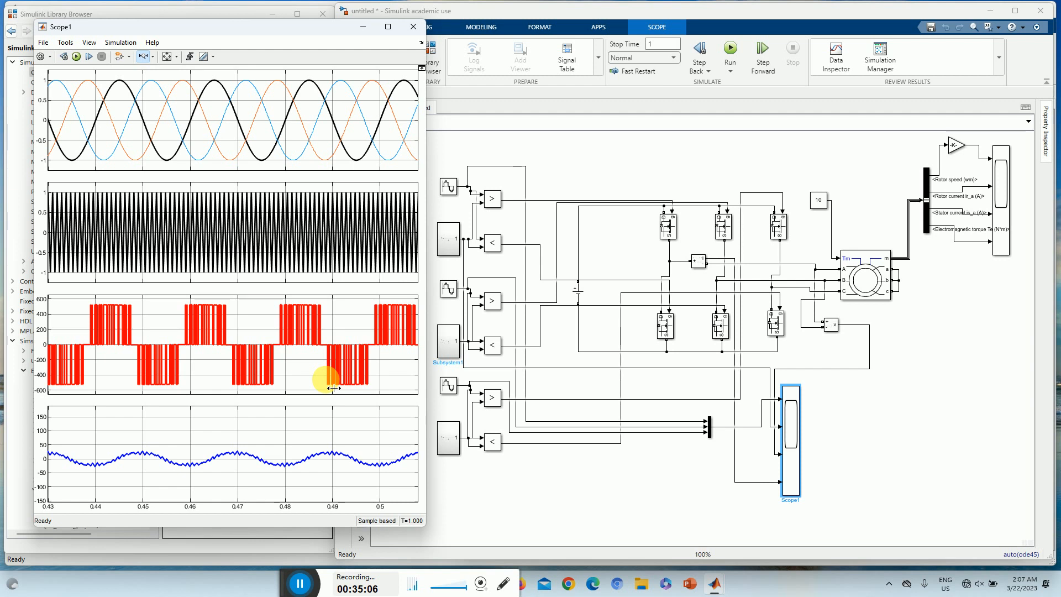
{"action": "left_click", "coordinate": [40, 43]}
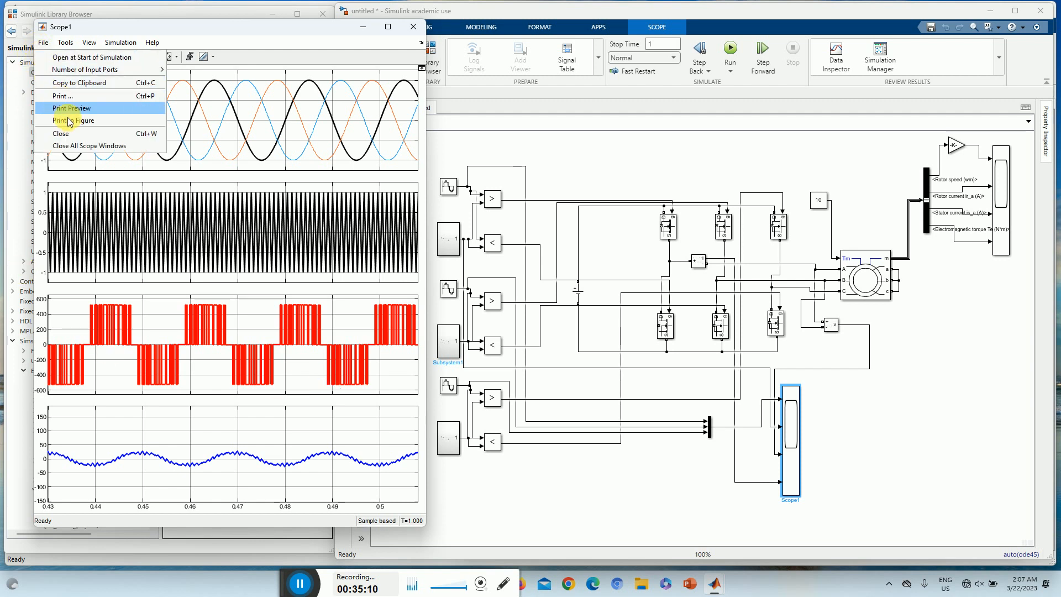
{"action": "left_click", "coordinate": [309, 29]}
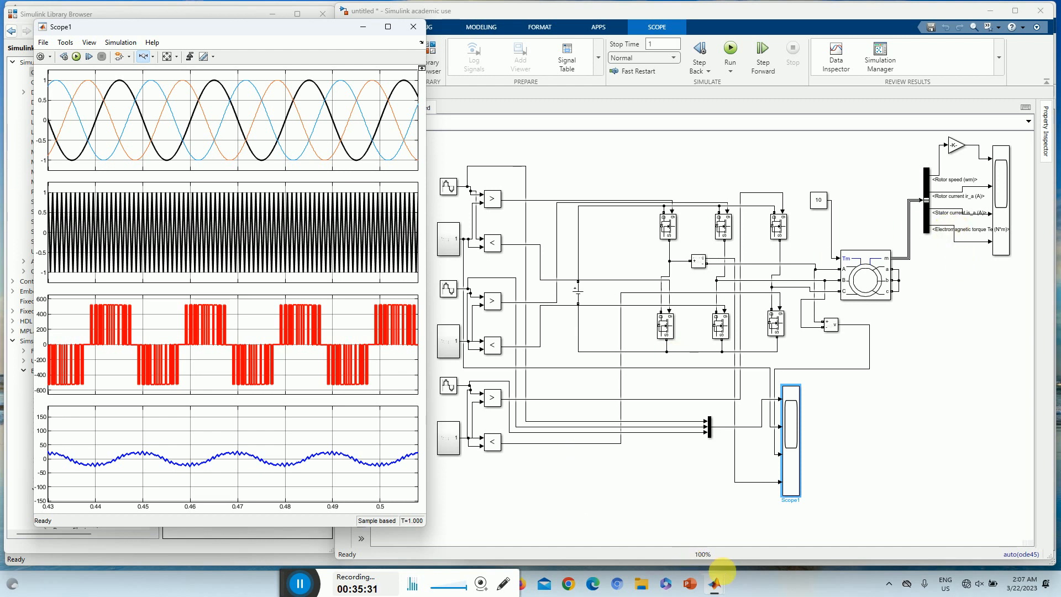
{"action": "left_click", "coordinate": [409, 32]}
{"action": "left_click", "coordinate": [614, 164]}
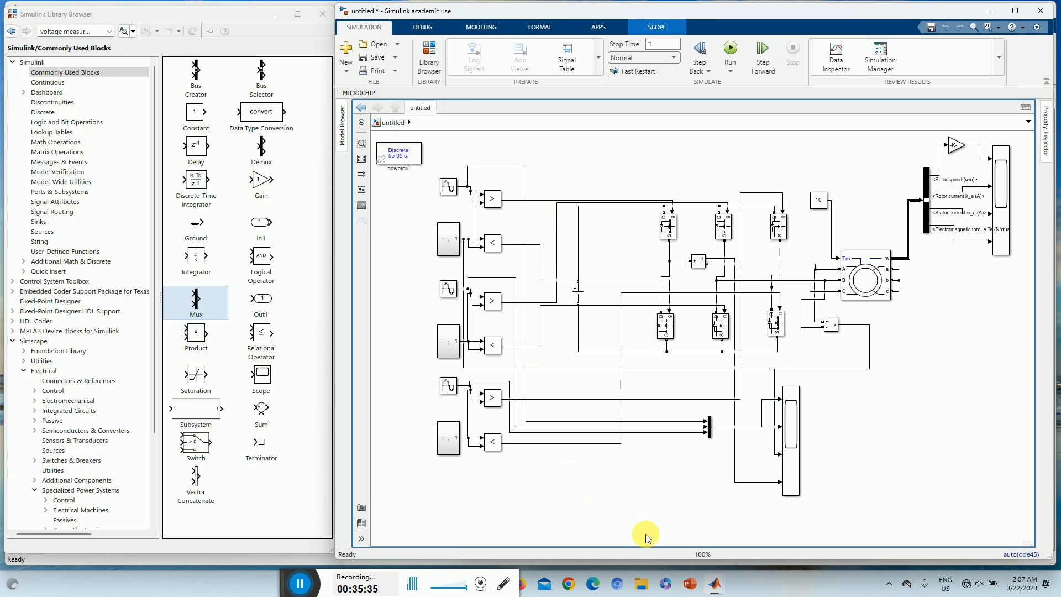